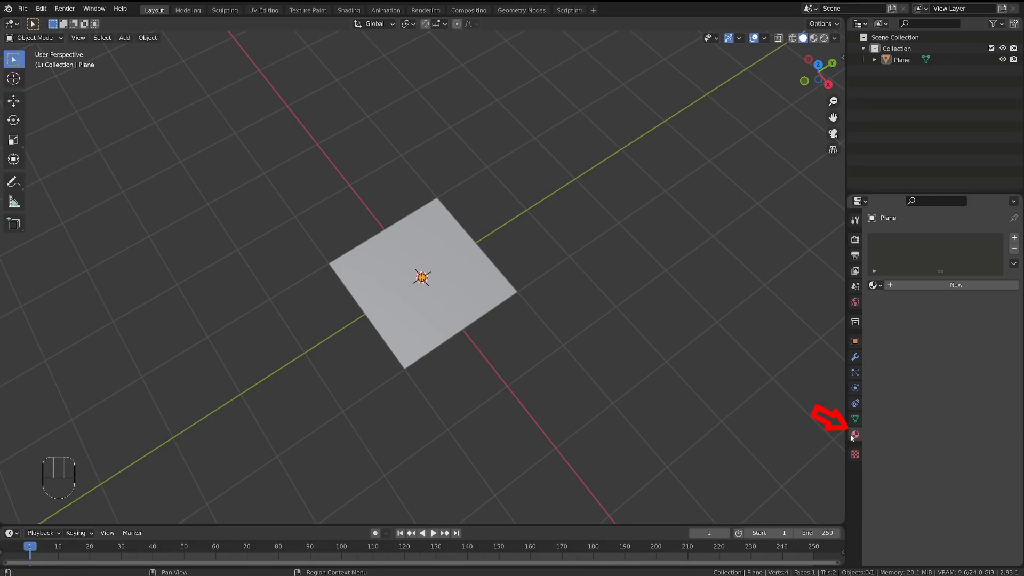
# Step: Create a new material named "streak" on the plane and switch the viewport to Material Preview shading
pyautogui.click(950, 286)
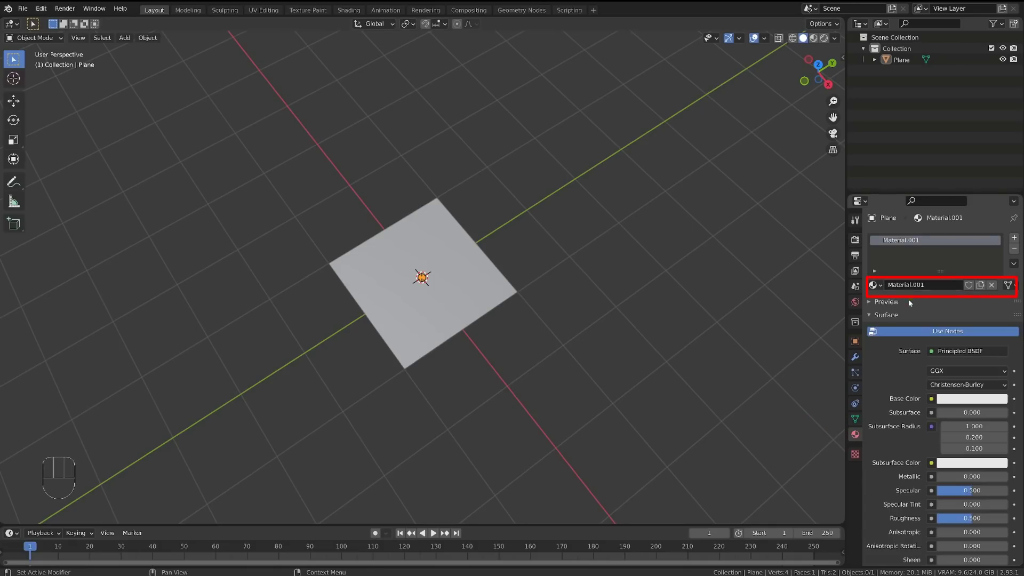
pyautogui.click(905, 285)
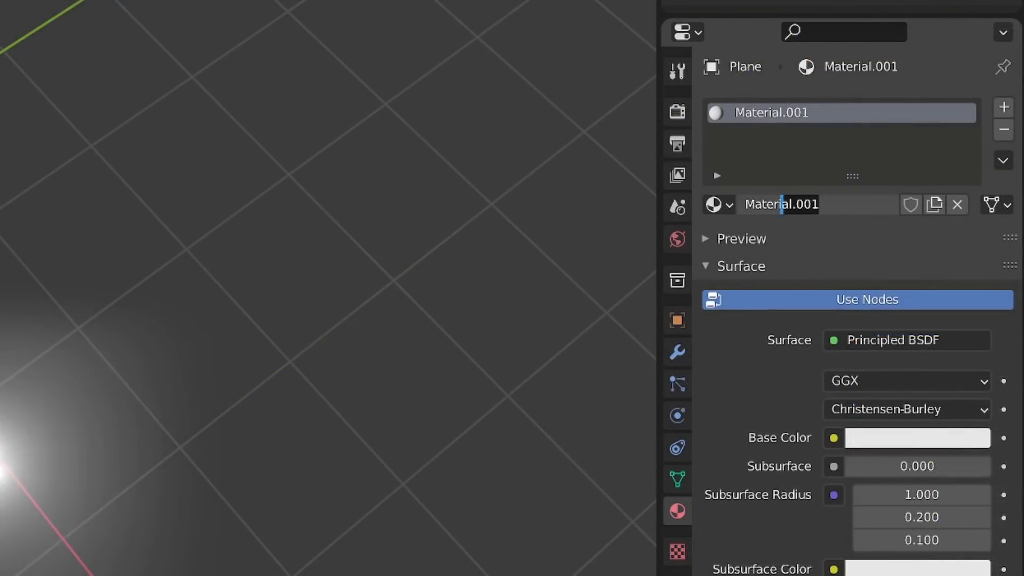
pyautogui.write('streak')
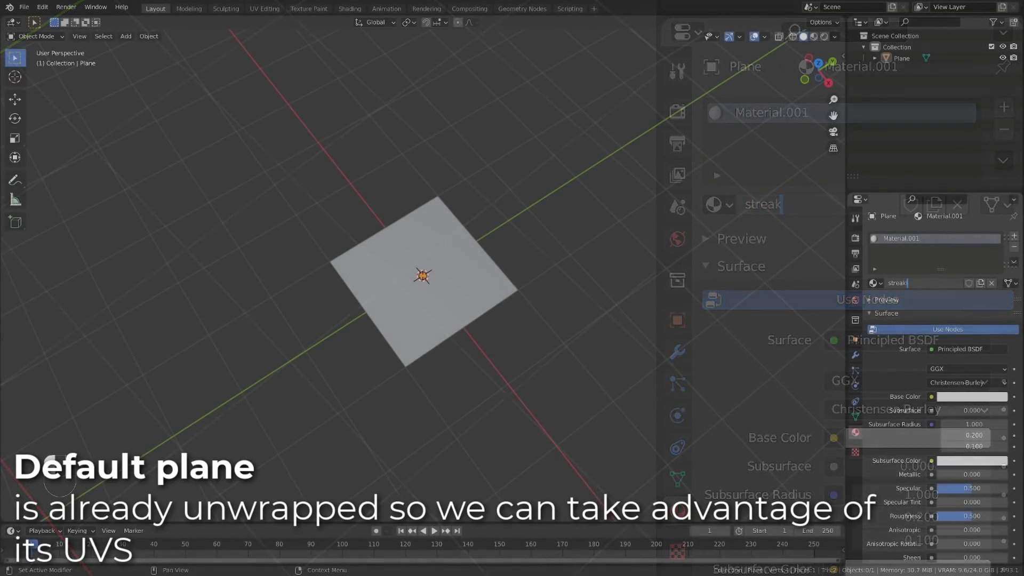
pyautogui.press('Return')
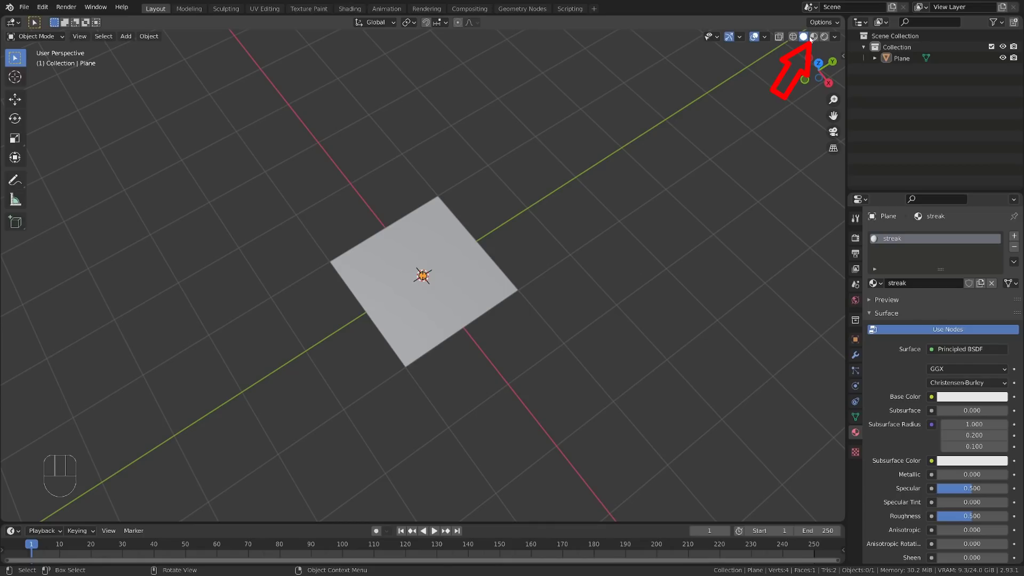
pyautogui.click(812, 37)
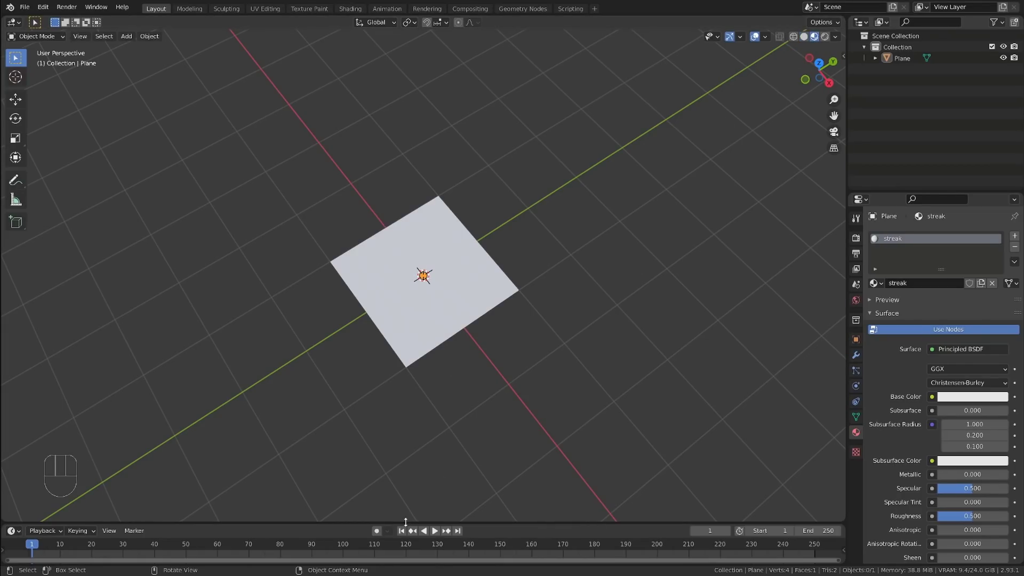
# Step: Enlarge the timeline area, turn it into the UV Editor and examine the plane's full UV layout in Edit Mode
pyautogui.moveTo(406, 522); pyautogui.dragTo(411, 364)
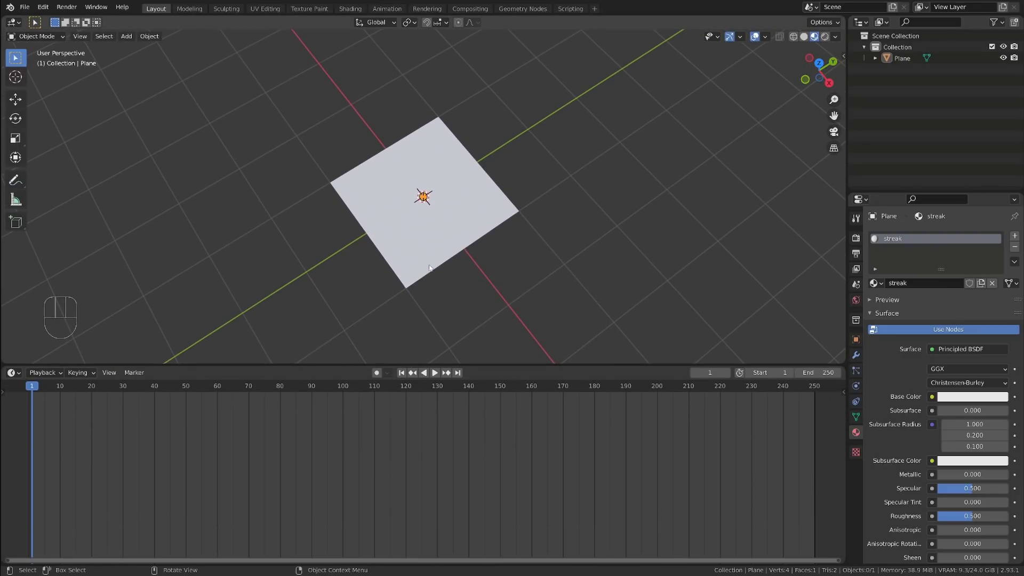
pyautogui.click(445, 229)
pyautogui.keyDown('alt'); pyautogui.moveTo(498, 296); pyautogui.dragTo(487, 272, button='middle'); pyautogui.keyUp('alt')
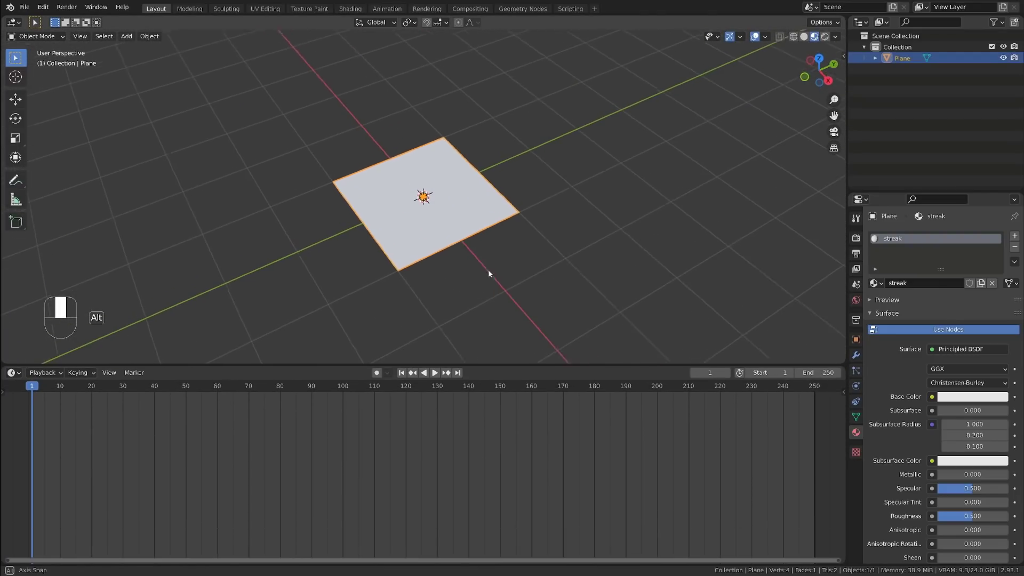
pyautogui.press('Tab')
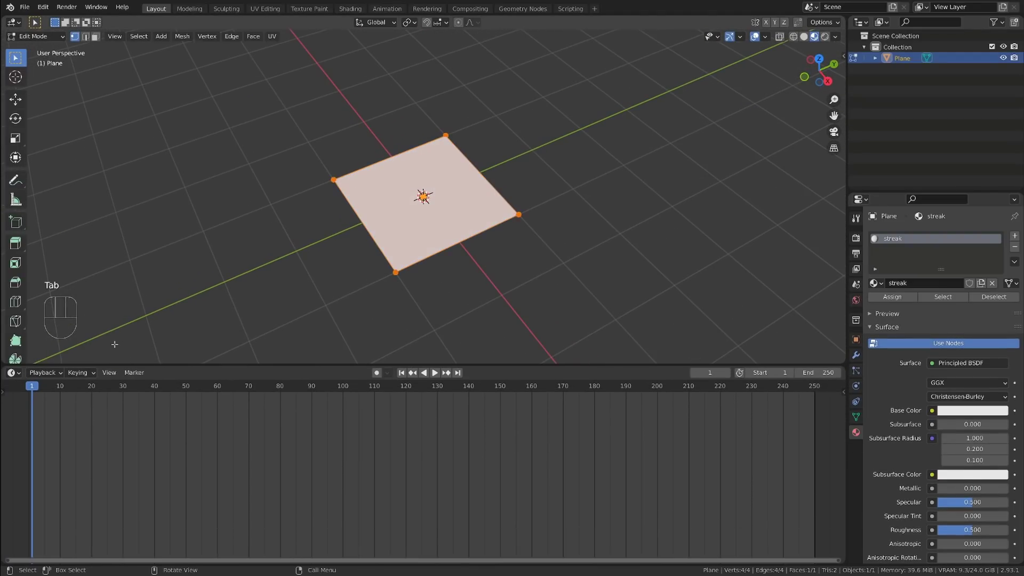
pyautogui.click(13, 373)
pyautogui.click(31, 432)
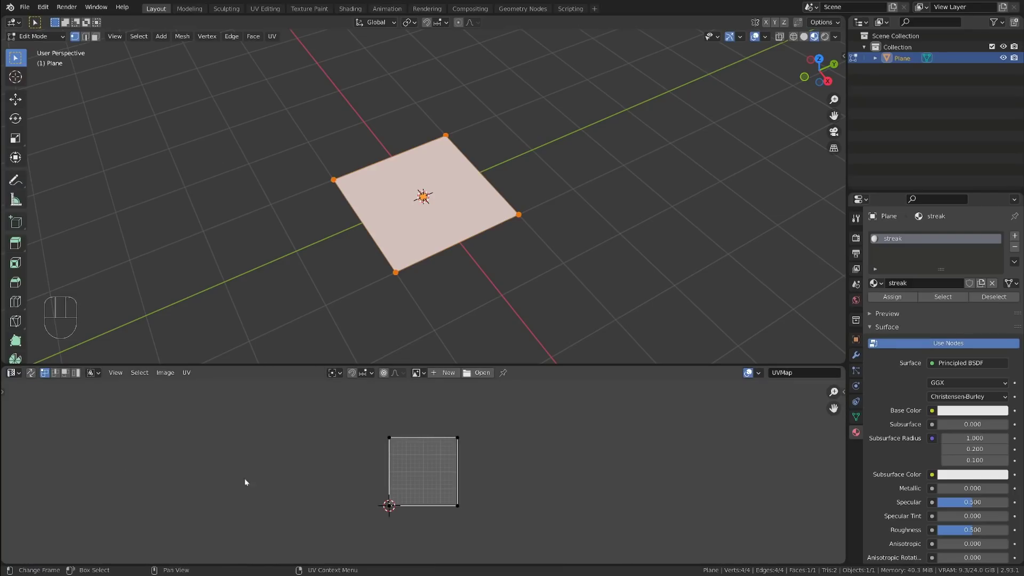
pyautogui.scroll(3, 425, 482)
pyautogui.press('a')
pyautogui.keyDown('alt'); pyautogui.keyDown('shift'); pyautogui.moveTo(553, 493); pyautogui.dragTo(533, 477, button='middle'); pyautogui.keyUp('shift'); pyautogui.keyUp('alt')
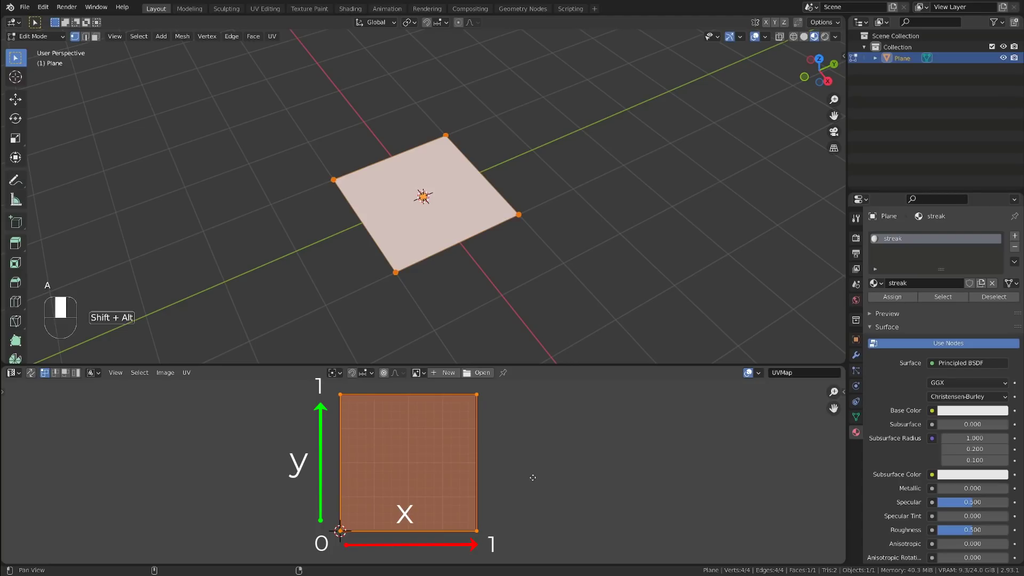
pyautogui.keyDown('alt'); pyautogui.keyDown('shift'); pyautogui.moveTo(533, 477); pyautogui.dragTo(511, 479, button='middle'); pyautogui.keyUp('shift'); pyautogui.keyUp('alt')
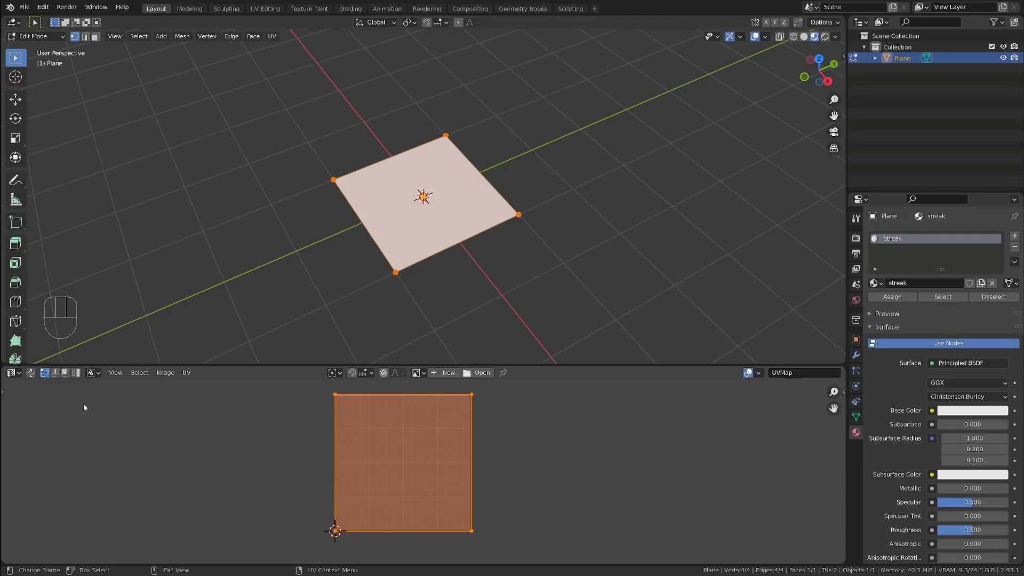
# Step: Switch the UV Editor area to the Shader Editor and delete the Principled BSDF node from the streak material
pyautogui.click(10, 372)
pyautogui.click(32, 477)
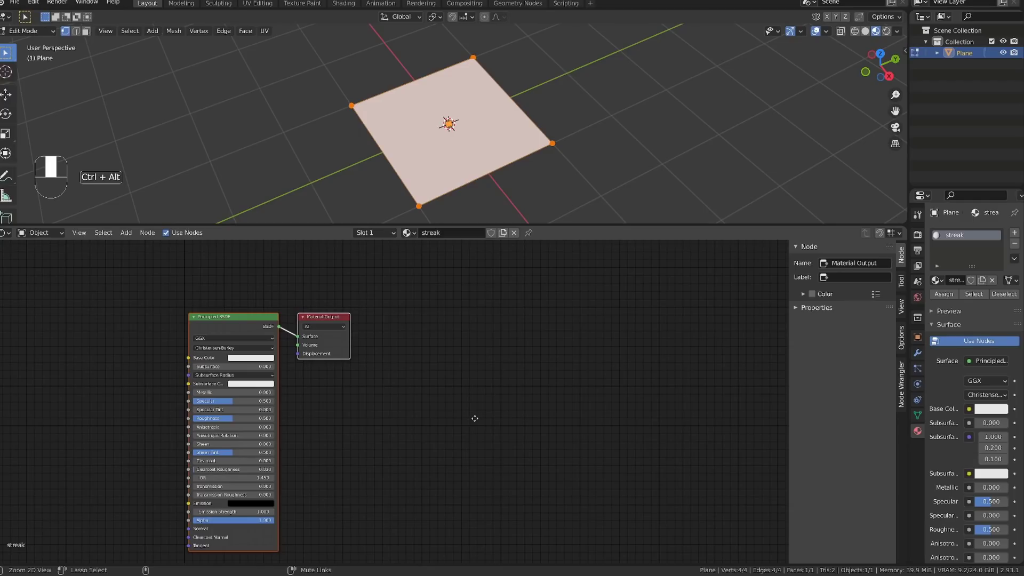
pyautogui.keyDown('ctrl'); pyautogui.keyDown('alt'); pyautogui.moveTo(474, 419); pyautogui.dragTo(484, 409, button='middle'); pyautogui.keyUp('alt'); pyautogui.keyUp('ctrl')
pyautogui.click(262, 292)
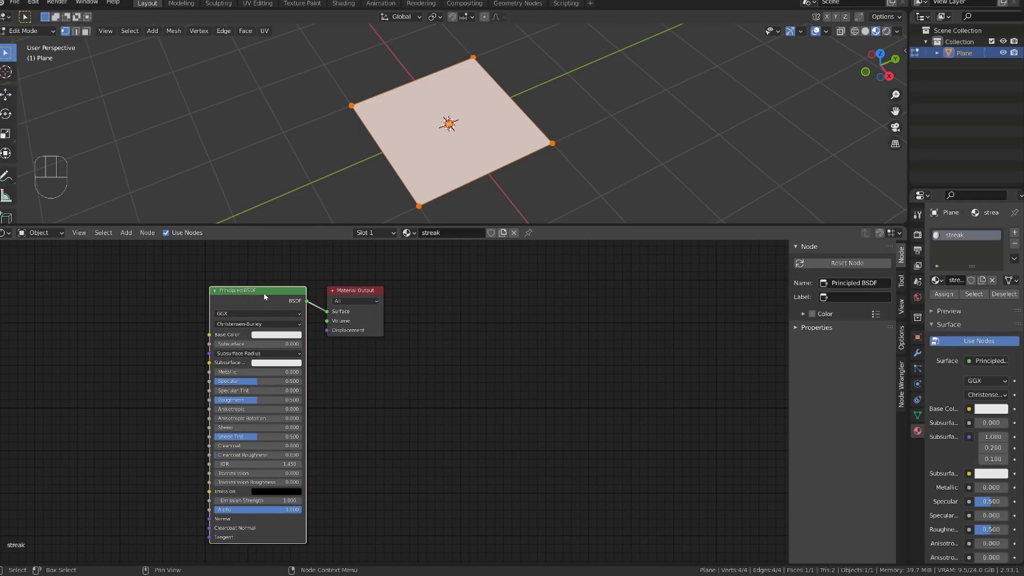
pyautogui.press('x')
# Step: Add an Emission shader node and place a Transparent BSDF node beneath it
pyautogui.hotkey('shift', 'a')
pyautogui.moveTo(197, 325)
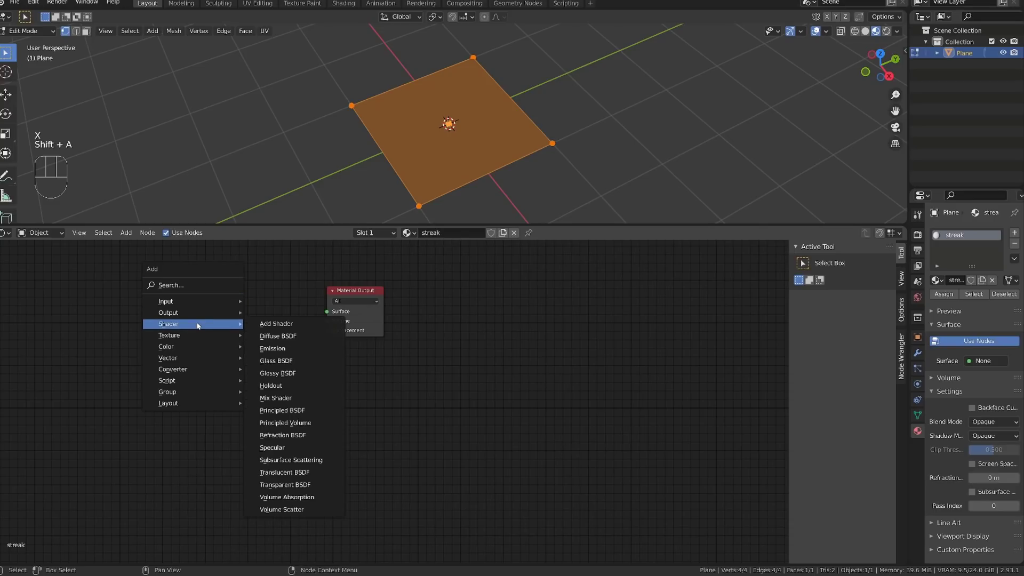
pyautogui.click(272, 348)
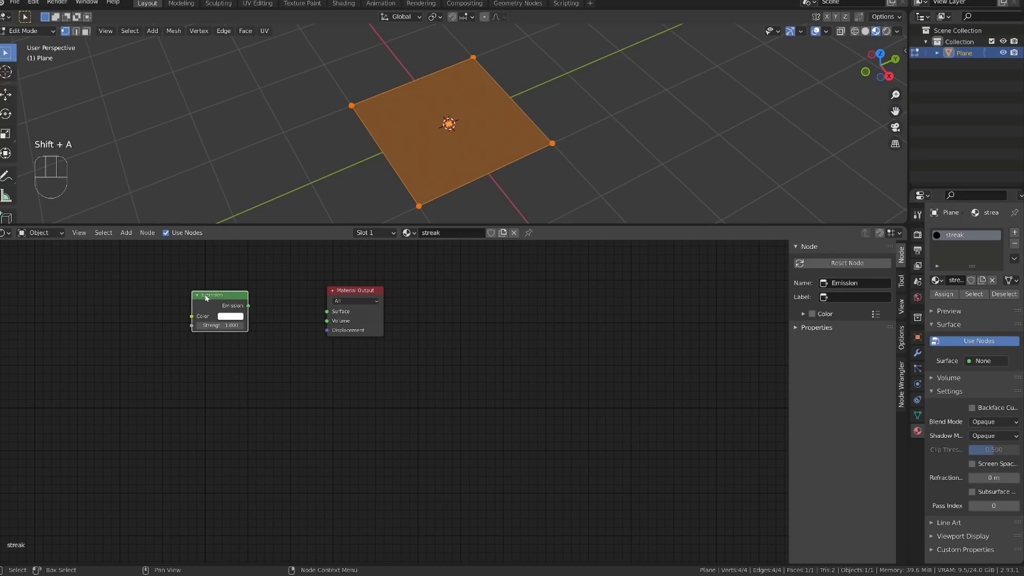
pyautogui.click(206, 297)
pyautogui.hotkey('shift', 'a')
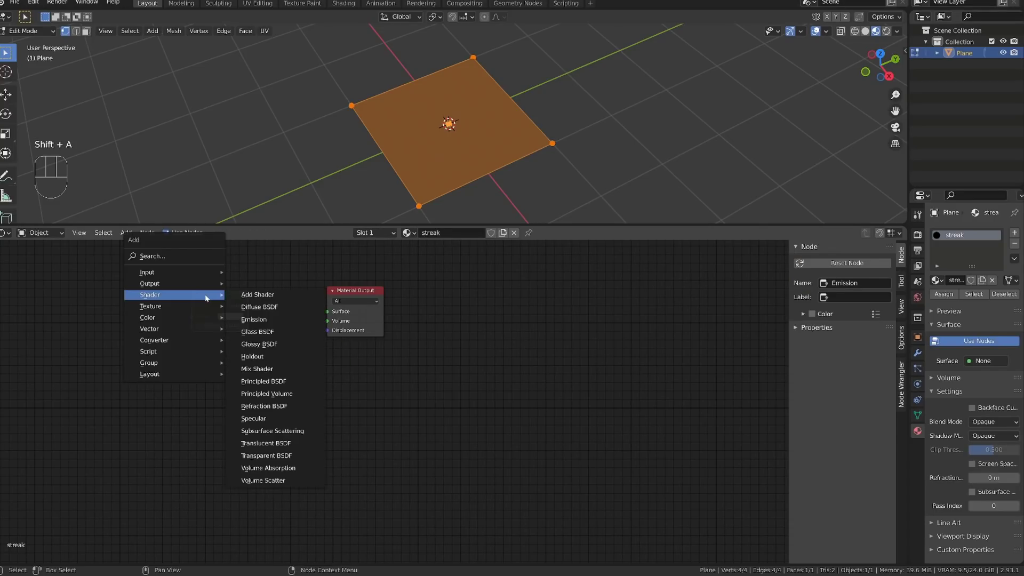
pyautogui.click(267, 455)
pyautogui.click(196, 353)
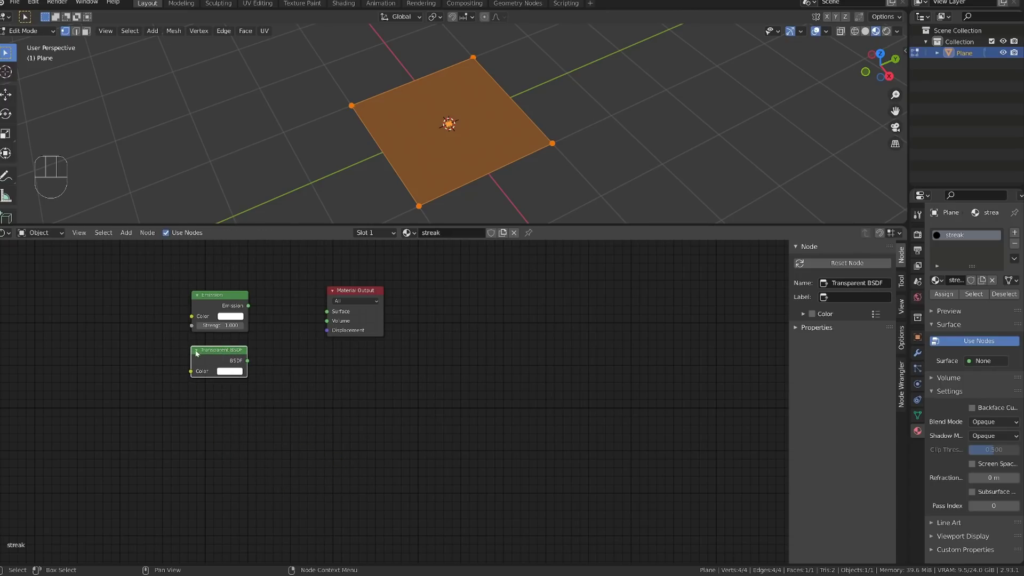
# Step: Reposition Emission below Transparent BSDF and add a Mix Shader node between them and the Material Output
pyautogui.moveTo(342, 296); pyautogui.dragTo(397, 330)
pyautogui.moveTo(224, 300); pyautogui.dragTo(222, 390)
pyautogui.hotkey('shift', 'a')
pyautogui.moveTo(278, 336)
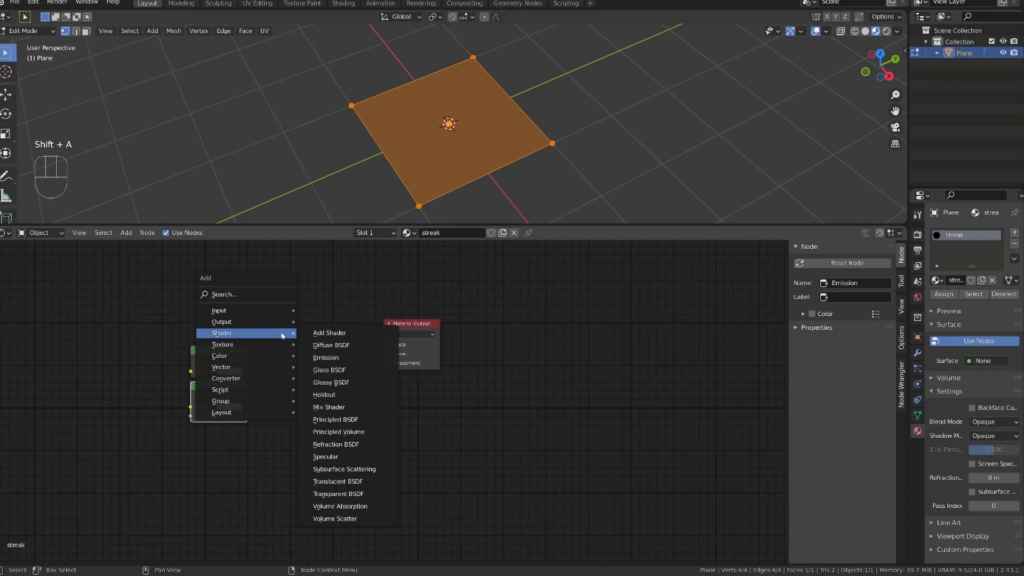
pyautogui.click(345, 407)
pyautogui.click(258, 357)
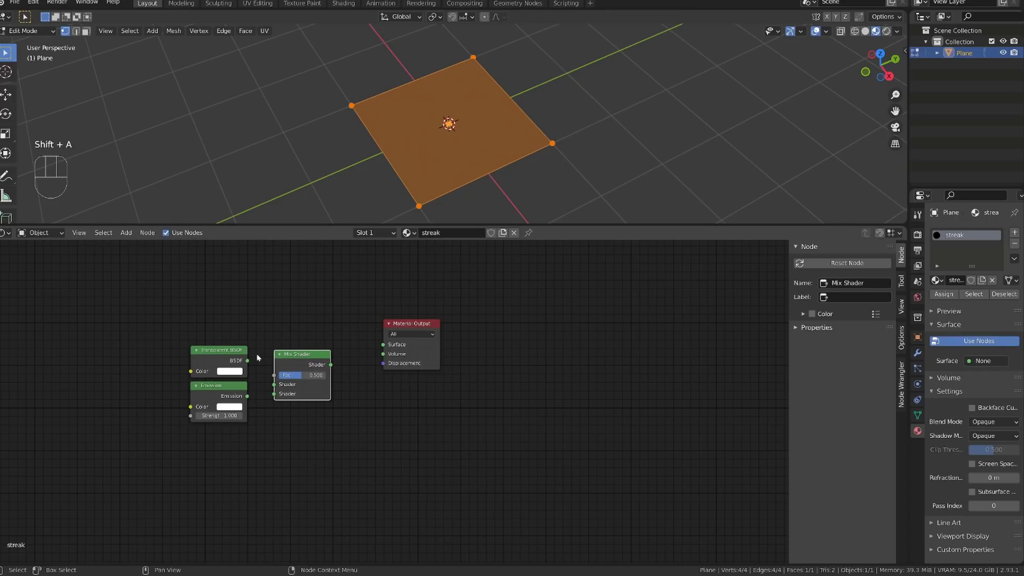
# Step: Link Transparent BSDF and Emission into the Mix Shader, connect it to the Material Output's Surface, and return to Object Mode
pyautogui.moveTo(247, 360); pyautogui.dragTo(274, 393)
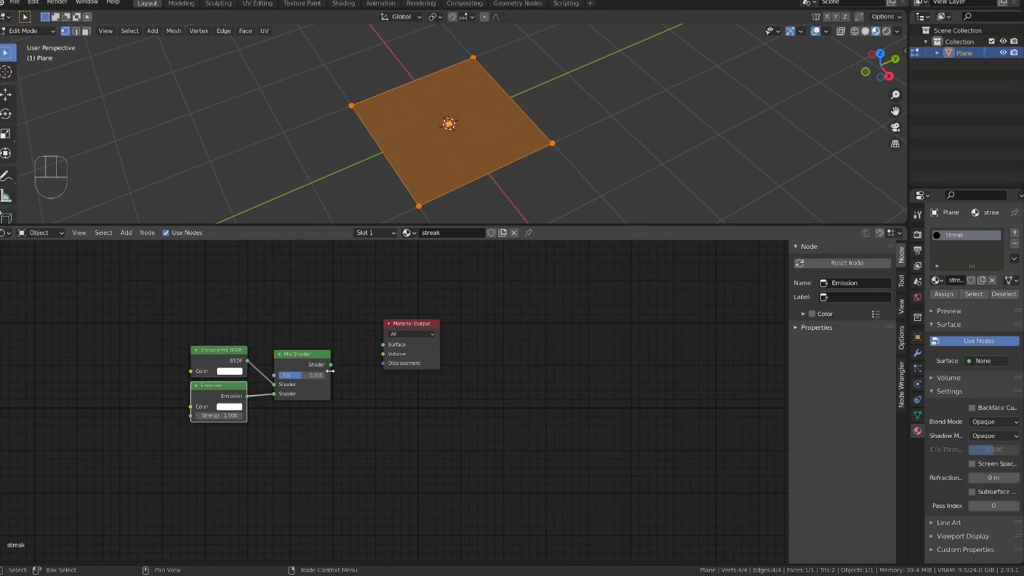
pyautogui.moveTo(331, 365); pyautogui.dragTo(382, 344)
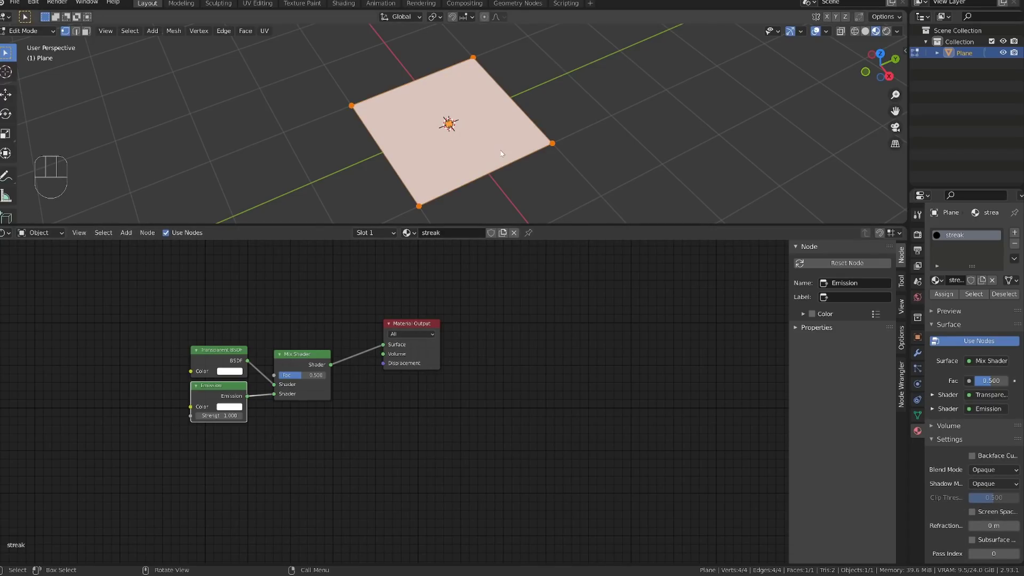
pyautogui.press('Tab')
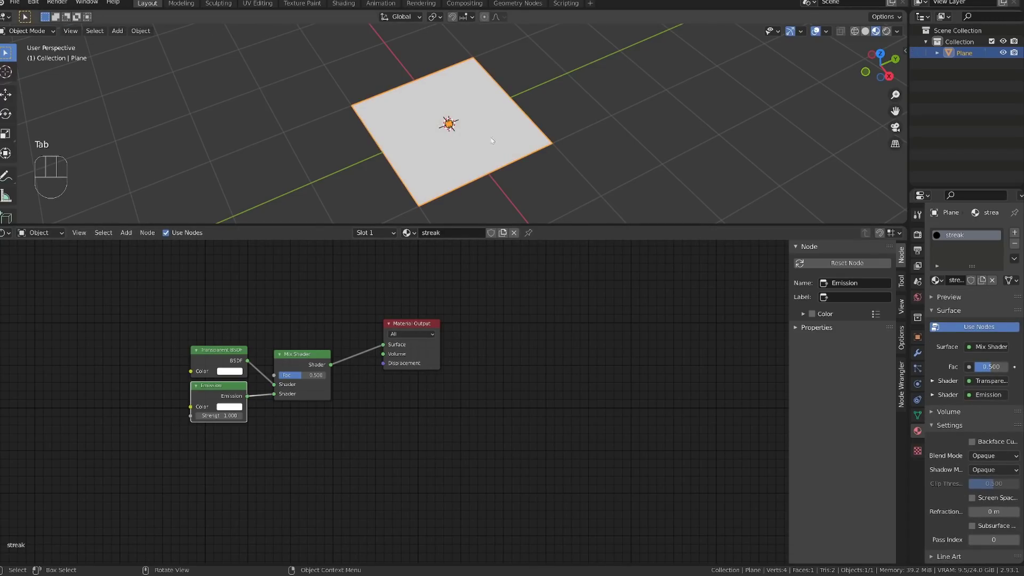
# Step: Set the Mix Shader factor to 1.000 and the material's blend mode to Alpha Blend, testing transparency with the factor
pyautogui.moveTo(298, 377); pyautogui.dragTo(325, 377)
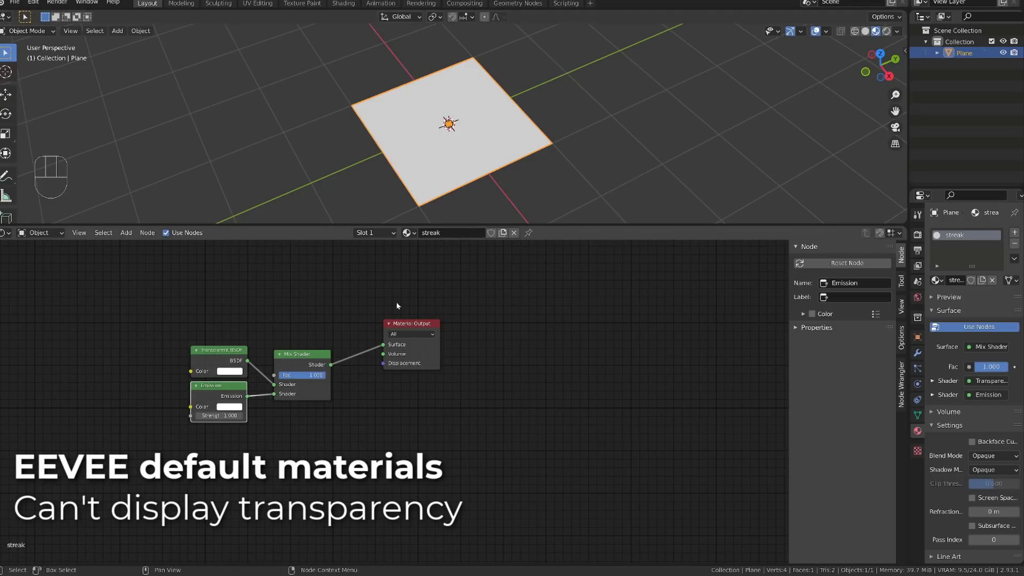
pyautogui.moveTo(908, 433); pyautogui.dragTo(736, 383)
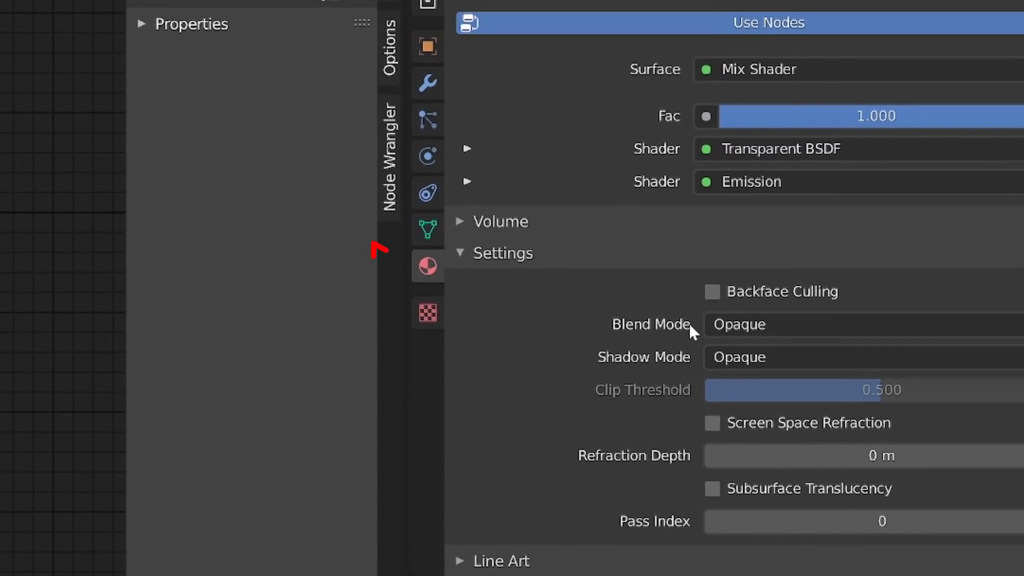
pyautogui.click(759, 326)
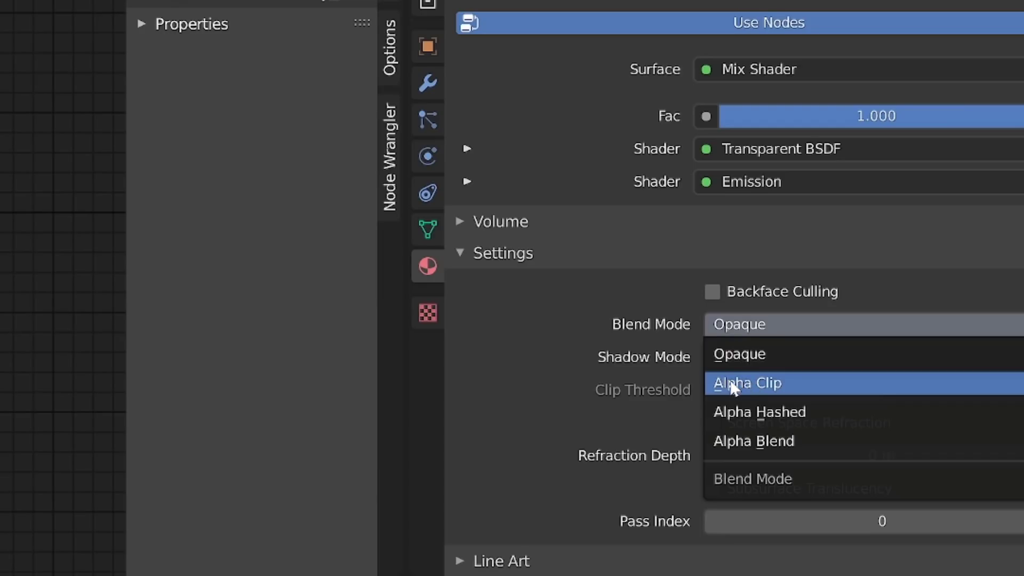
pyautogui.click(772, 446)
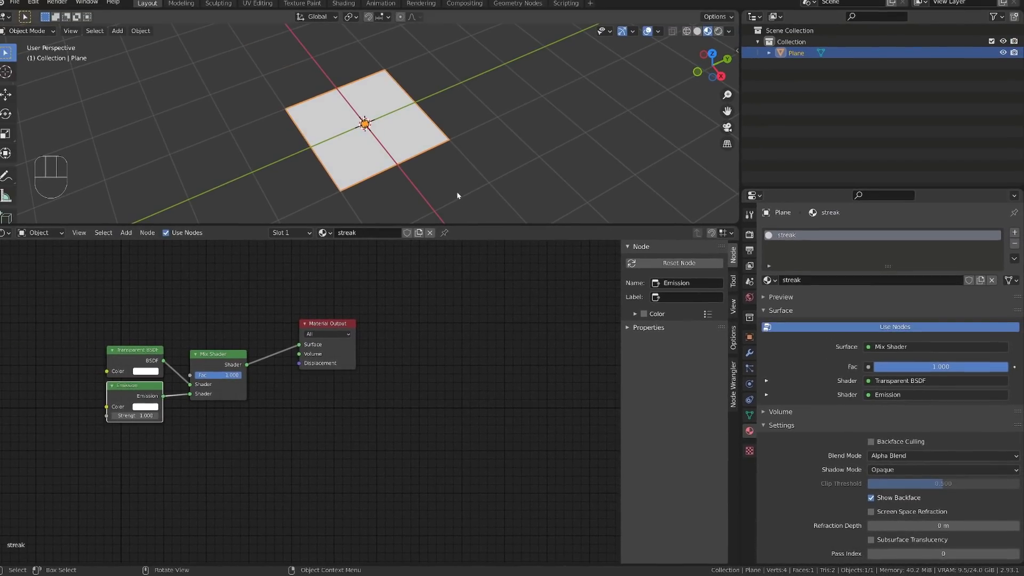
pyautogui.moveTo(1007, 366)
pyautogui.mouseDown()
pyautogui.moveTo(874, 366)
pyautogui.moveTo(1006, 366)
pyautogui.mouseUp()
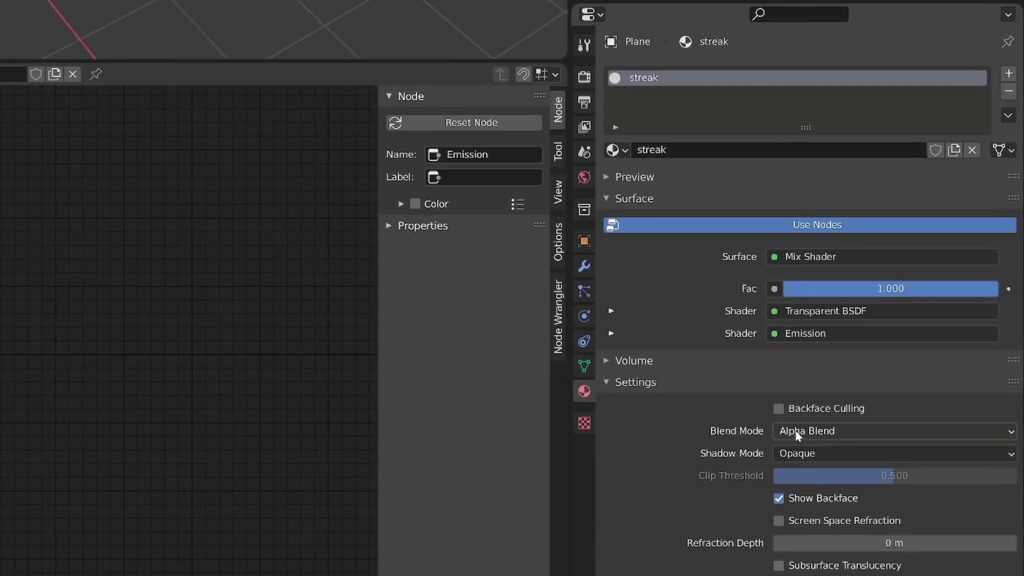
# Step: Change the material's blend mode to Alpha Clip, test it with the mix factor, and set the shadow mode to None
pyautogui.click(879, 467)
pyautogui.click(874, 451)
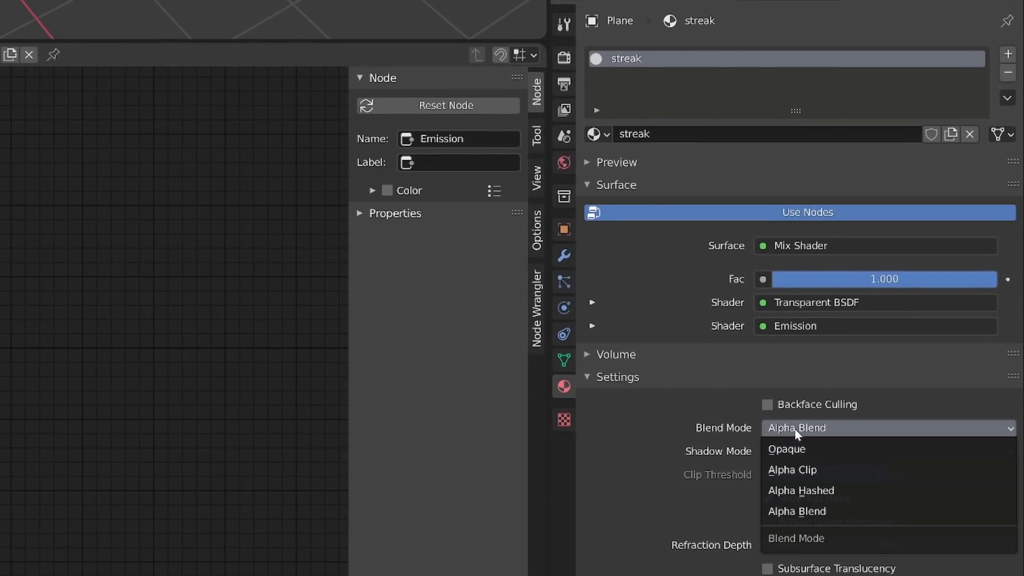
pyautogui.click(822, 468)
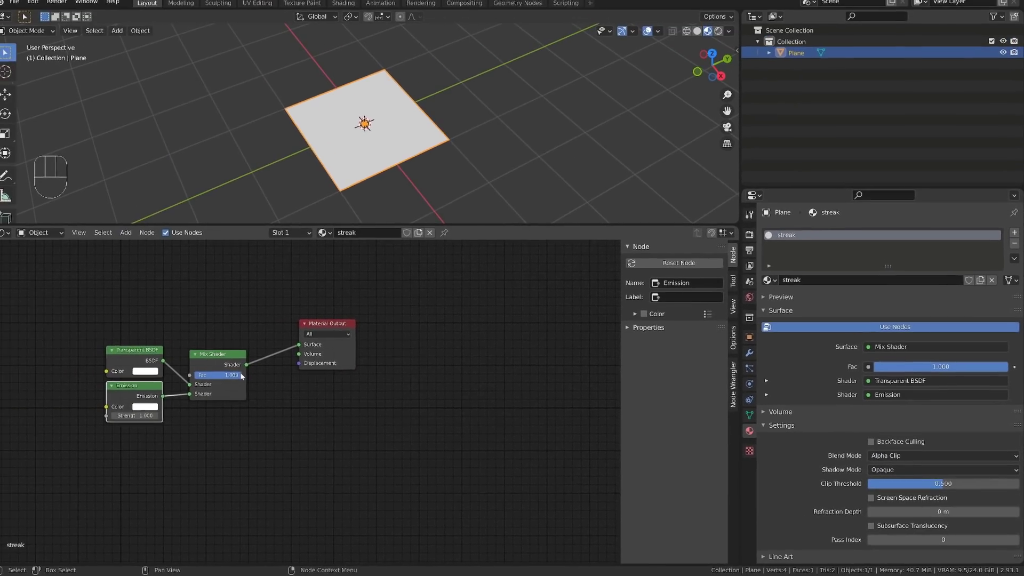
pyautogui.moveTo(1006, 366)
pyautogui.mouseDown()
pyautogui.moveTo(881, 366)
pyautogui.moveTo(1007, 366)
pyautogui.mouseUp()
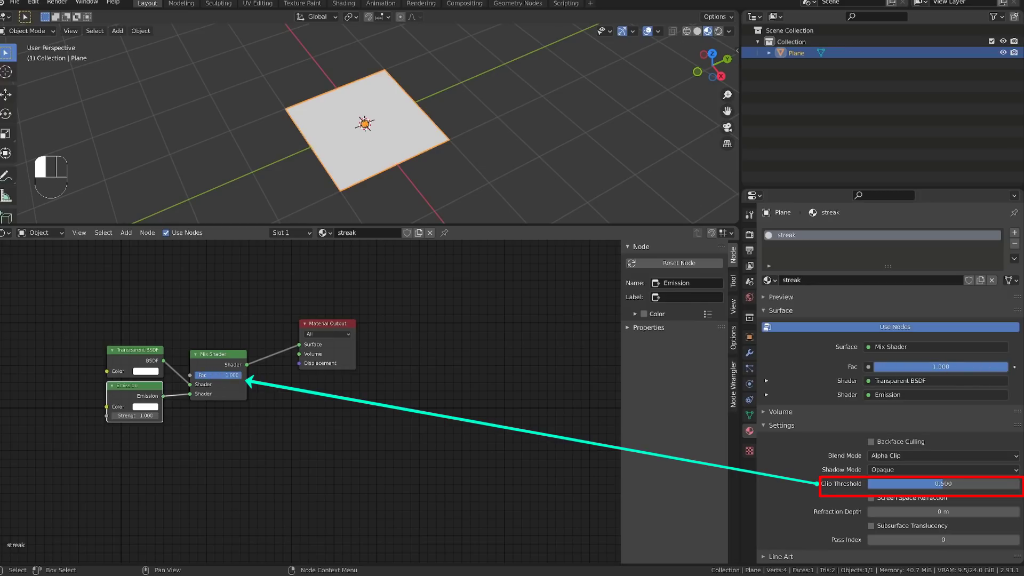
pyautogui.click(915, 469)
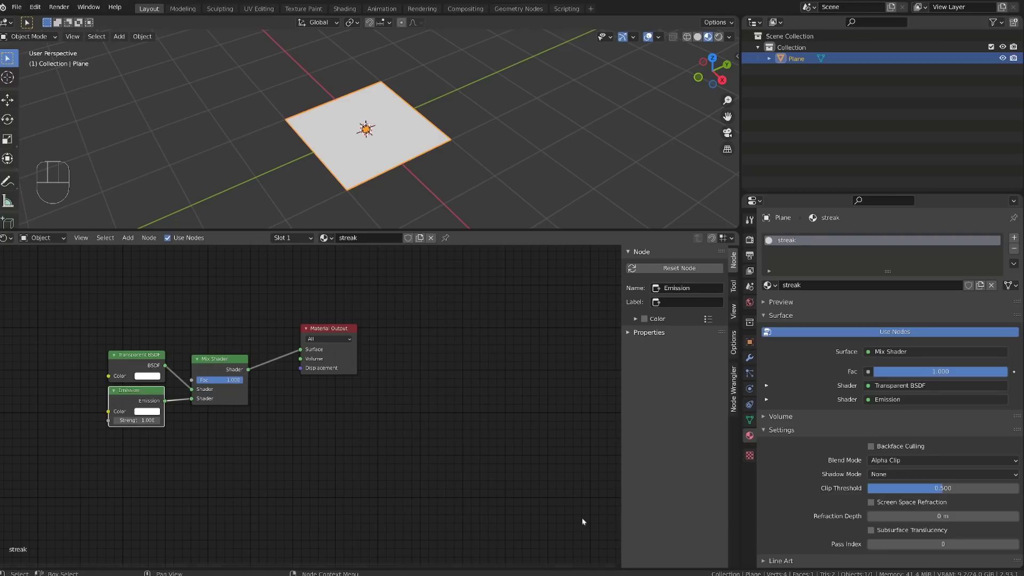
# Step: Enable Ambient Occlusion and Bloom in the Eevee render settings
pyautogui.click(749, 239)
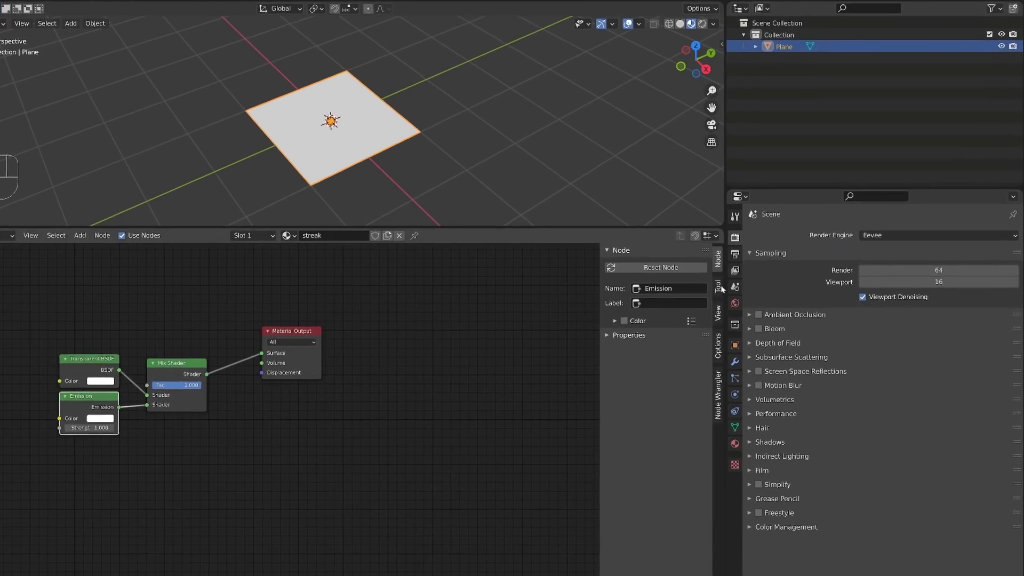
pyautogui.click(677, 324)
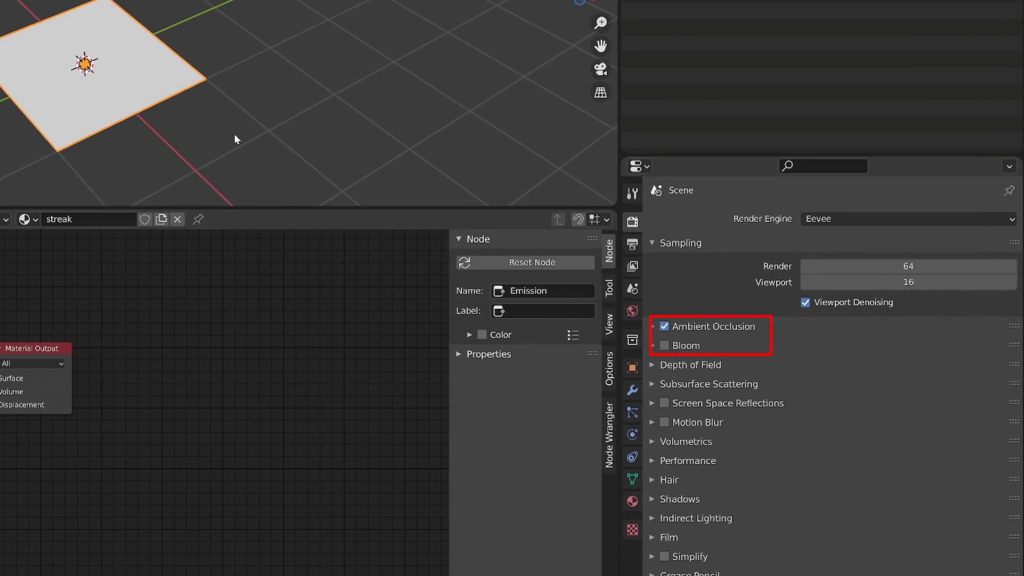
pyautogui.click(664, 345)
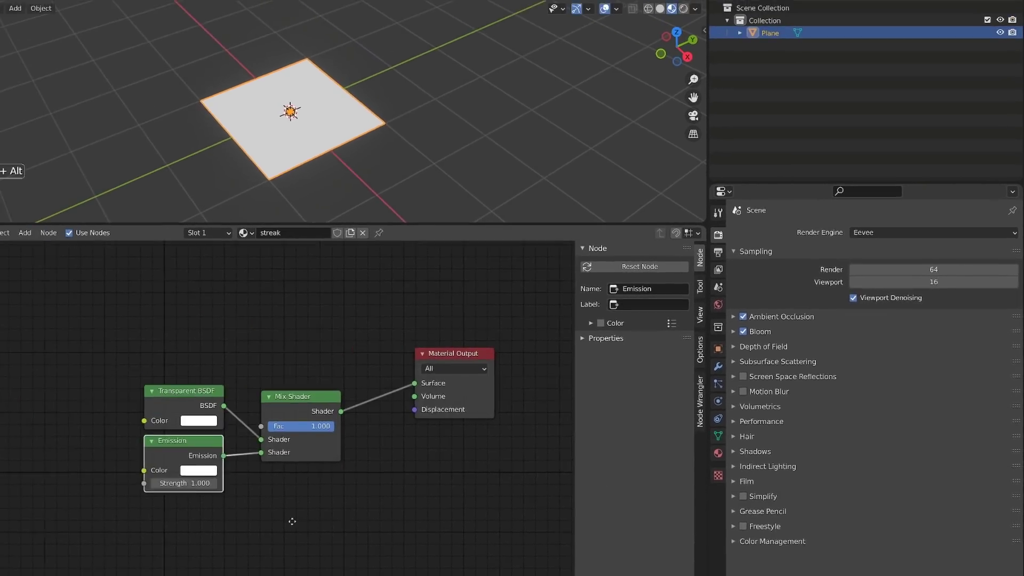
# Step: Hide the viewport overlays and test a stronger Emission glow, raising the strength to 8.780 before returning it to 1.000
pyautogui.moveTo(184, 483); pyautogui.dragTo(290, 461)
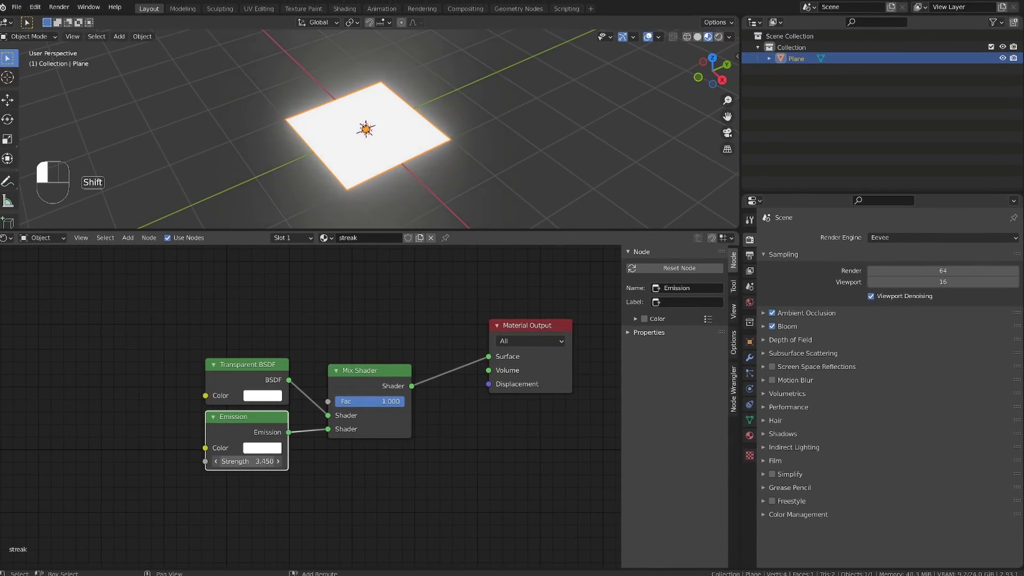
pyautogui.hotkey('shift', 'alt', 'z')
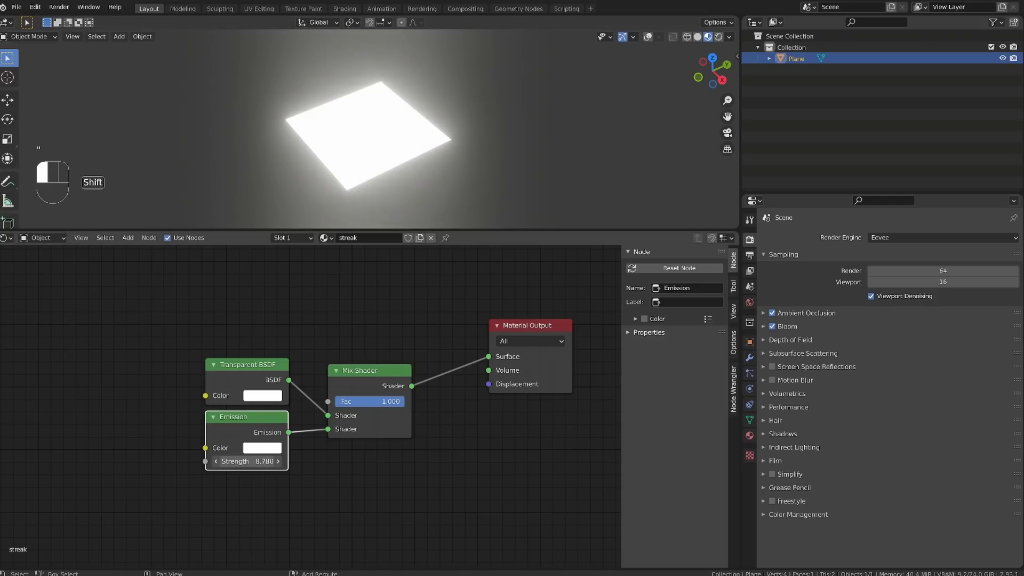
pyautogui.keyDown('shift'); pyautogui.moveTo(247, 461); pyautogui.dragTo(229, 461); pyautogui.keyUp('shift')
pyautogui.click(256, 462)
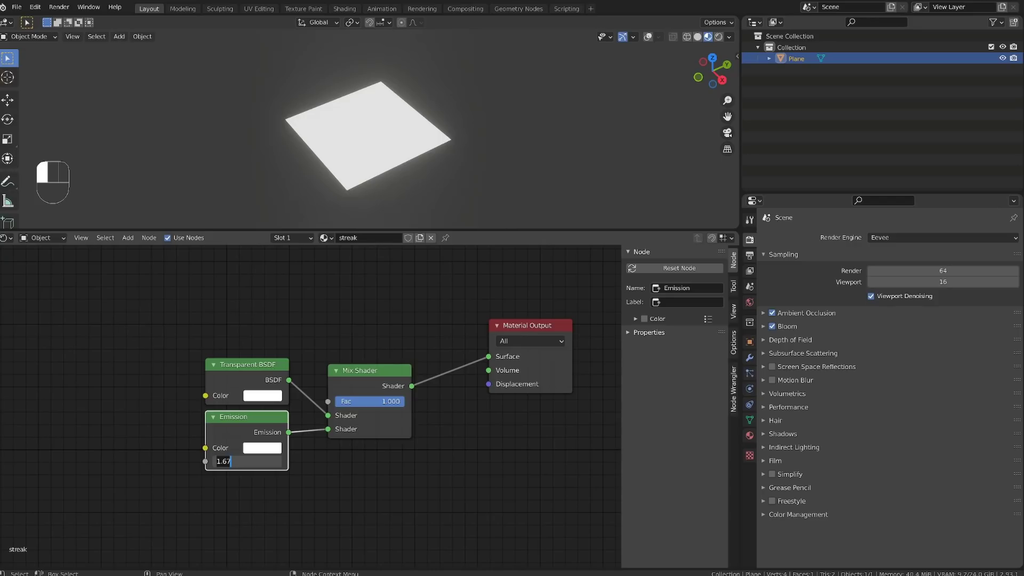
pyautogui.press('Return')
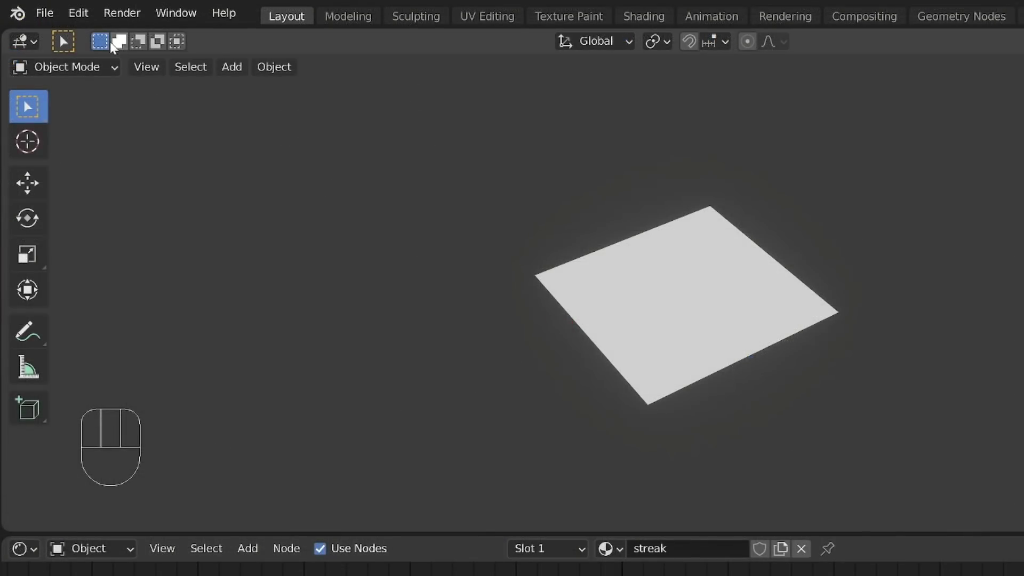
# Step: Search the add-on preferences for "wrang" to check whether Node Wrangler is enabled, and close the preferences
pyautogui.click(78, 12)
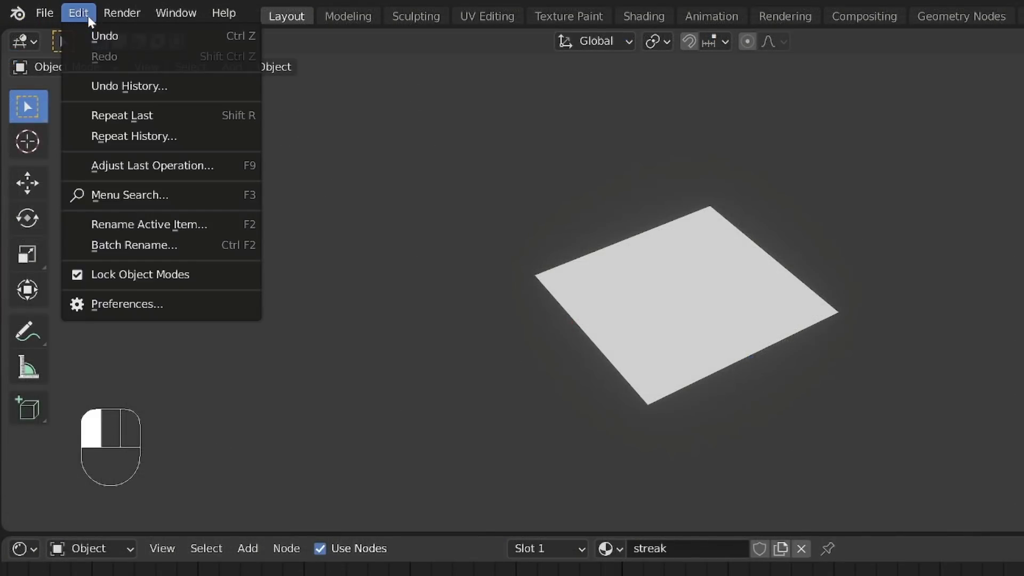
pyautogui.click(145, 313)
pyautogui.click(533, 99)
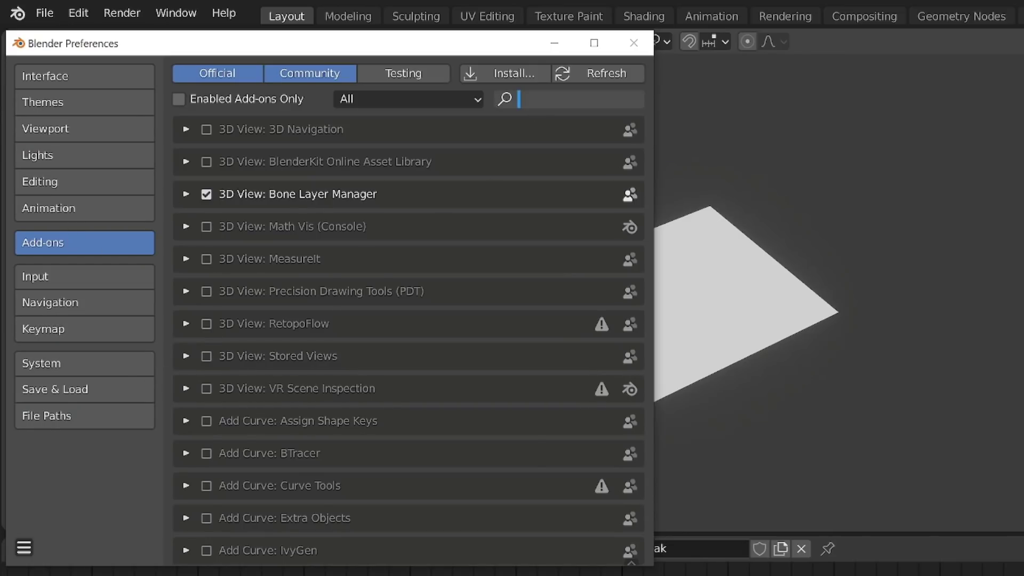
pyautogui.write('wrang')
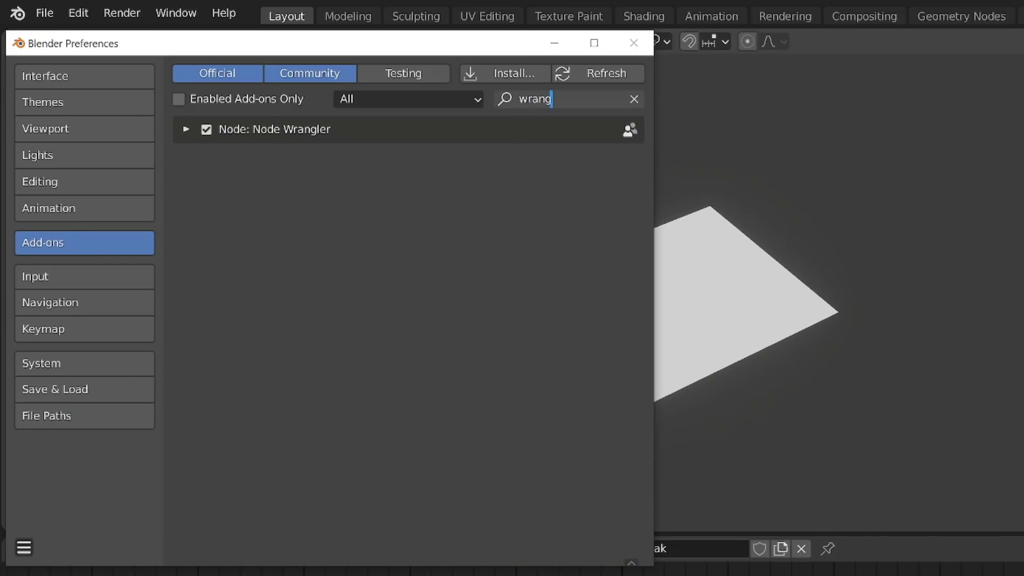
pyautogui.press('Return')
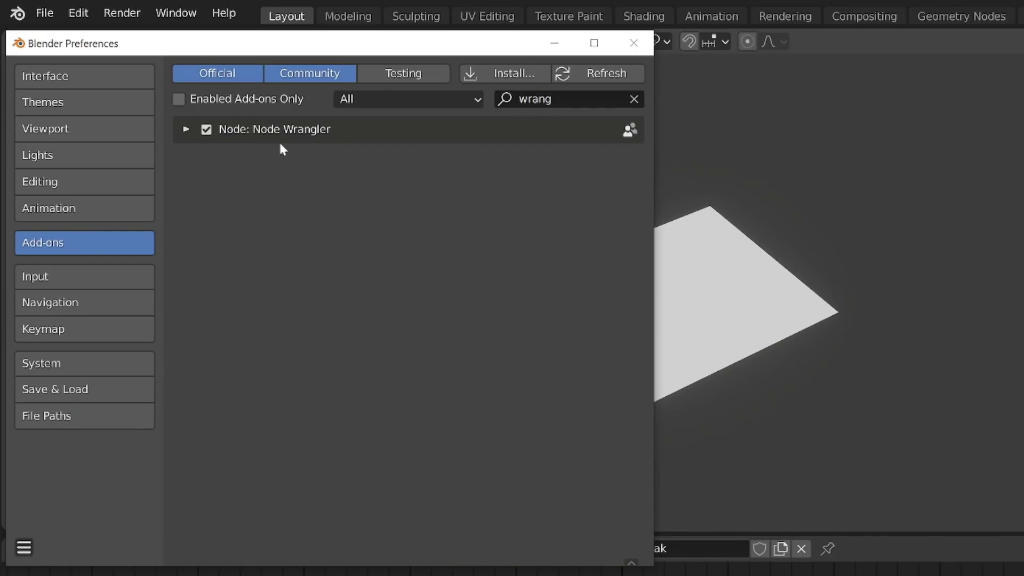
pyautogui.click(635, 43)
# Step: Move the Transparent BSDF and Emission nodes together to just below and left of the Mix Shader
pyautogui.keyDown('alt'); pyautogui.keyDown('shift'); pyautogui.moveTo(503, 376); pyautogui.dragTo(452, 394, button='middle'); pyautogui.keyUp('shift'); pyautogui.keyUp('alt')
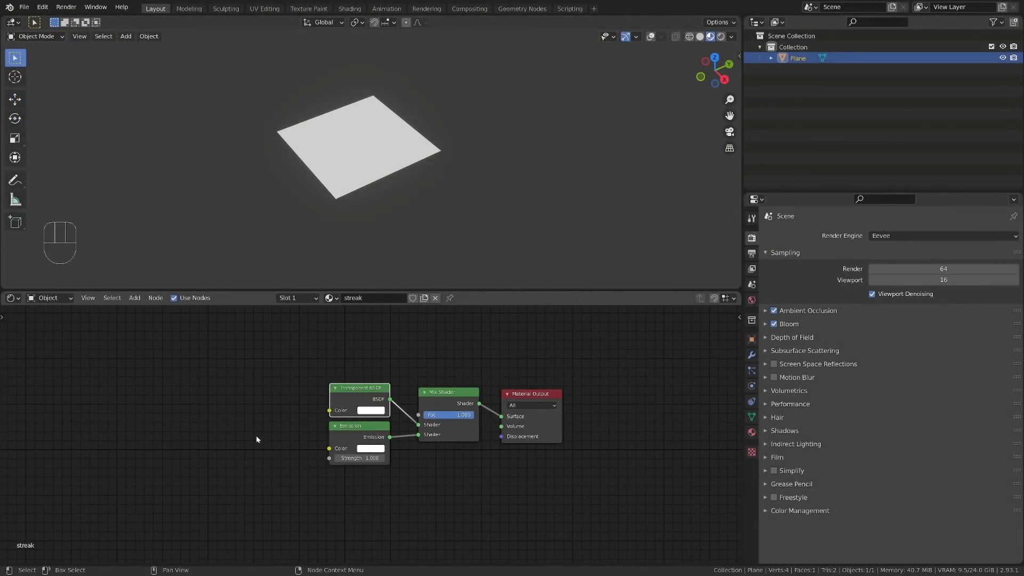
pyautogui.moveTo(275, 366); pyautogui.dragTo(365, 462)
pyautogui.press('g')
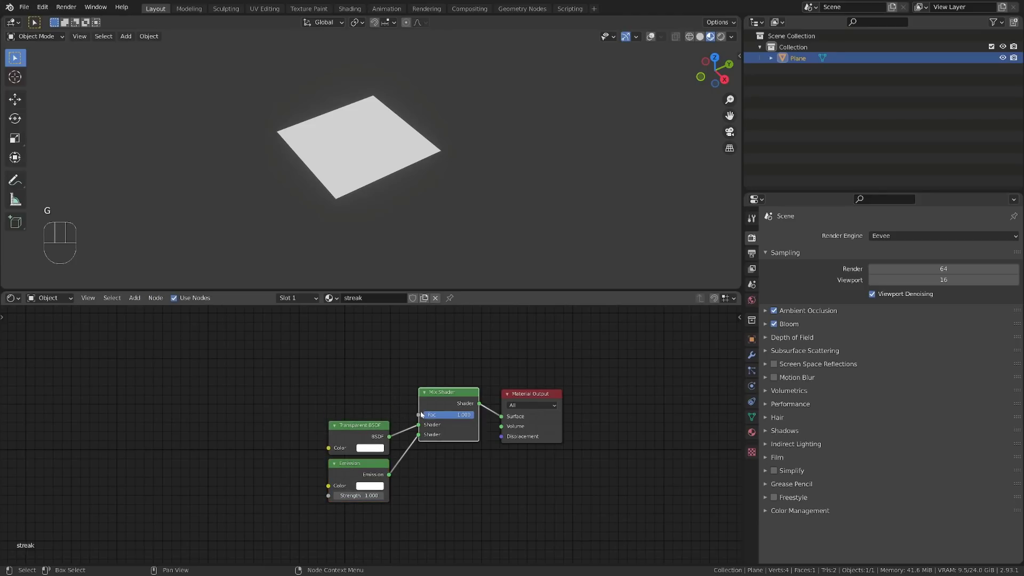
pyautogui.click(441, 402)
# Step: Generate a Texture Coordinate, Mapping and Image Texture setup from the Transparent BSDF using Node Wrangler, and move it clear of the shader nodes
pyautogui.hotkey('shift', 't')
pyautogui.click(357, 428)
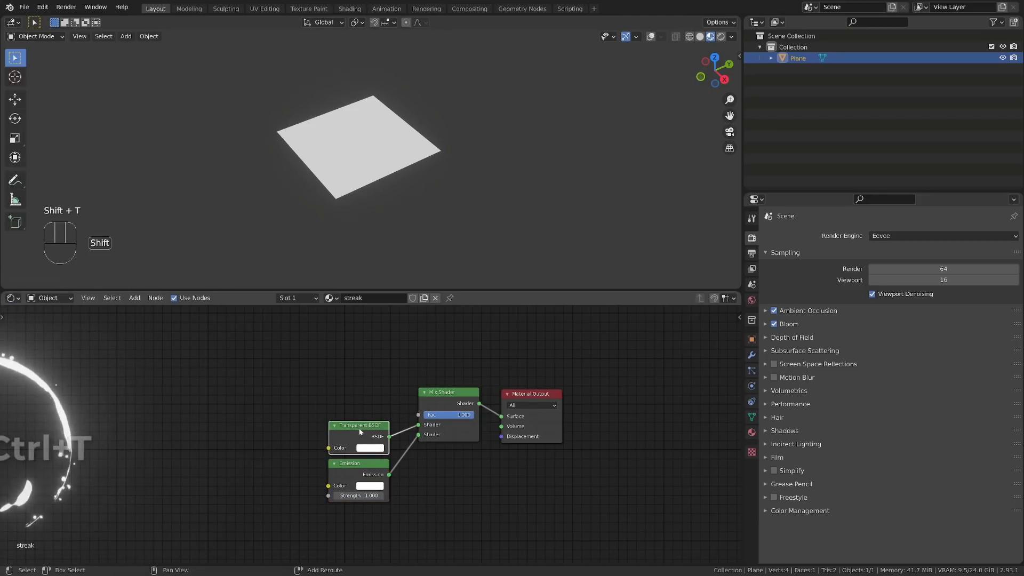
pyautogui.hotkey('shift', 't')
pyautogui.keyDown('alt'); pyautogui.keyDown('shift'); pyautogui.moveTo(295, 427); pyautogui.dragTo(323, 410); pyautogui.keyUp('shift'); pyautogui.keyUp('alt')
pyautogui.keyDown('alt'); pyautogui.keyDown('shift'); pyautogui.moveTo(323, 410); pyautogui.dragTo(332, 413, button='middle'); pyautogui.keyUp('shift'); pyautogui.keyUp('alt')
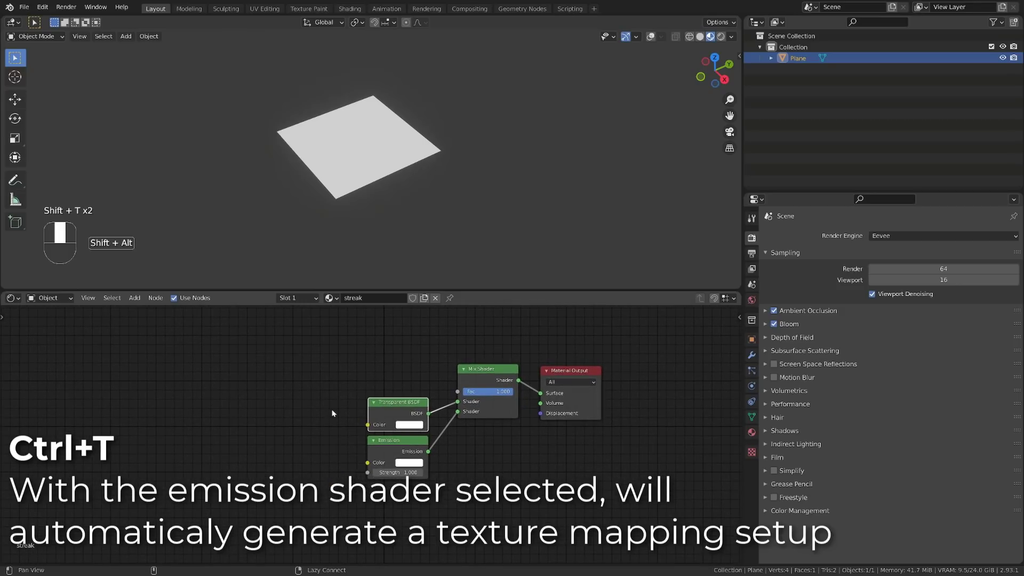
pyautogui.hotkey('ctrl', 't')
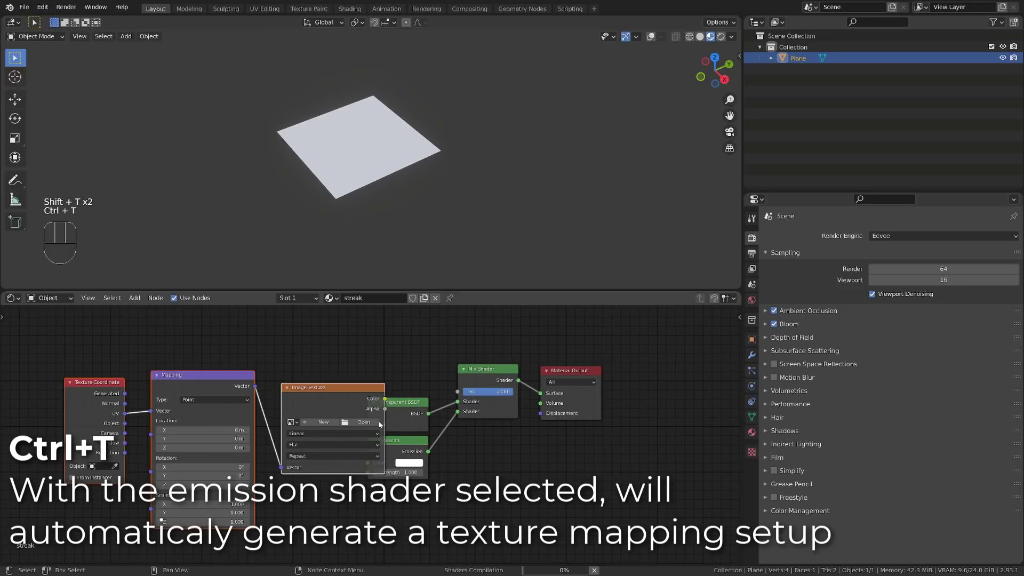
pyautogui.press('g')
pyautogui.click(233, 377)
pyautogui.keyDown('alt'); pyautogui.keyDown('shift'); pyautogui.moveTo(240, 431); pyautogui.dragTo(380, 440, button='middle'); pyautogui.keyUp('shift'); pyautogui.keyUp('alt')
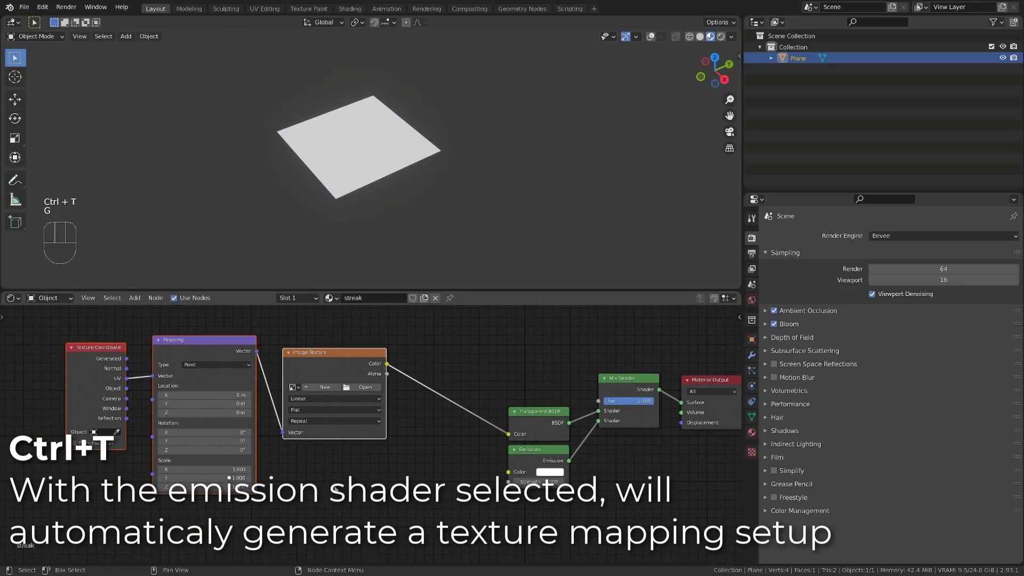
# Step: Delete the Image Texture node and set the Mapping node's type to Texture
pyautogui.click(211, 352)
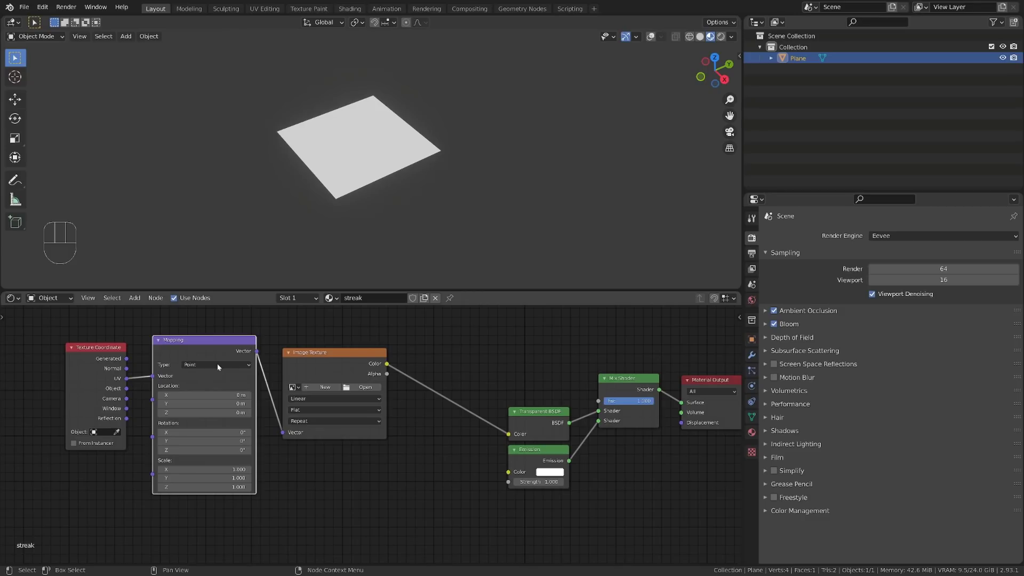
pyautogui.click(356, 366)
pyautogui.press('x')
pyautogui.click(160, 347)
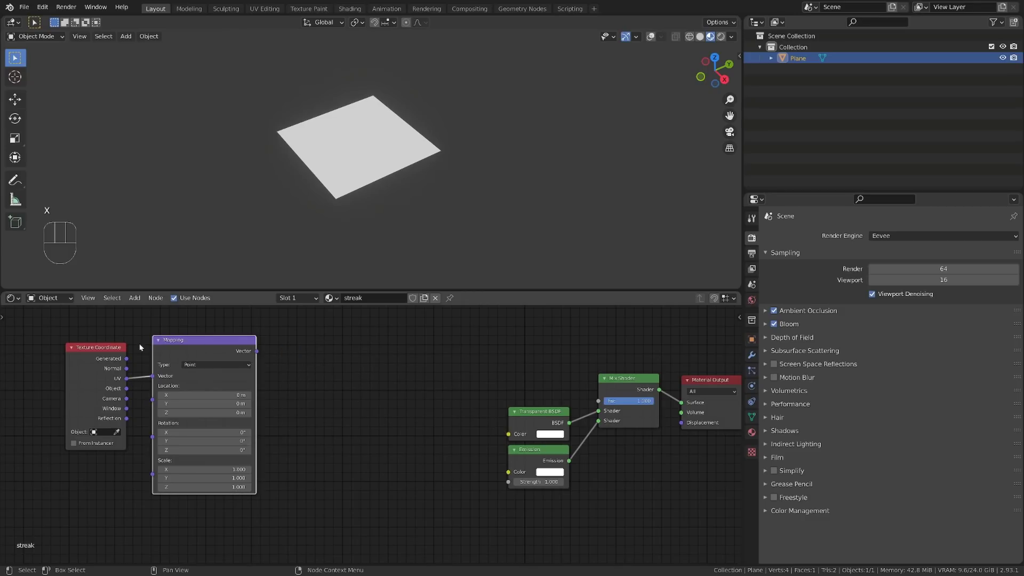
pyautogui.click(93, 361)
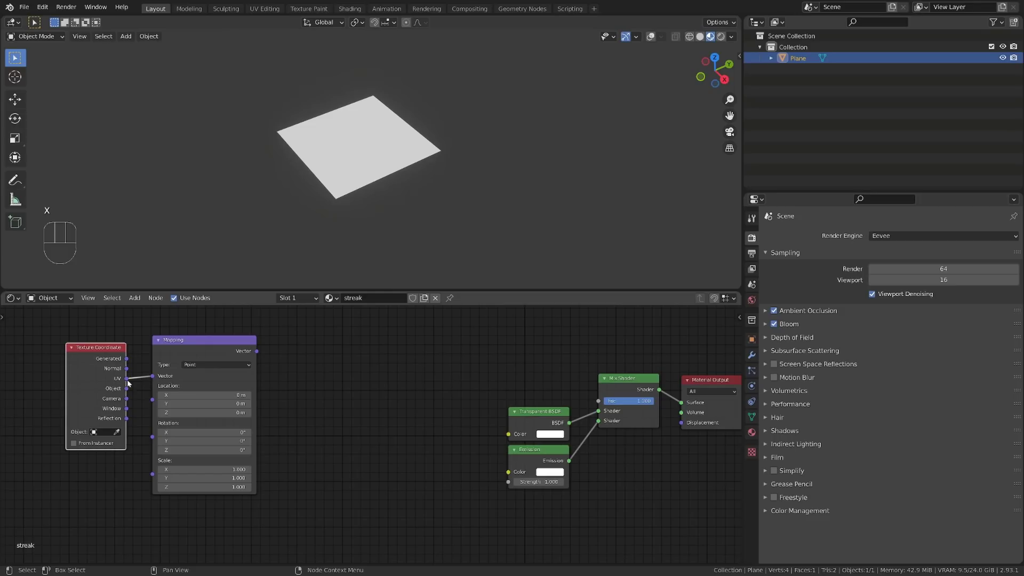
pyautogui.click(222, 368)
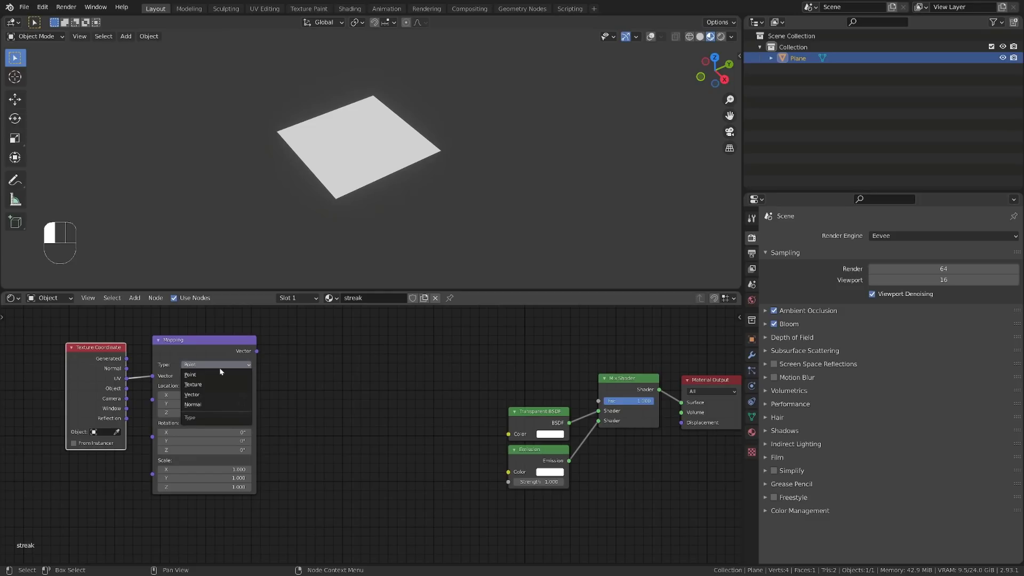
pyautogui.click(198, 384)
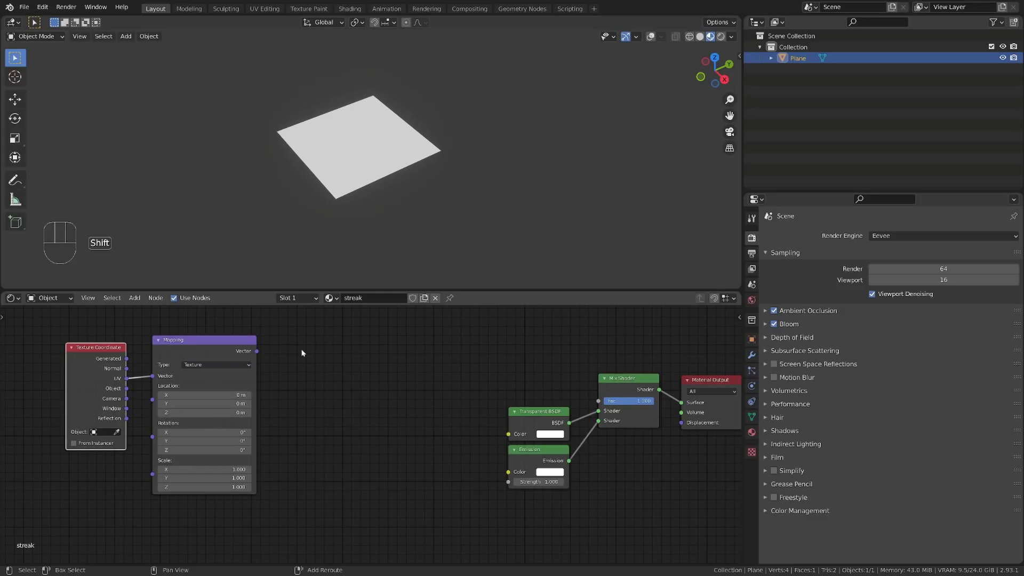
# Step: Add a Gradient Texture node beside the Mapping node and link the Mapping's Vector output to its Vector input
pyautogui.hotkey('shift', 'a')
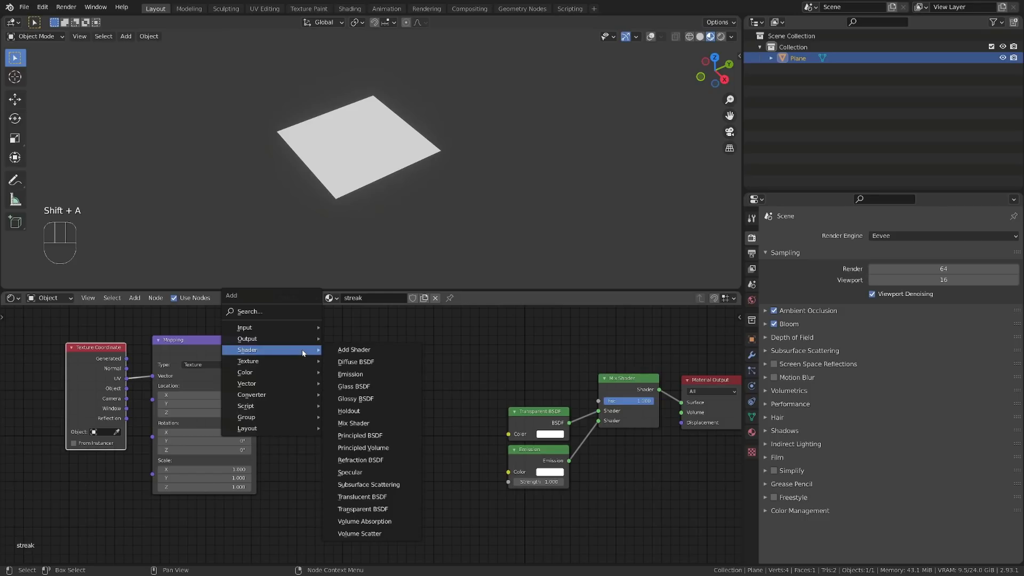
pyautogui.moveTo(280, 361)
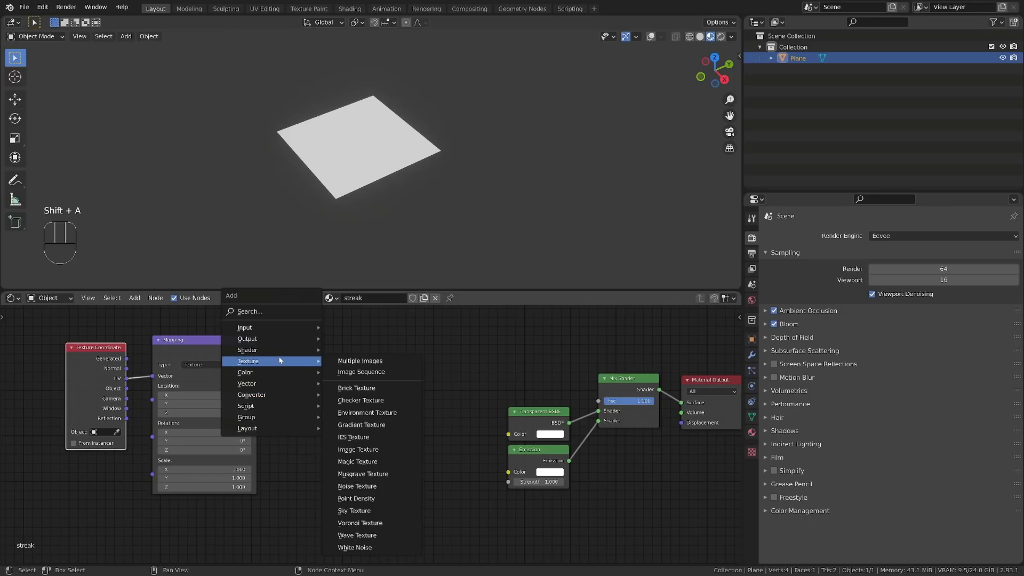
pyautogui.click(374, 425)
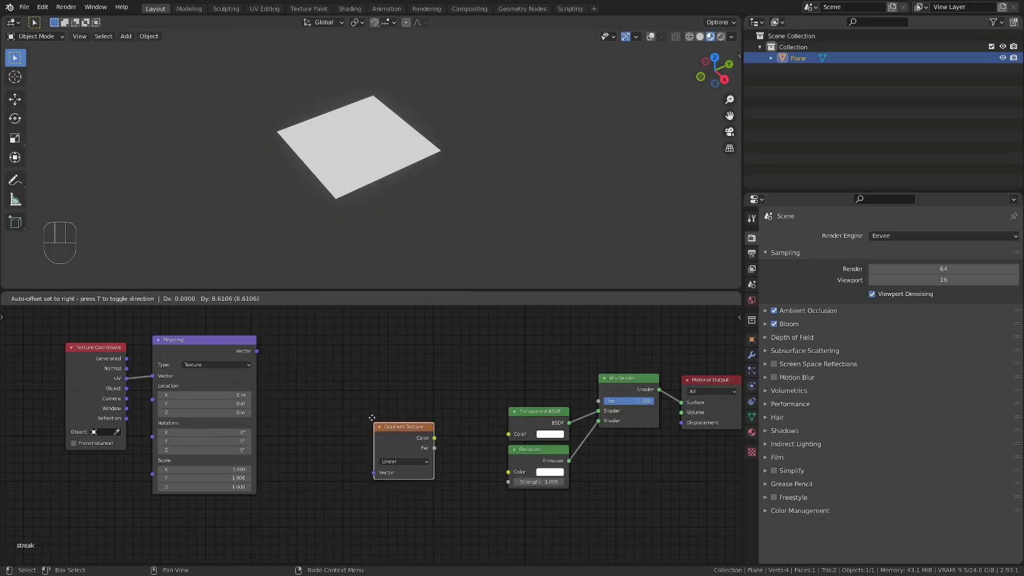
pyautogui.moveTo(258, 354); pyautogui.dragTo(268, 368)
pyautogui.moveTo(293, 401); pyautogui.dragTo(293, 398)
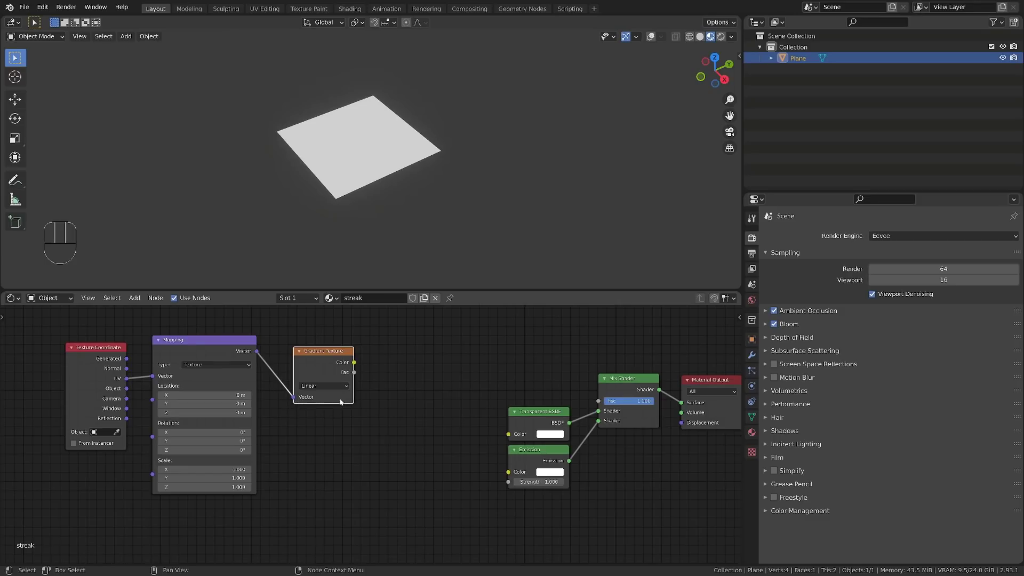
# Step: Preview the Gradient Texture on the plane and set its gradient type to Quadratic Sphere
pyautogui.keyDown('ctrl'); pyautogui.keyDown('shift'); pyautogui.click(338, 358); pyautogui.keyUp('shift'); pyautogui.keyUp('ctrl')
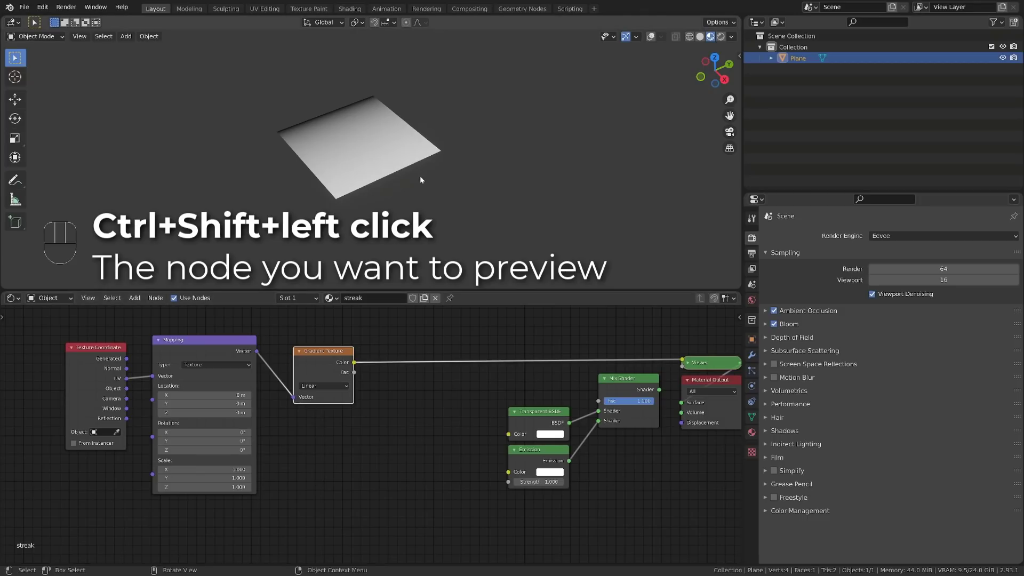
pyautogui.click(322, 386)
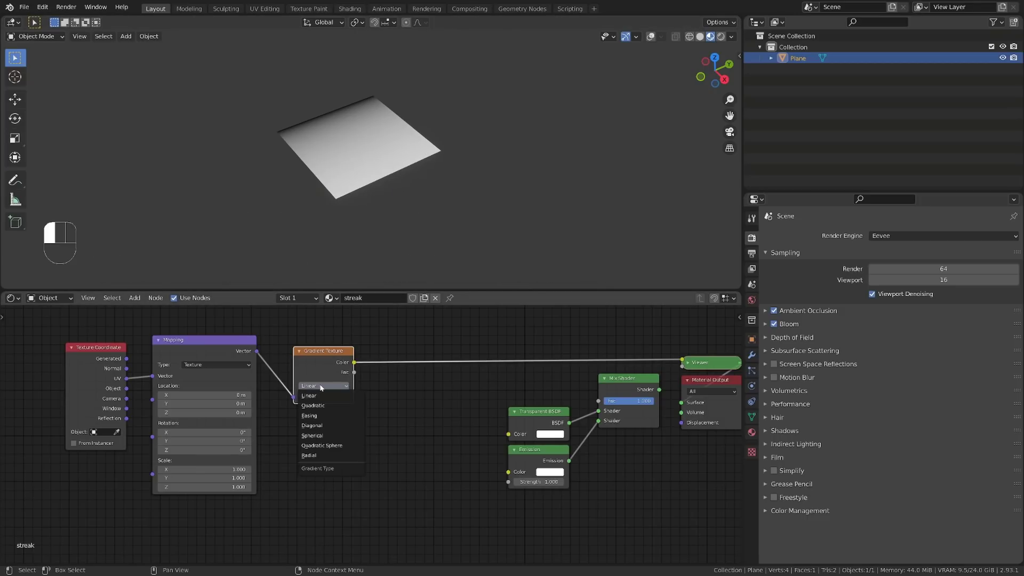
pyautogui.click(329, 447)
pyautogui.moveTo(354, 281); pyautogui.dragTo(361, 229, button='middle')
pyautogui.keyDown('alt'); pyautogui.moveTo(360, 228); pyautogui.dragTo(355, 234, button='middle'); pyautogui.keyUp('alt')
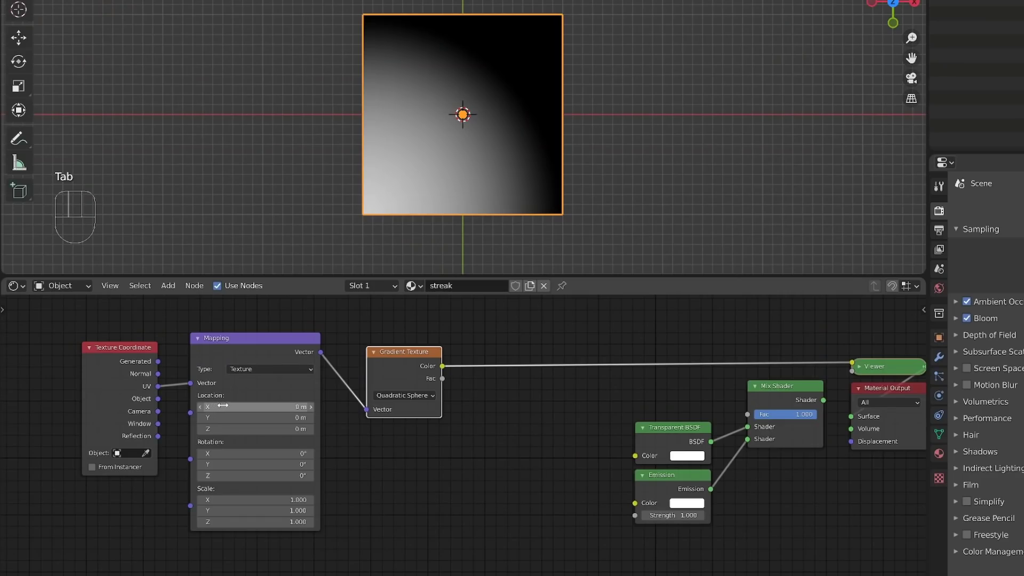
# Step: Set the Mapping node's X and Y location to 0.5 m to centre the gradient on the plane
pyautogui.click(204, 394)
pyautogui.write('0.5')
pyautogui.press('Return')
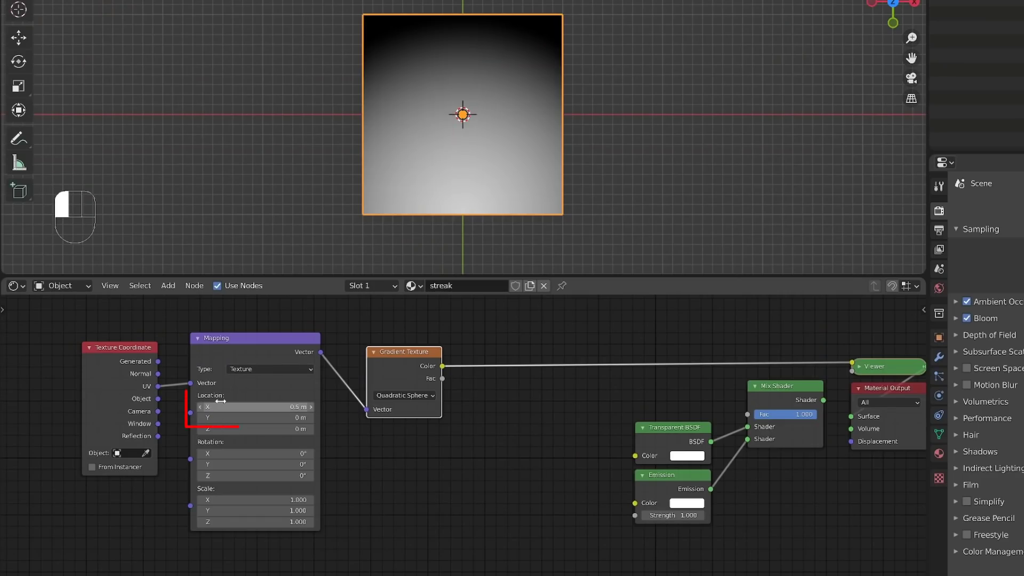
pyautogui.click(255, 418)
pyautogui.write('0.5')
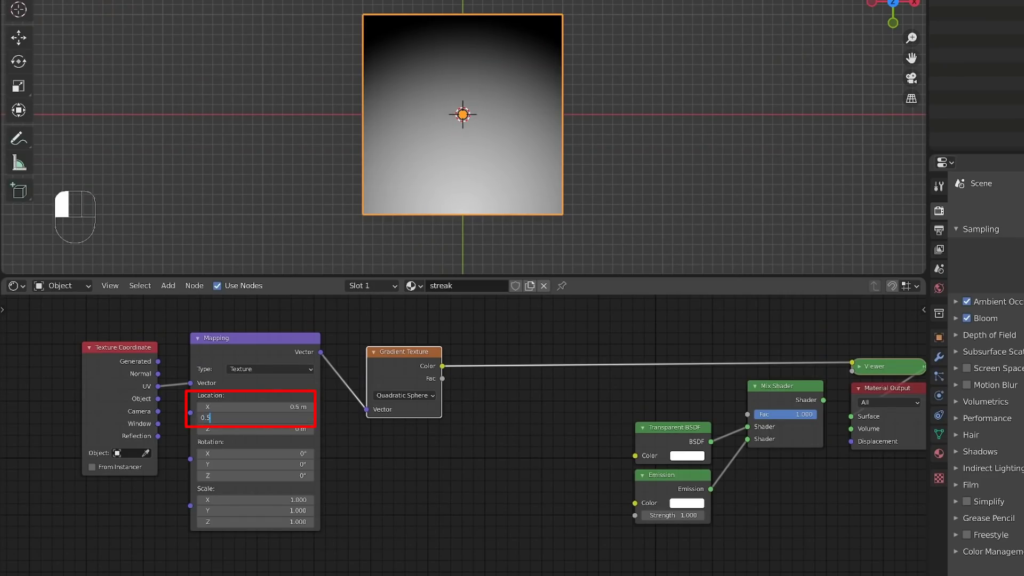
pyautogui.press('Return')
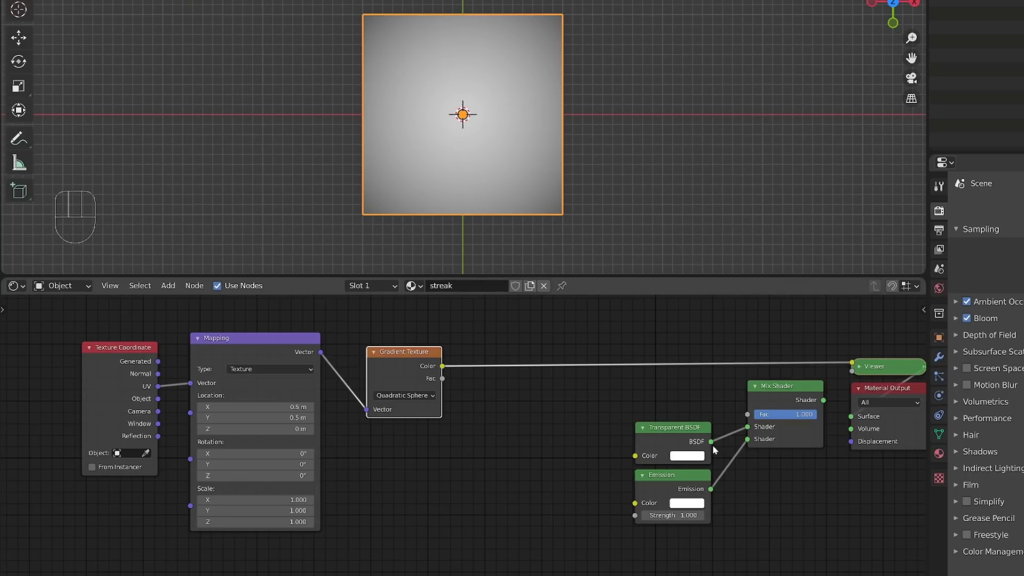
# Step: Link the Gradient Texture's Color output to the Mix Shader's Fac and shift the Transparent BSDF and Emission nodes away from the Mix Shader
pyautogui.keyDown('alt'); pyautogui.keyDown('shift'); pyautogui.moveTo(680, 420); pyautogui.dragTo(592, 414, button='middle'); pyautogui.keyUp('shift'); pyautogui.keyUp('alt')
pyautogui.click(582, 433)
pyautogui.moveTo(583, 435); pyautogui.dragTo(565, 431)
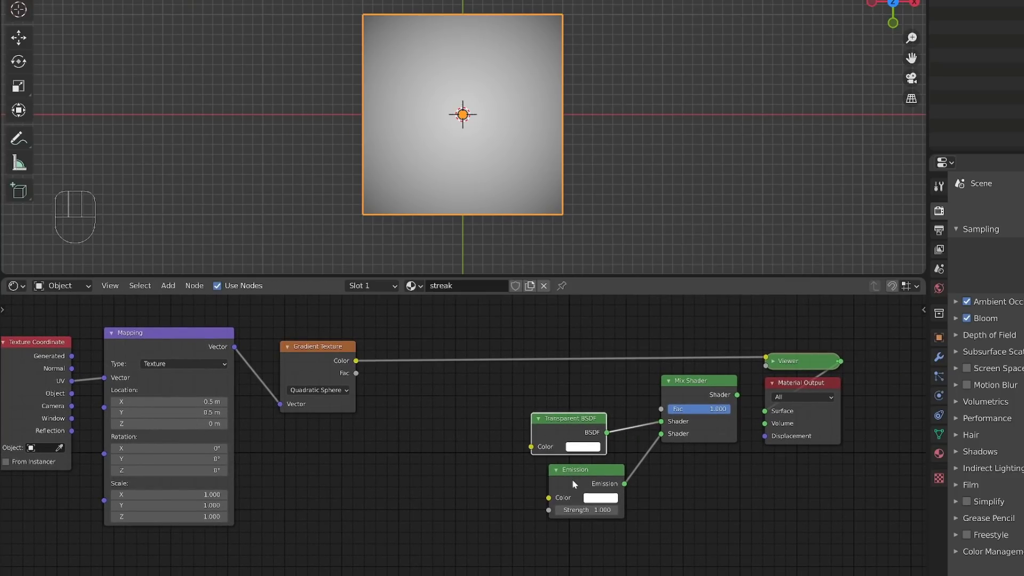
pyautogui.moveTo(540, 468); pyautogui.dragTo(532, 466)
pyautogui.moveTo(357, 361); pyautogui.dragTo(661, 409)
pyautogui.moveTo(586, 467); pyautogui.dragTo(573, 475)
pyautogui.moveTo(553, 419)
pyautogui.mouseDown()
pyautogui.moveTo(572, 413)
pyautogui.moveTo(555, 418)
pyautogui.mouseUp()
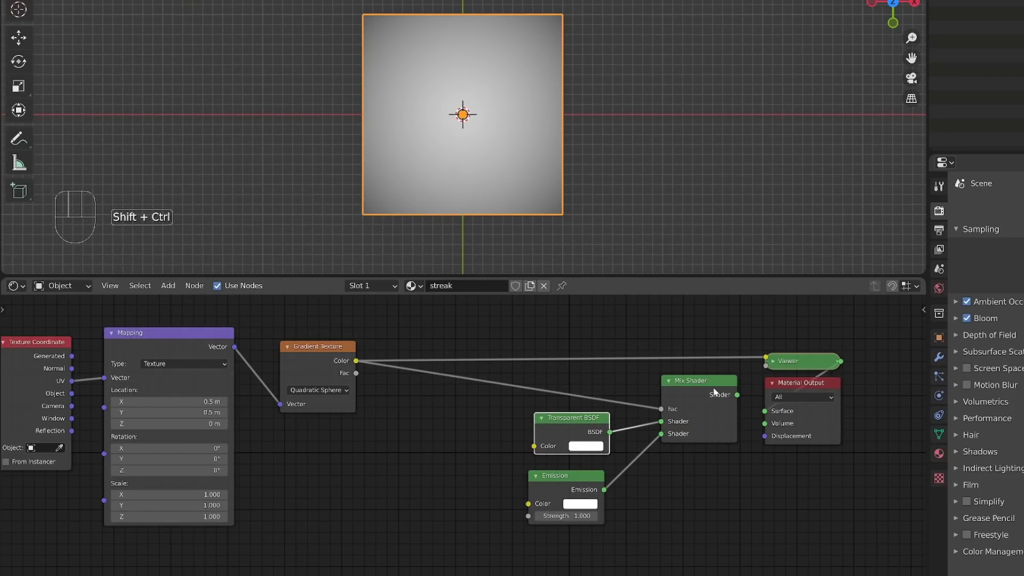
# Step: Preview the Mix Shader through the Material Output and hide the viewport overlays
pyautogui.keyDown('ctrl'); pyautogui.keyDown('shift'); pyautogui.click(709, 416); pyautogui.keyUp('shift'); pyautogui.keyUp('ctrl')
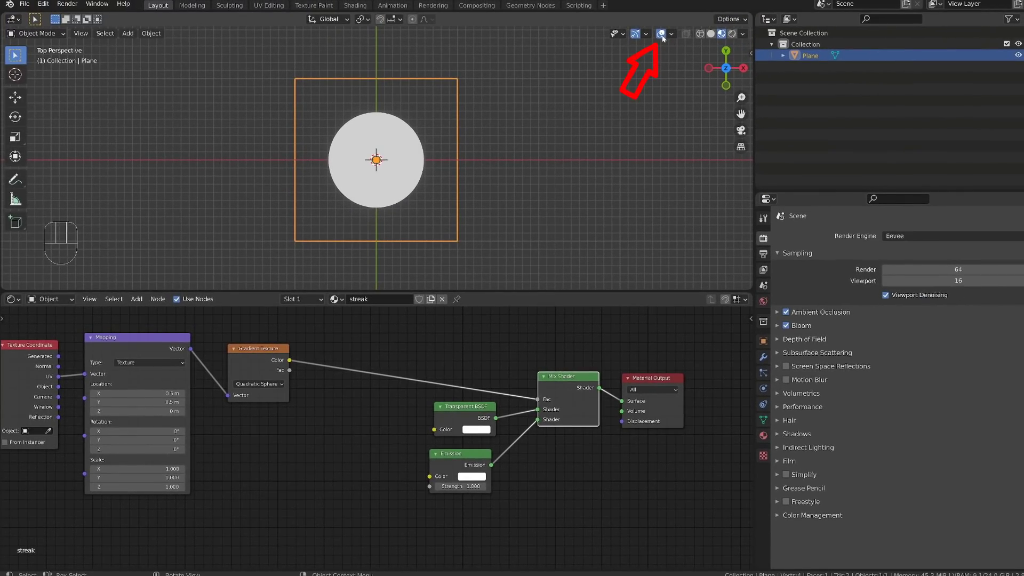
pyautogui.click(660, 33)
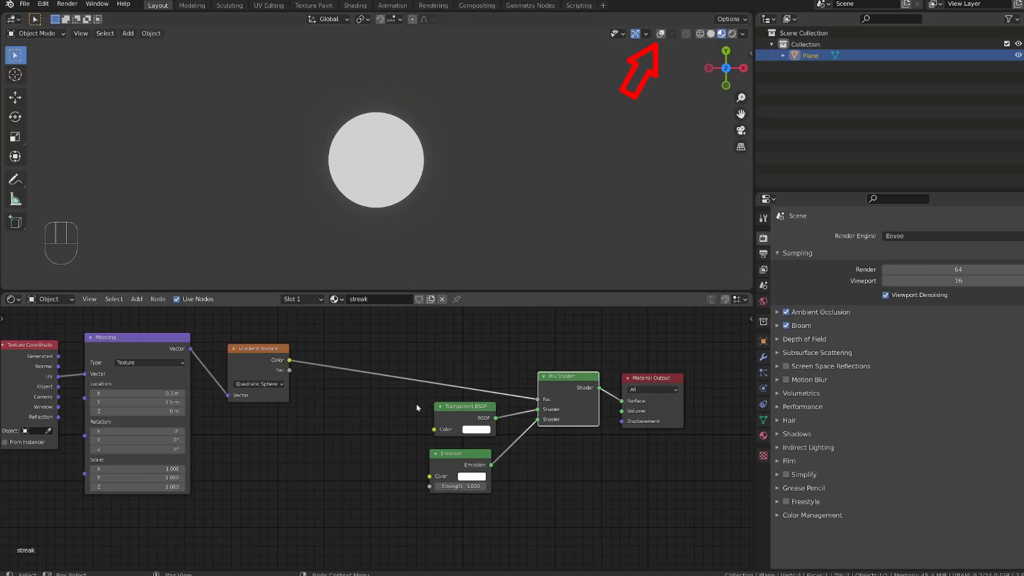
# Step: Insert a ColorRamp node on the link between the Gradient Texture's Color and the Mix Shader's Fac
pyautogui.hotkey('shift', 'a')
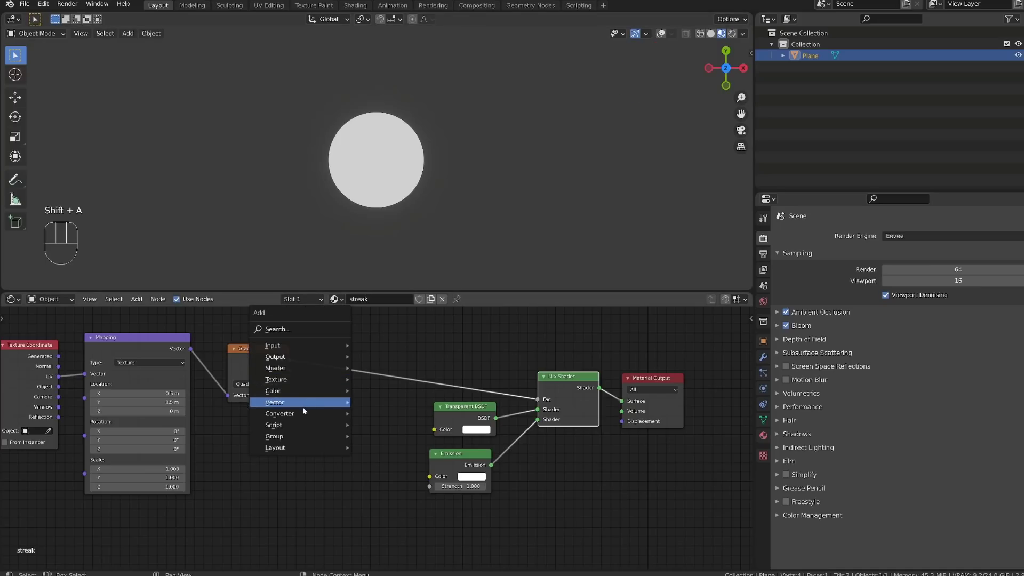
pyautogui.moveTo(303, 412)
pyautogui.click(408, 263)
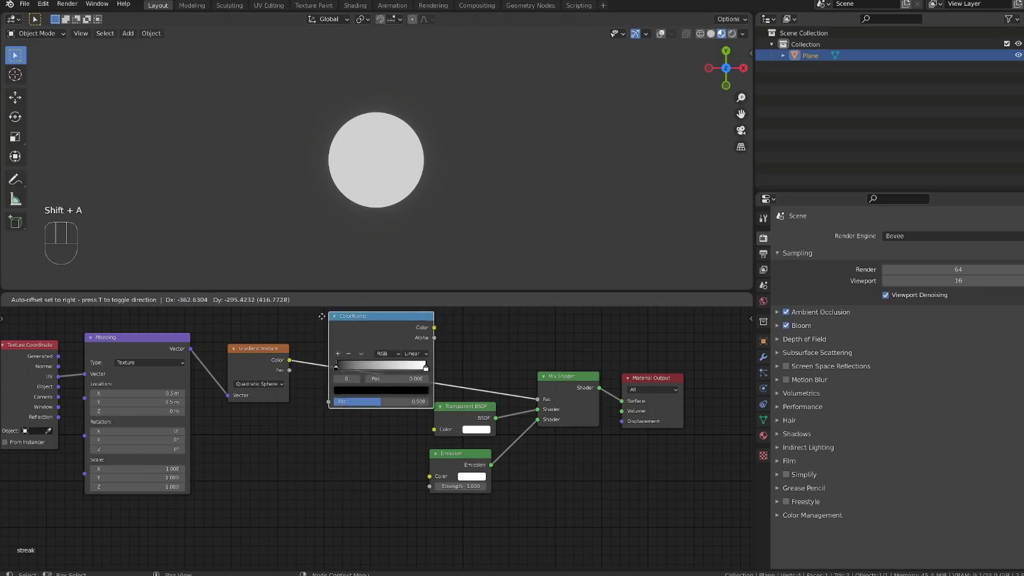
pyautogui.click(324, 320)
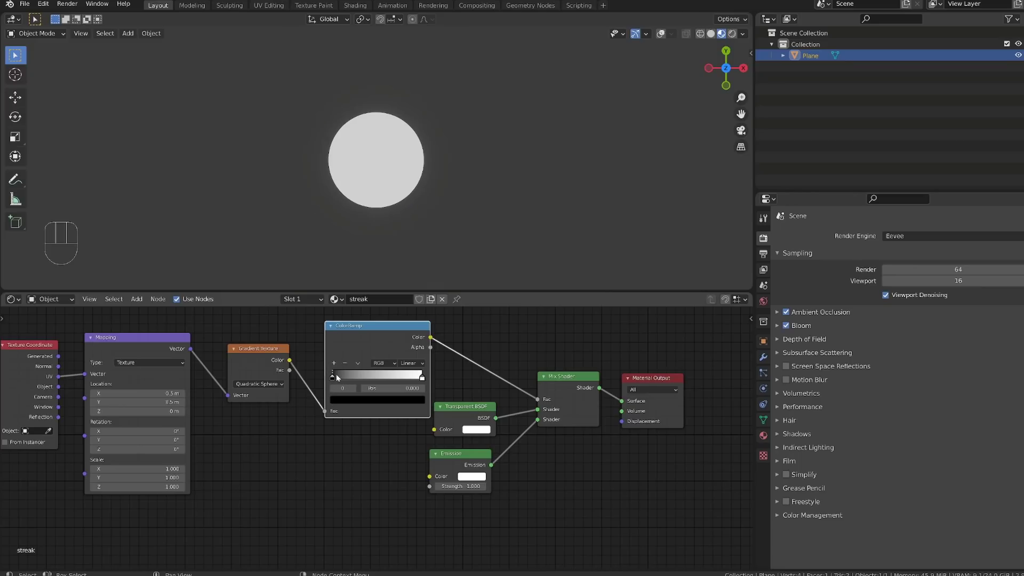
# Step: Try shifting the ColorRamp's black stop slightly towards white
pyautogui.moveTo(334, 376)
pyautogui.keyDown('shift'); pyautogui.mouseDown()
pyautogui.moveTo(395, 377)
pyautogui.moveTo(316, 376)
pyautogui.moveTo(382, 378)
pyautogui.moveTo(337, 377)
pyautogui.mouseUp(); pyautogui.keyUp('shift')
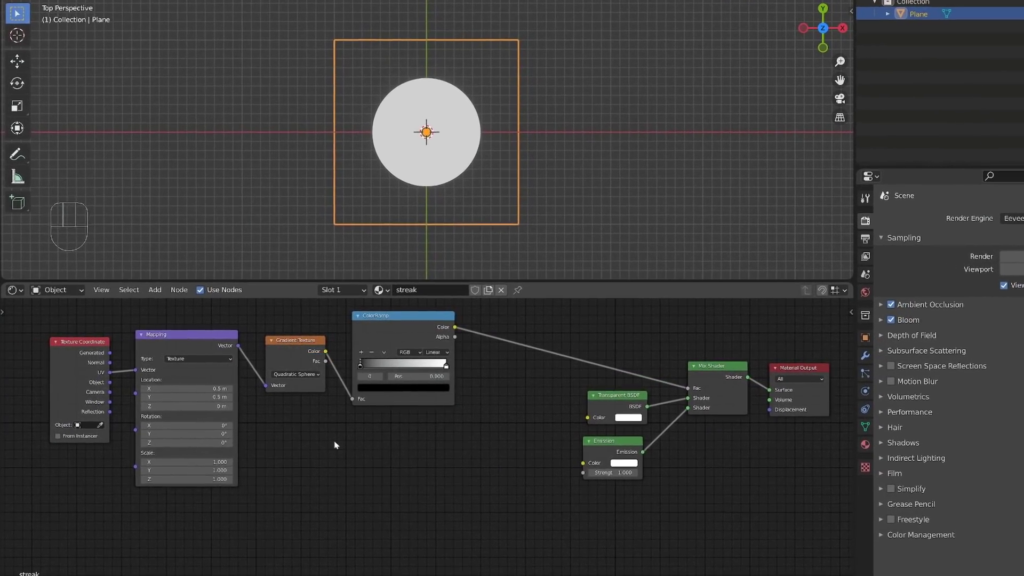
# Step: Add a Noise Texture node below the Gradient Texture and link the Mapping node's Vector output to its Vector input
pyautogui.hotkey('shift', 'a')
pyautogui.moveTo(344, 398)
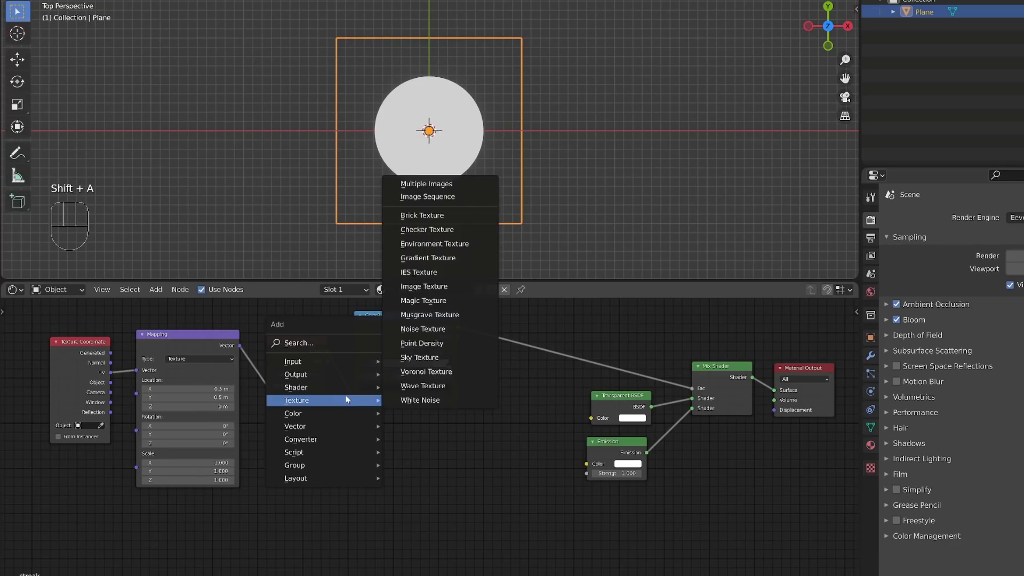
pyautogui.click(459, 338)
pyautogui.click(271, 418)
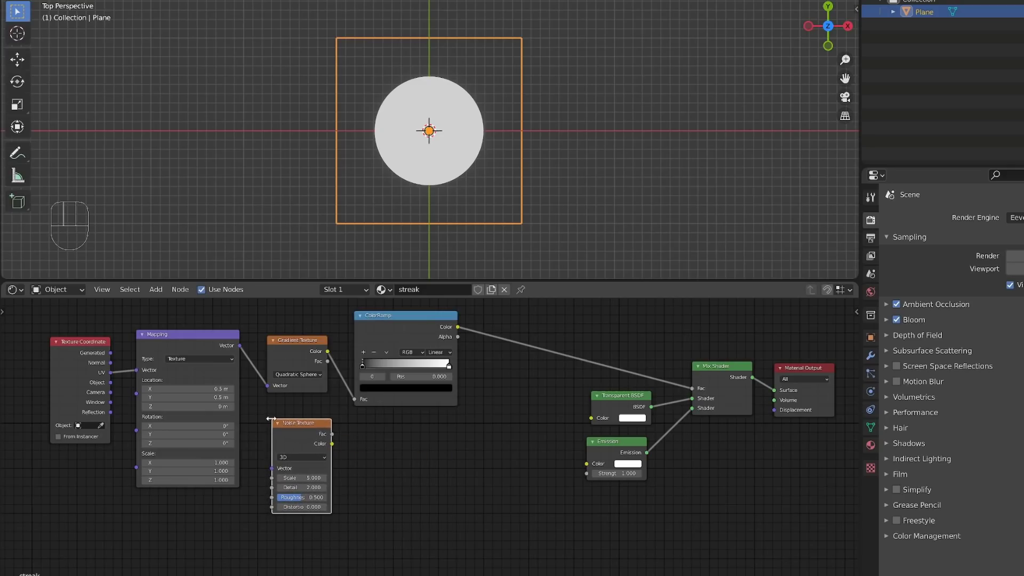
pyautogui.moveTo(240, 347); pyautogui.dragTo(272, 468)
# Step: Duplicate the ColorRamp, place the copy below the original, and link the Noise Texture's Fac to its Fac
pyautogui.click(401, 322)
pyautogui.hotkey('shift', 'd')
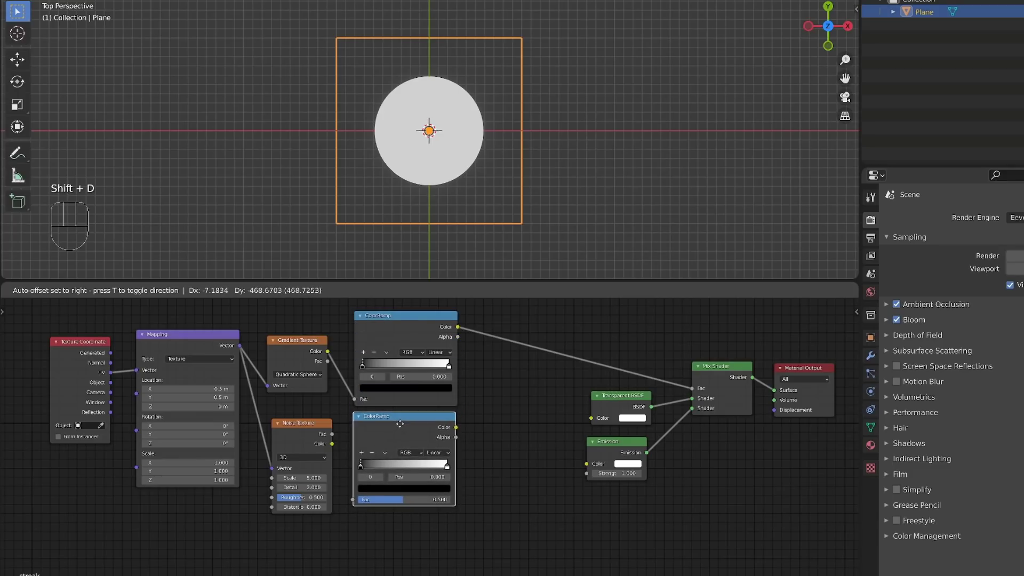
pyautogui.click(399, 429)
pyautogui.moveTo(333, 434); pyautogui.dragTo(354, 500)
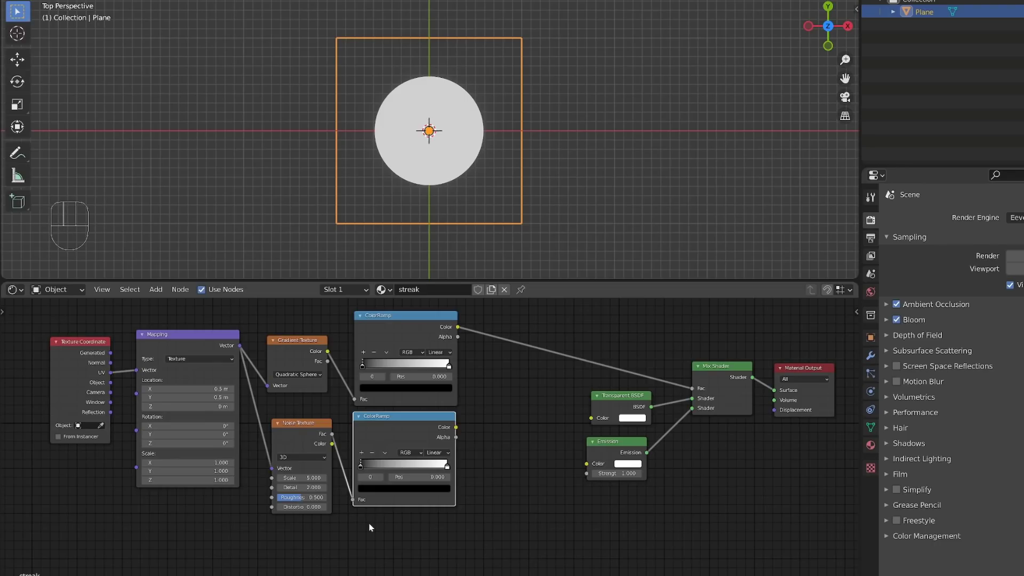
# Step: Preview the noise ColorRamp, set its black stop to 0.317 and white stop to 0.854, and give the Noise Texture Scale 7 and Detail 1
pyautogui.keyDown('ctrl'); pyautogui.keyDown('shift'); pyautogui.click(425, 421); pyautogui.keyUp('shift'); pyautogui.keyUp('ctrl')
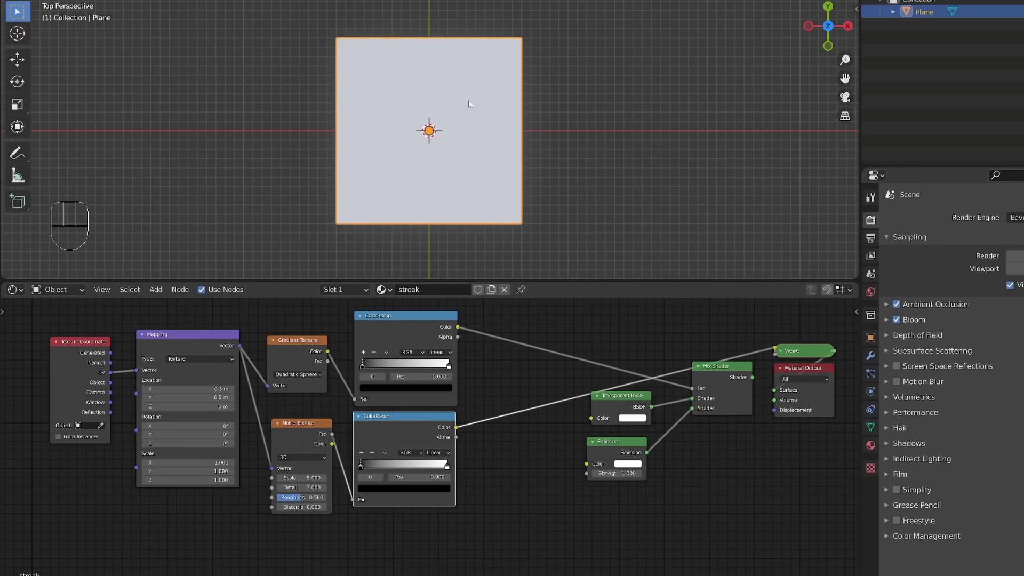
pyautogui.scroll(2, 435, 449)
pyautogui.moveTo(350, 470); pyautogui.dragTo(385, 473)
pyautogui.scroll(5, 370, 529)
pyautogui.keyDown('alt'); pyautogui.keyDown('shift'); pyautogui.moveTo(327, 539); pyautogui.dragTo(413, 500, button='middle'); pyautogui.keyUp('shift'); pyautogui.keyUp('alt')
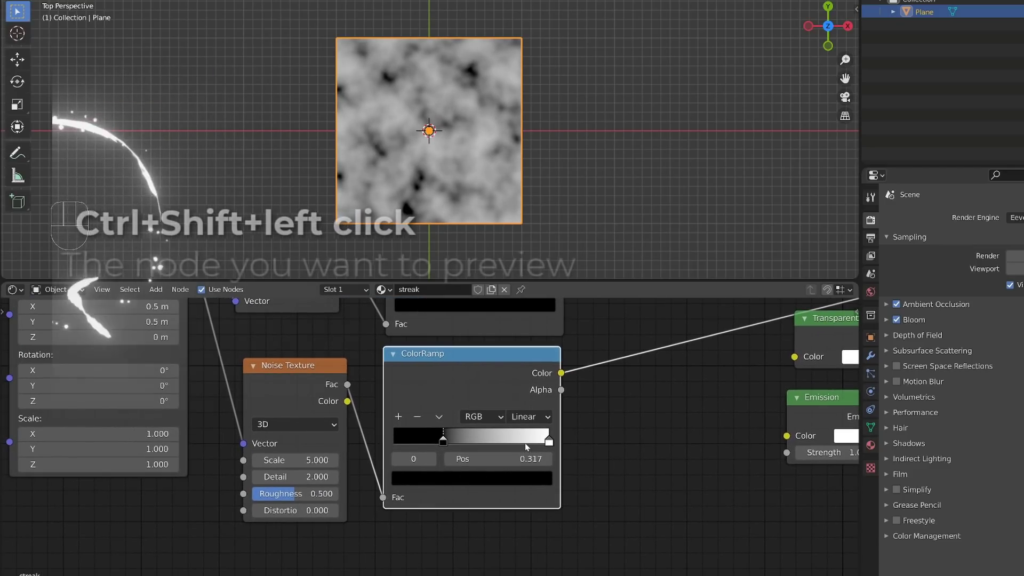
pyautogui.moveTo(526, 440); pyautogui.dragTo(504, 443)
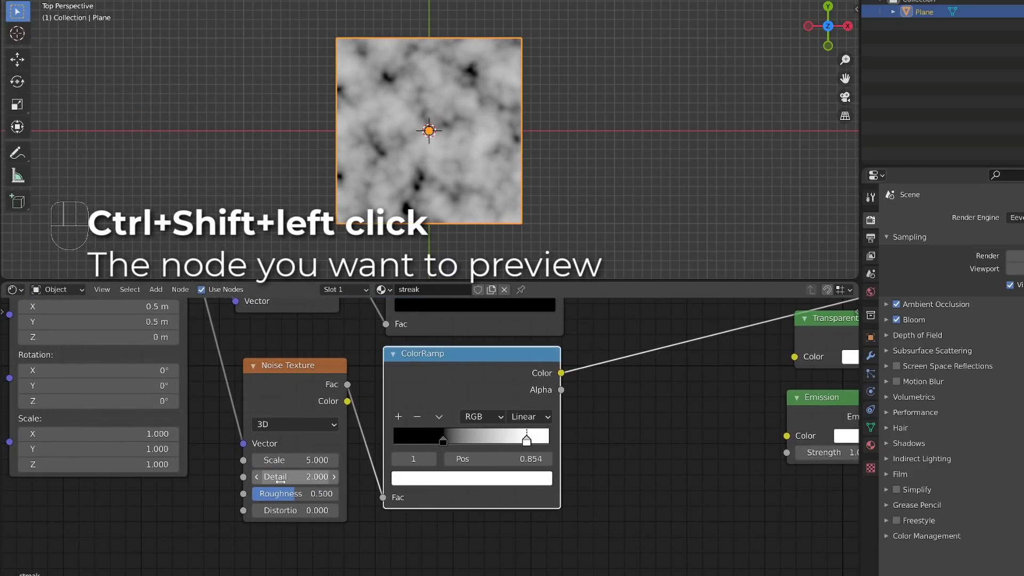
pyautogui.moveTo(279, 479); pyautogui.dragTo(325, 459)
# Step: Insert a MixRGB node on the gradient ColorRamp's link to the Mix Shader and connect the noise ColorRamp's Color to its Color2
pyautogui.scroll(-6, 565, 425)
pyautogui.keyDown('shift'); pyautogui.moveTo(609, 404); pyautogui.dragTo(442, 472, button='middle'); pyautogui.keyUp('shift')
pyautogui.hotkey('shift', 'a')
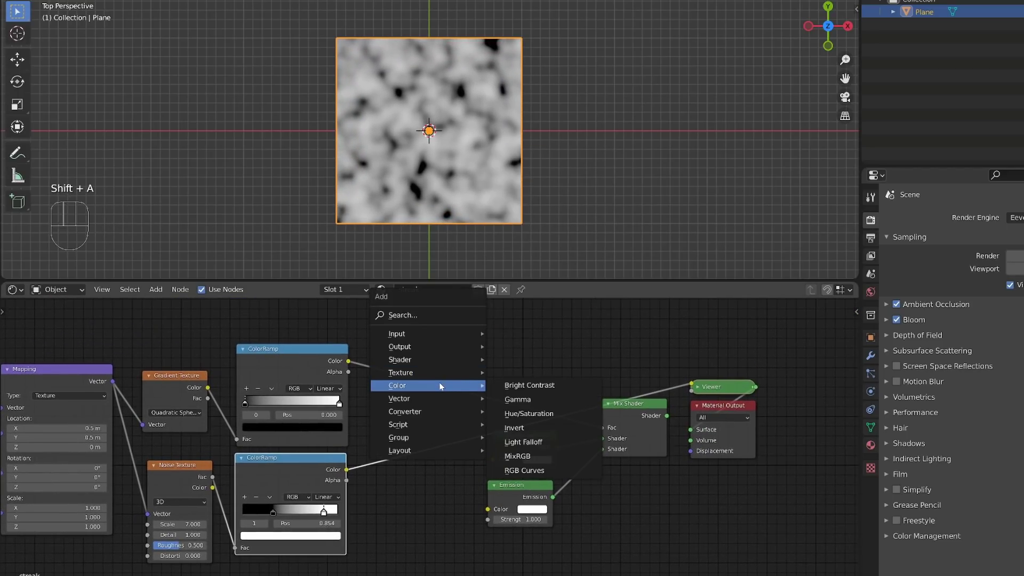
pyautogui.moveTo(451, 386)
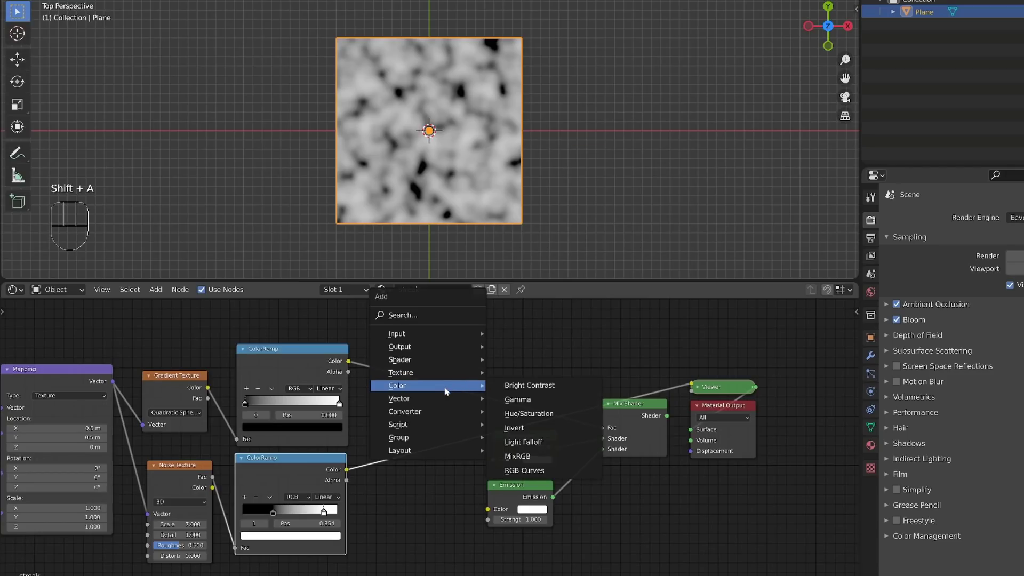
pyautogui.click(525, 457)
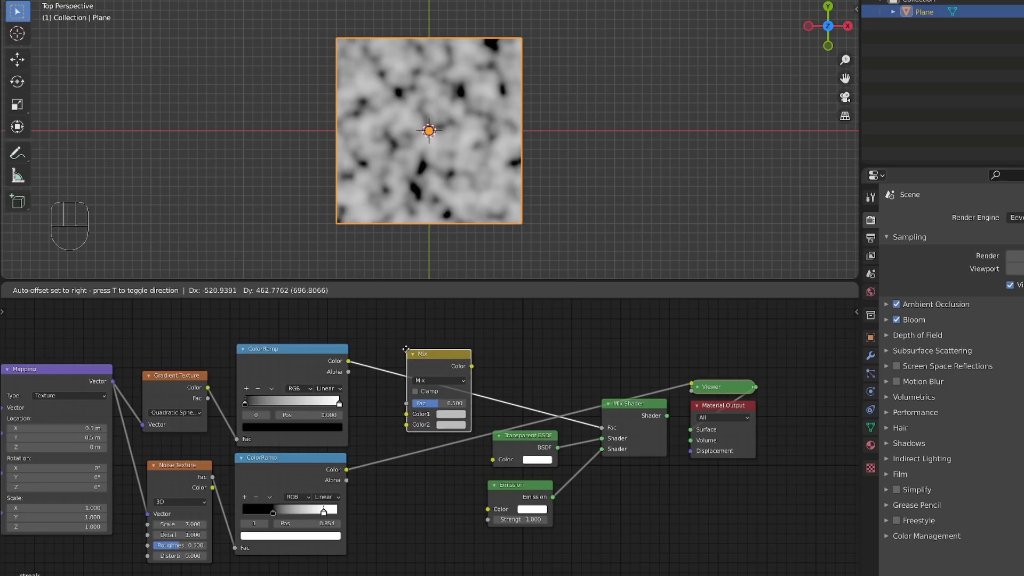
pyautogui.click(398, 349)
pyautogui.moveTo(347, 469); pyautogui.dragTo(397, 421)
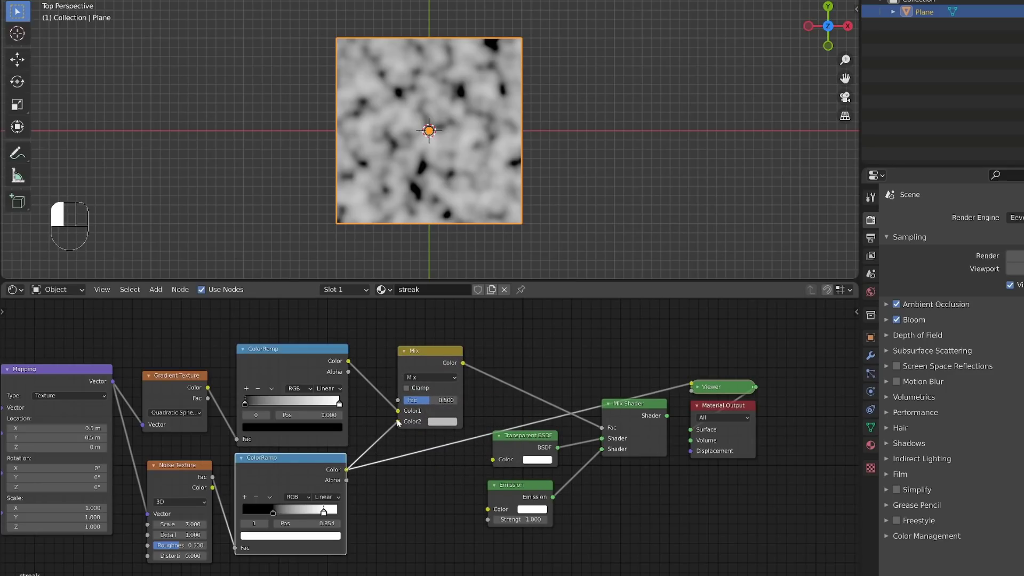
# Step: Try the Mix node's Fac at 0 and compare the previews of the Mix node and the Mix Shader
pyautogui.keyDown('ctrl'); pyautogui.keyDown('shift'); pyautogui.click(429, 354); pyautogui.keyUp('shift'); pyautogui.keyUp('ctrl')
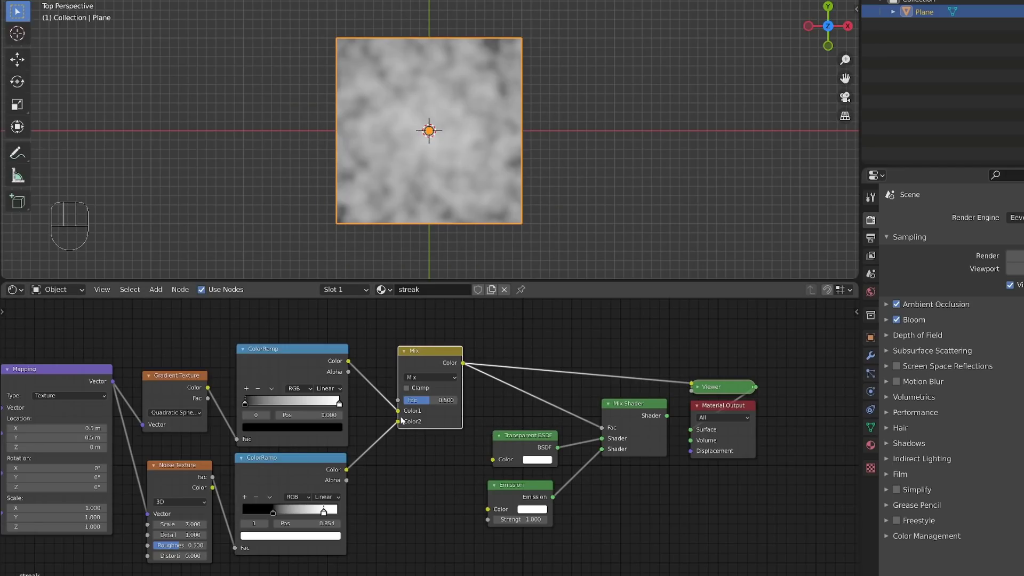
pyautogui.moveTo(424, 400)
pyautogui.keyDown('shift'); pyautogui.mouseDown()
pyautogui.moveTo(398, 400)
pyautogui.moveTo(457, 400)
pyautogui.moveTo(404, 400)
pyautogui.mouseUp(); pyautogui.keyUp('shift')
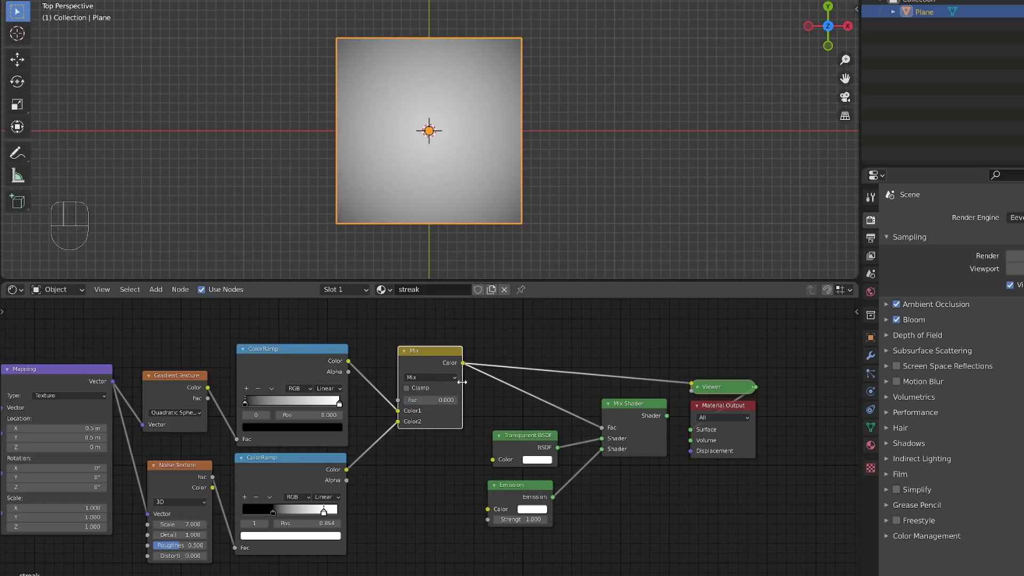
pyautogui.moveTo(463, 364); pyautogui.dragTo(600, 433)
pyautogui.keyDown('ctrl'); pyautogui.keyDown('shift'); pyautogui.click(642, 405); pyautogui.keyUp('shift'); pyautogui.keyUp('ctrl')
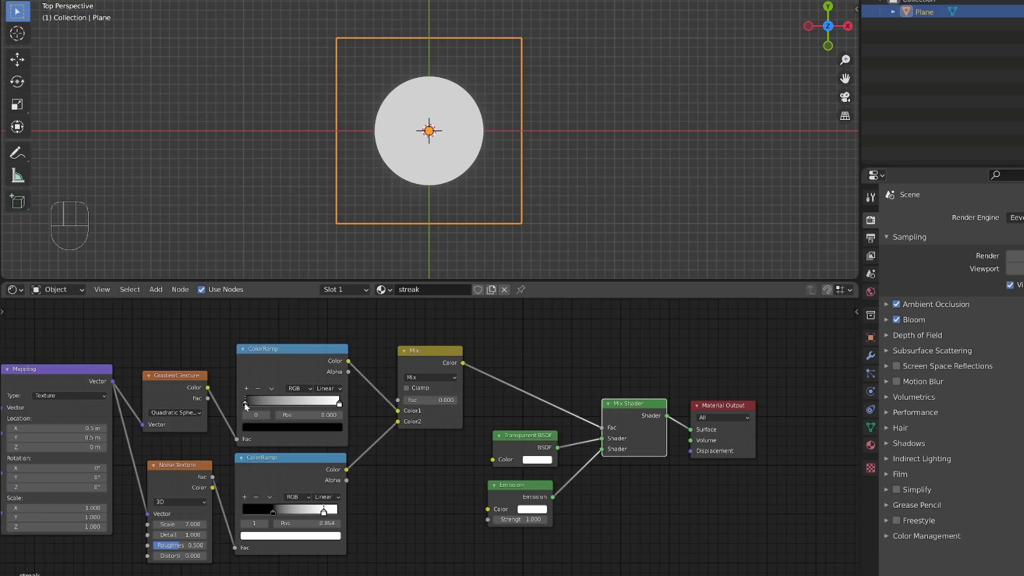
# Step: Set the Mix node's Fac to 0.256 and check both the Mix node and the Mix Shader on the plane
pyautogui.moveTo(245, 405)
pyautogui.mouseDown()
pyautogui.moveTo(297, 411)
pyautogui.moveTo(242, 414)
pyautogui.mouseUp()
pyautogui.moveTo(411, 400)
pyautogui.mouseDown()
pyautogui.moveTo(438, 389)
pyautogui.moveTo(429, 402)
pyautogui.moveTo(493, 400)
pyautogui.moveTo(391, 401)
pyautogui.moveTo(418, 404)
pyautogui.mouseUp()
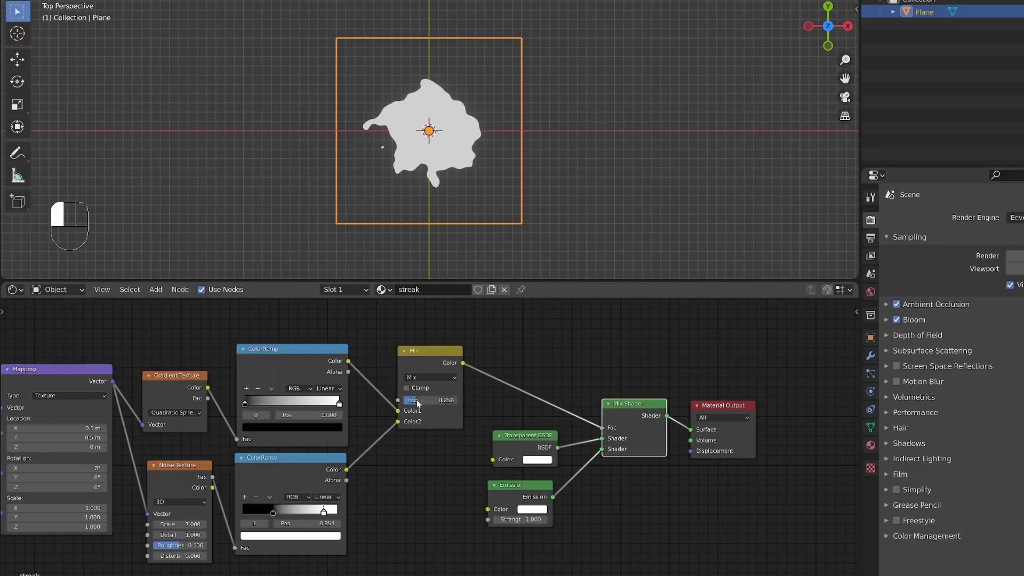
pyautogui.keyDown('ctrl'); pyautogui.keyDown('shift'); pyautogui.click(431, 354); pyautogui.keyUp('shift'); pyautogui.keyUp('ctrl')
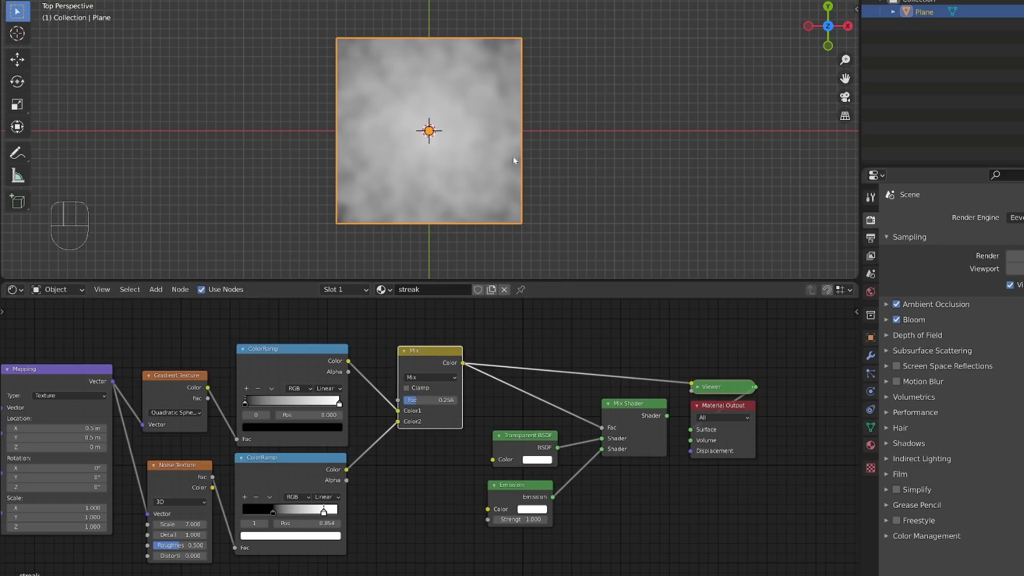
pyautogui.keyDown('ctrl'); pyautogui.keyDown('shift'); pyautogui.click(643, 430); pyautogui.keyUp('shift'); pyautogui.keyUp('ctrl')
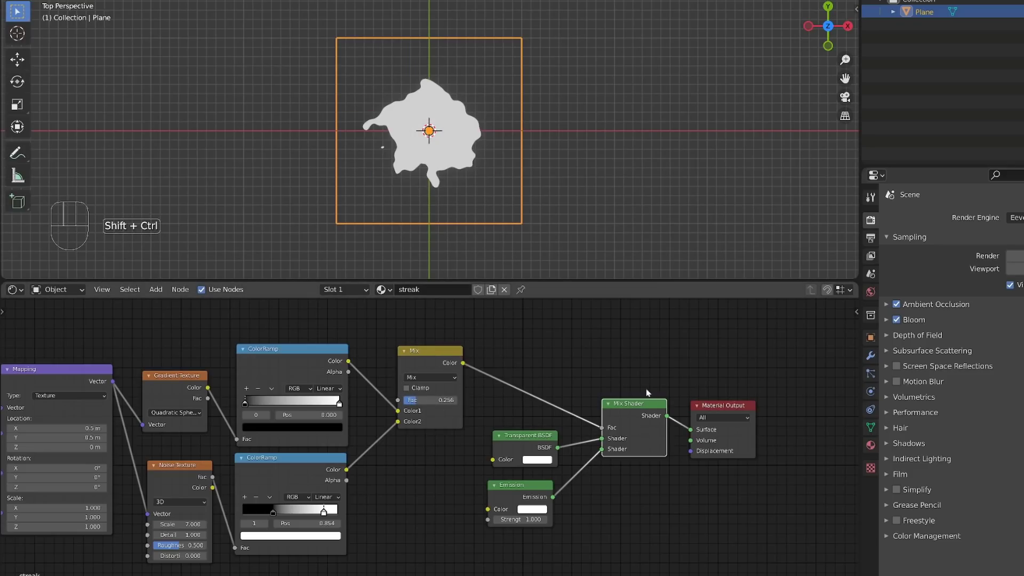
# Step: Move the Transparent BSDF, Emission, Mix Shader and Material Output nodes well away from the Mix node, aligning Emission under the Transparent BSDF
pyautogui.keyDown('alt'); pyautogui.keyDown('shift'); pyautogui.moveTo(782, 497); pyautogui.dragTo(617, 450, button='middle'); pyautogui.keyUp('shift'); pyautogui.keyUp('alt')
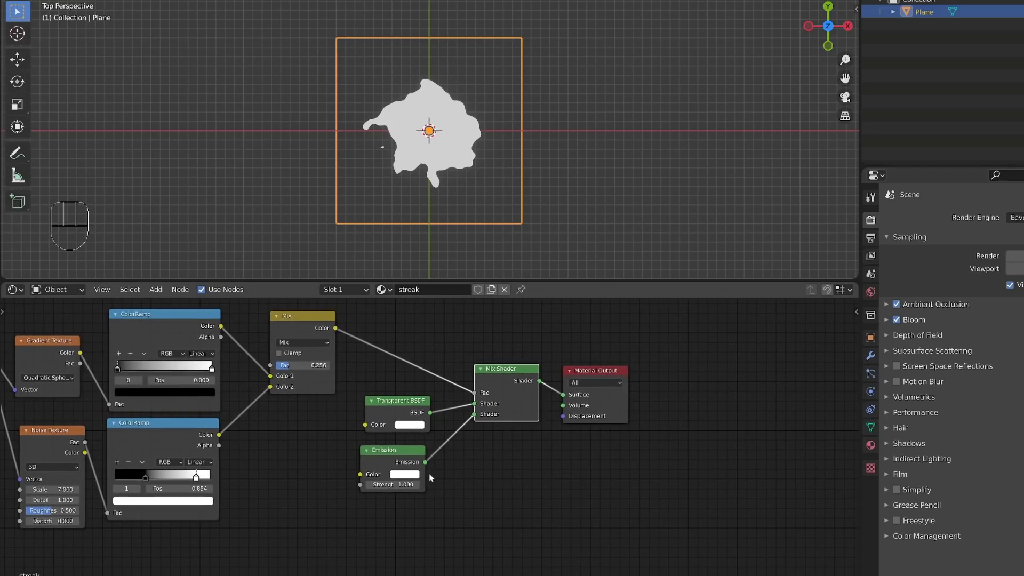
pyautogui.moveTo(400, 461); pyautogui.dragTo(411, 457)
pyautogui.moveTo(692, 491); pyautogui.dragTo(414, 367)
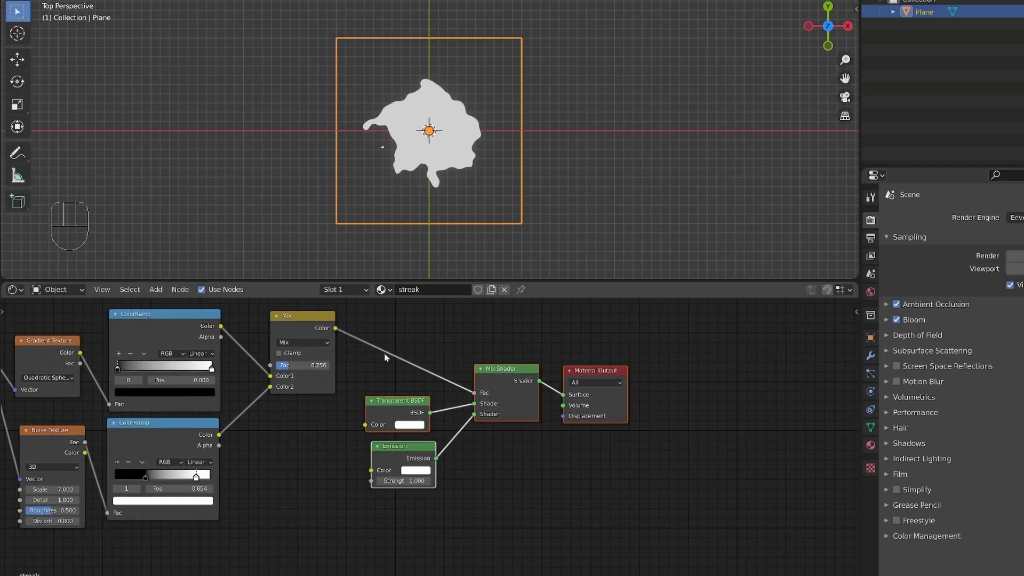
pyautogui.press('g')
pyautogui.click(596, 392)
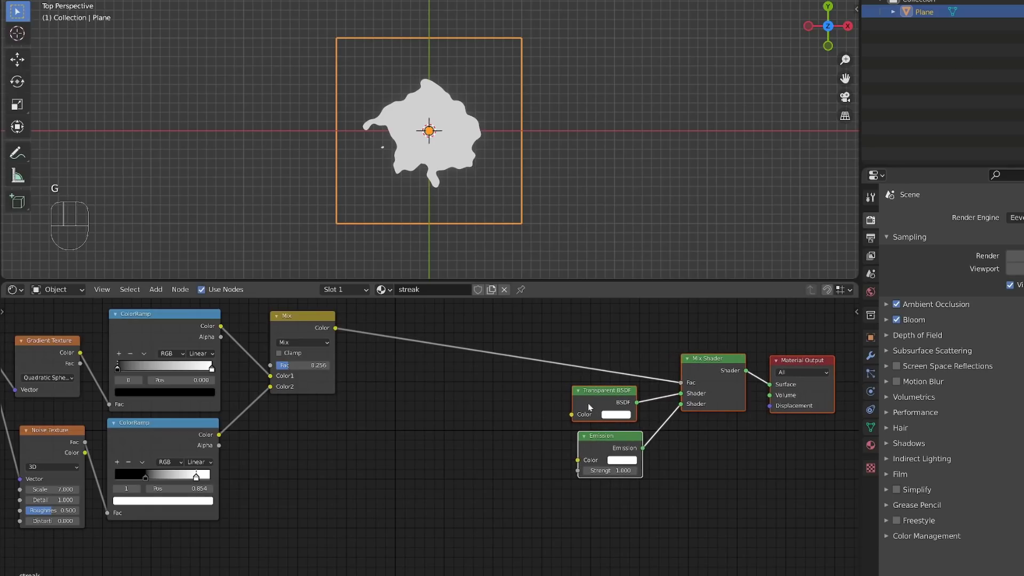
pyautogui.moveTo(592, 467); pyautogui.dragTo(589, 466)
pyautogui.click(614, 461)
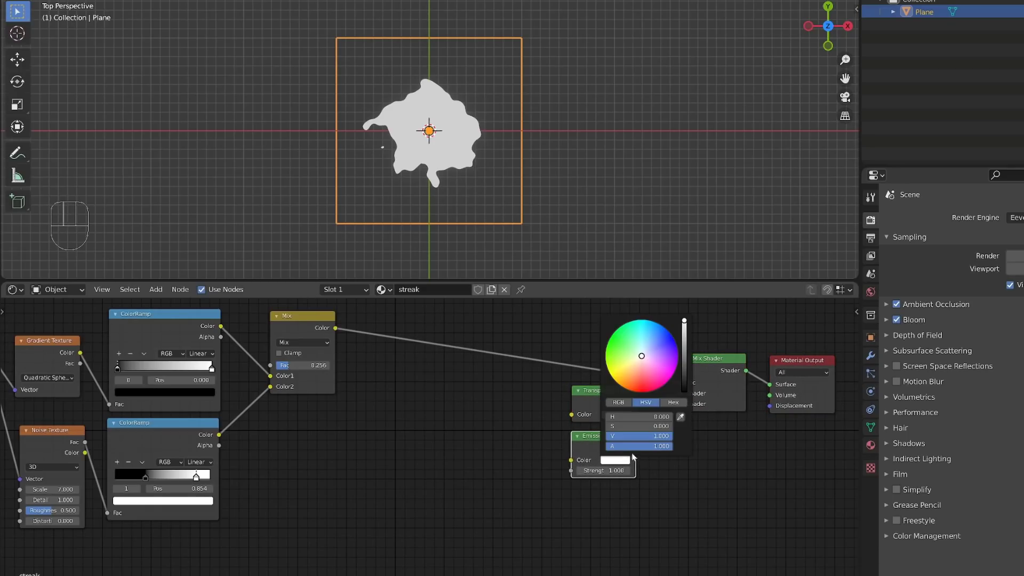
# Step: Lower the Mix node slightly and add a new ColorRamp wired from the Mix node's Color to the Emission's Color
pyautogui.moveTo(320, 328); pyautogui.dragTo(314, 346)
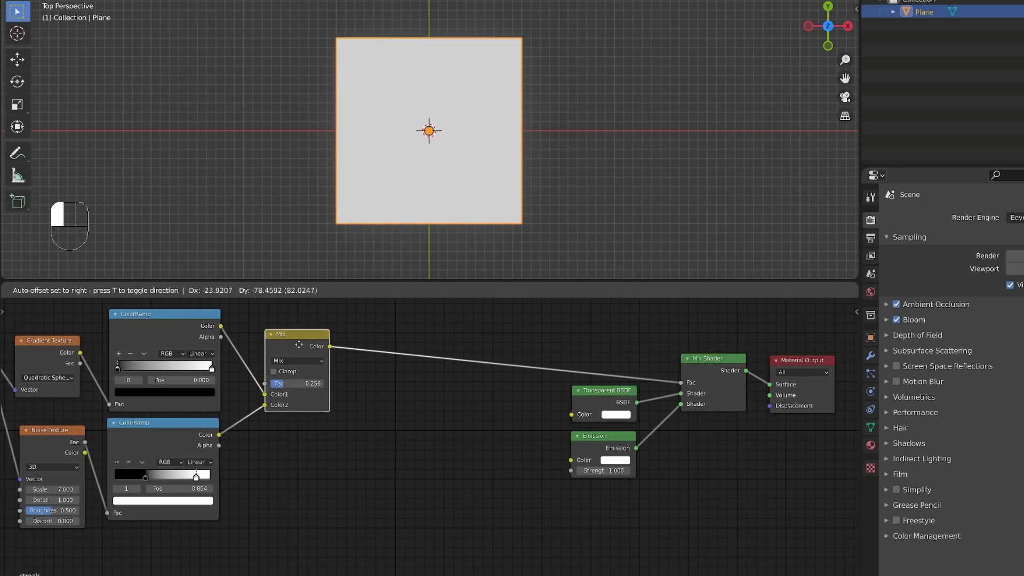
pyautogui.hotkey('shift', 'a')
pyautogui.moveTo(381, 369)
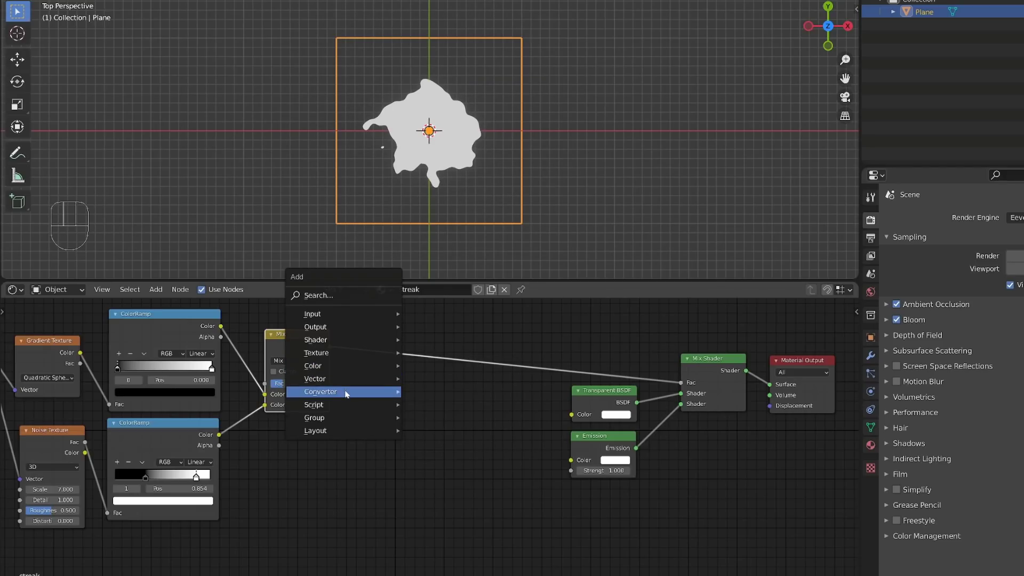
pyautogui.moveTo(345, 396)
pyautogui.click(462, 222)
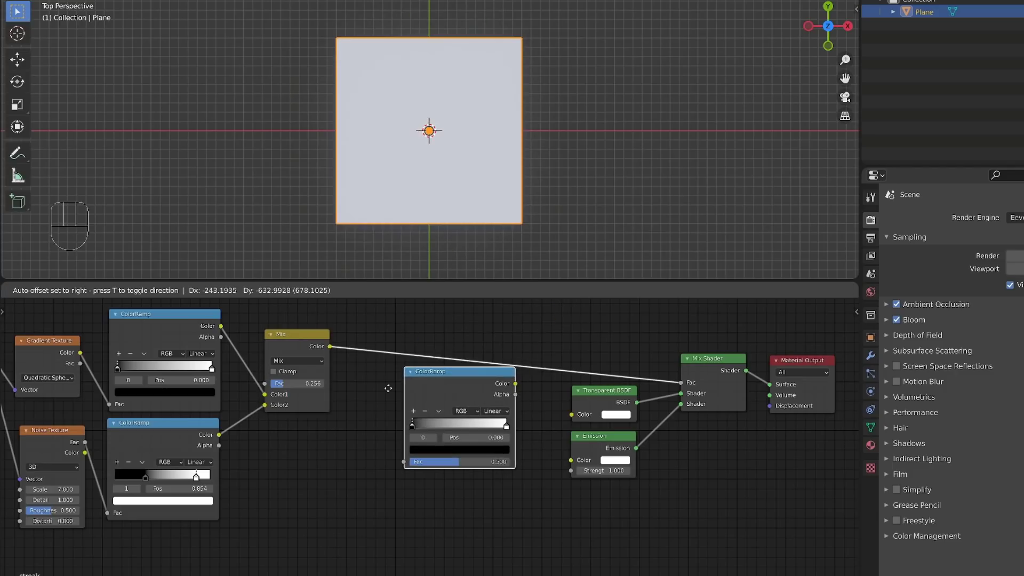
pyautogui.click(406, 429)
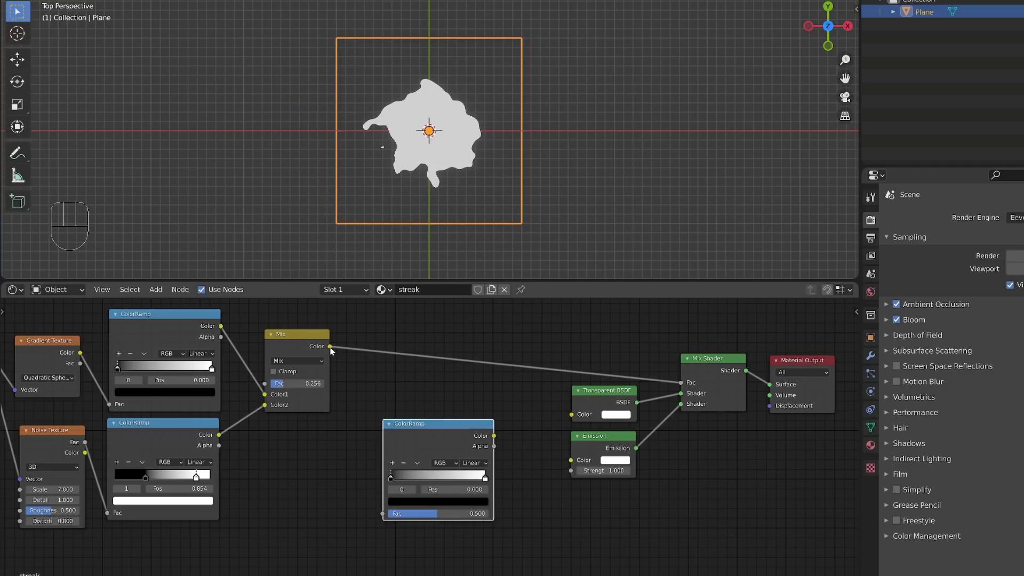
pyautogui.moveTo(384, 515); pyautogui.dragTo(383, 514)
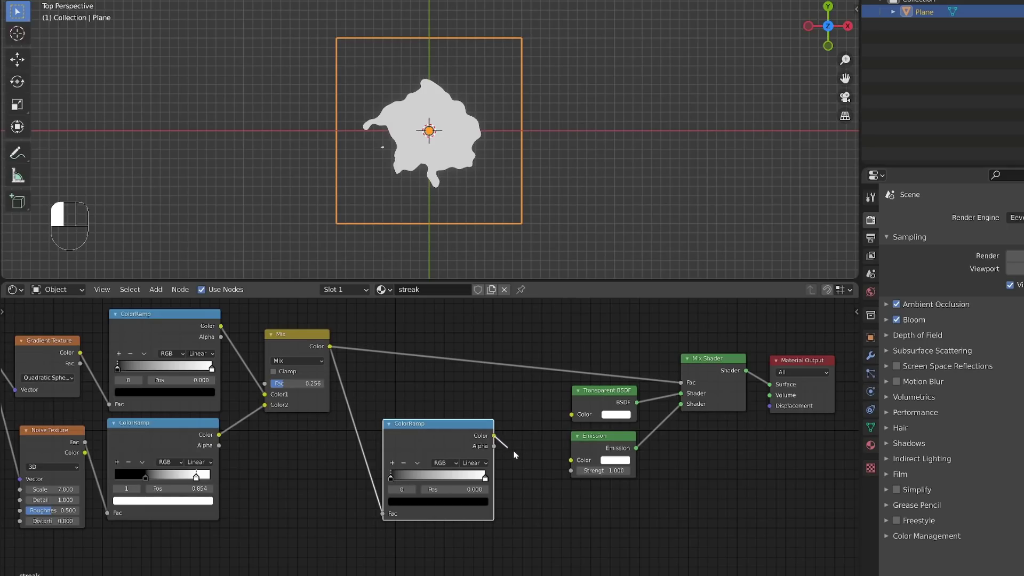
# Step: Preview the new ColorRamp, set its interpolation to Constant and move its white stop to about 0.347
pyautogui.keyDown('ctrl'); pyautogui.keyDown('shift'); pyautogui.click(455, 438); pyautogui.keyUp('shift'); pyautogui.keyUp('ctrl')
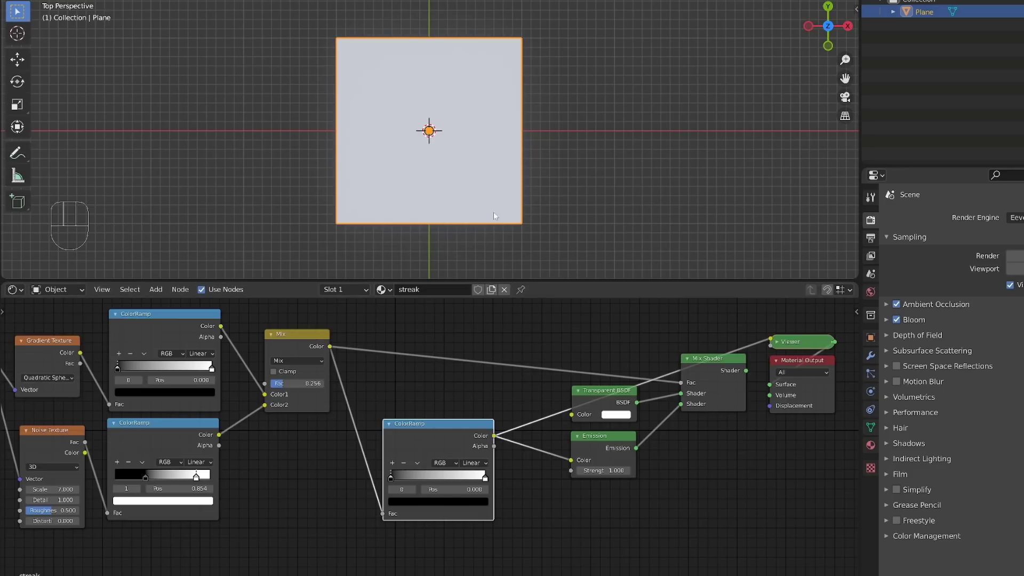
pyautogui.scroll(1, 490, 555)
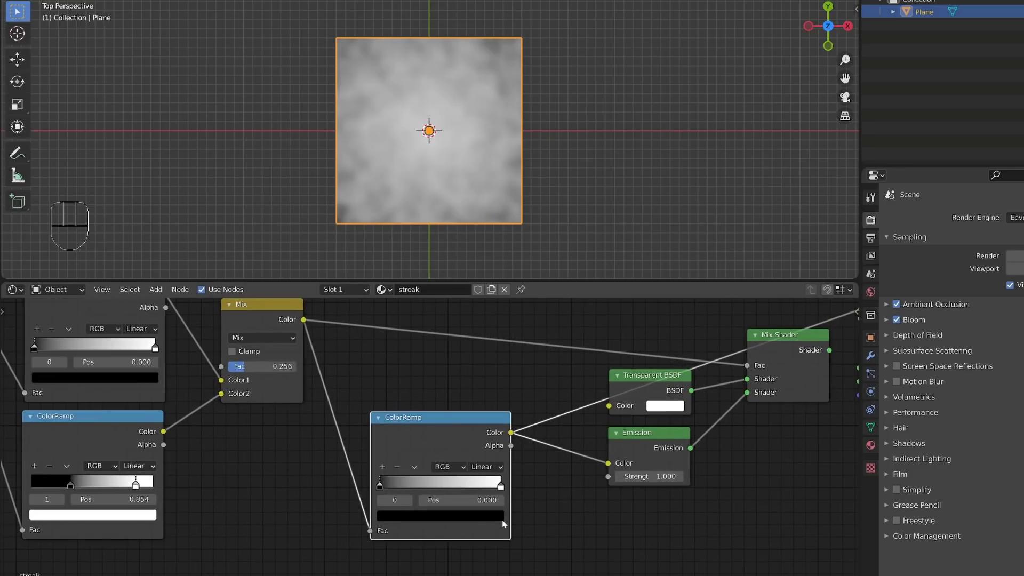
pyautogui.click(500, 467)
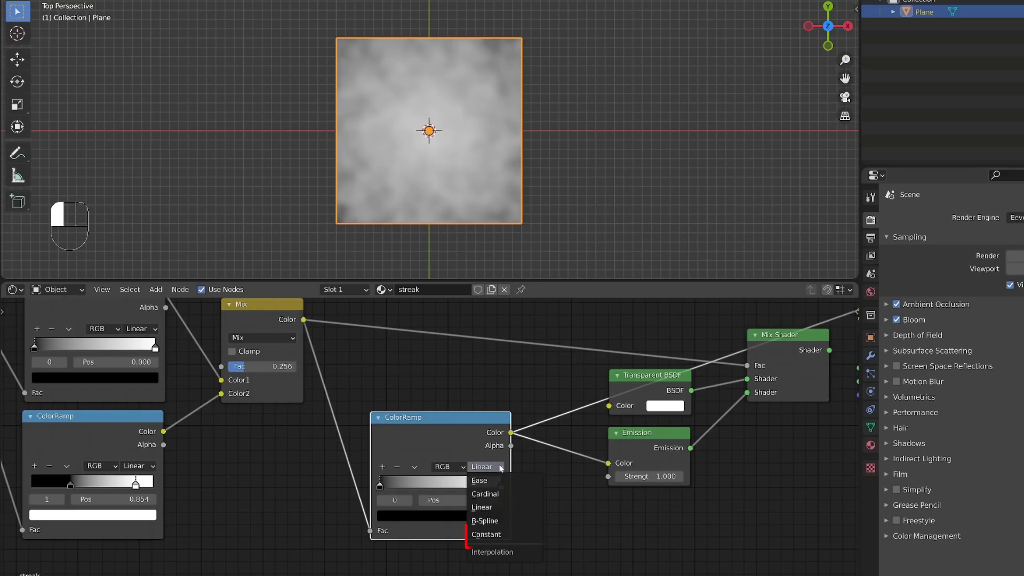
pyautogui.click(486, 535)
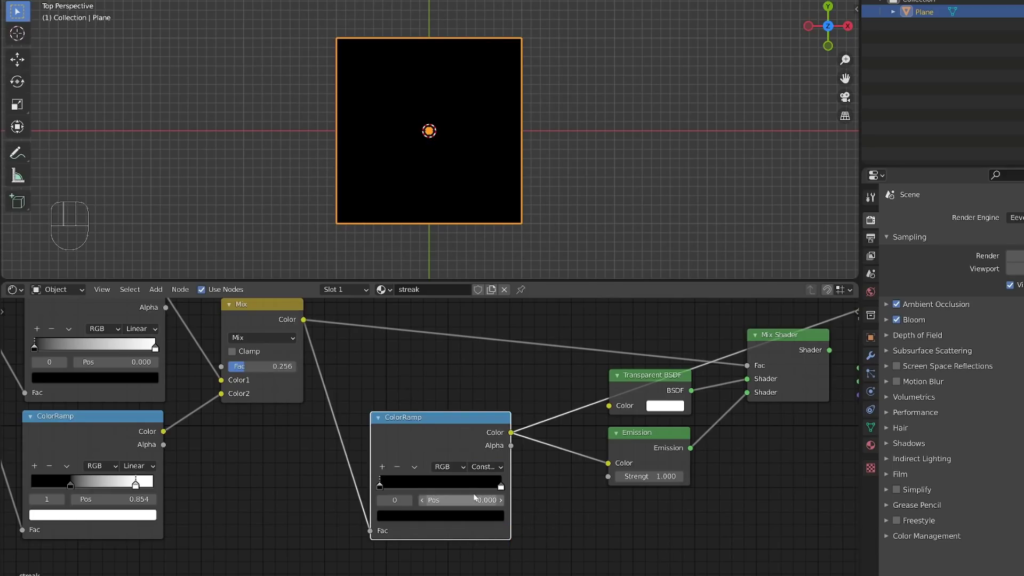
pyautogui.moveTo(500, 487); pyautogui.dragTo(420, 490)
# Step: Change the Constant ColorRamp's black stop to a fully saturated bright red
pyautogui.scroll(1, 437, 506)
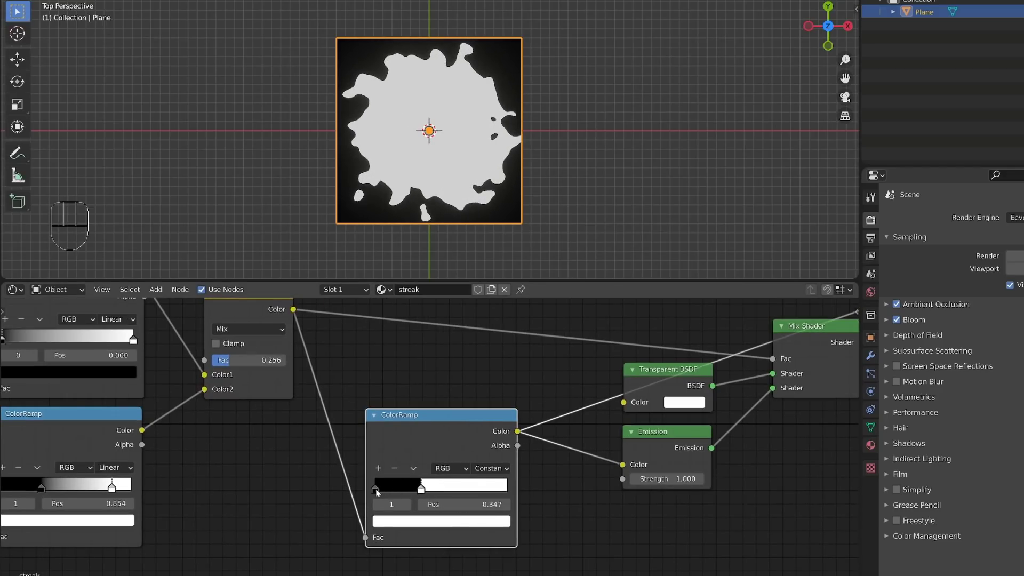
pyautogui.click(375, 488)
pyautogui.click(393, 518)
pyautogui.moveTo(484, 427); pyautogui.dragTo(423, 428)
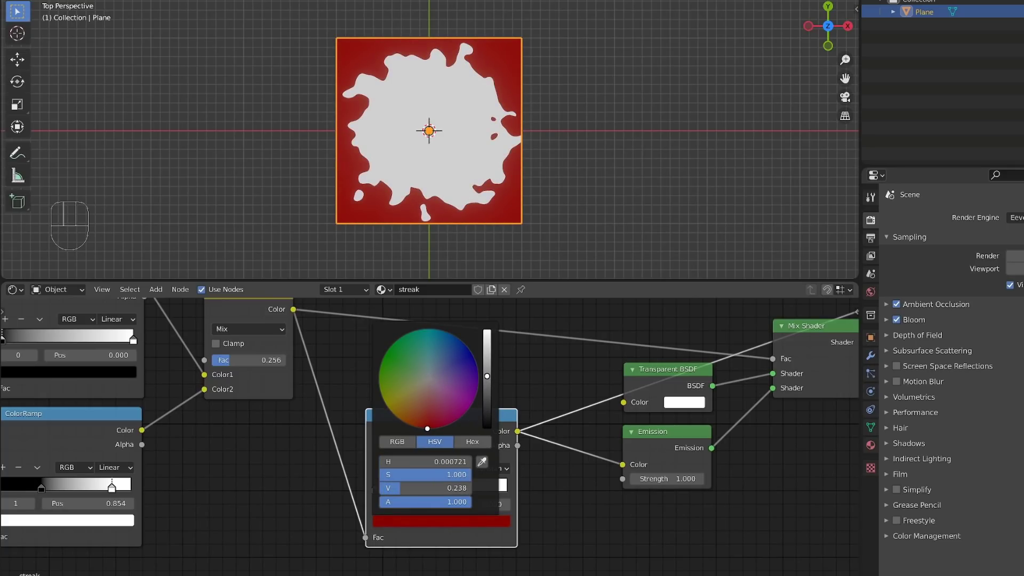
pyautogui.moveTo(486, 376); pyautogui.dragTo(487, 331)
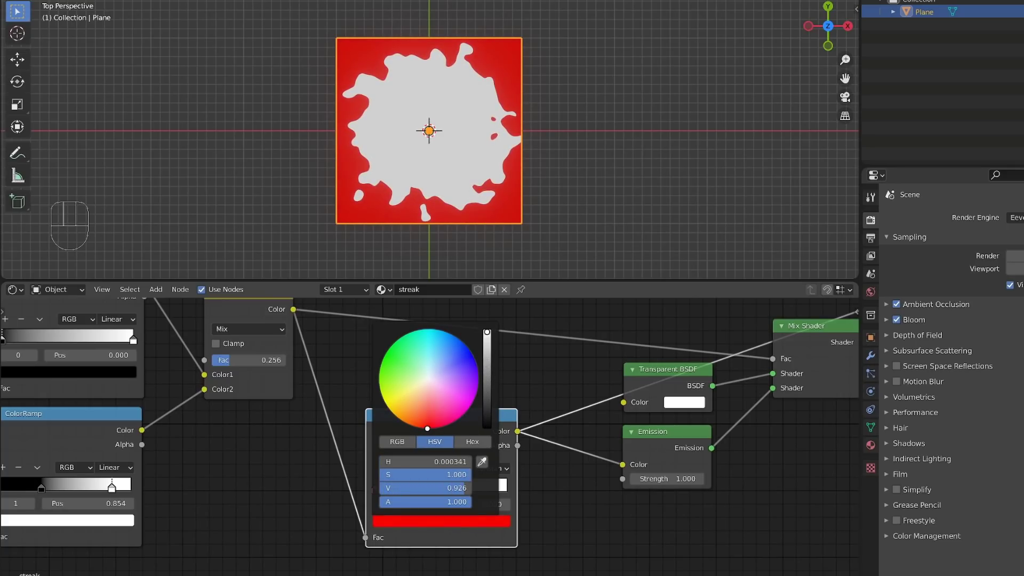
# Step: Colour the stop at 0.347 orange and add a new stop between it and the red one
pyautogui.moveTo(427, 429); pyautogui.dragTo(409, 425)
pyautogui.click(425, 489)
pyautogui.click(427, 521)
pyautogui.click(378, 468)
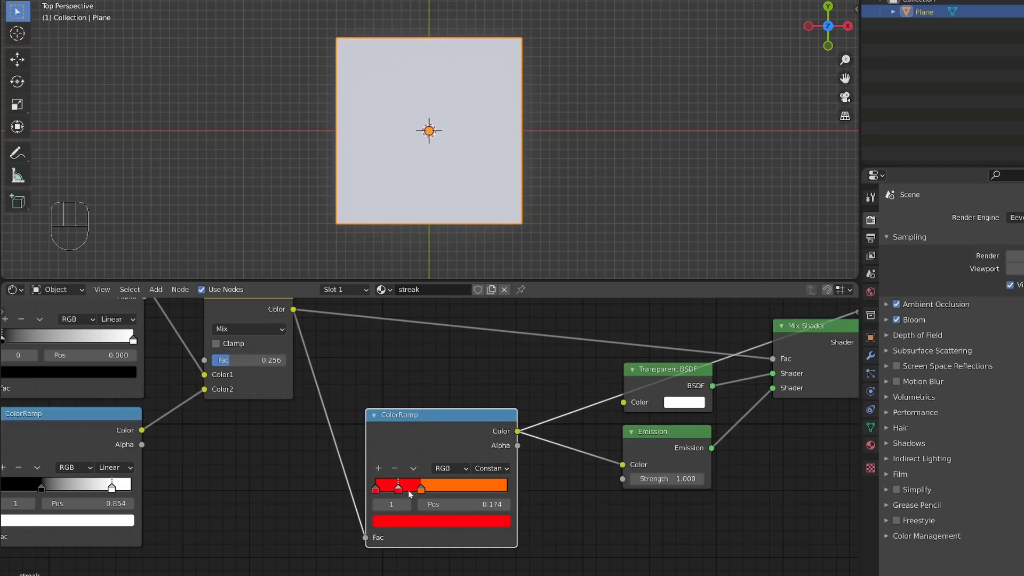
# Step: Move the new ColorRamp stop past the orange one and colour it bright yellow
pyautogui.moveTo(407, 489); pyautogui.dragTo(486, 489)
pyautogui.click(467, 520)
pyautogui.moveTo(428, 426); pyautogui.dragTo(386, 404)
# Step: Rebalance the Constant ColorRamp's bands, moving the red and orange stops inward and the yellow stop to about 0.591
pyautogui.moveTo(479, 488); pyautogui.dragTo(432, 489)
pyautogui.moveTo(463, 489); pyautogui.dragTo(471, 489)
pyautogui.moveTo(432, 489); pyautogui.dragTo(463, 489)
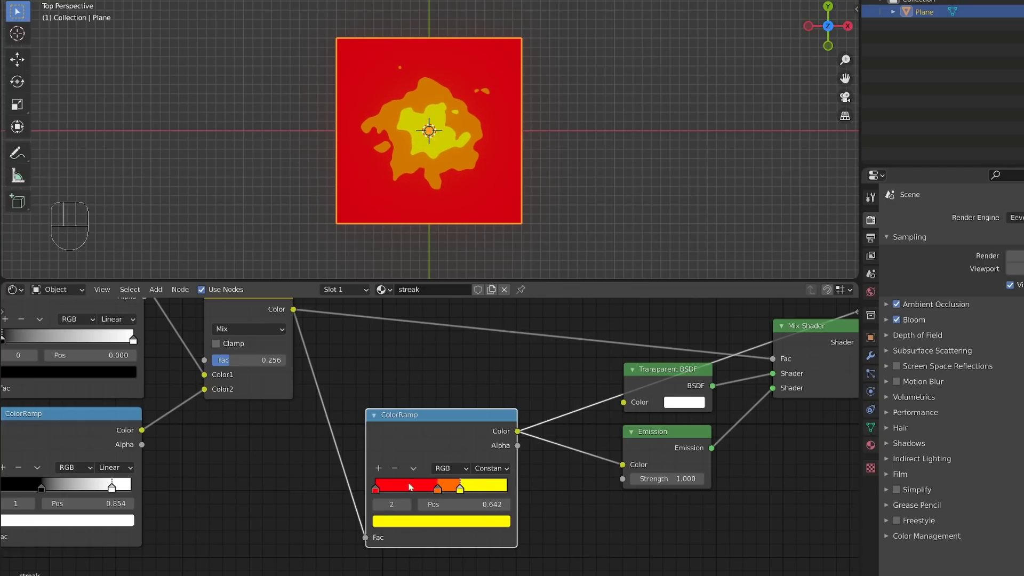
pyautogui.moveTo(375, 488); pyautogui.dragTo(453, 489)
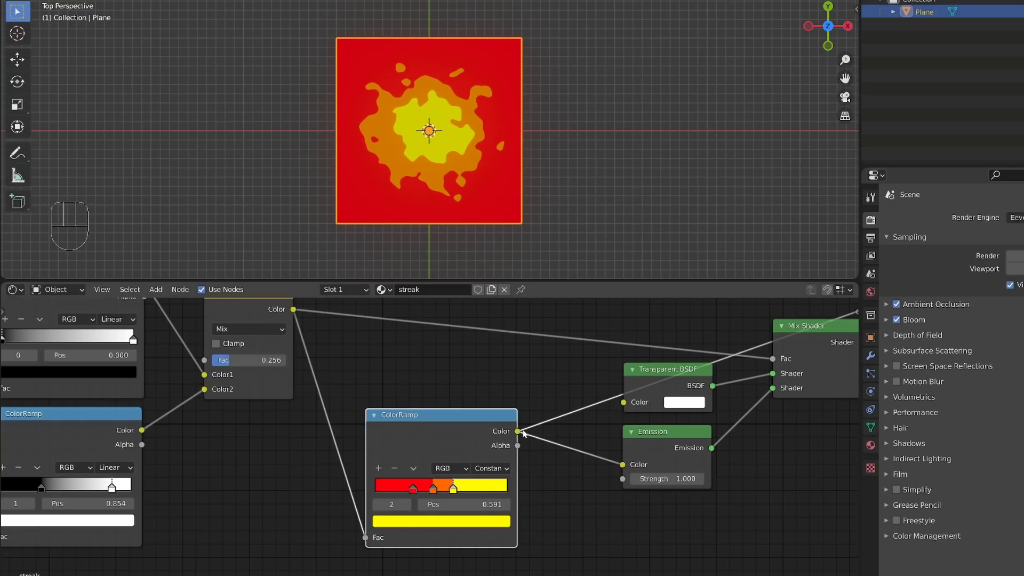
# Step: Reconnect the Mix Shader to the Material Output, then move the orange stop to about 0.587 with the yellow stop just beyond it
pyautogui.scroll(-1, 429, 447)
pyautogui.keyDown('ctrl'); pyautogui.keyDown('shift'); pyautogui.click(755, 366); pyautogui.keyUp('shift'); pyautogui.keyUp('ctrl')
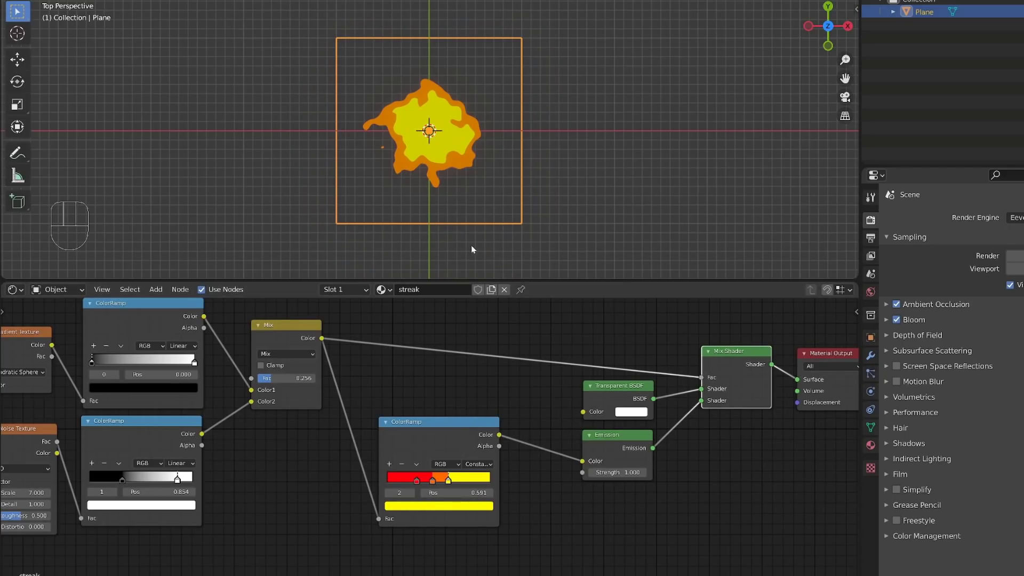
pyautogui.moveTo(452, 478)
pyautogui.mouseDown()
pyautogui.moveTo(463, 481)
pyautogui.moveTo(442, 482)
pyautogui.moveTo(451, 485)
pyautogui.mouseUp()
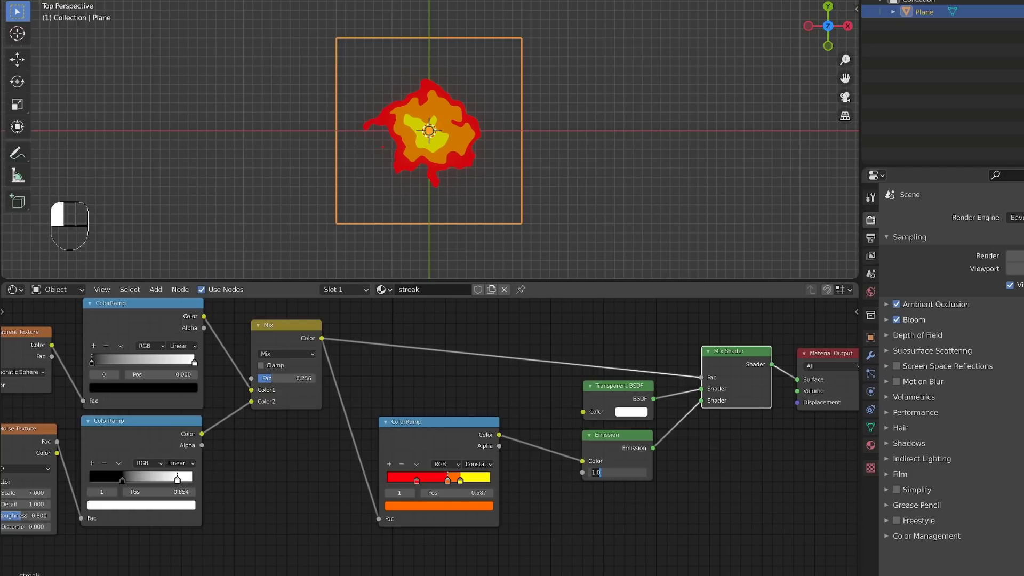
# Step: Set the Emission strength to 3 and hide the viewport overlays to view the glow
pyautogui.write('3')
pyautogui.press('Return')
pyautogui.hotkey('shift', 'alt', 'z')
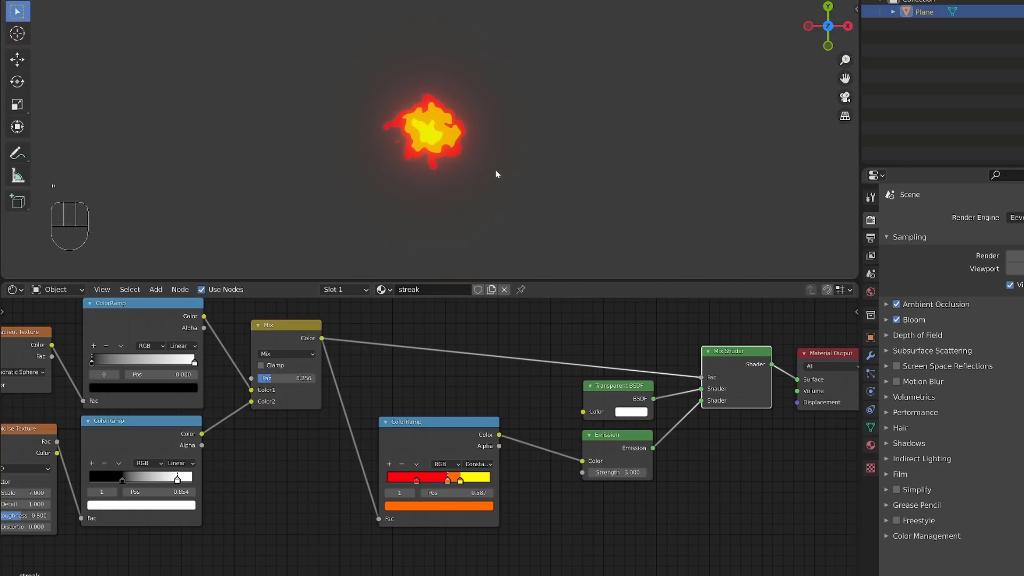
pyautogui.keyDown('alt'); pyautogui.moveTo(496, 171); pyautogui.dragTo(555, 188, button='middle'); pyautogui.keyUp('alt')
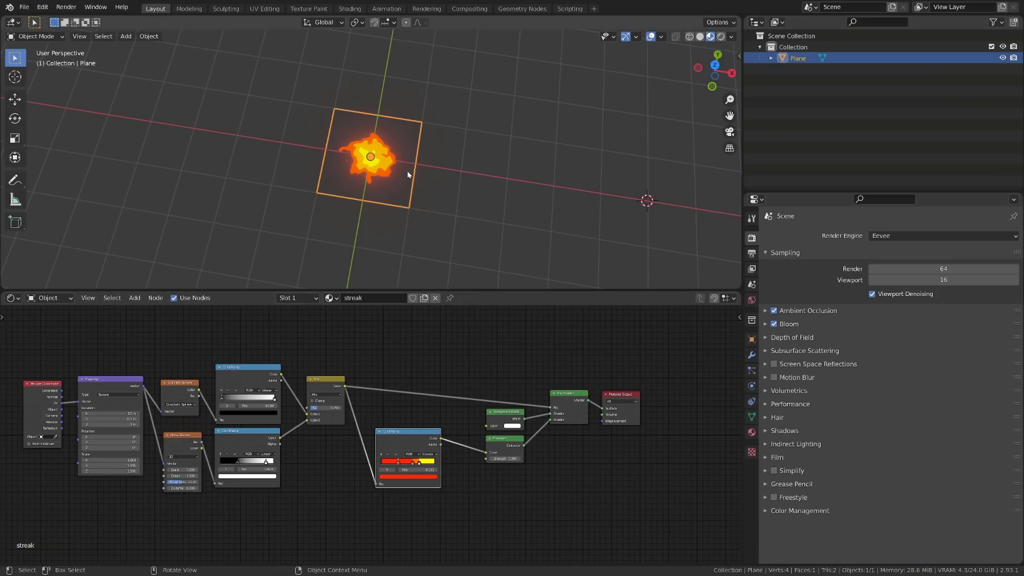
pyautogui.moveTo(408, 175); pyautogui.dragTo(417, 176, button='middle')
pyautogui.press('s')
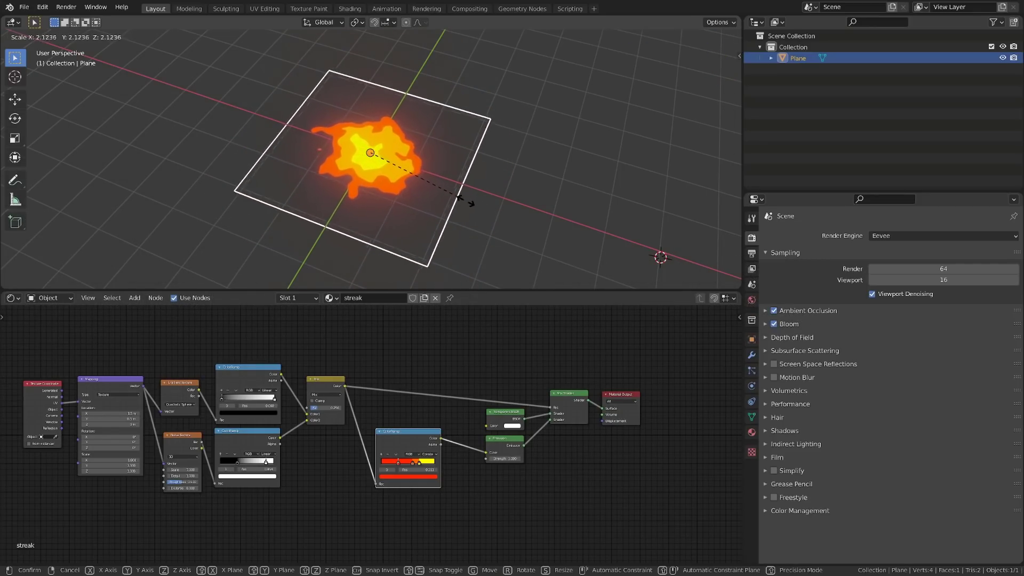
pyautogui.rightClick(463, 198)
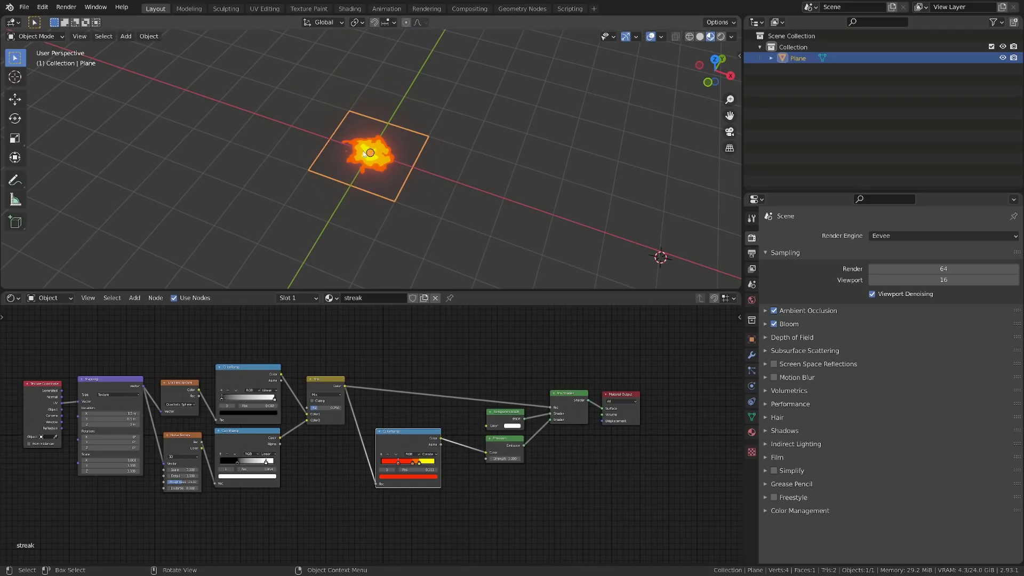
pyautogui.moveTo(364, 155); pyautogui.dragTo(395, 217, button='middle')
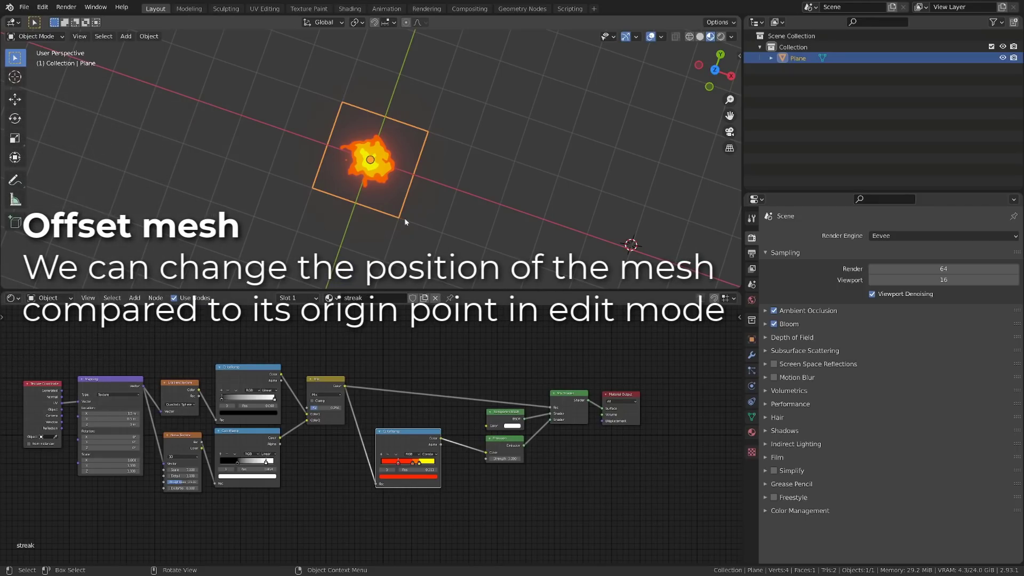
# Step: Offset all of the plane's vertices by 1 m along Y in Edit Mode, and return to Object Mode
pyautogui.press('Tab')
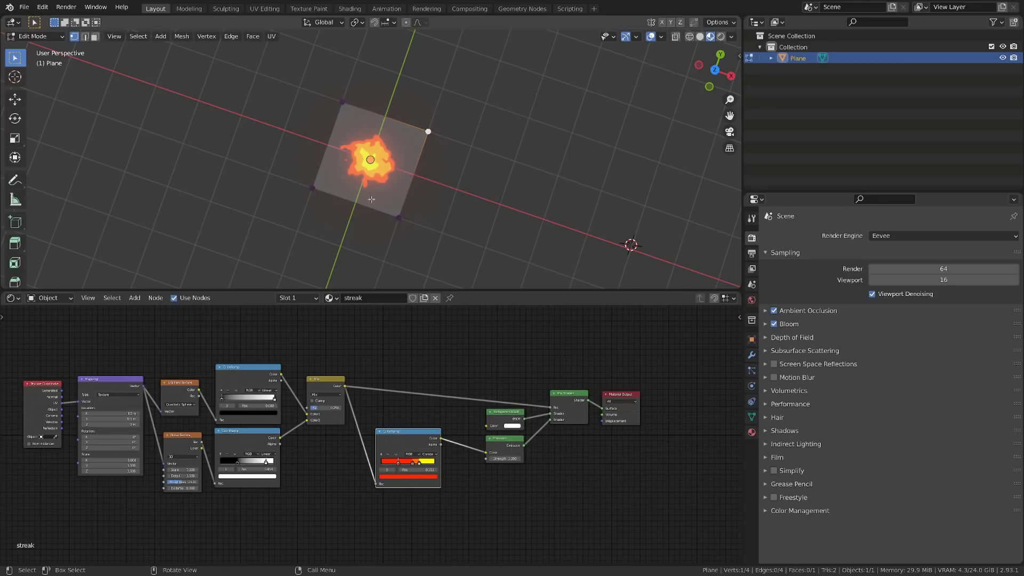
pyautogui.press('a')
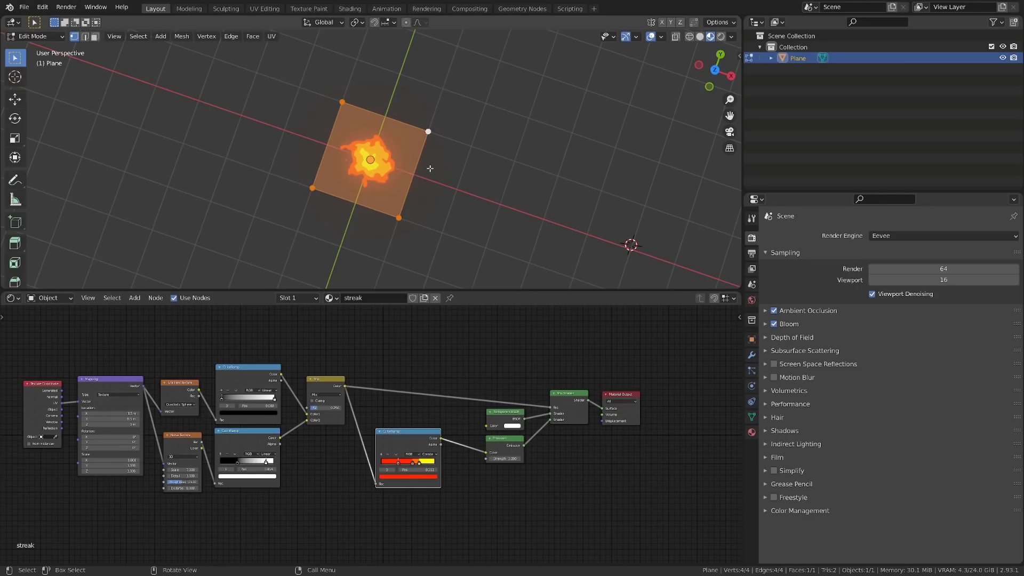
pyautogui.press('g')
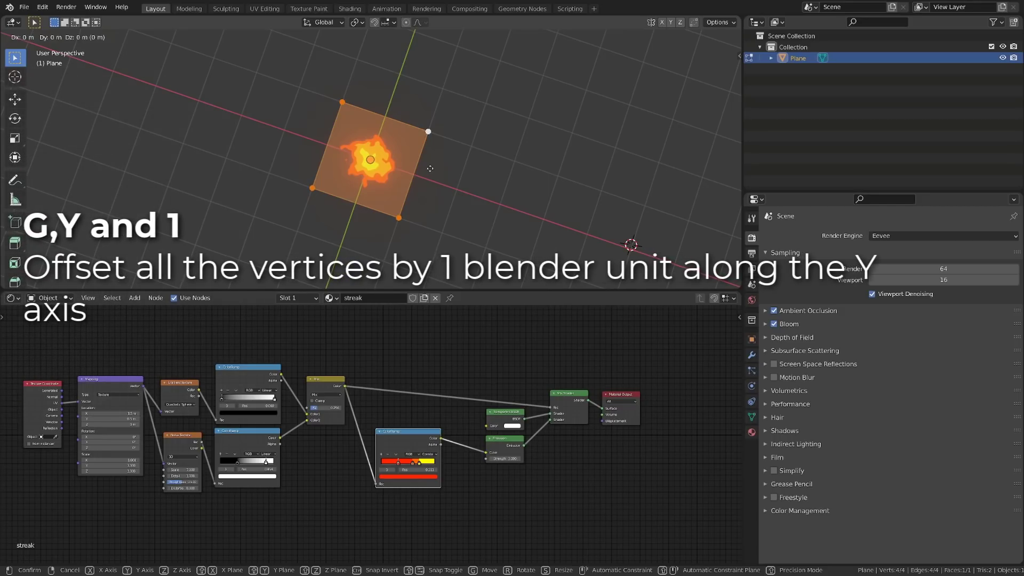
pyautogui.press('y')
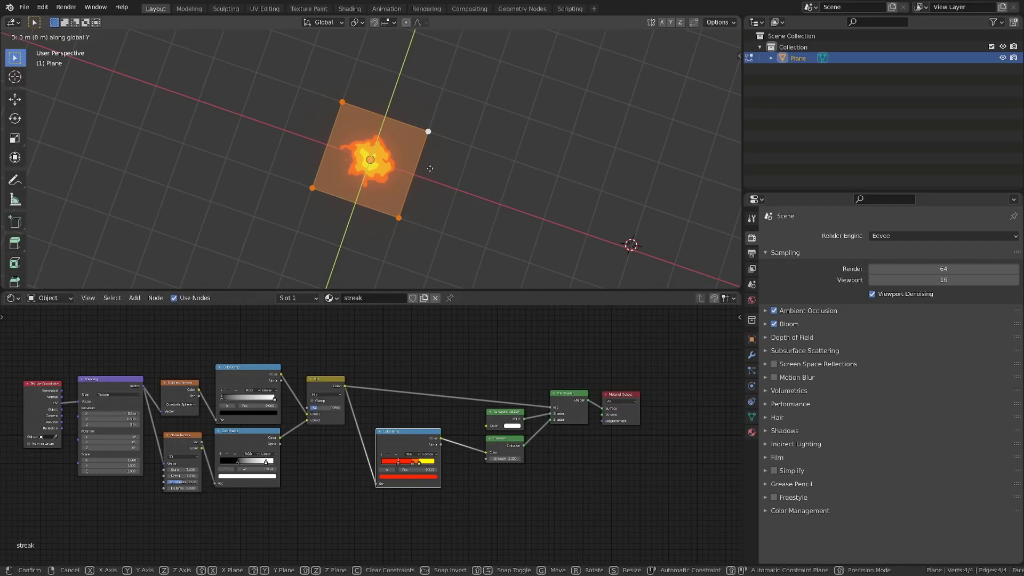
pyautogui.press('1')
pyautogui.press('Return')
pyautogui.press('Tab')
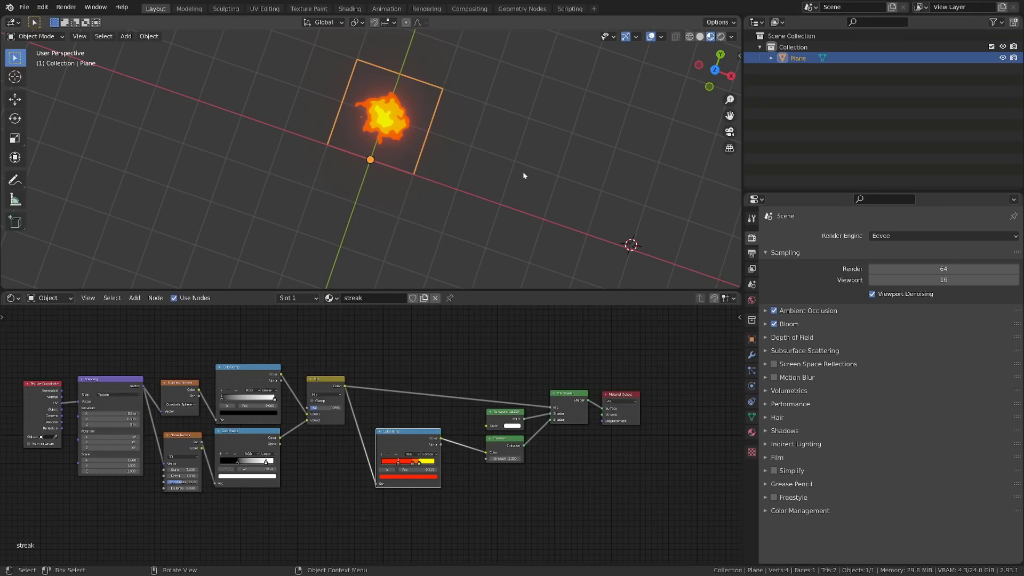
pyautogui.keyDown('shift'); pyautogui.moveTo(473, 146); pyautogui.dragTo(413, 206, button='middle'); pyautogui.keyUp('shift')
pyautogui.press('s')
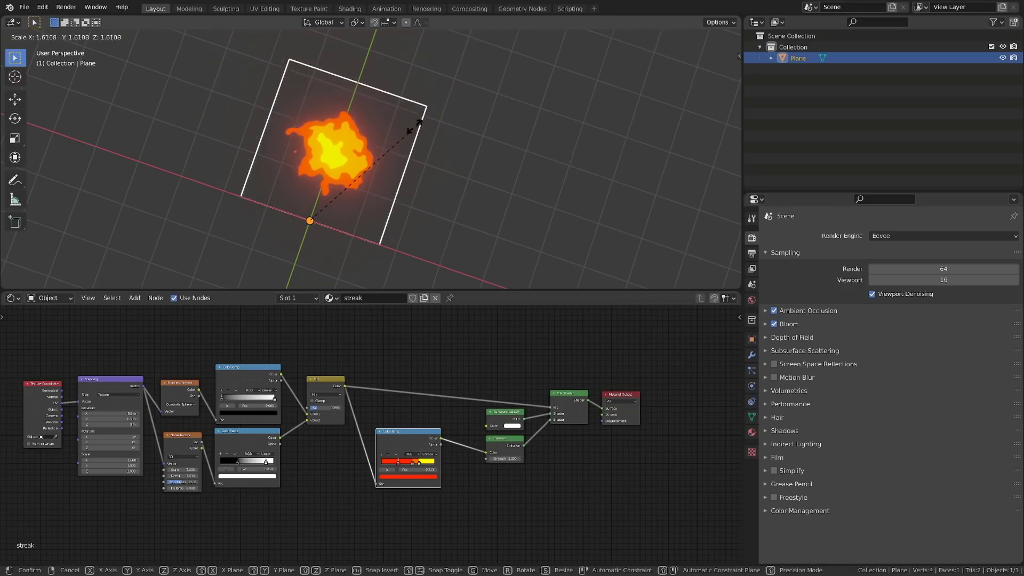
pyautogui.click(386, 174)
# Step: Scale the plane along the X axis to about 0.292 to make it a narrow streak
pyautogui.press('s')
pyautogui.press('x')
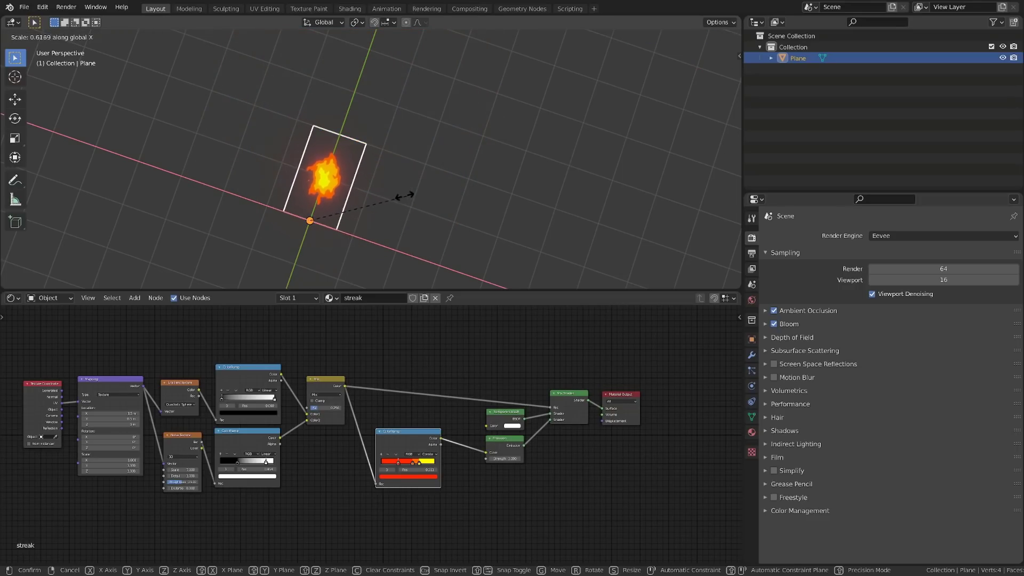
pyautogui.click(344, 187)
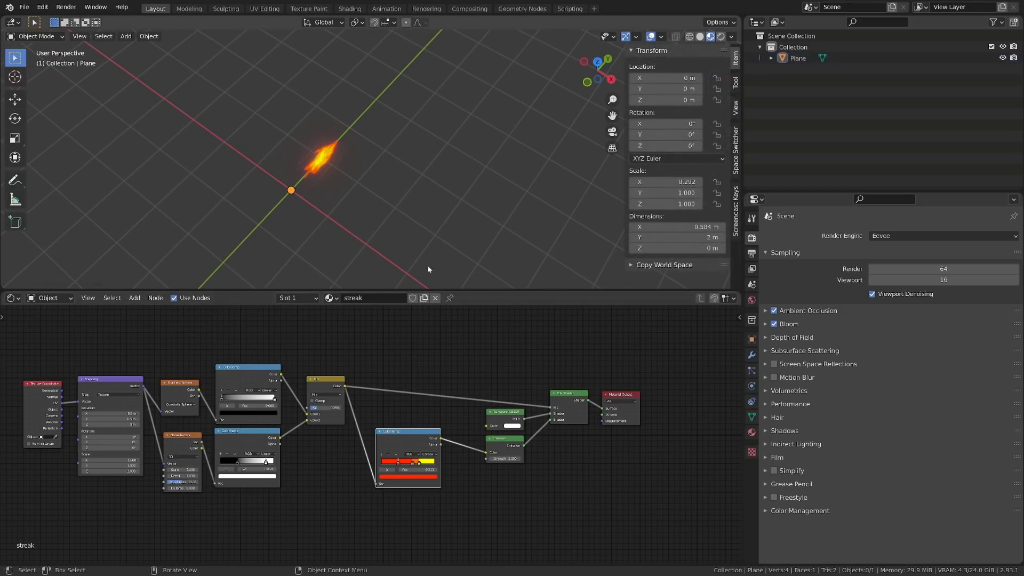
# Step: Select the narrowed plane and apply all its transforms
pyautogui.click(332, 164)
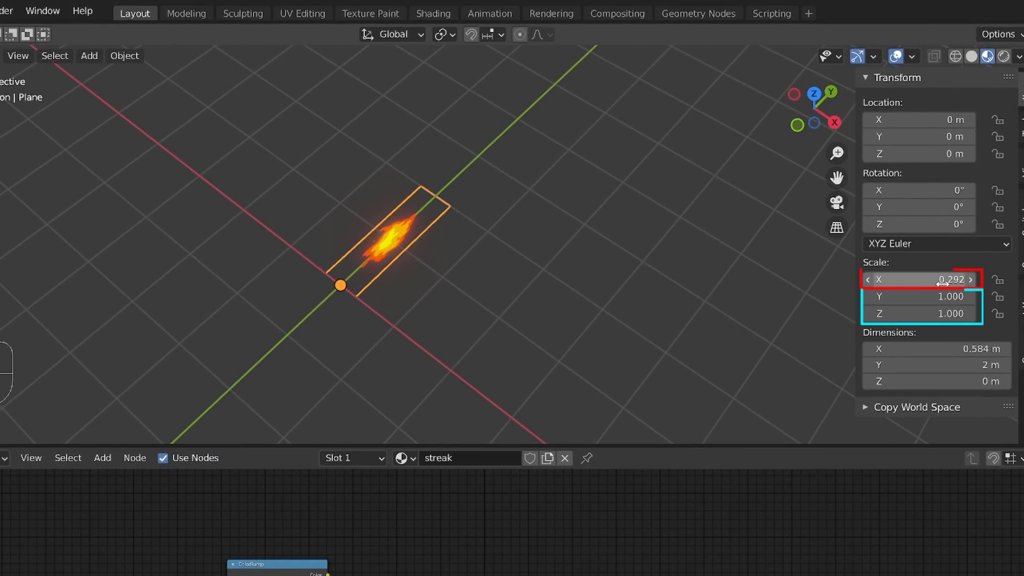
pyautogui.keyDown('alt'); pyautogui.moveTo(468, 270); pyautogui.dragTo(432, 287); pyautogui.keyUp('alt')
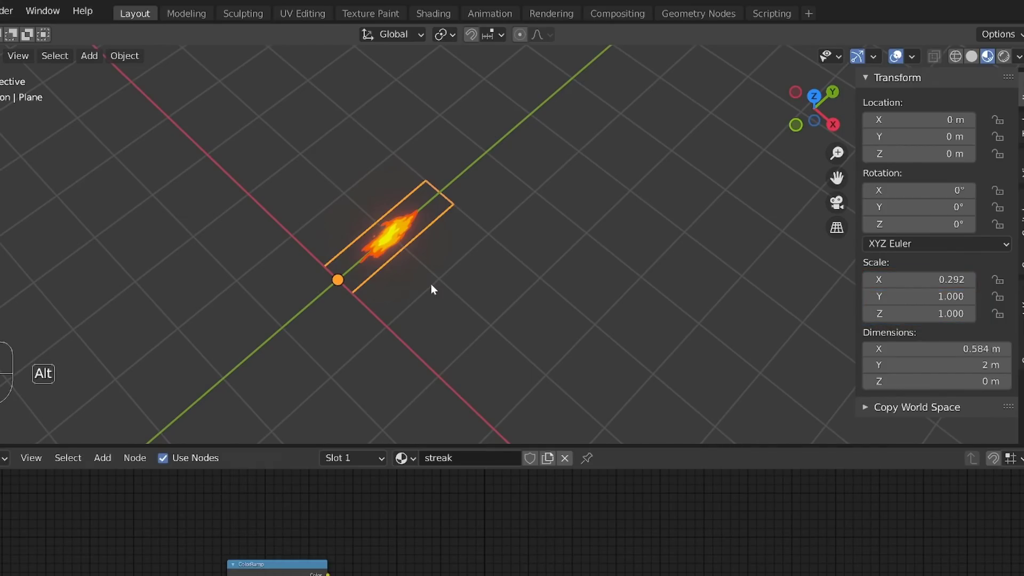
pyautogui.keyDown('alt'); pyautogui.moveTo(430, 289); pyautogui.dragTo(433, 223); pyautogui.keyUp('alt')
pyautogui.hotkey('ctrl', 'a')
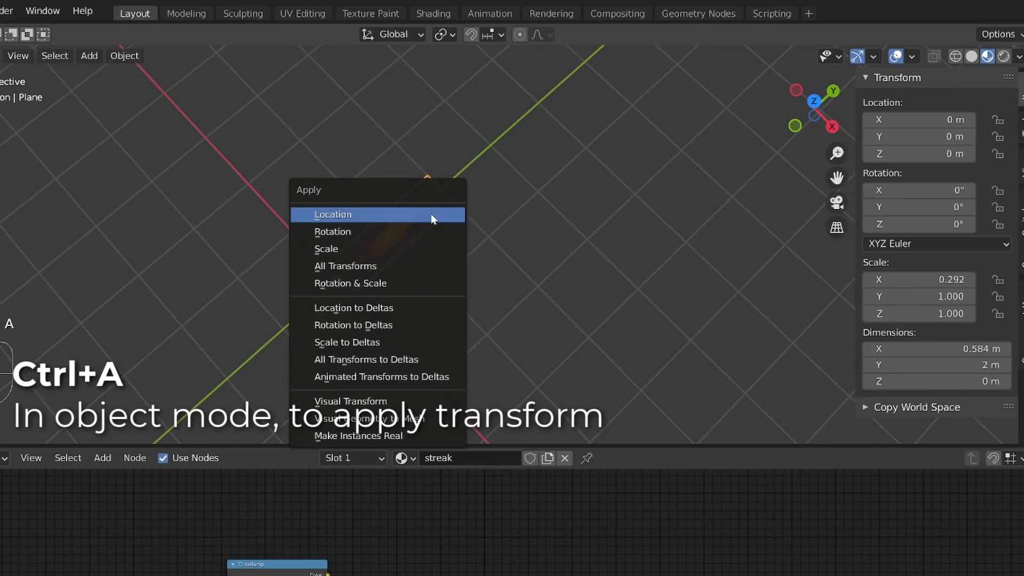
pyautogui.click(382, 265)
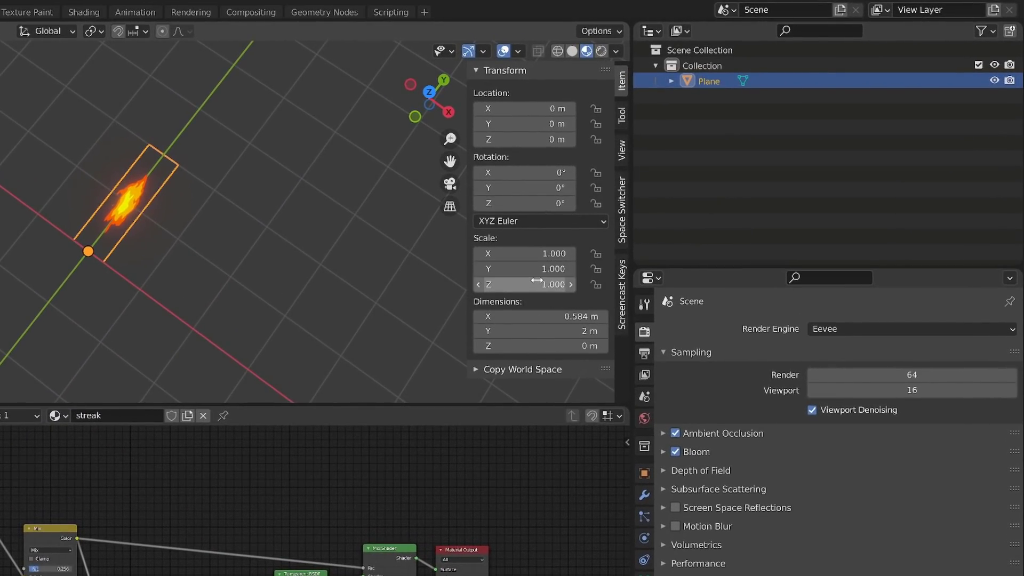
# Step: Insert a scale keyframe for the plane at frame 1 and switch the node editor area to the Graph Editor
pyautogui.click(549, 255)
pyautogui.press('i')
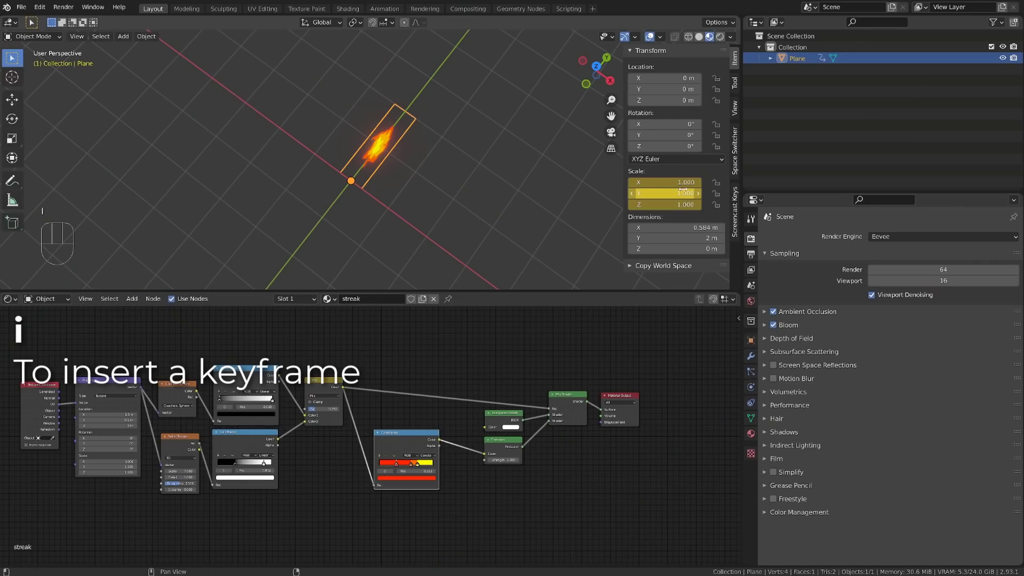
pyautogui.click(9, 299)
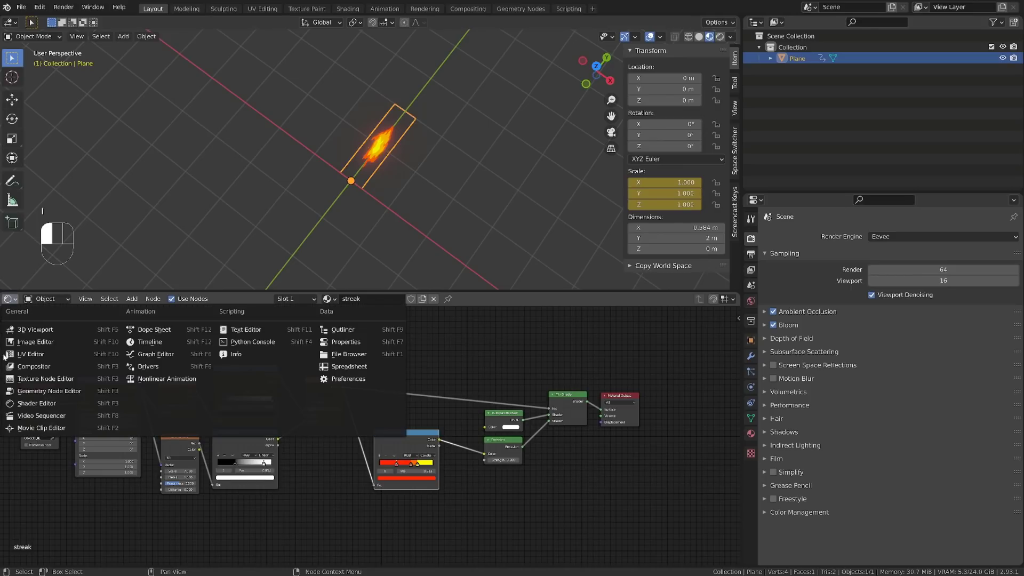
pyautogui.click(147, 358)
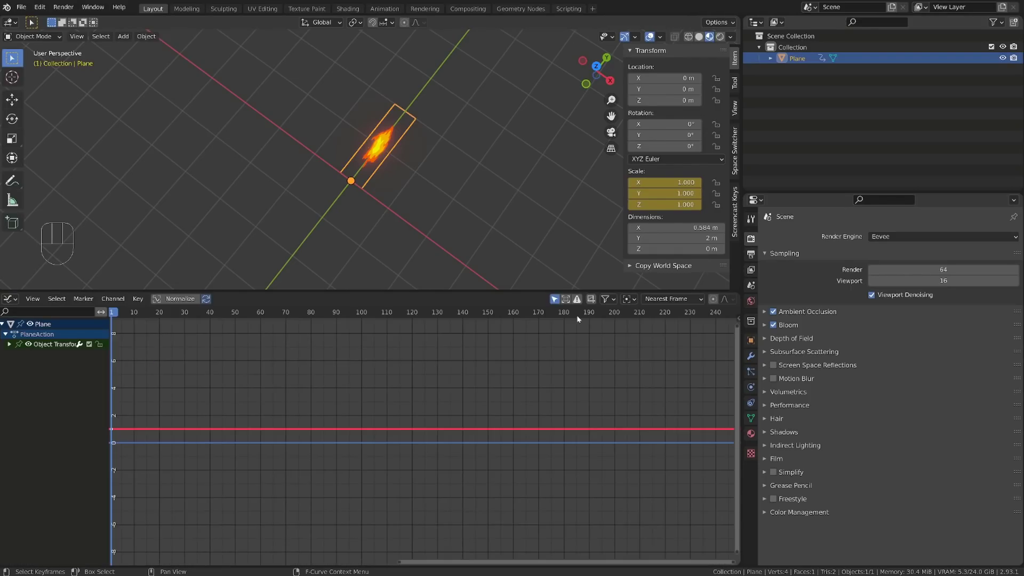
pyautogui.moveTo(664, 205)
pyautogui.mouseDown()
pyautogui.moveTo(685, 204)
pyautogui.moveTo(665, 206)
pyautogui.mouseUp()
pyautogui.rightClick(666, 206)
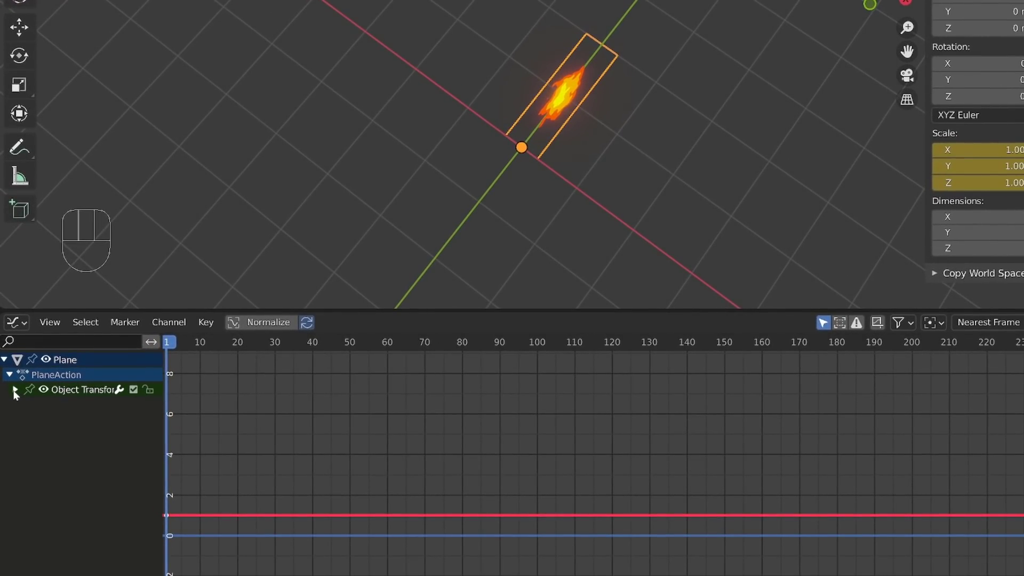
# Step: Expand the plane's Object Transforms channels and delete the Z Scale channel
pyautogui.click(14, 391)
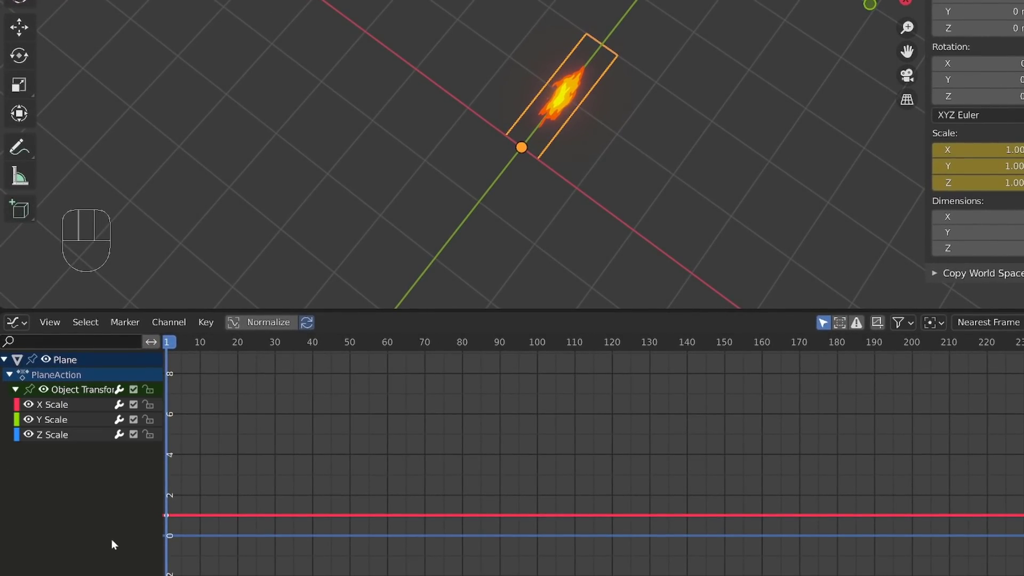
pyautogui.click(56, 436)
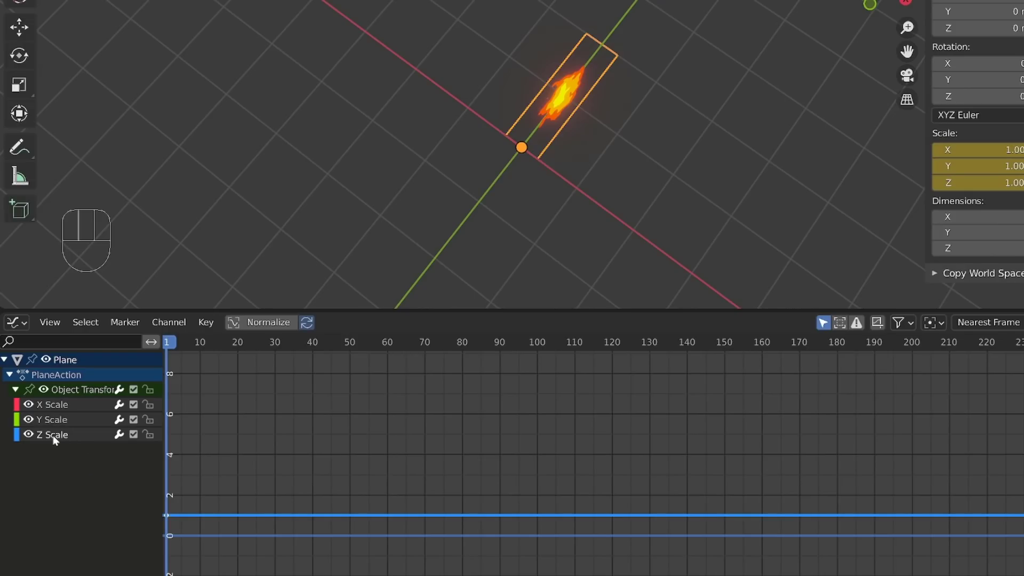
pyautogui.press('x')
pyautogui.scroll(-6, 383, 523)
pyautogui.keyDown('alt'); pyautogui.keyDown('shift'); pyautogui.moveTo(374, 517); pyautogui.dragTo(517, 523, button='middle'); pyautogui.keyUp('shift'); pyautogui.keyUp('alt')
pyautogui.scroll(5, 513, 525)
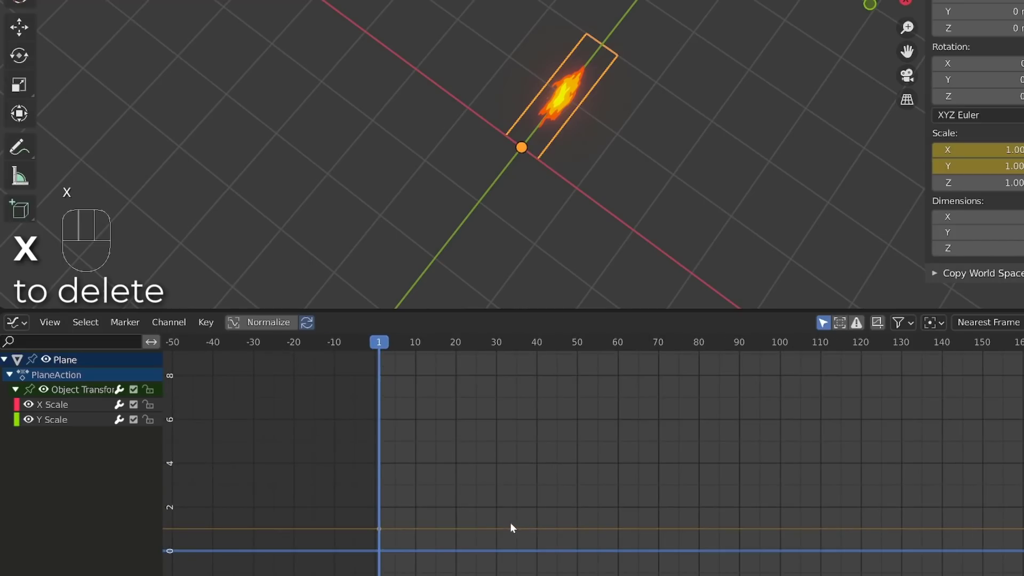
# Step: Set the animation end to frame 40 and return to frame 1
pyautogui.moveTo(399, 358); pyautogui.dragTo(515, 360)
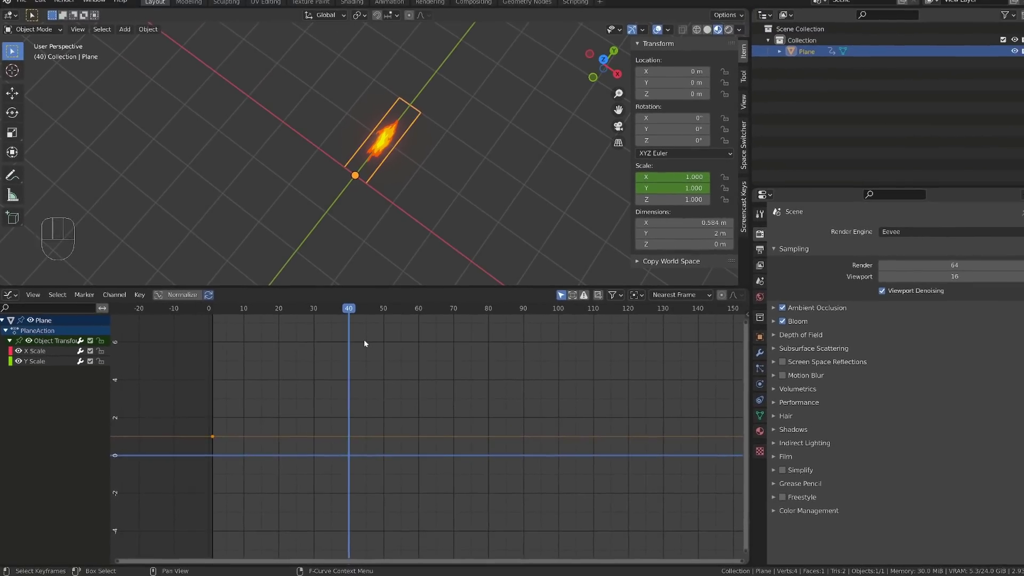
pyautogui.hotkey('ctrl', 'End')
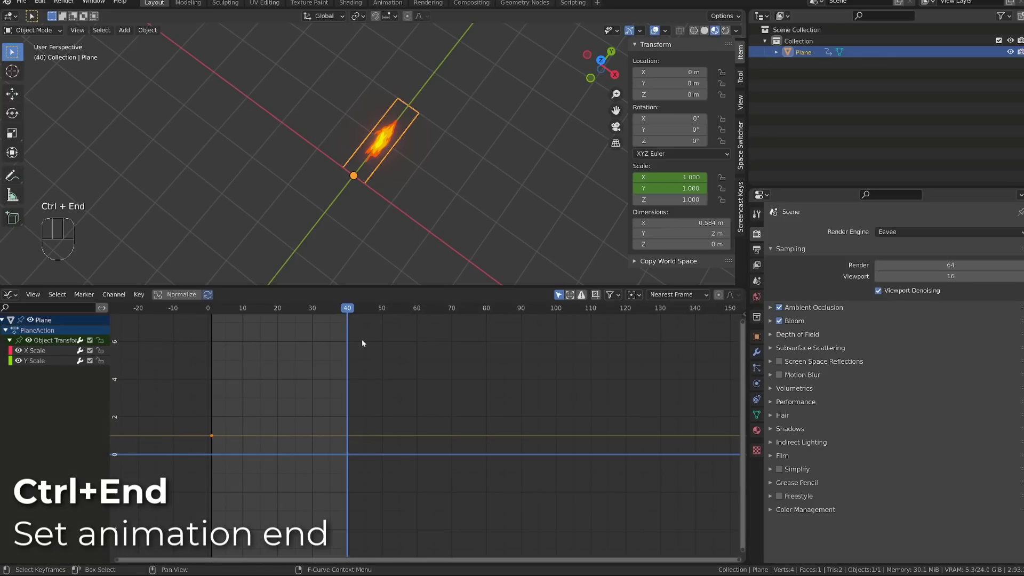
pyautogui.scroll(3, 248, 440)
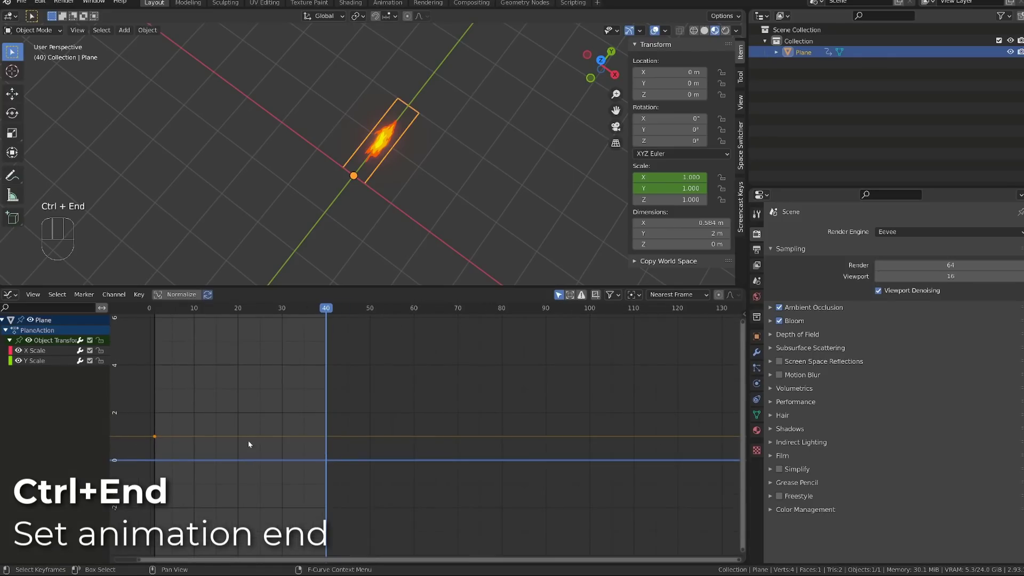
pyautogui.moveTo(170, 391); pyautogui.dragTo(392, 352, button='middle')
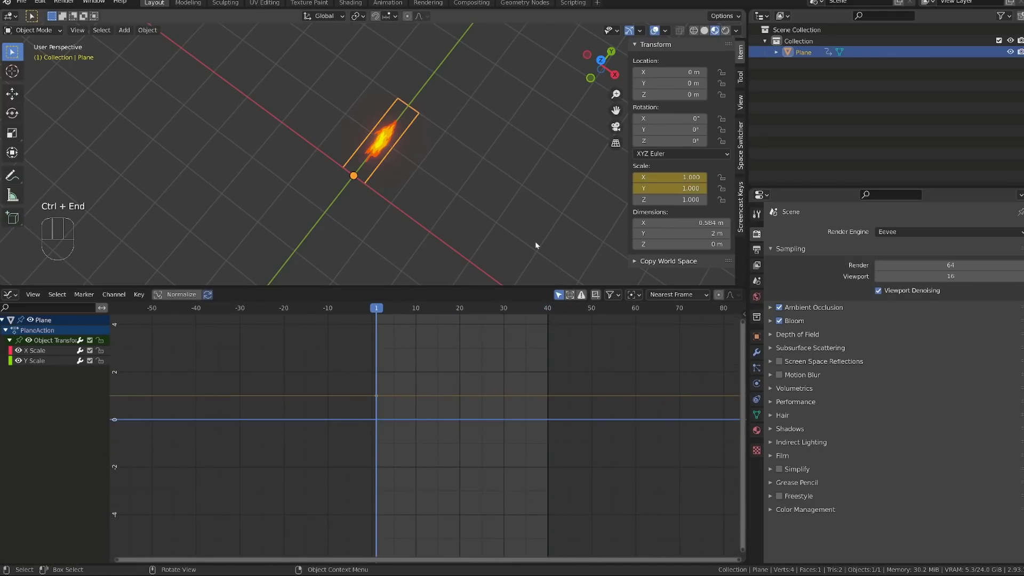
# Step: Enlarge the 3D viewport by lowering its border with the Graph Editor, and frame the first keyframes in the Graph Editor
pyautogui.click(671, 177)
pyautogui.moveTo(672, 177); pyautogui.dragTo(719, 188)
pyautogui.rightClick(698, 177)
pyautogui.rightClick(719, 188)
pyautogui.scroll(-4, 442, 161)
pyautogui.keyDown('shift'); pyautogui.moveTo(465, 239); pyautogui.dragTo(434, 269, button='middle'); pyautogui.keyUp('shift')
pyautogui.moveTo(433, 286); pyautogui.dragTo(427, 348)
pyautogui.scroll(4, 415, 441)
pyautogui.moveTo(414, 438)
pyautogui.keyDown('ctrl'); pyautogui.keyDown('alt'); pyautogui.mouseDown(button='middle')
pyautogui.moveTo(408, 424)
pyautogui.moveTo(379, 427)
pyautogui.moveTo(369, 445)
pyautogui.moveTo(616, 507)
pyautogui.mouseUp(button='middle'); pyautogui.keyUp('alt'); pyautogui.keyUp('ctrl')
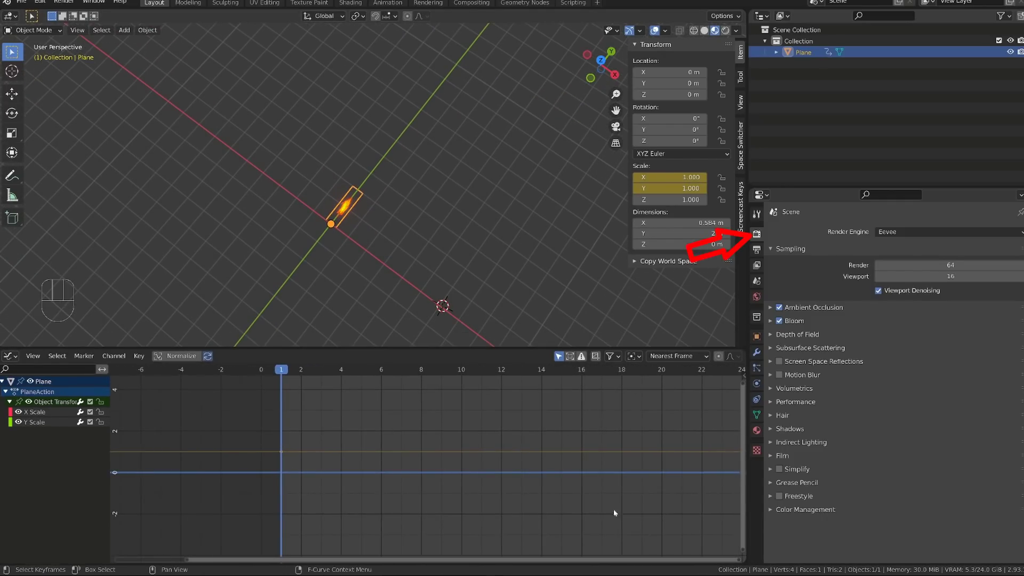
# Step: Set the scene's output frame rate to 30 fps
pyautogui.click(756, 249)
pyautogui.click(909, 369)
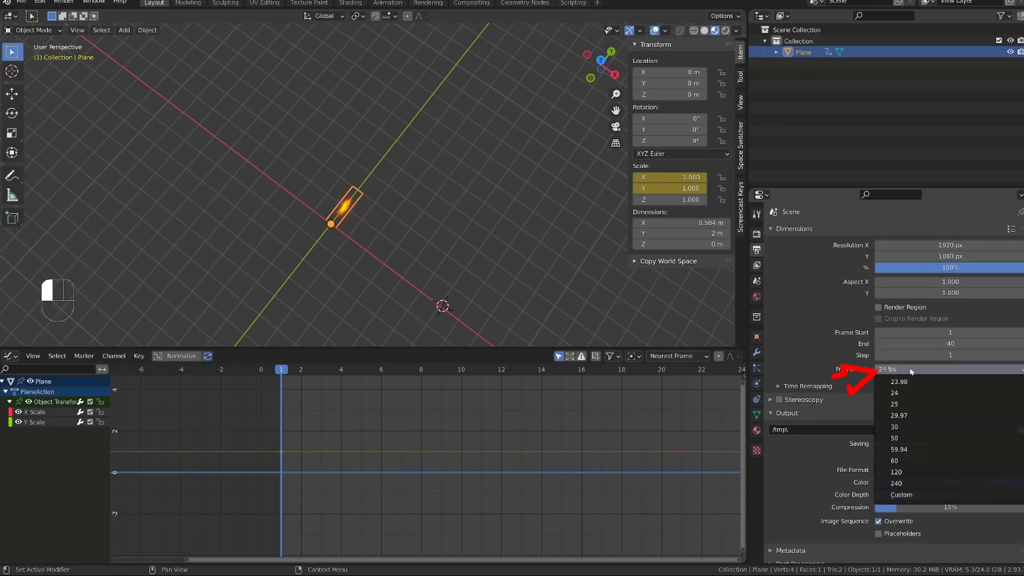
pyautogui.click(916, 429)
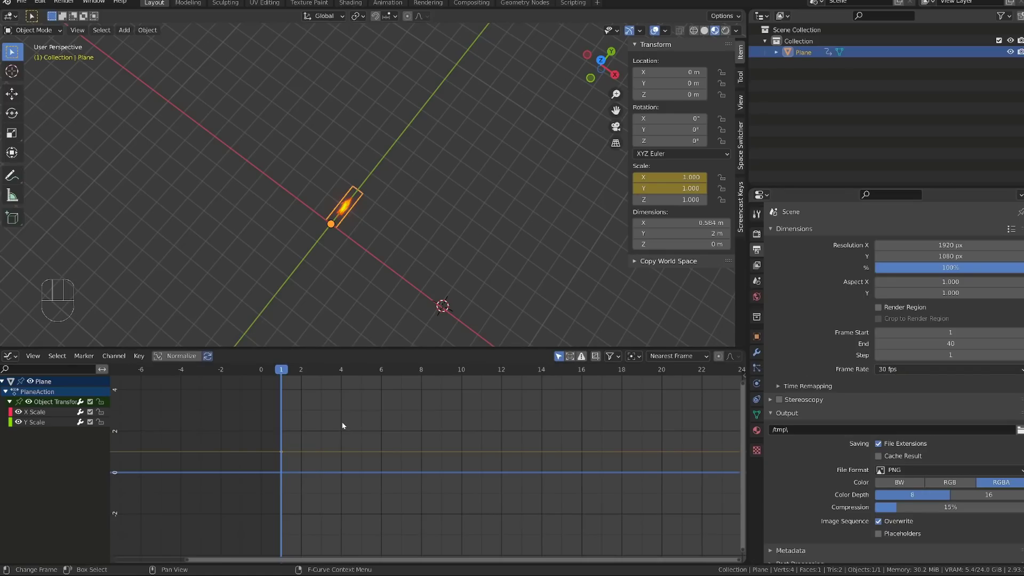
pyautogui.scroll(2, 342, 424)
pyautogui.keyDown('alt'); pyautogui.keyDown('shift'); pyautogui.moveTo(274, 442); pyautogui.dragTo(228, 462, button='middle'); pyautogui.keyUp('shift'); pyautogui.keyUp('alt')
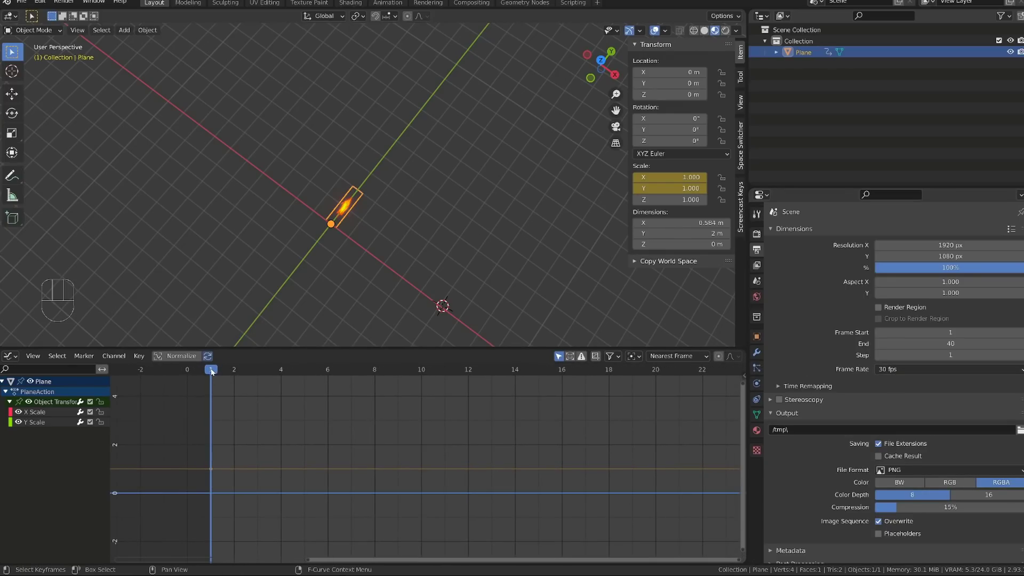
# Step: At frame 3, raise the plane's Y scale to about 4.95 and insert keyframes on all channels
pyautogui.moveTo(222, 371); pyautogui.dragTo(254, 376)
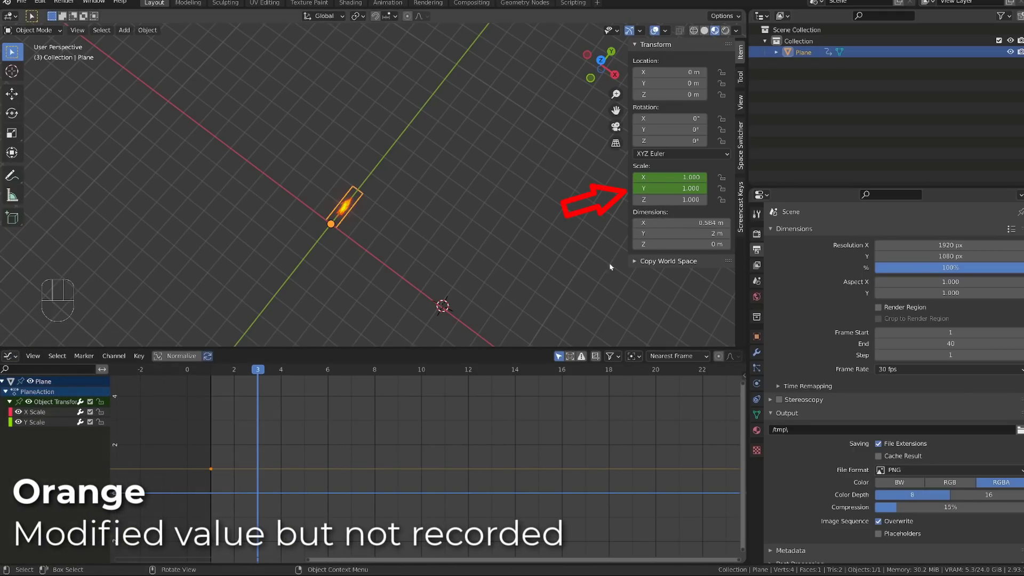
pyautogui.moveTo(669, 188); pyautogui.dragTo(771, 189)
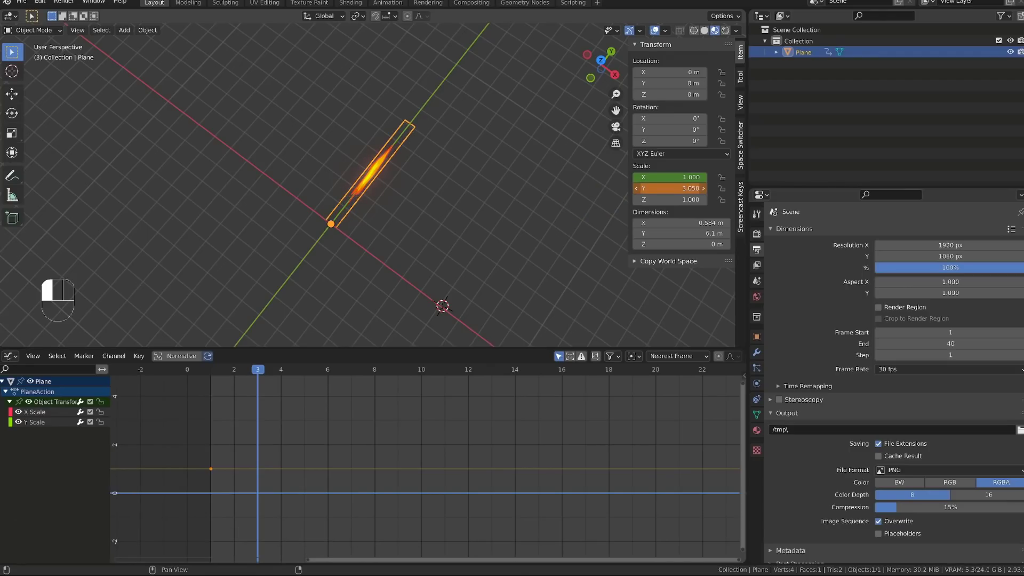
pyautogui.moveTo(776, 189); pyautogui.dragTo(869, 188)
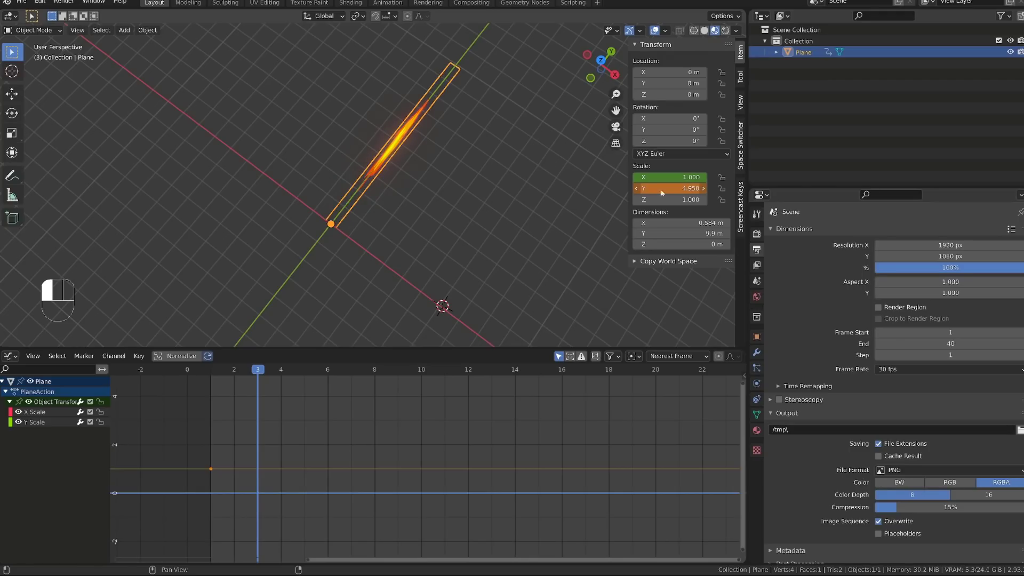
pyautogui.press('i')
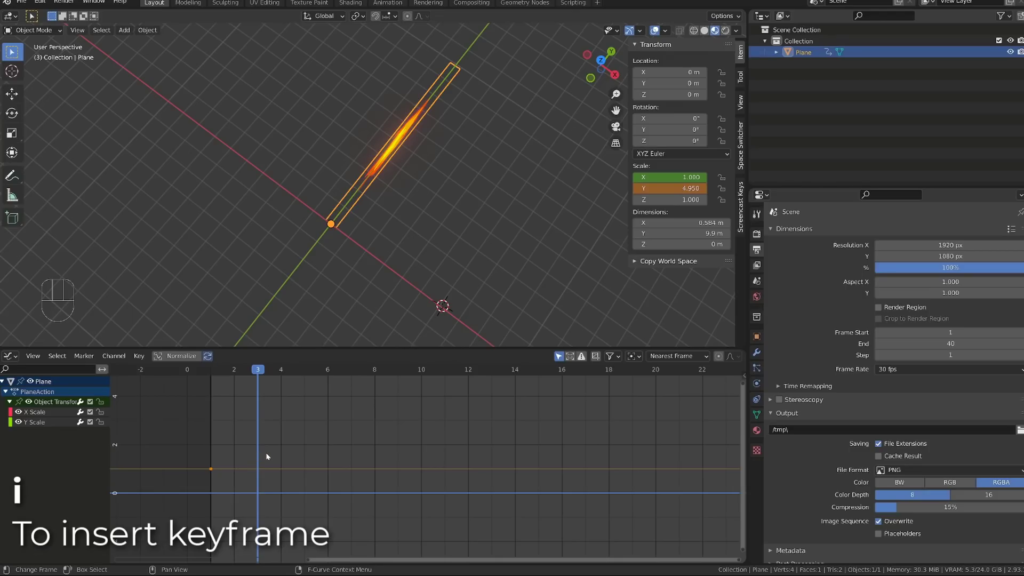
pyautogui.press('i')
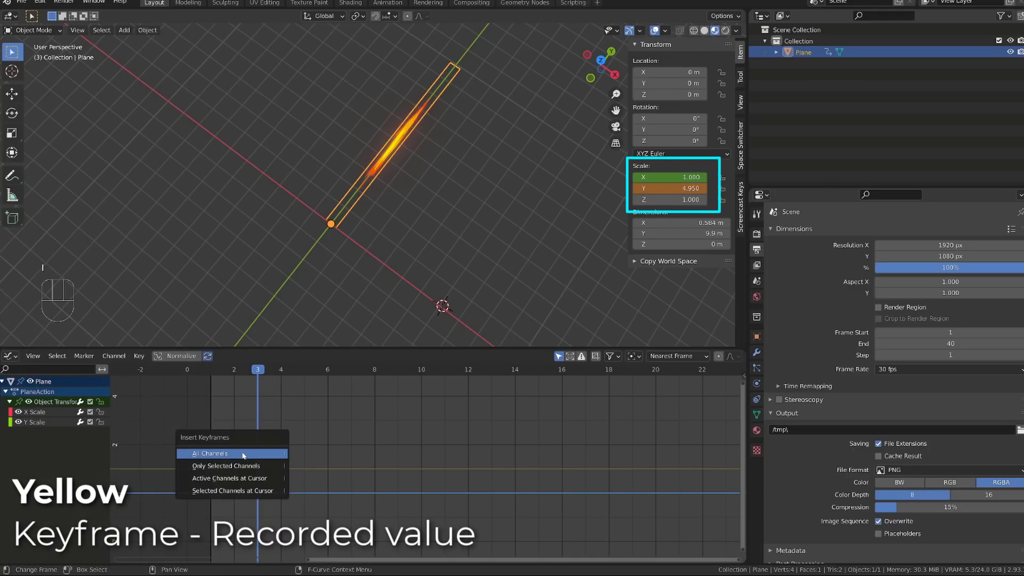
pyautogui.click(243, 454)
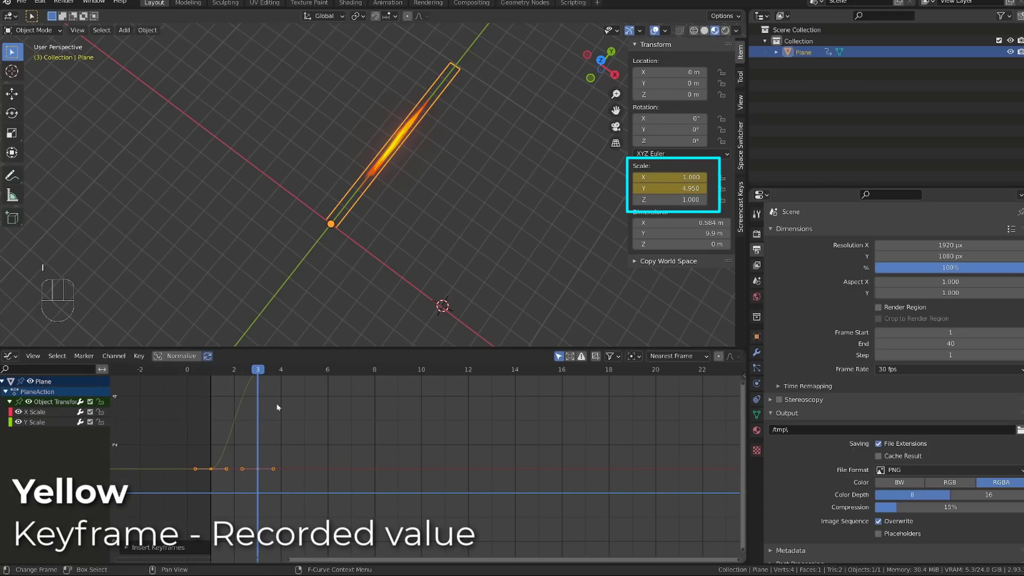
pyautogui.keyDown('ctrl'); pyautogui.keyDown('alt'); pyautogui.moveTo(276, 407); pyautogui.dragTo(272, 433, button='middle'); pyautogui.keyUp('alt'); pyautogui.keyUp('ctrl')
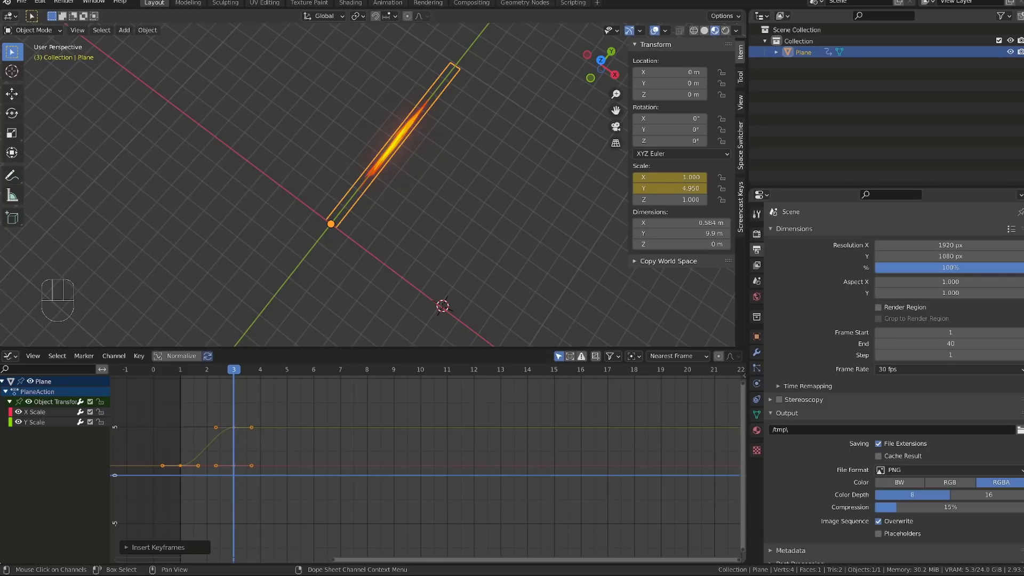
# Step: Split a thin strip off the lower edge of the Graph Editor and turn it into a Timeline
pyautogui.moveTo(1, 562)
pyautogui.mouseDown()
pyautogui.moveTo(23, 505)
pyautogui.moveTo(2, 568)
pyautogui.mouseUp()
pyautogui.click(8, 560)
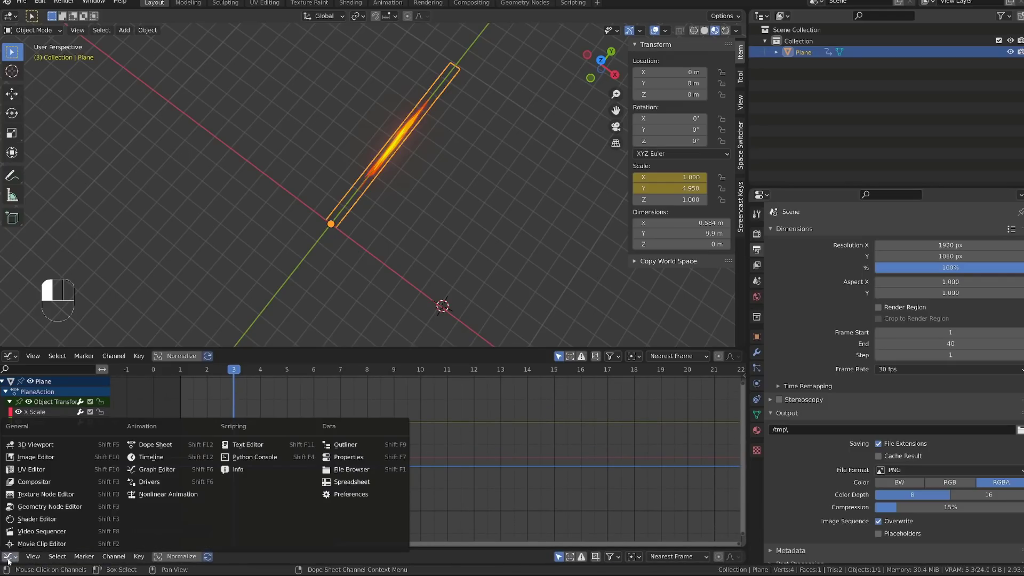
pyautogui.click(9, 560)
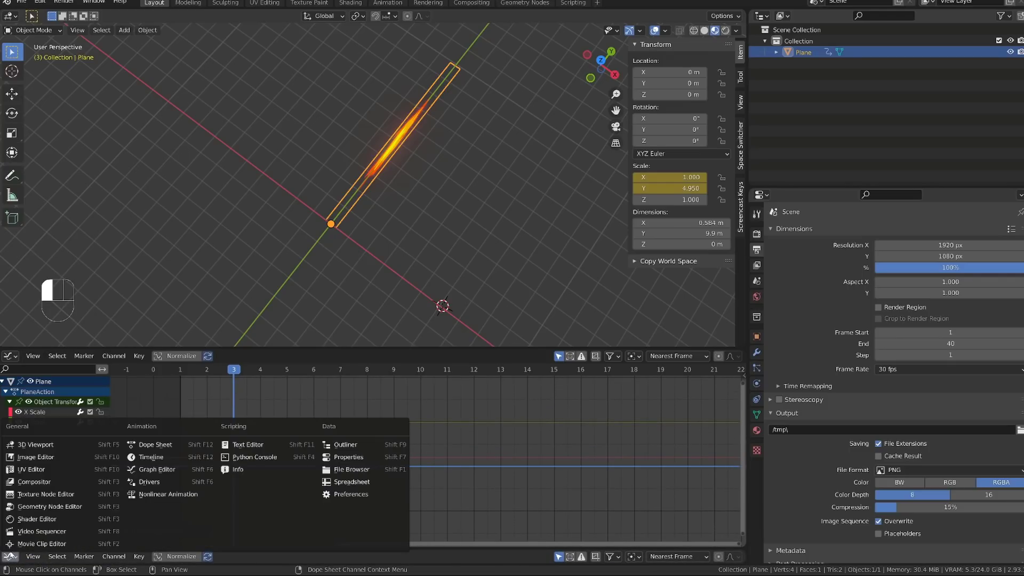
pyautogui.click(149, 461)
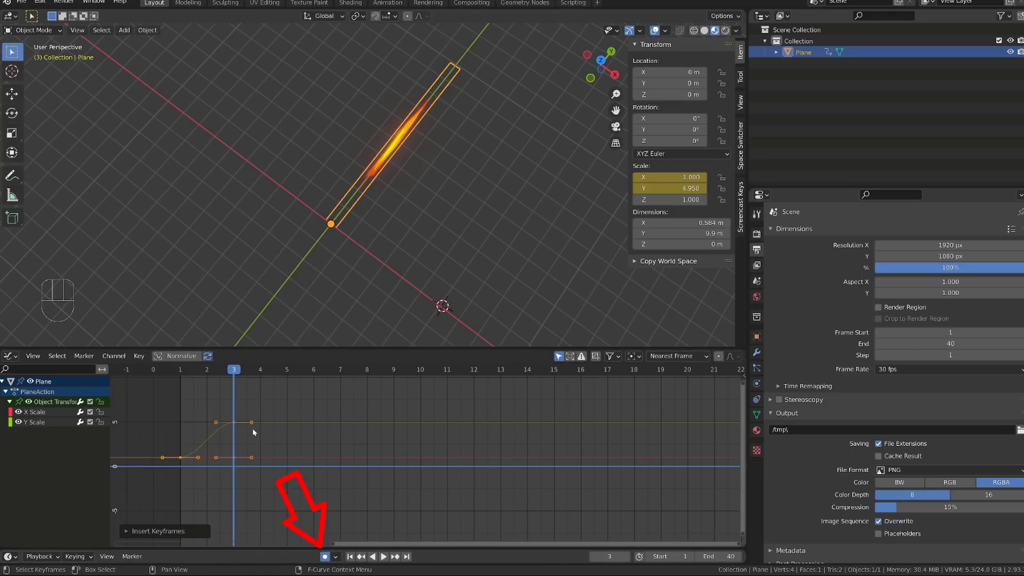
pyautogui.click(234, 422)
pyautogui.press('g')
pyautogui.keyDown('shift'); pyautogui.rightClick(233, 383); pyautogui.keyUp('shift')
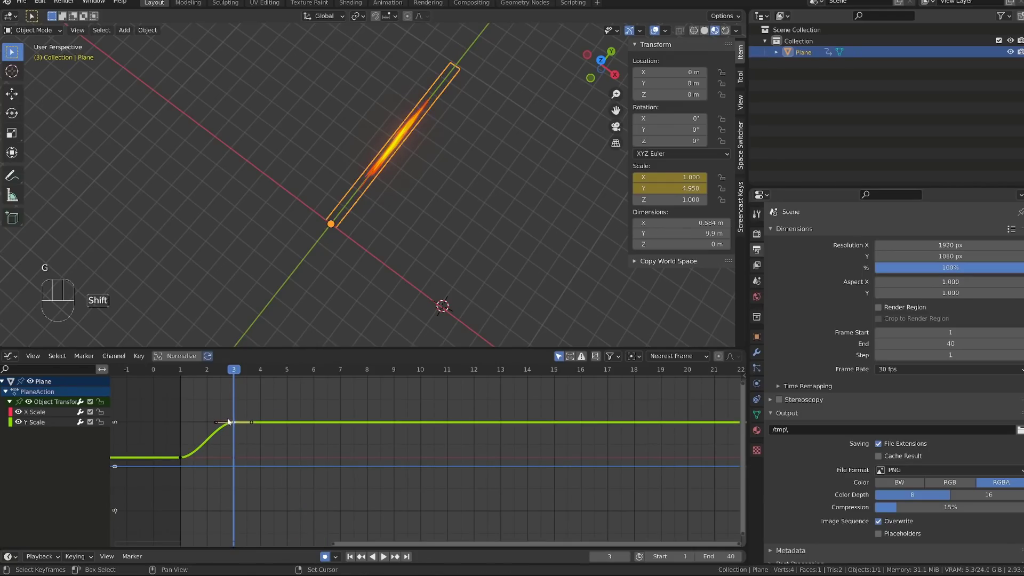
# Step: Check the auto-keyframing options in the Animation preferences, and close the preferences window
pyautogui.keyDown('alt'); pyautogui.moveTo(412, 243); pyautogui.dragTo(389, 233, button='middle'); pyautogui.keyUp('alt')
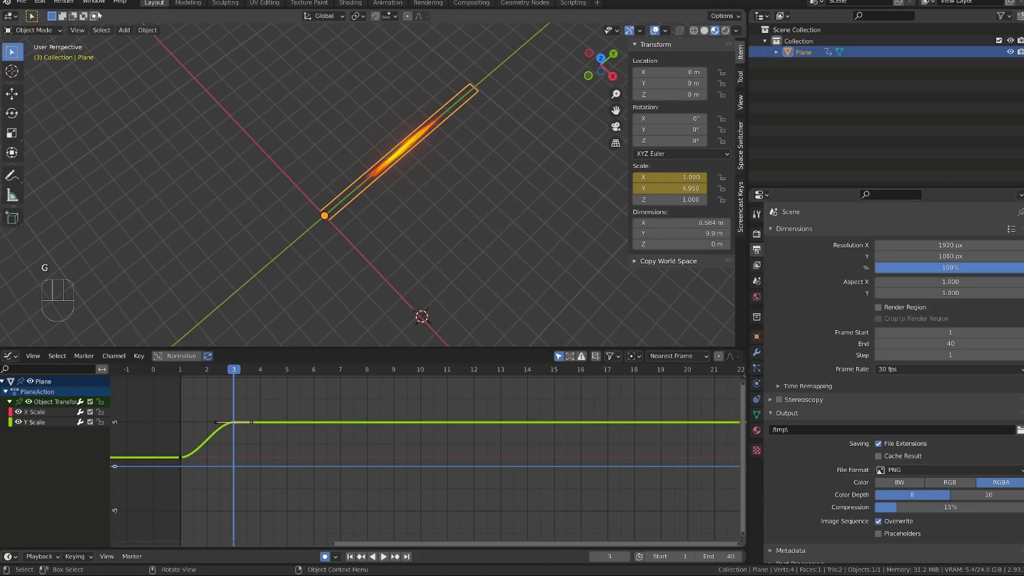
pyautogui.click(40, 2)
pyautogui.click(83, 160)
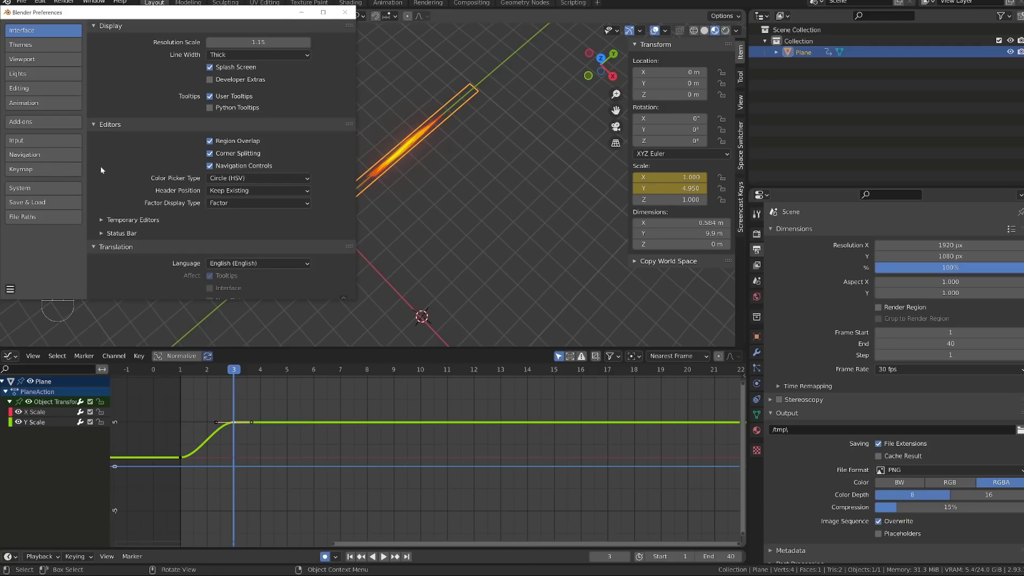
pyautogui.click(57, 106)
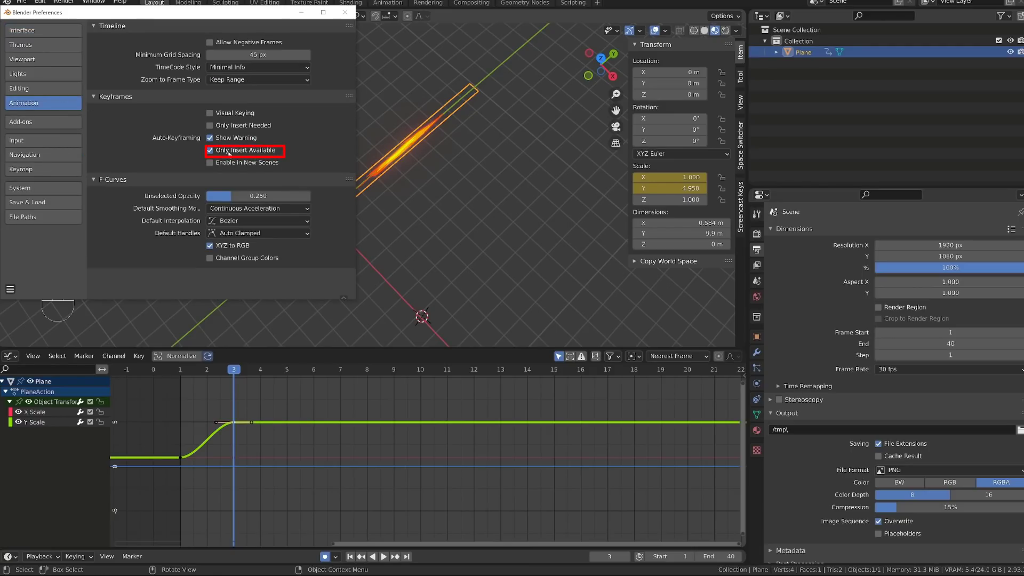
pyautogui.click(350, 12)
# Step: Hide the overlays in the 3D viewport so only the glowing streak is drawn
pyautogui.keyDown('alt'); pyautogui.keyDown('shift'); pyautogui.moveTo(257, 450); pyautogui.dragTo(265, 484, button='middle'); pyautogui.keyUp('shift'); pyautogui.keyUp('alt')
pyautogui.scroll(2, 243, 472)
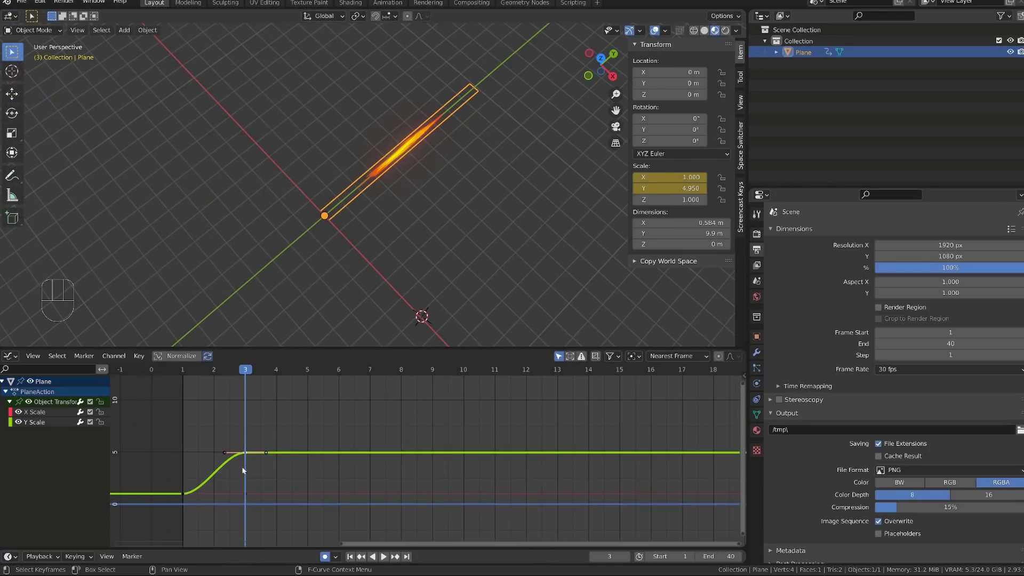
pyautogui.hotkey('shift', 'alt', 'z')
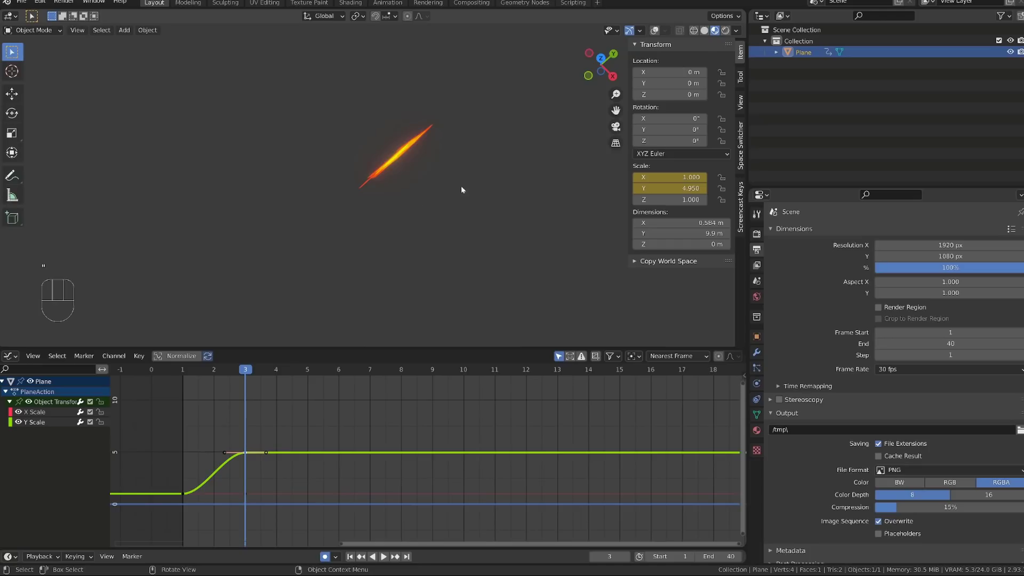
pyautogui.keyDown('alt'); pyautogui.keyDown('shift'); pyautogui.moveTo(461, 188); pyautogui.dragTo(445, 210, button='middle'); pyautogui.keyUp('shift'); pyautogui.keyUp('alt')
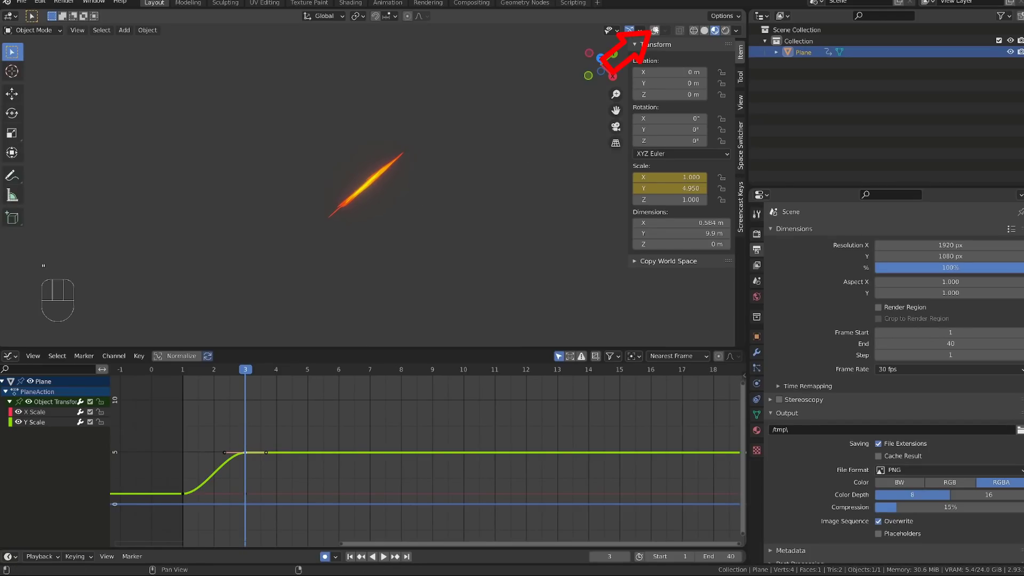
pyautogui.click(654, 30)
pyautogui.click(655, 30)
pyautogui.scroll(-4, 301, 449)
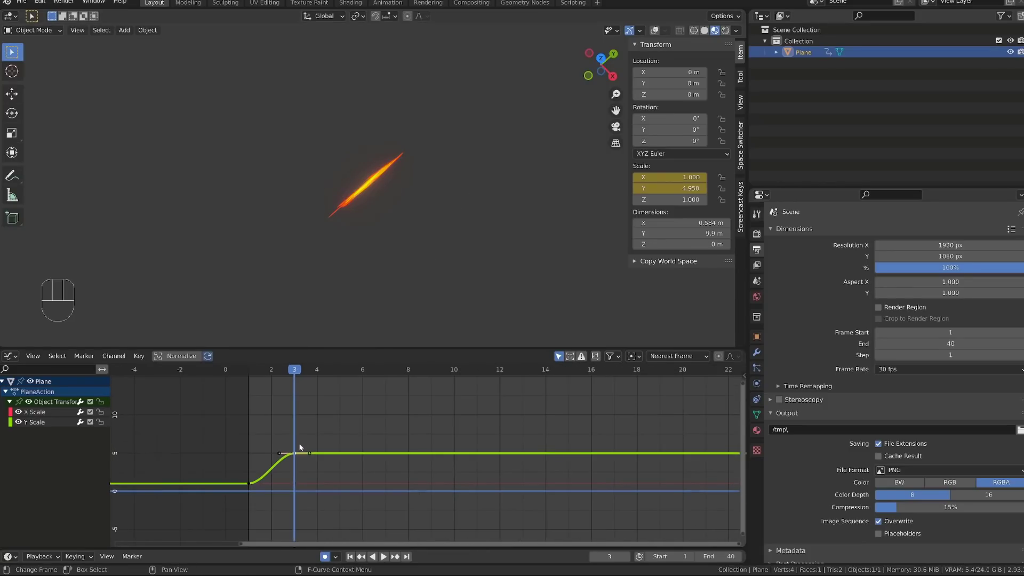
# Step: Raise the Y Scale keyframe at frame 3 to about 7.47
pyautogui.keyDown('ctrl'); pyautogui.keyDown('alt'); pyautogui.moveTo(299, 448); pyautogui.dragTo(352, 427, button='middle'); pyautogui.keyUp('alt'); pyautogui.keyUp('ctrl')
pyautogui.moveTo(242, 427); pyautogui.dragTo(266, 466)
pyautogui.press('g')
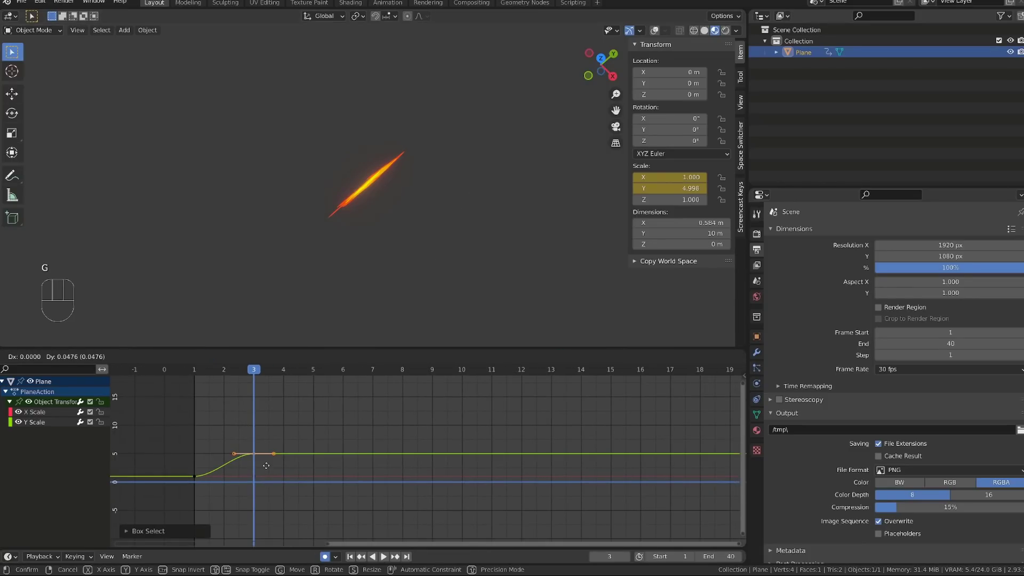
pyautogui.click(268, 455)
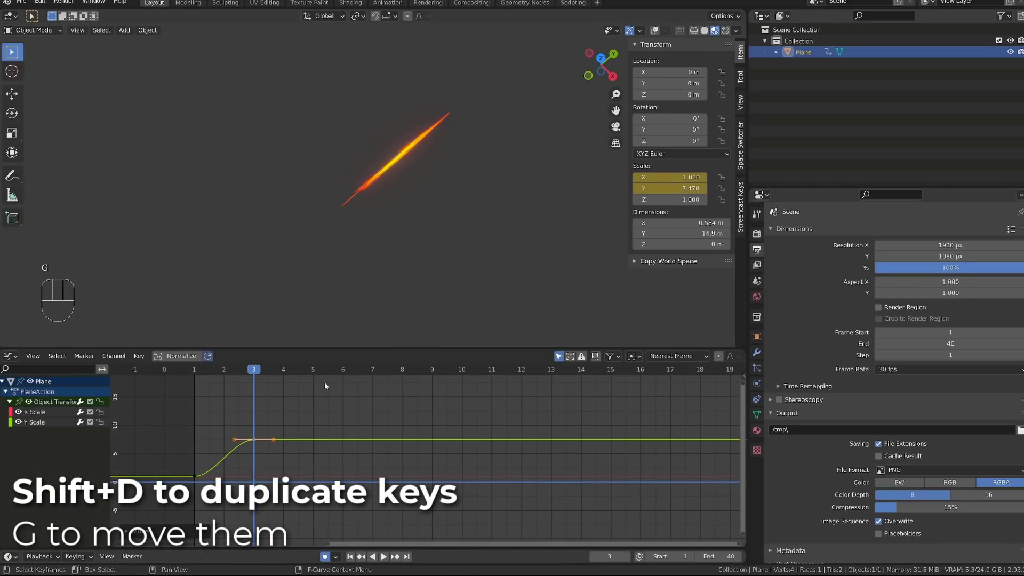
# Step: Duplicate the frame 3 Y Scale keyframe to frame 6 and raise the copy to about 15
pyautogui.moveTo(372, 370); pyautogui.dragTo(462, 385)
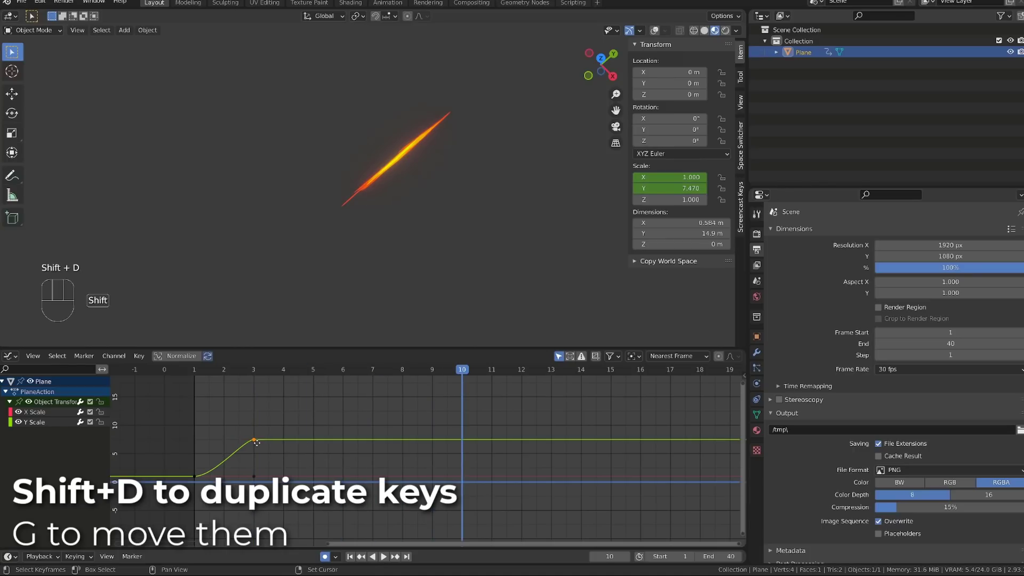
pyautogui.hotkey('shift', 'd')
pyautogui.click(358, 445)
pyautogui.click(340, 372)
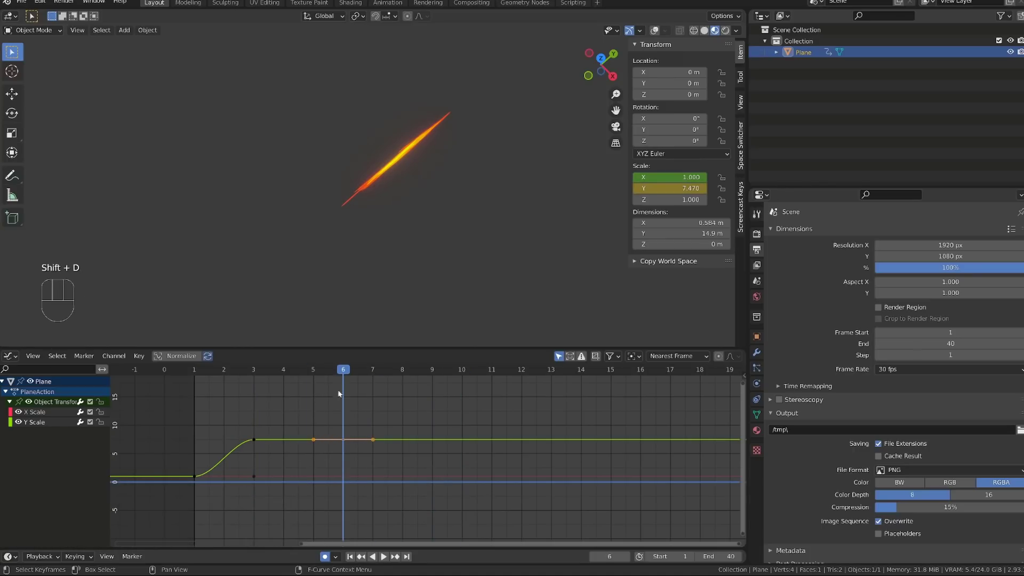
pyautogui.press('g')
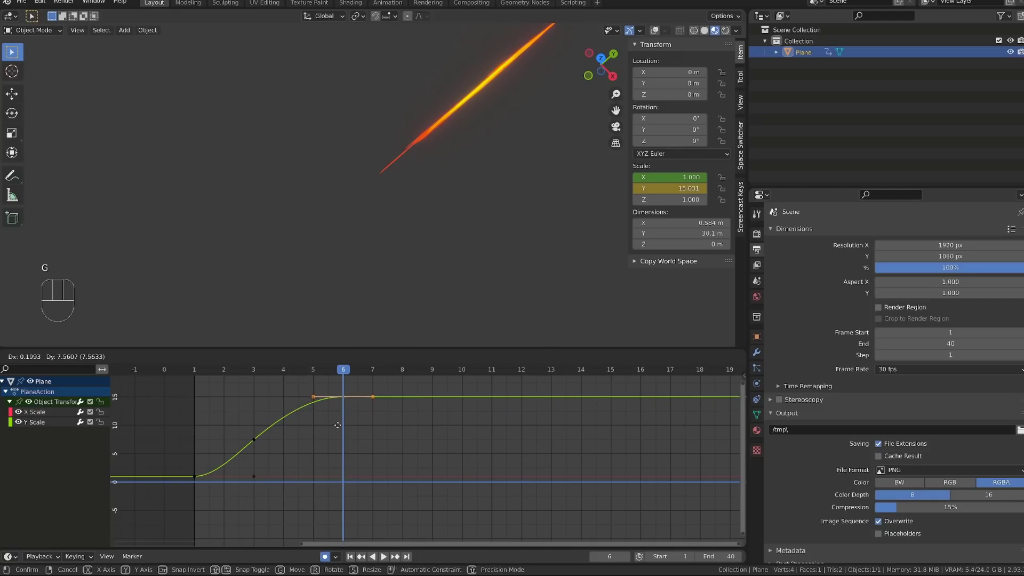
pyautogui.click(339, 428)
# Step: Raise the X Scale keyframe at frame 1 to about 2.3 so the streak starts wider
pyautogui.click(252, 476)
pyautogui.scroll(2, 237, 392)
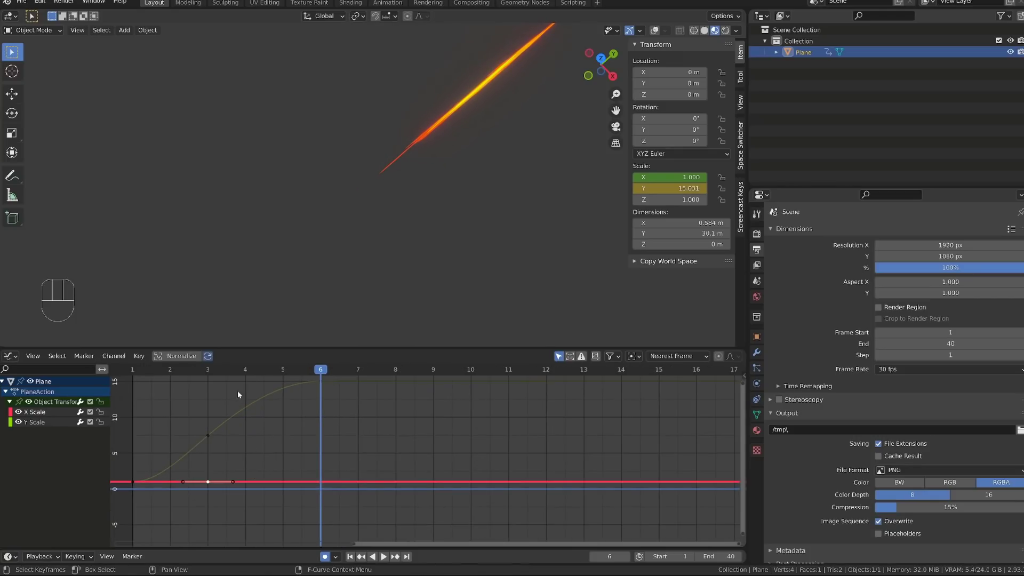
pyautogui.moveTo(212, 370); pyautogui.dragTo(212, 373)
pyautogui.moveTo(204, 402); pyautogui.dragTo(255, 382, button='middle')
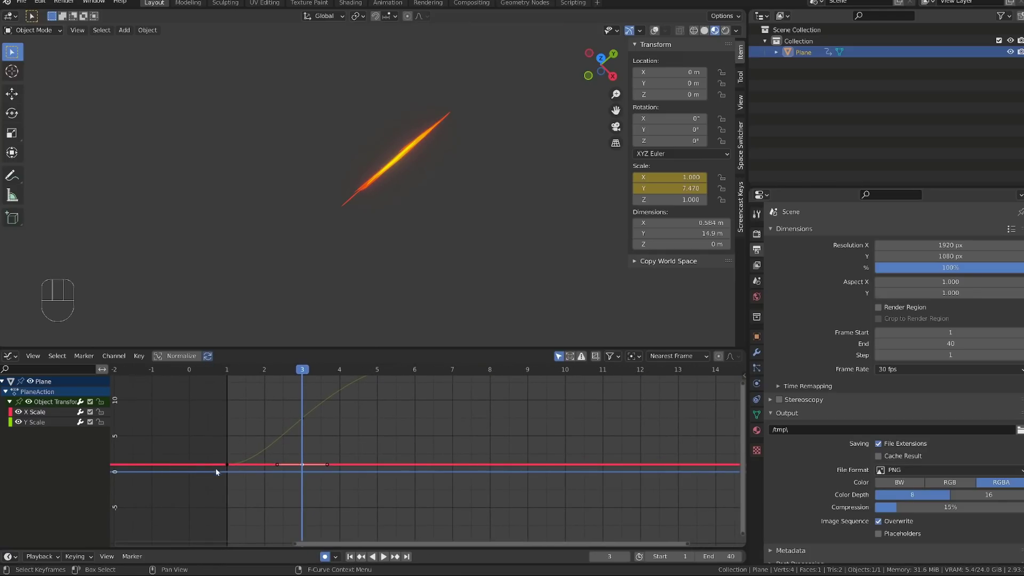
pyautogui.click(227, 373)
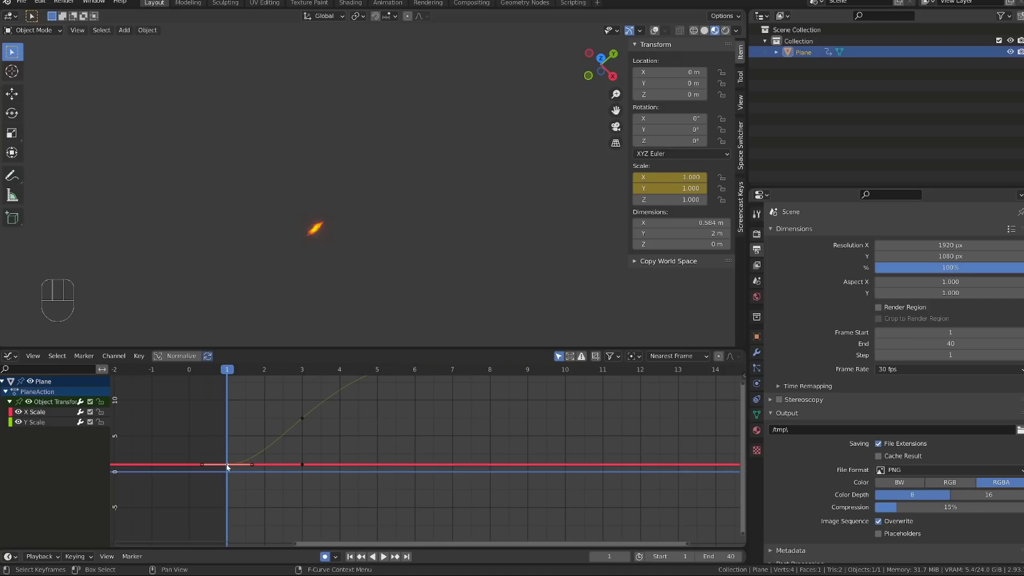
pyautogui.press('g')
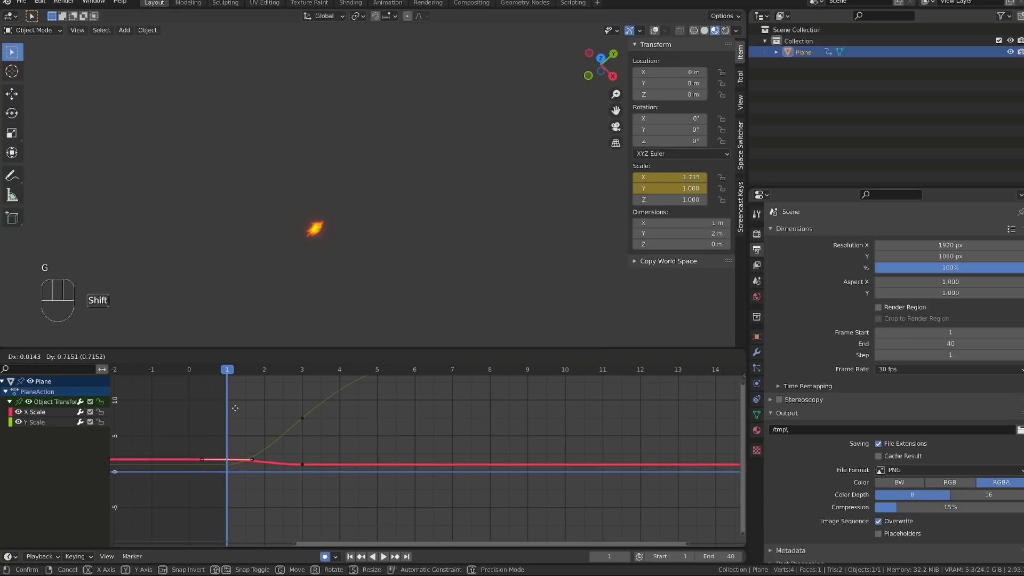
pyautogui.keyDown('shift'); pyautogui.click(235, 373); pyautogui.keyUp('shift')
# Step: Duplicate the frame 3 X Scale keyframe to frame 5, keeping its value
pyautogui.moveTo(234, 373); pyautogui.dragTo(373, 440)
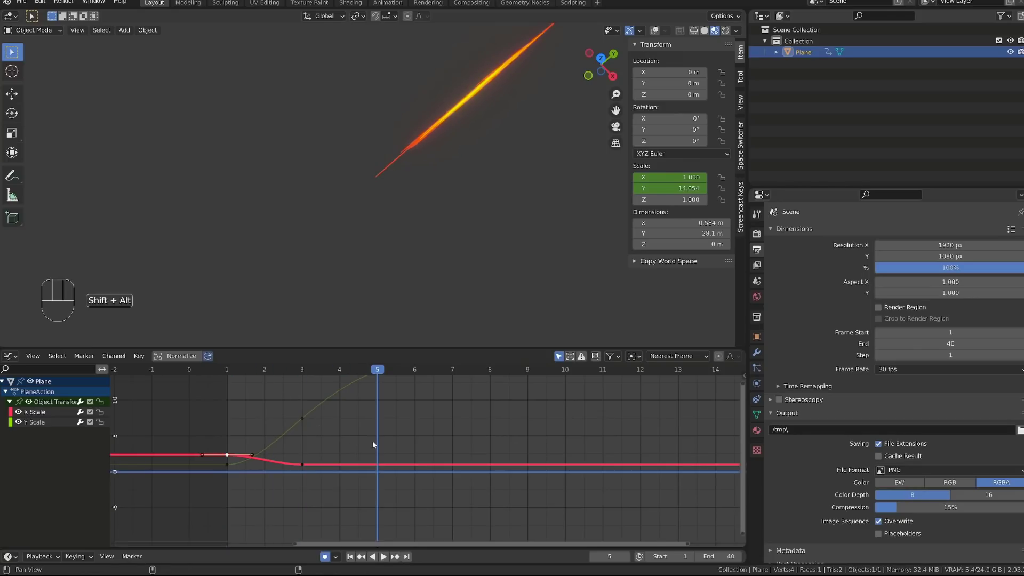
pyautogui.keyDown('alt'); pyautogui.keyDown('shift'); pyautogui.moveTo(372, 441); pyautogui.dragTo(334, 468, button='middle'); pyautogui.keyUp('shift'); pyautogui.keyUp('alt')
pyautogui.click(261, 494)
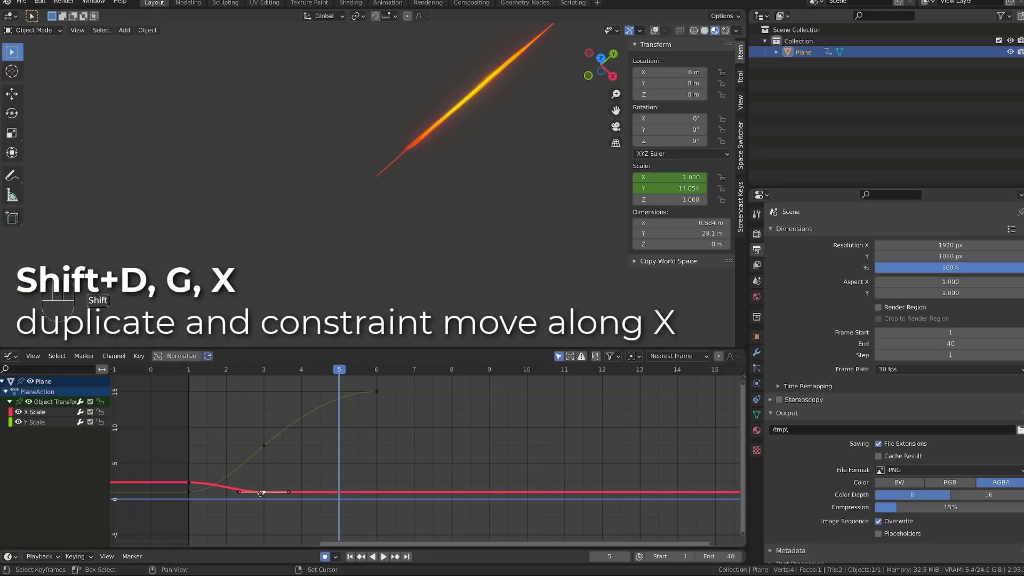
pyautogui.hotkey('shift', 'd')
pyautogui.click(338, 493)
# Step: Duplicate the frame 5 X Scale keyframe to frame 11 and set the X scale there to 0
pyautogui.press('space')
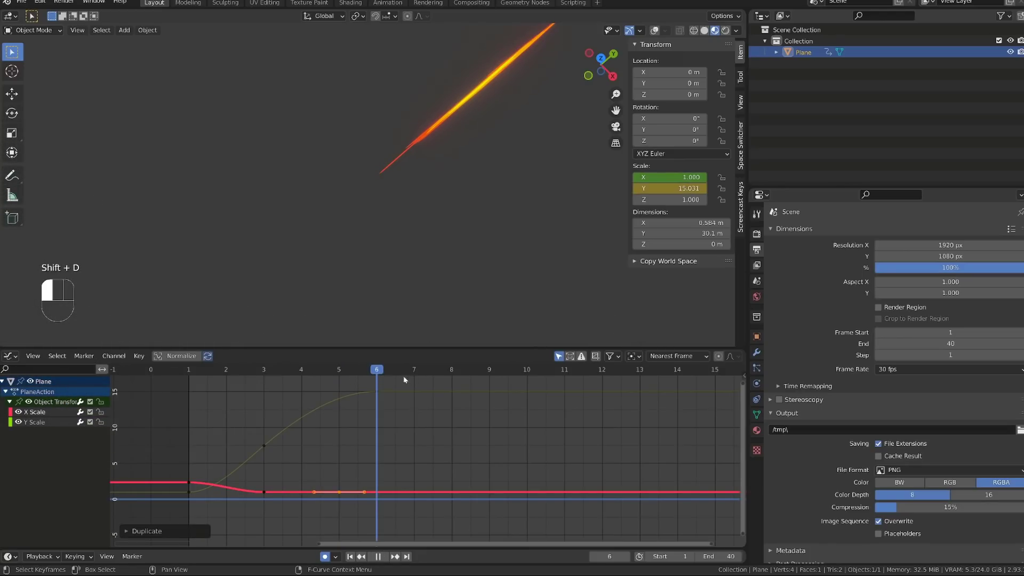
pyautogui.press('space')
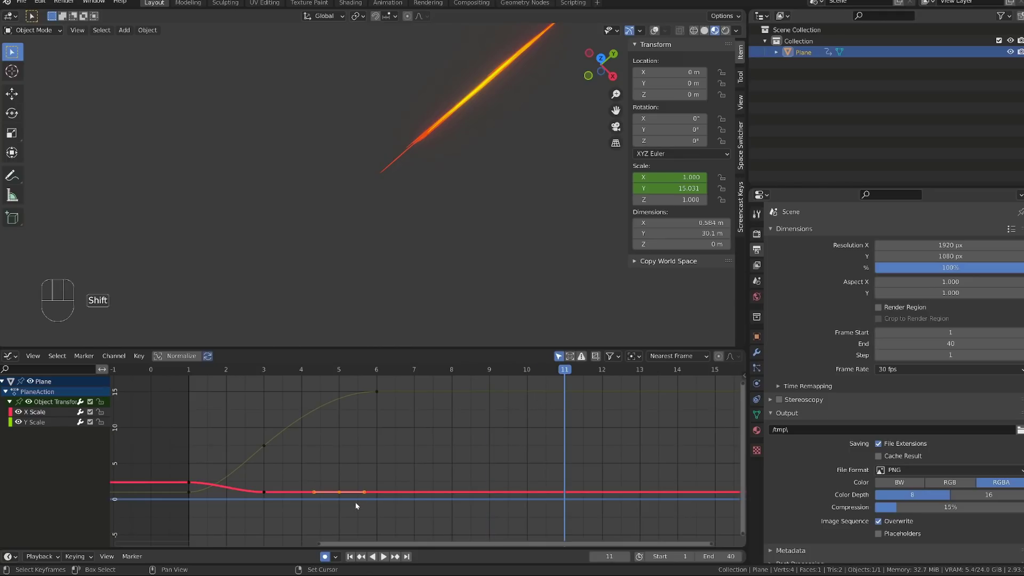
pyautogui.hotkey('shift', 'd')
pyautogui.click(575, 513)
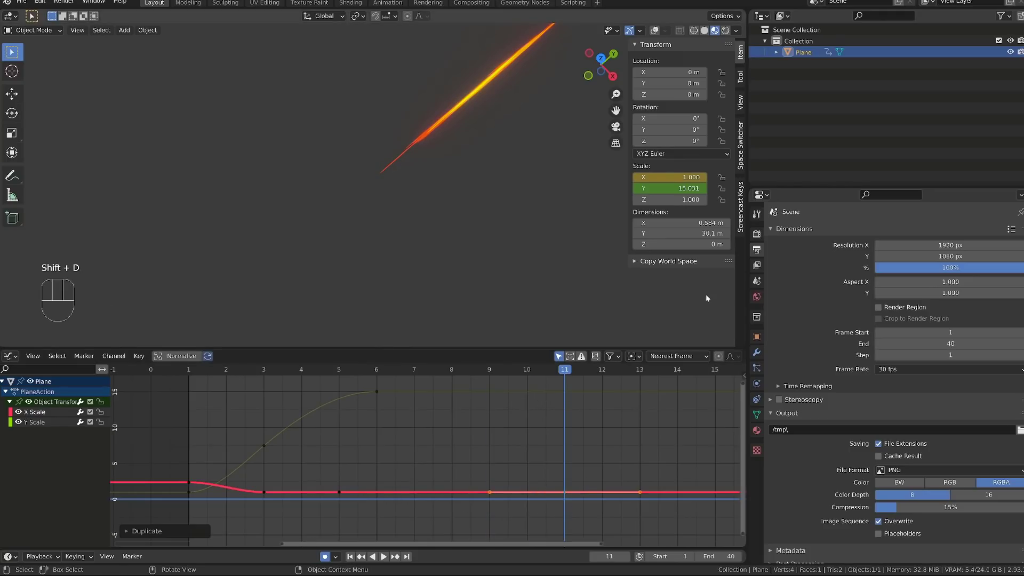
pyautogui.click(677, 178)
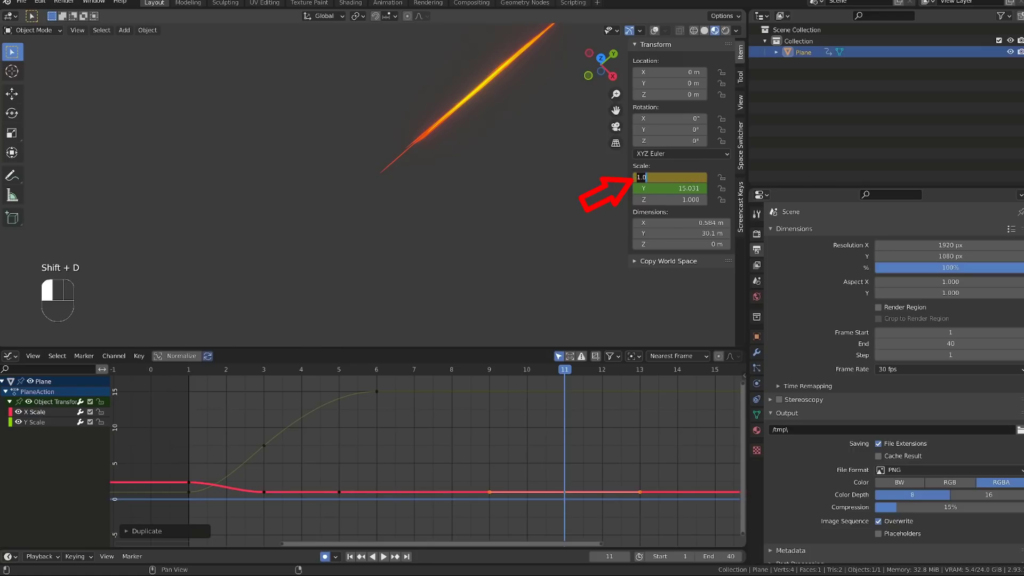
pyautogui.write('0')
pyautogui.press('Return')
# Step: Play the animation from its first frame to review the streak's stretching and thinning, and frame all curves
pyautogui.hotkey('shift', 'Left')
pyautogui.press('space')
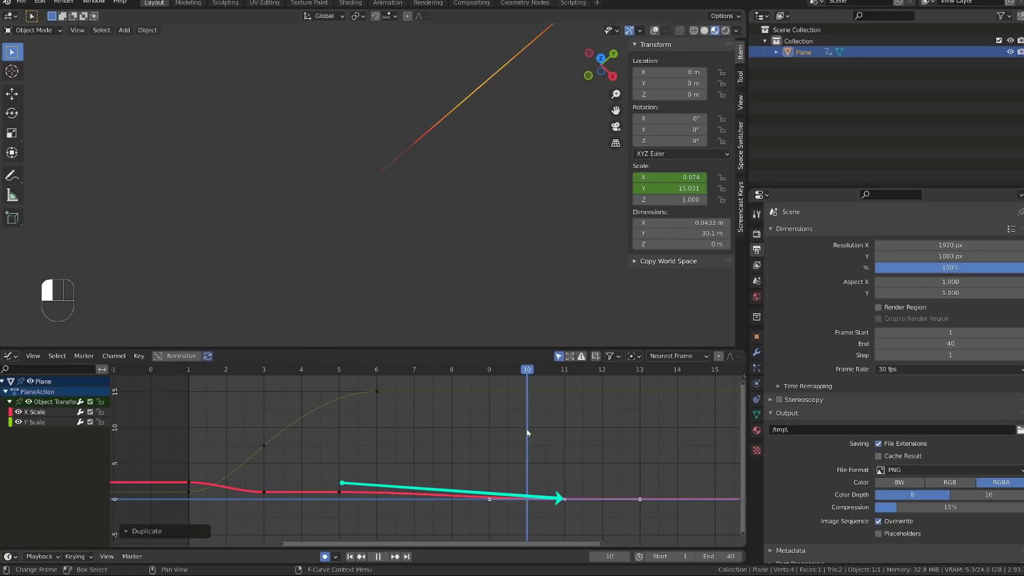
pyautogui.press('space')
pyautogui.press('Home')
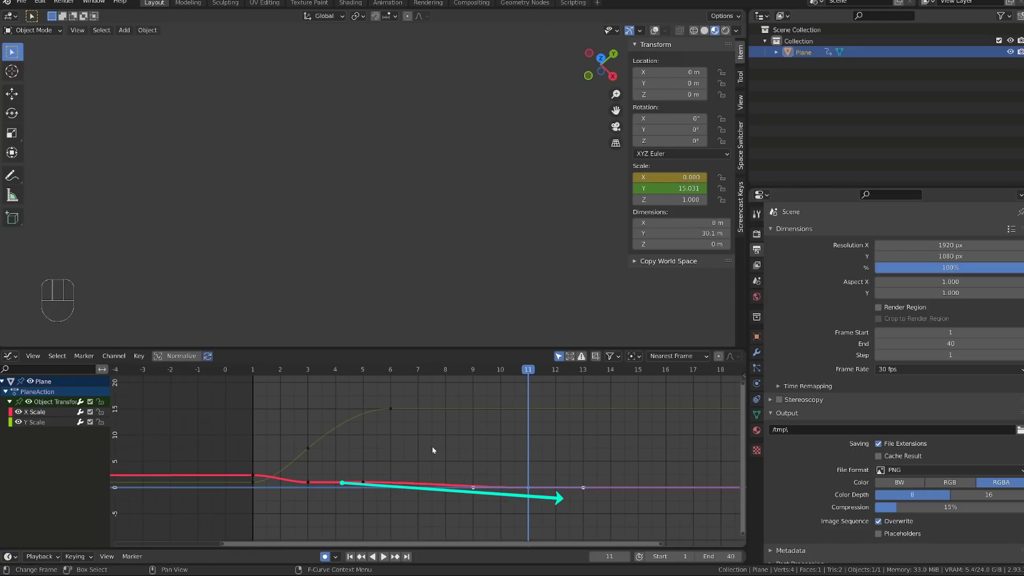
# Step: Duplicate the frame 6 Y Scale keyframe to frame 11 and raise it to about 21.9
pyautogui.click(393, 409)
pyautogui.scroll(-5, 404, 431)
pyautogui.moveTo(189, 370); pyautogui.dragTo(564, 443)
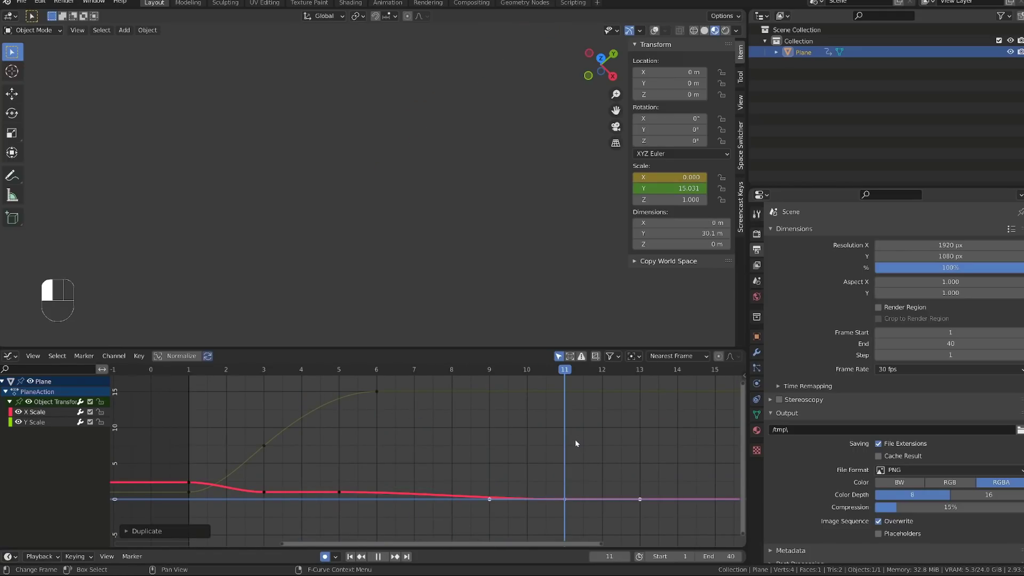
pyautogui.press('Home')
pyautogui.click(397, 411)
pyautogui.scroll(-2, 397, 410)
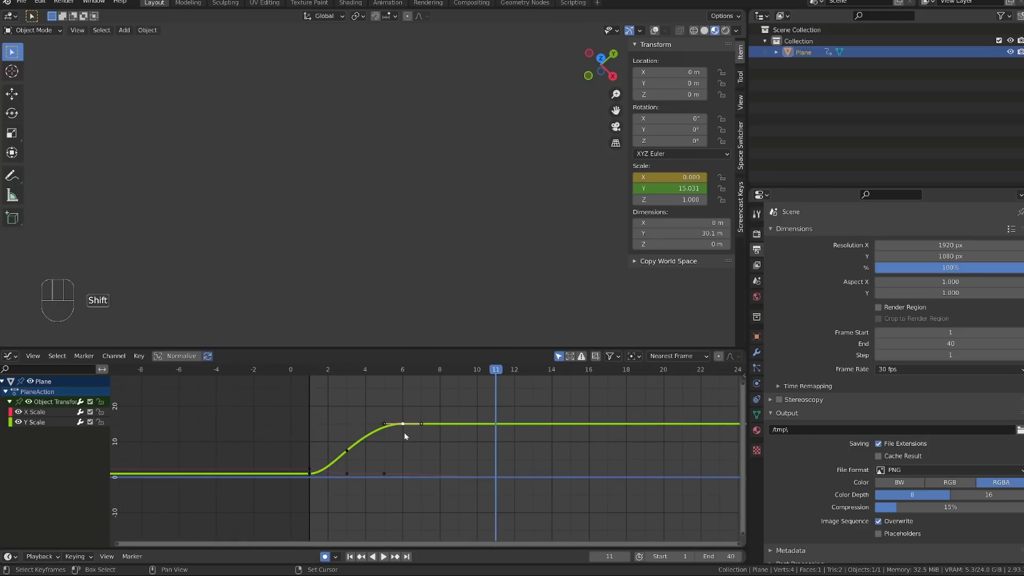
pyautogui.hotkey('shift', 'd')
pyautogui.press('g')
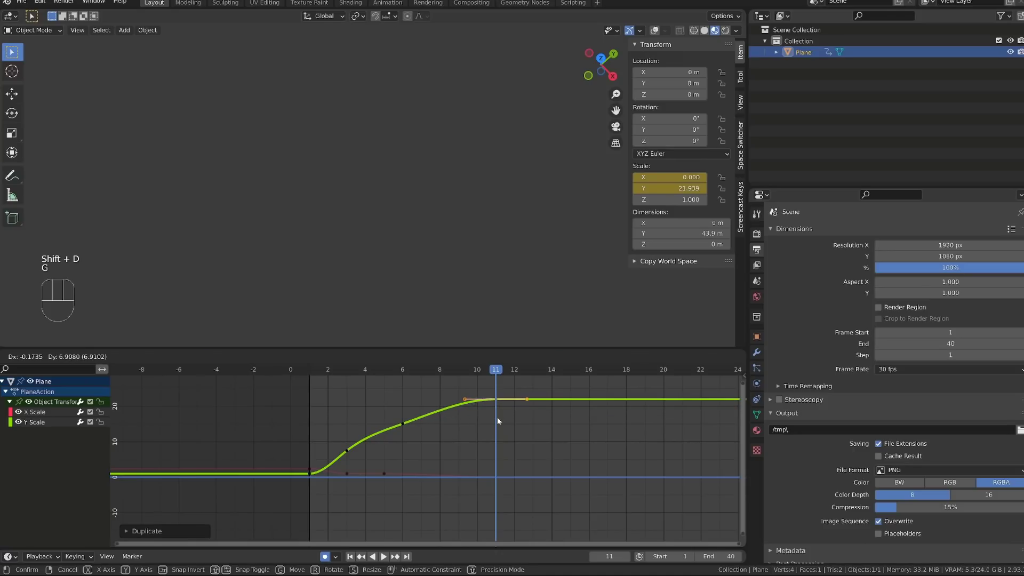
pyautogui.click(501, 418)
# Step: End the scene's frame range at frame 16 and play the animation from frame 1
pyautogui.moveTo(570, 369); pyautogui.dragTo(588, 373)
pyautogui.hotkey('ctrl', 'End')
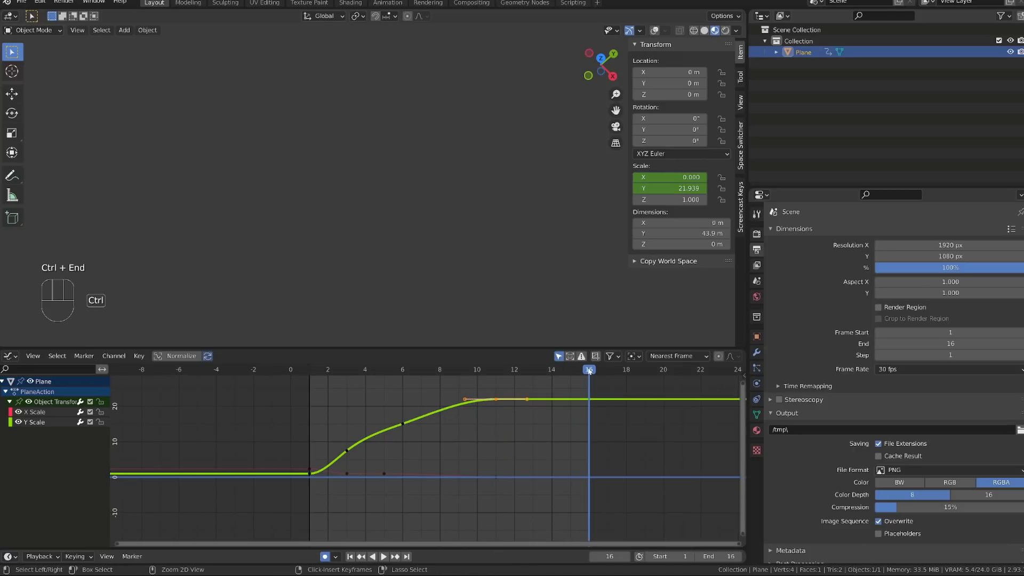
pyautogui.moveTo(308, 369)
pyautogui.mouseDown()
pyautogui.moveTo(483, 404)
pyautogui.moveTo(309, 368)
pyautogui.mouseUp()
pyautogui.moveTo(338, 288); pyautogui.dragTo(539, 201, button='middle')
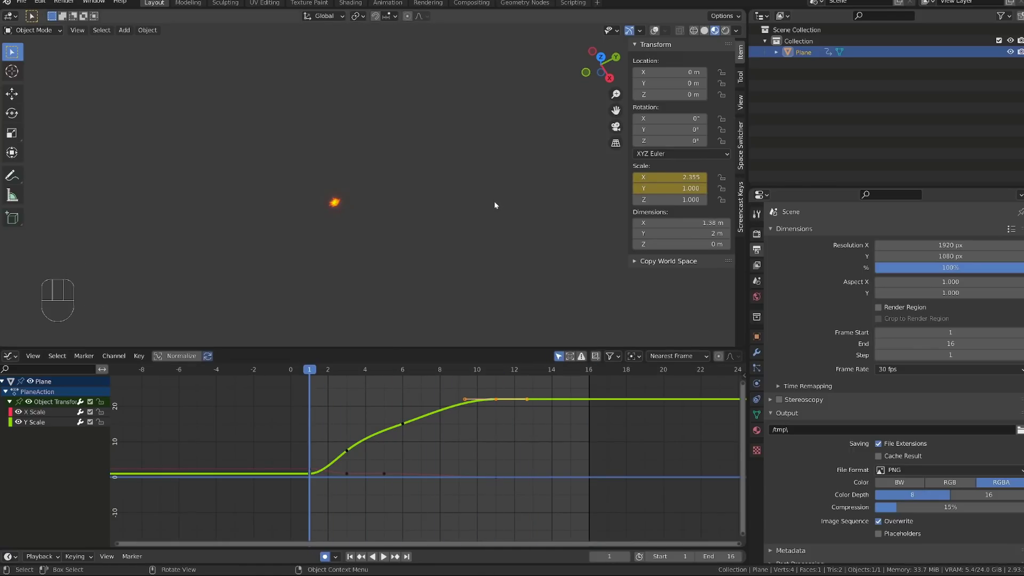
pyautogui.press('space')
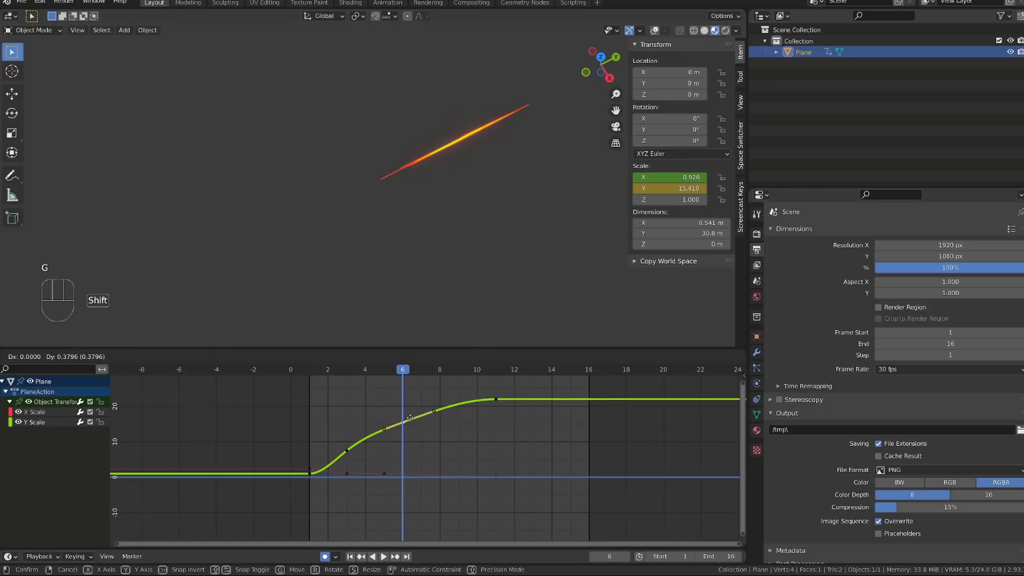
# Step: Raise the frame 6 Y Scale keyframe to about 15.9, set the frame 1 keyframes' handle type to Vector, and play the animation
pyautogui.click(411, 410)
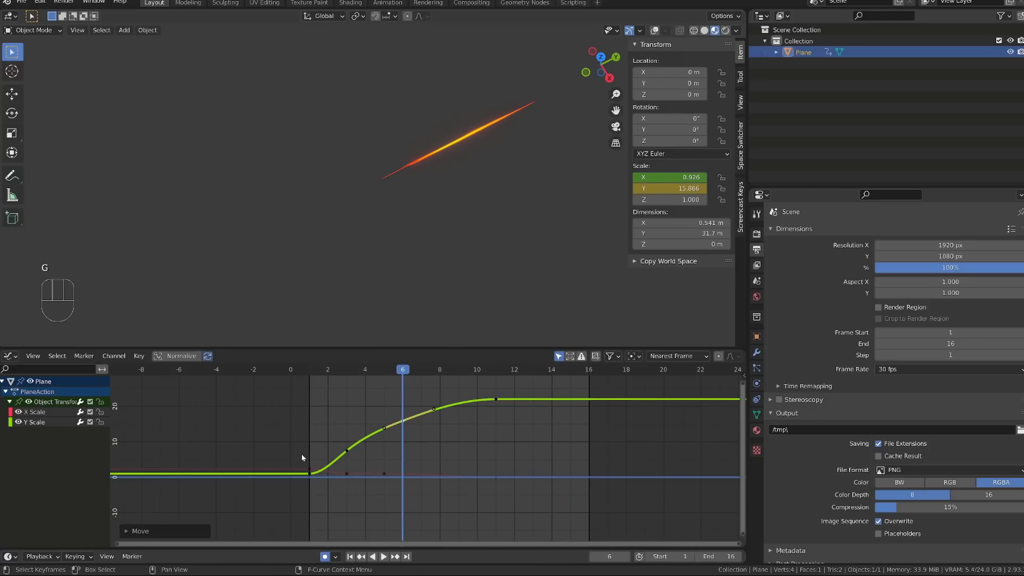
pyautogui.moveTo(301, 444); pyautogui.dragTo(318, 494)
pyautogui.click(315, 371)
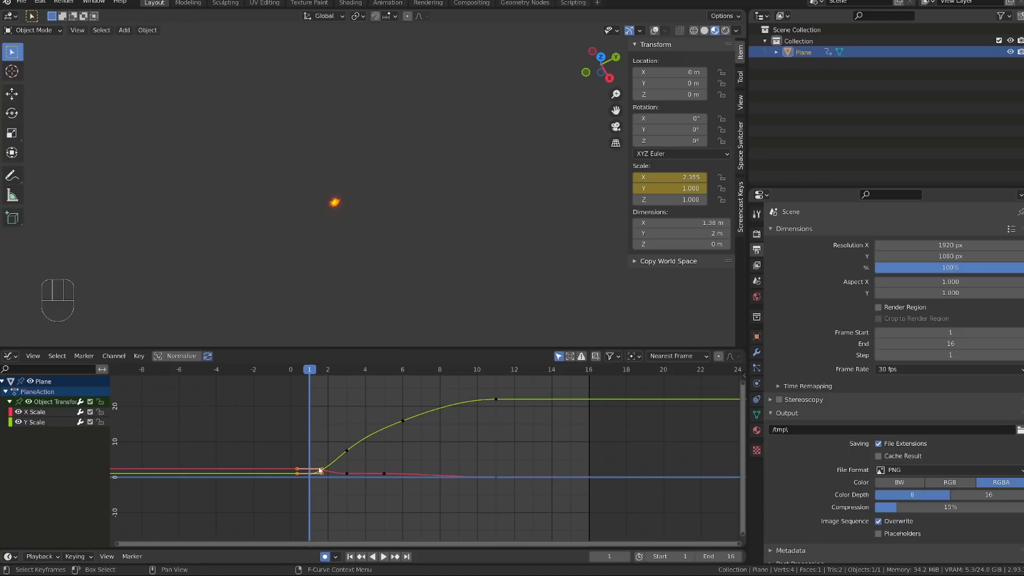
pyautogui.press('v')
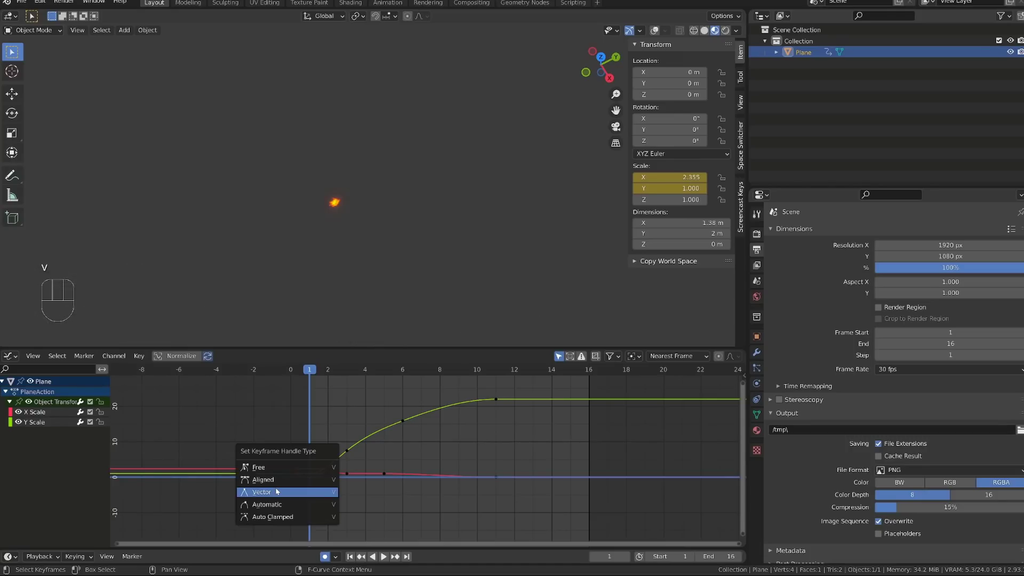
pyautogui.click(277, 491)
pyautogui.press('space')
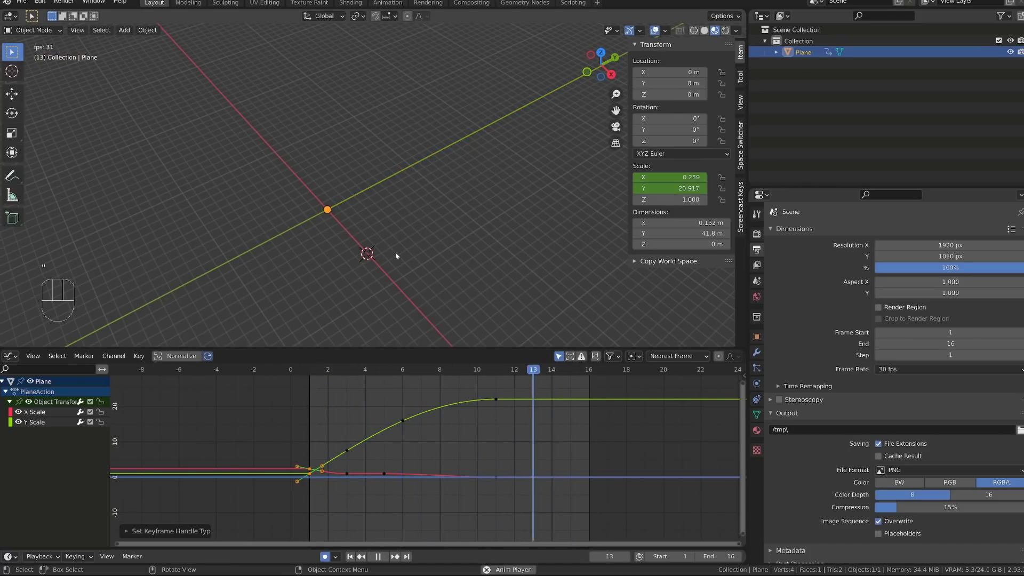
pyautogui.press('space')
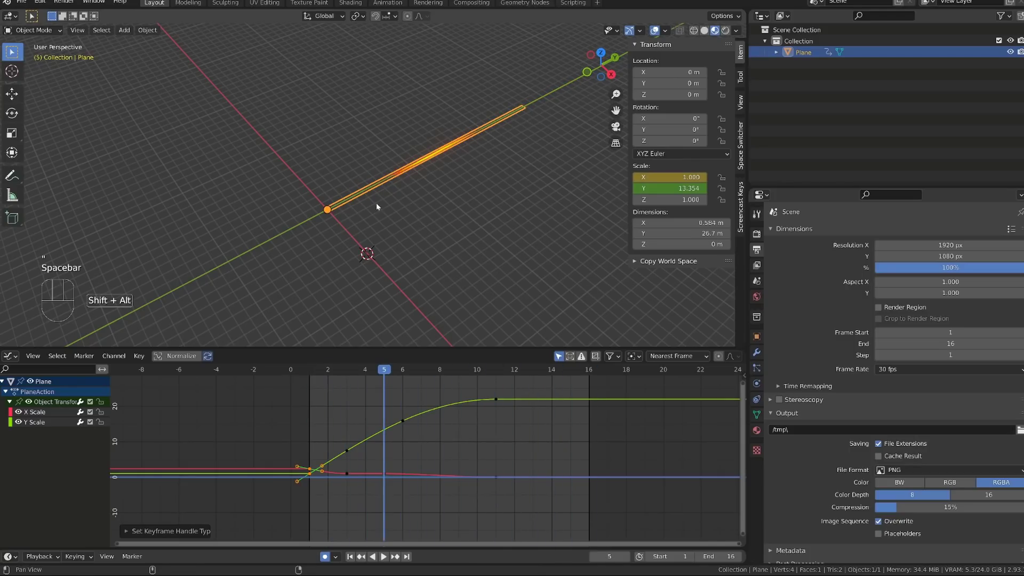
# Step: Duplicate the streak plane in place at frame 0 and rotate the copy to about 42° on Z
pyautogui.keyDown('alt'); pyautogui.keyDown('shift'); pyautogui.moveTo(376, 203); pyautogui.dragTo(399, 206); pyautogui.keyUp('shift'); pyautogui.keyUp('alt')
pyautogui.moveTo(309, 373); pyautogui.dragTo(293, 369)
pyautogui.scroll(3, 348, 281)
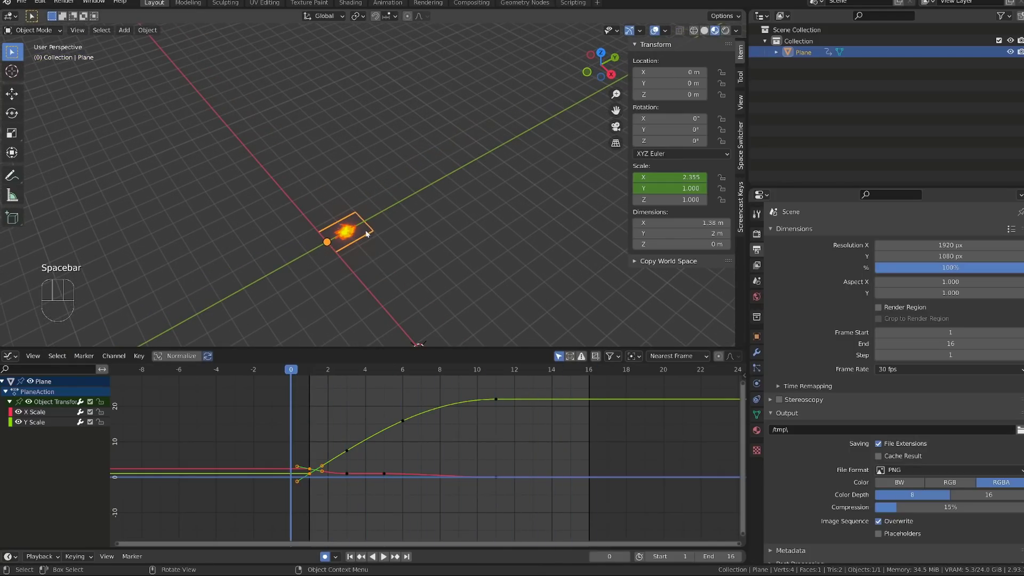
pyautogui.press('g')
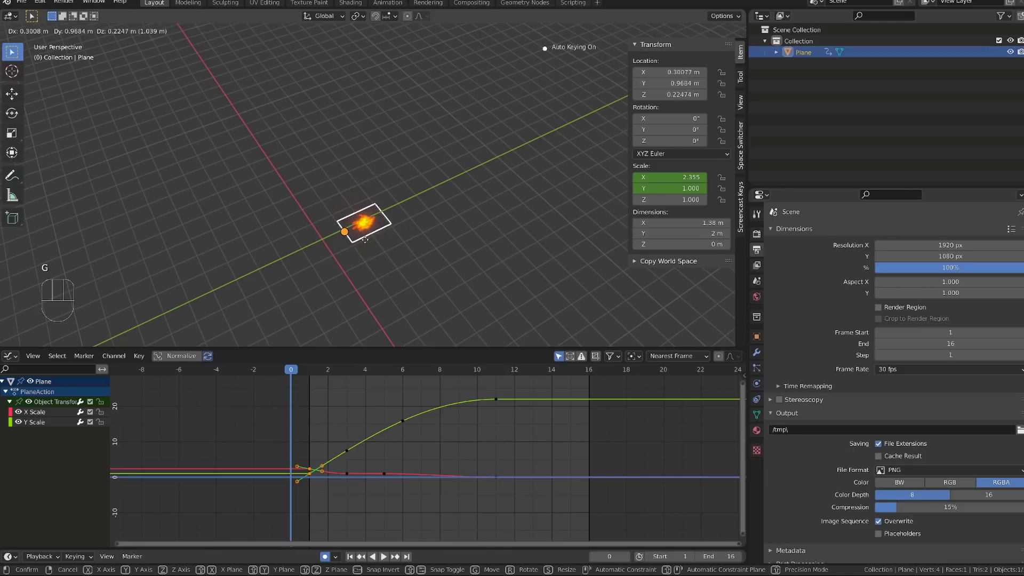
pyautogui.rightClick(348, 259)
pyautogui.moveTo(373, 275); pyautogui.dragTo(423, 218, button='middle')
pyautogui.hotkey('shift', 'd')
pyautogui.rightClick(371, 251)
pyautogui.press('r')
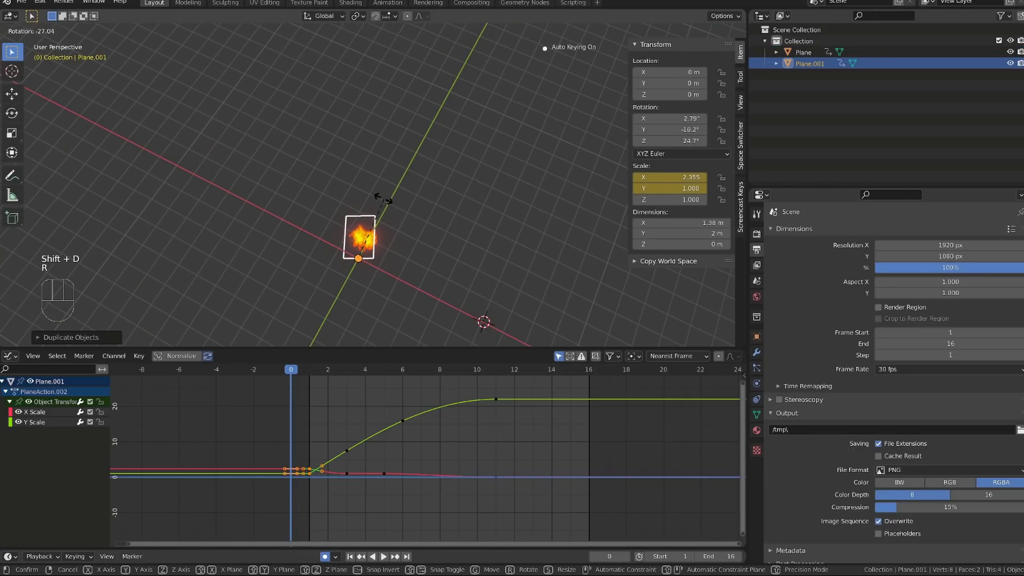
pyautogui.click(363, 196)
# Step: Duplicate the rotated streak in place and turn the new copy to the other side, about -45° on Z
pyautogui.moveTo(363, 197)
pyautogui.mouseDown(button='middle')
pyautogui.moveTo(391, 206)
pyautogui.moveTo(379, 207)
pyautogui.mouseUp(button='middle')
pyautogui.hotkey('shift', 'd')
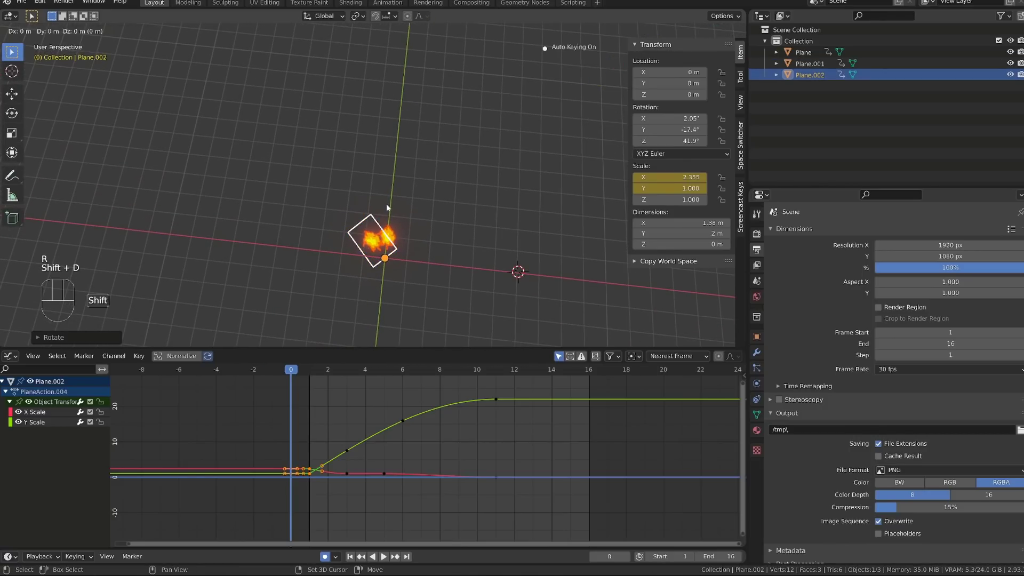
pyautogui.rightClick(387, 207)
pyautogui.press('r')
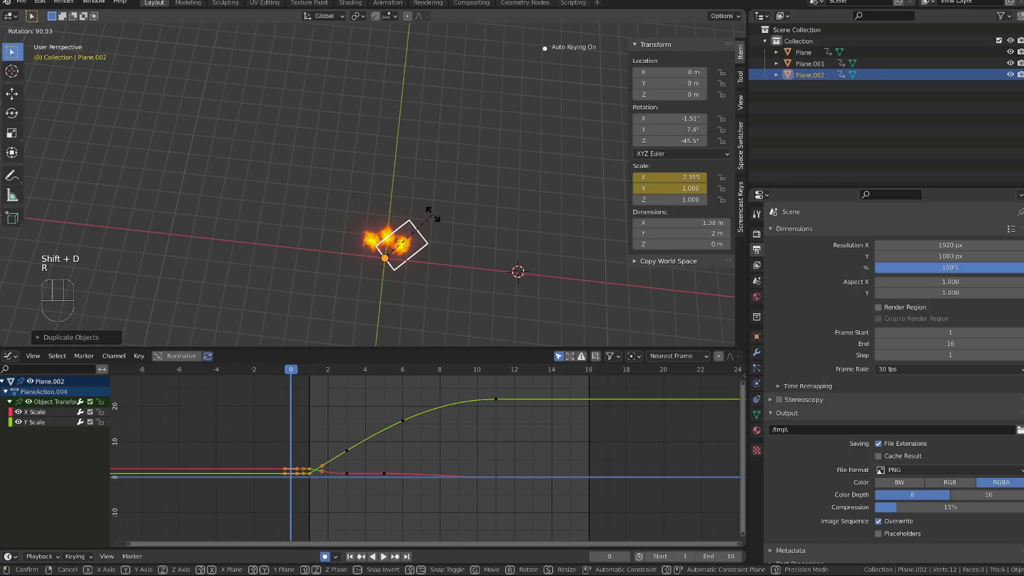
pyautogui.click(426, 212)
# Step: Shift all of Plane.001's scale keyframes after frame 1 one frame later, keeping their values, and play the result
pyautogui.press('space')
pyautogui.moveTo(369, 315); pyautogui.dragTo(455, 238, button='middle')
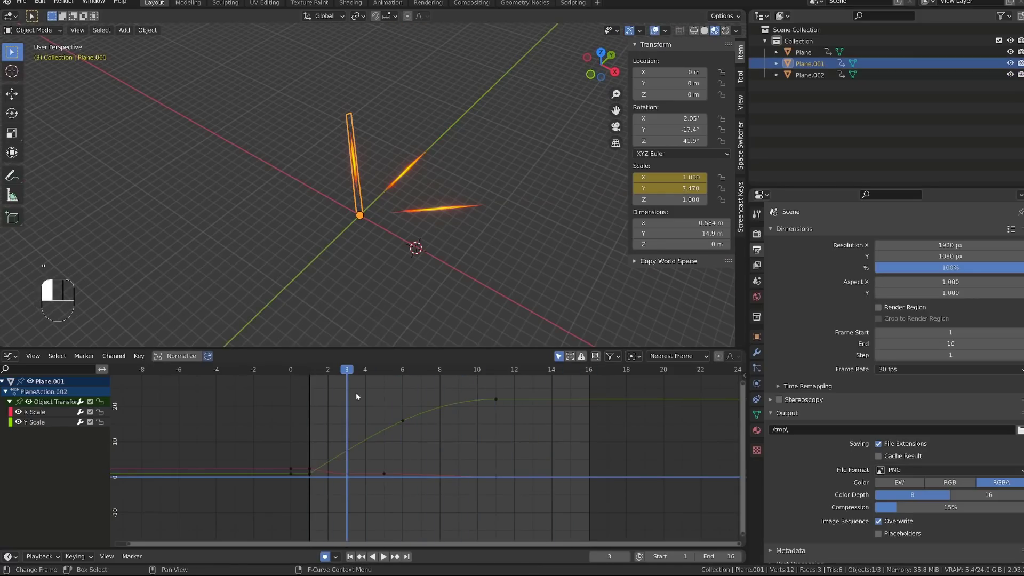
pyautogui.keyDown('ctrl'); pyautogui.moveTo(347, 419); pyautogui.dragTo(302, 391, button='middle'); pyautogui.keyUp('ctrl')
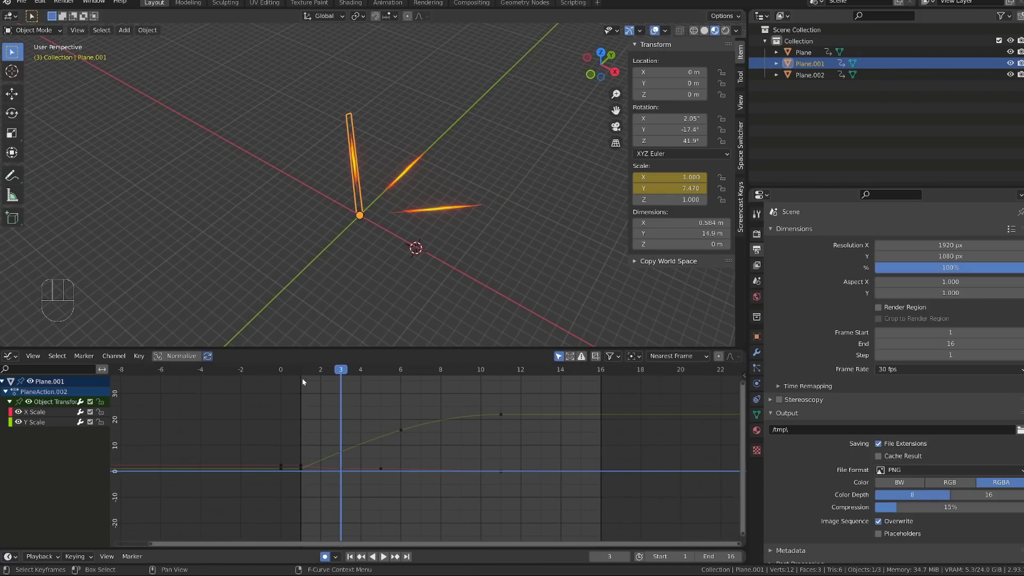
pyautogui.moveTo(300, 370)
pyautogui.mouseDown()
pyautogui.moveTo(418, 467)
pyautogui.moveTo(342, 444)
pyautogui.mouseUp()
pyautogui.moveTo(545, 509)
pyautogui.mouseDown()
pyautogui.moveTo(371, 401)
pyautogui.moveTo(333, 394)
pyautogui.mouseUp()
pyautogui.press('g')
pyautogui.press('x')
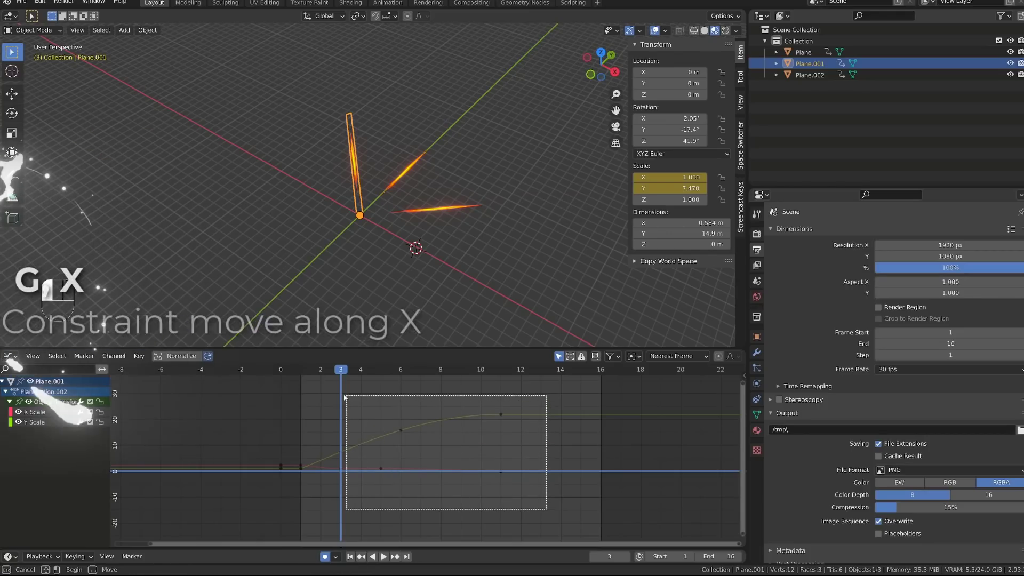
pyautogui.click(347, 400)
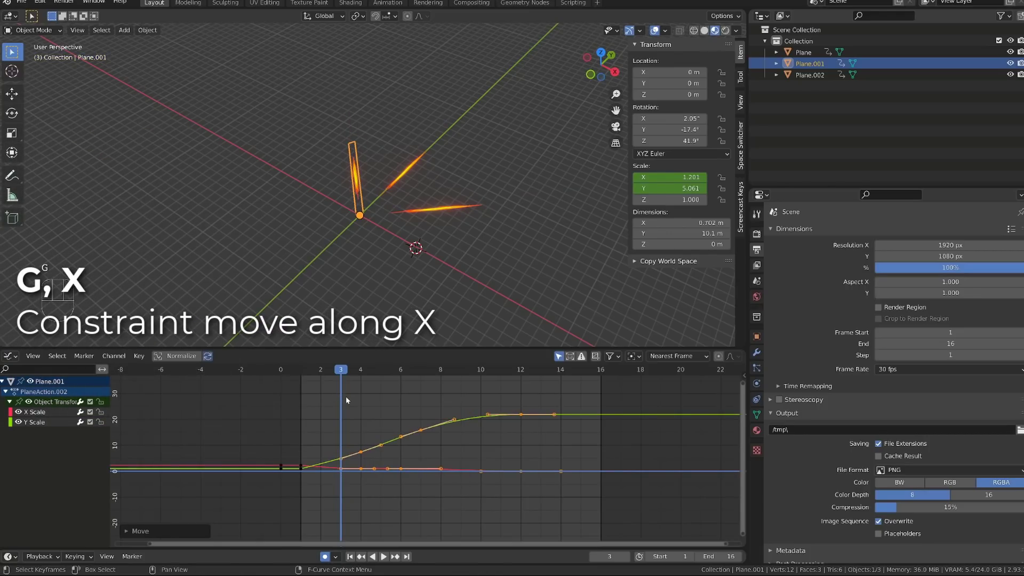
pyautogui.press('space')
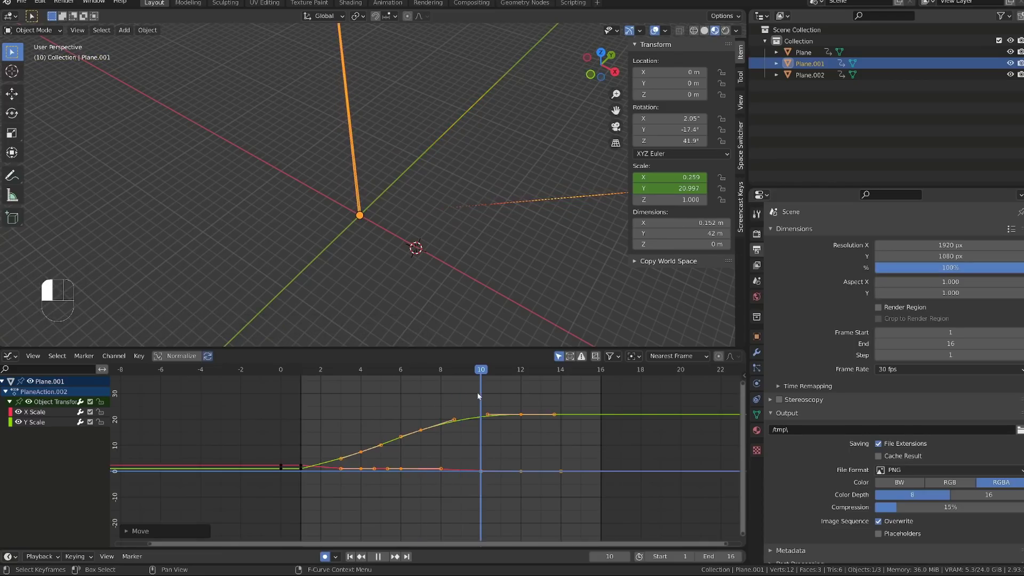
pyautogui.press('space')
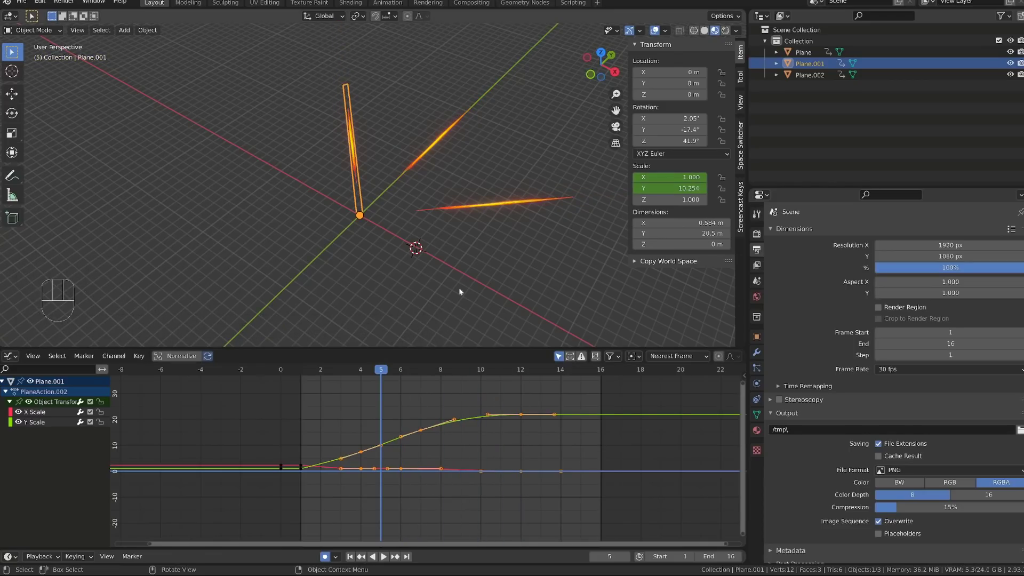
# Step: Shift all of Plane.002's scale keyframes after frame 1 one frame earlier and play the animation without overlays
pyautogui.click(476, 212)
pyautogui.moveTo(563, 515)
pyautogui.mouseDown()
pyautogui.moveTo(338, 396)
pyautogui.moveTo(320, 369)
pyautogui.mouseUp()
pyautogui.press('g')
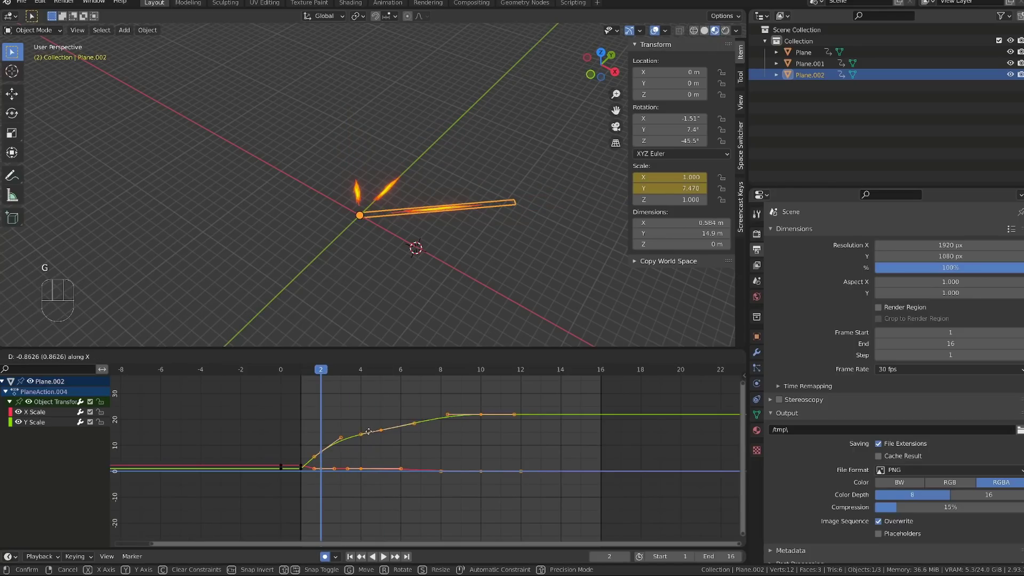
pyautogui.click(369, 430)
pyautogui.press('space')
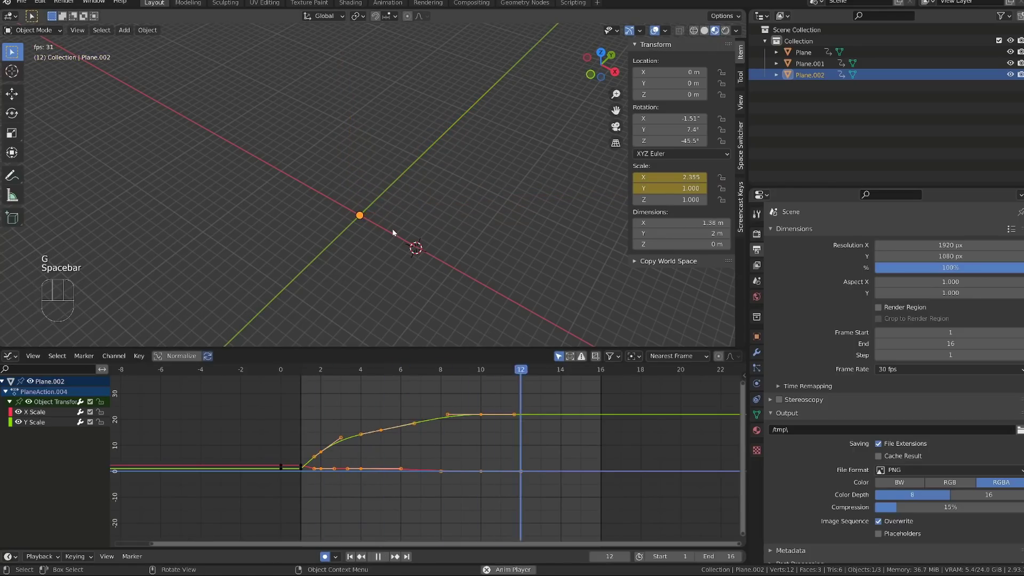
pyautogui.press('space')
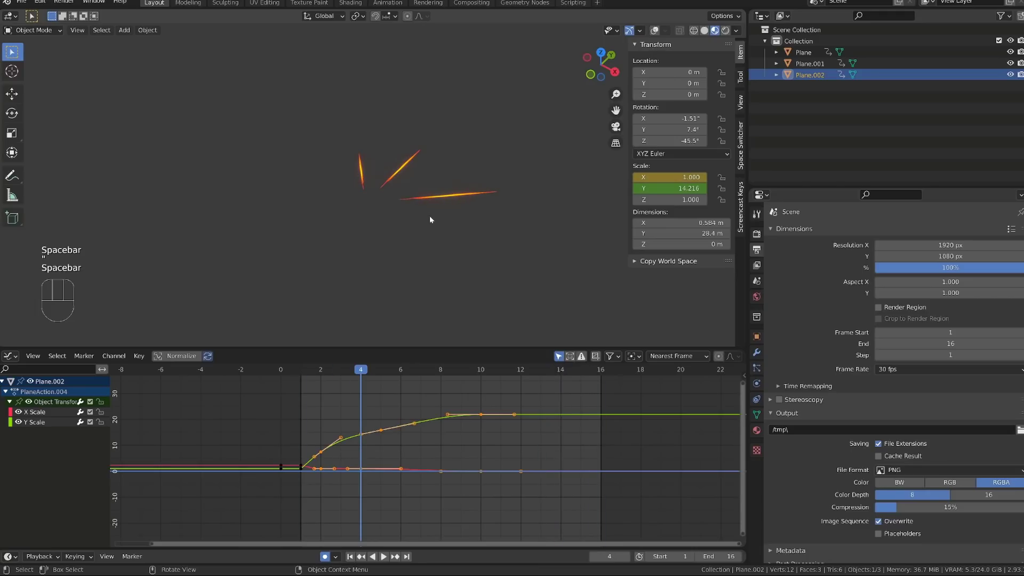
pyautogui.hotkey('shift', 'alt', 'z')
pyautogui.scroll(1, 375, 399)
# Step: Raise the original streak's Y Scale keyframes after frame 1 by about 1.6 so it stretches farther
pyautogui.click(375, 398)
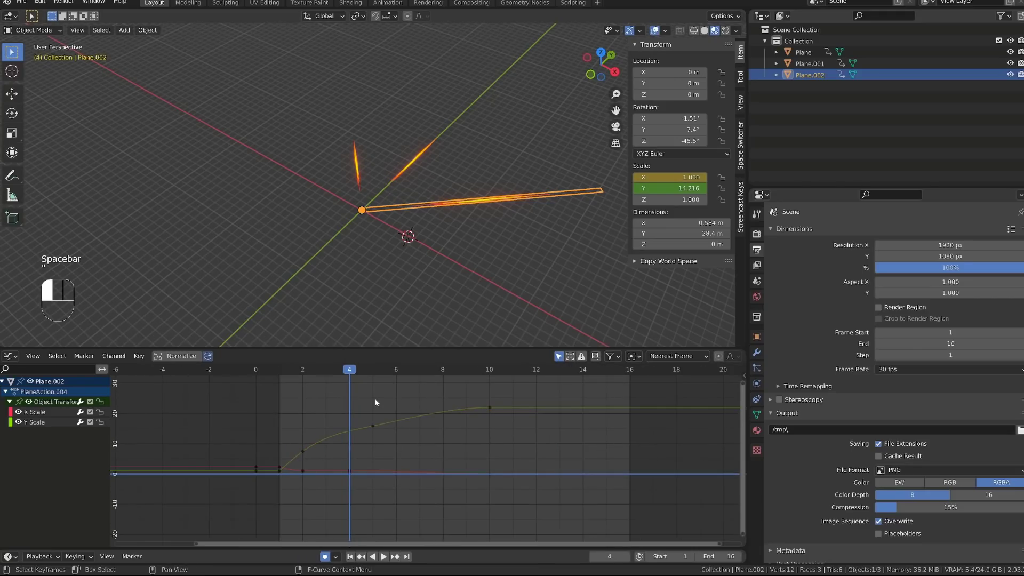
pyautogui.moveTo(368, 369); pyautogui.dragTo(395, 368)
pyautogui.click(418, 160)
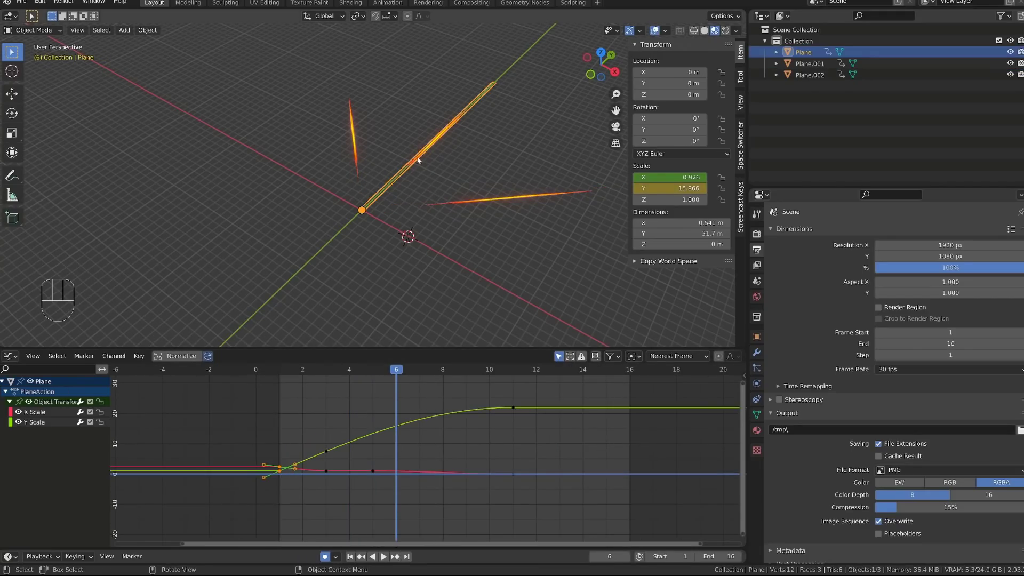
pyautogui.keyDown('alt'); pyautogui.keyDown('shift'); pyautogui.moveTo(336, 417); pyautogui.dragTo(335, 427); pyautogui.keyUp('shift'); pyautogui.keyUp('alt')
pyautogui.moveTo(335, 426); pyautogui.dragTo(334, 434, button='middle')
pyautogui.moveTo(289, 405); pyautogui.dragTo(548, 475)
pyautogui.press('g')
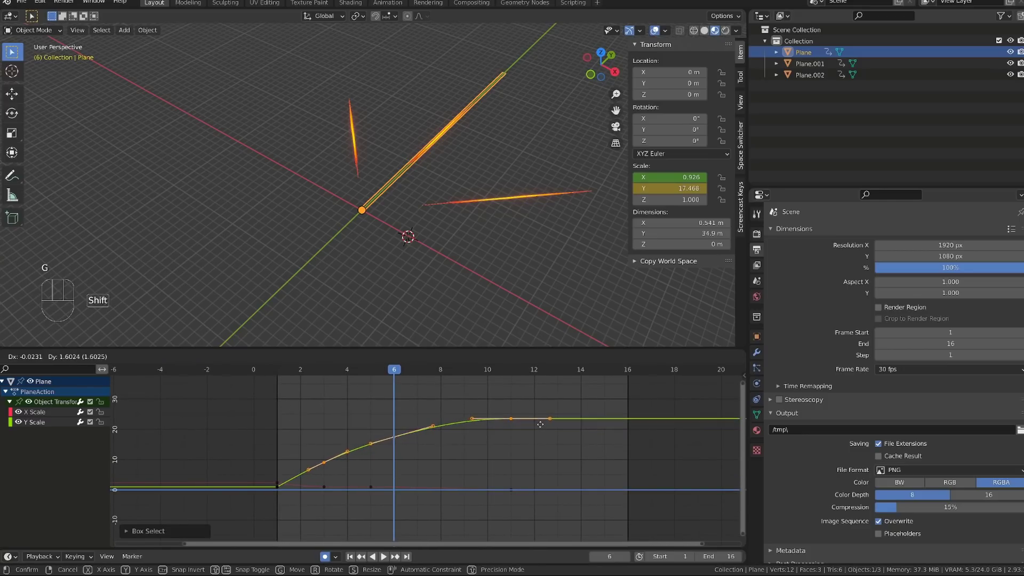
pyautogui.click(548, 470)
# Step: Raise the original streak's X Scale keyframes at frames 1 and 3, with frame 3 at about 1.9, and play the animation
pyautogui.click(277, 484)
pyautogui.hotkey('shift', 'Left')
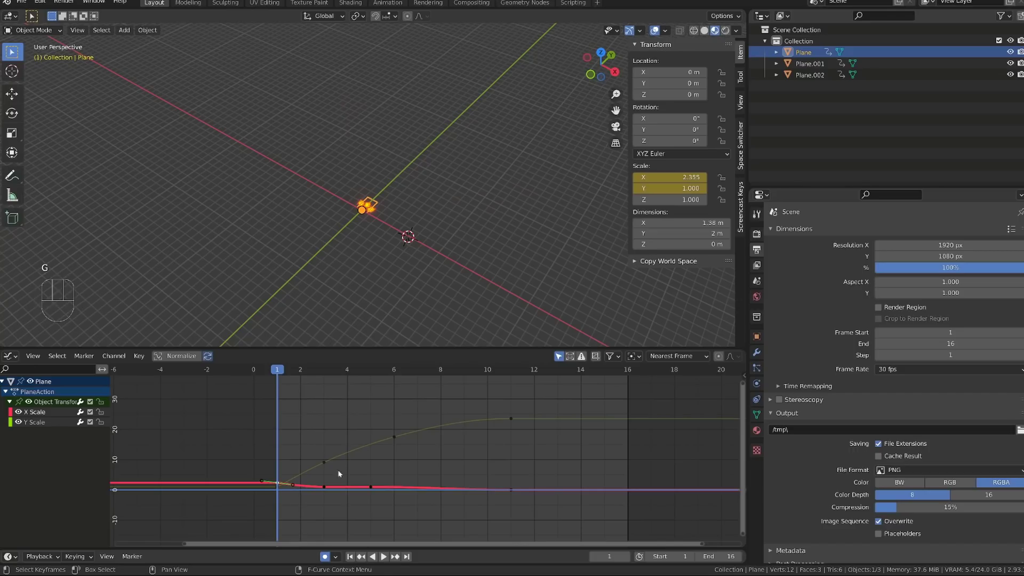
pyautogui.press('g')
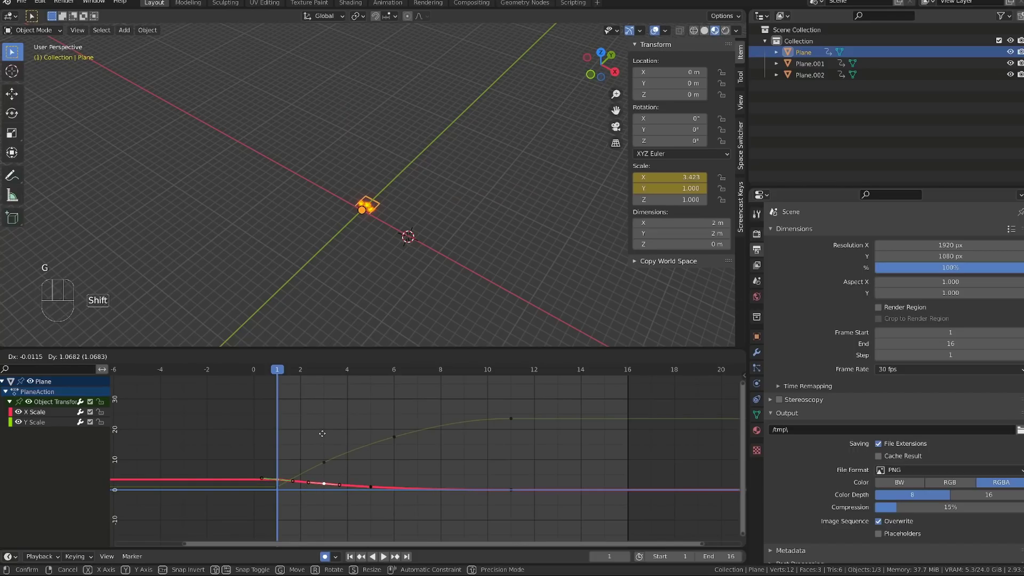
pyautogui.click(322, 440)
pyautogui.press('space')
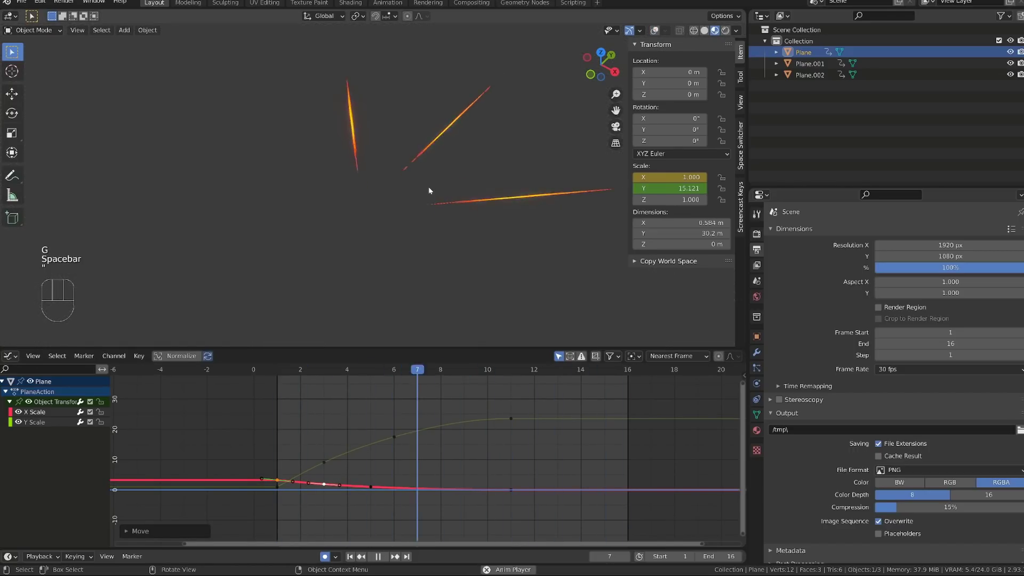
pyautogui.press('space')
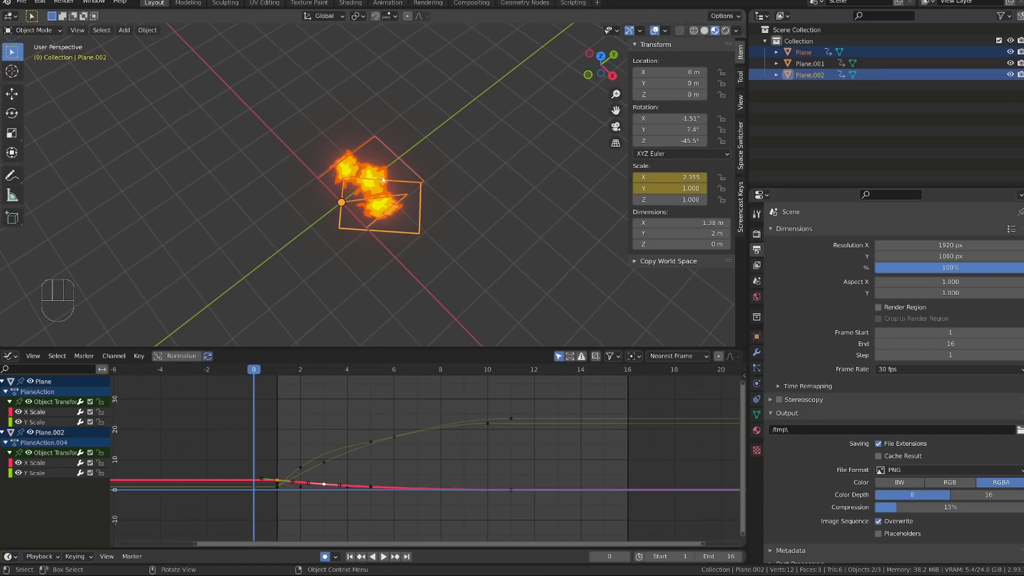
# Step: Duplicate two of the streaks beside the originals at frame 0 and free-rotate the copies into new directions
pyautogui.hotkey('shift', 'd')
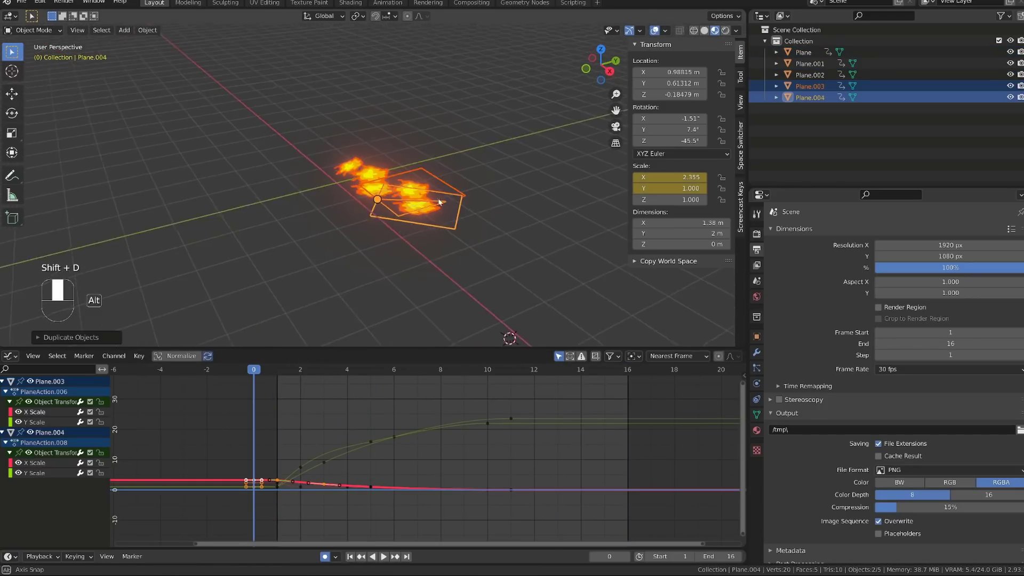
pyautogui.press('r')
pyautogui.press('r')
pyautogui.press('r')
pyautogui.click(346, 218)
pyautogui.click(345, 218)
pyautogui.press('r')
pyautogui.press('r')
pyautogui.click(422, 224)
pyautogui.press('r')
pyautogui.press('r')
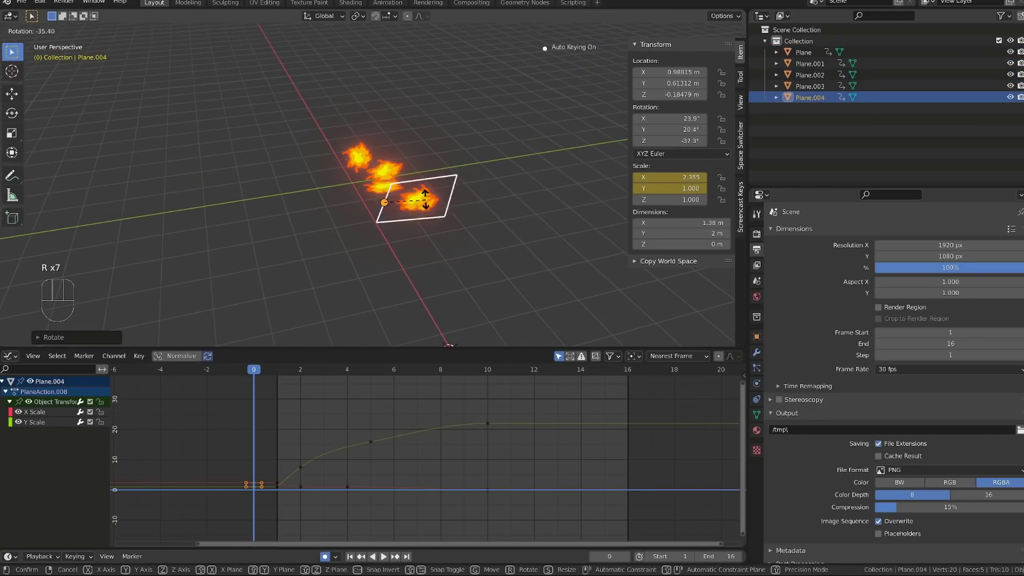
pyautogui.click(427, 201)
# Step: Free-rotate individual streaks, including Plane.003 and Plane.001 at frame 3, so they fan out in different 3D directions
pyautogui.click(411, 187)
pyautogui.moveTo(459, 179); pyautogui.dragTo(400, 181, button='middle')
pyautogui.press('r')
pyautogui.press('r')
pyautogui.moveTo(253, 369); pyautogui.dragTo(323, 373)
pyautogui.click(494, 130)
pyautogui.press('r')
pyautogui.press('r')
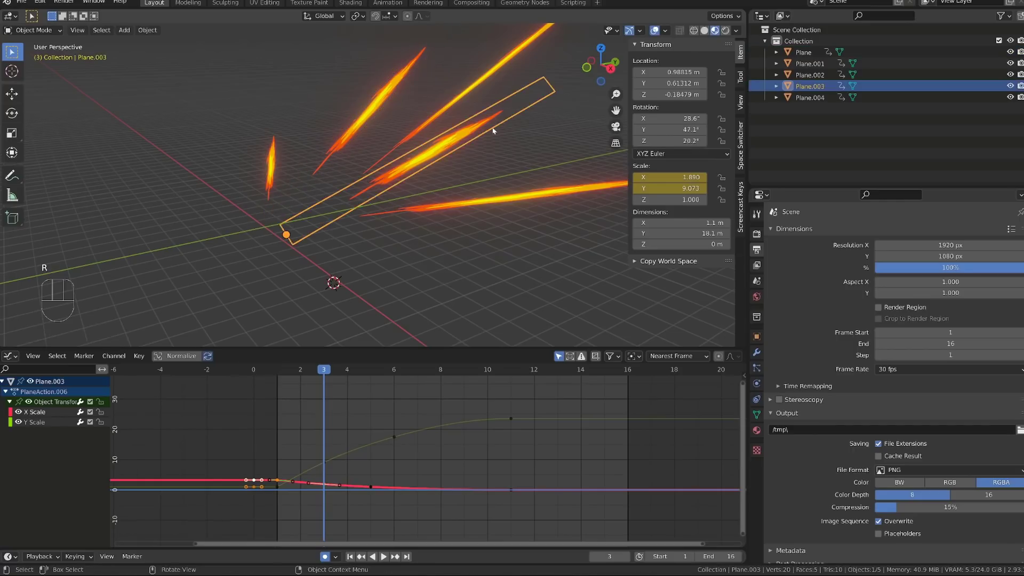
pyautogui.click(270, 164)
pyautogui.press('r')
pyautogui.press('r')
# Step: Add a camera and align it to the current 3D view so it frames the fan of streaks
pyautogui.moveTo(394, 137); pyautogui.dragTo(411, 193, button='middle')
pyautogui.hotkey('shift', 'a')
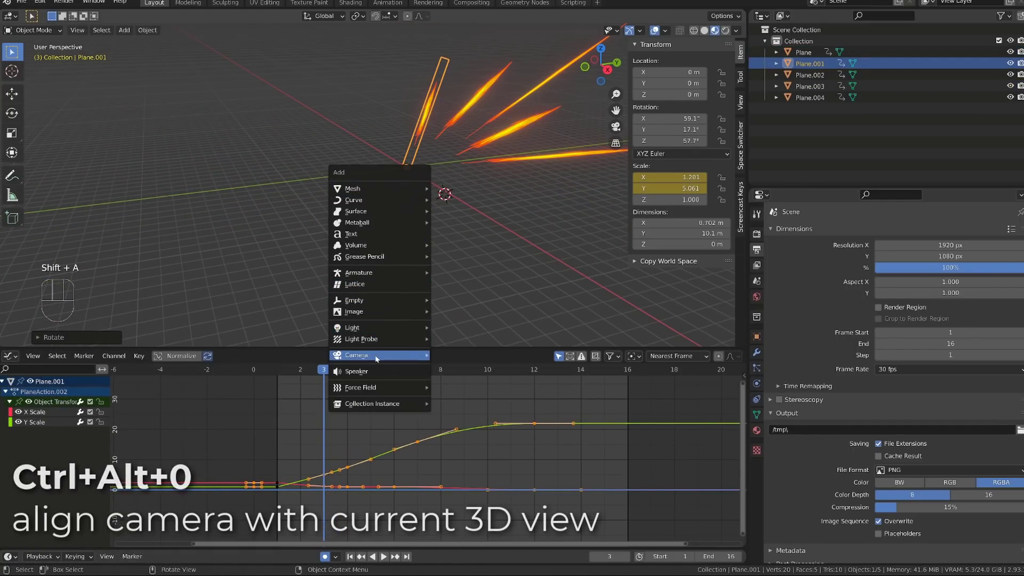
pyautogui.moveTo(376, 359)
pyautogui.click(448, 355)
pyautogui.moveTo(434, 246)
pyautogui.keyDown('alt'); pyautogui.mouseDown()
pyautogui.moveTo(447, 243)
pyautogui.moveTo(389, 292)
pyautogui.moveTo(404, 270)
pyautogui.moveTo(475, 254)
pyautogui.moveTo(445, 255)
pyautogui.mouseUp(); pyautogui.keyUp('alt')
pyautogui.press('ctrl+alt+KP_0')
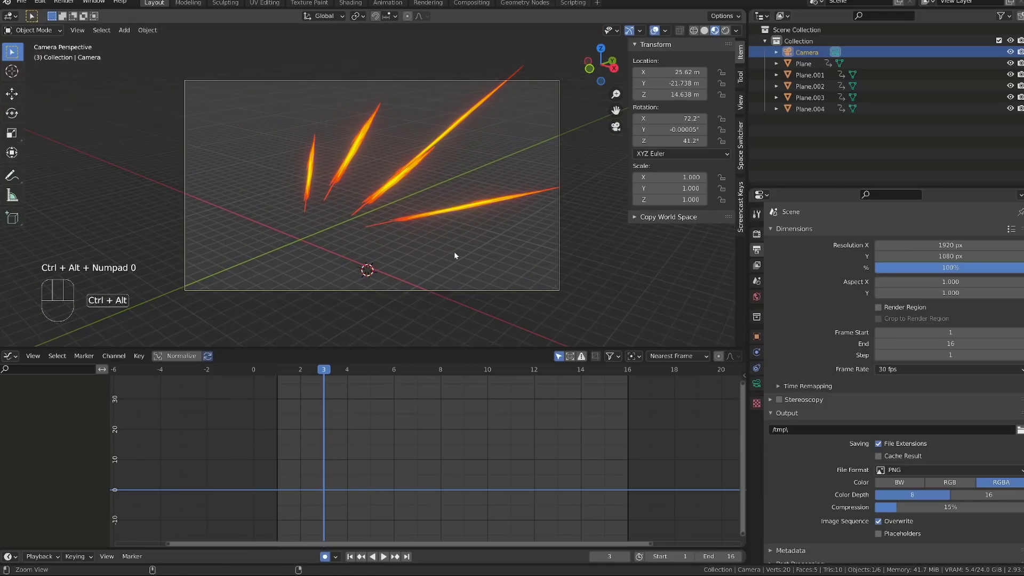
# Step: Set the camera's viewport passepartout to 1.000 and play the animation through the camera
pyautogui.click(756, 383)
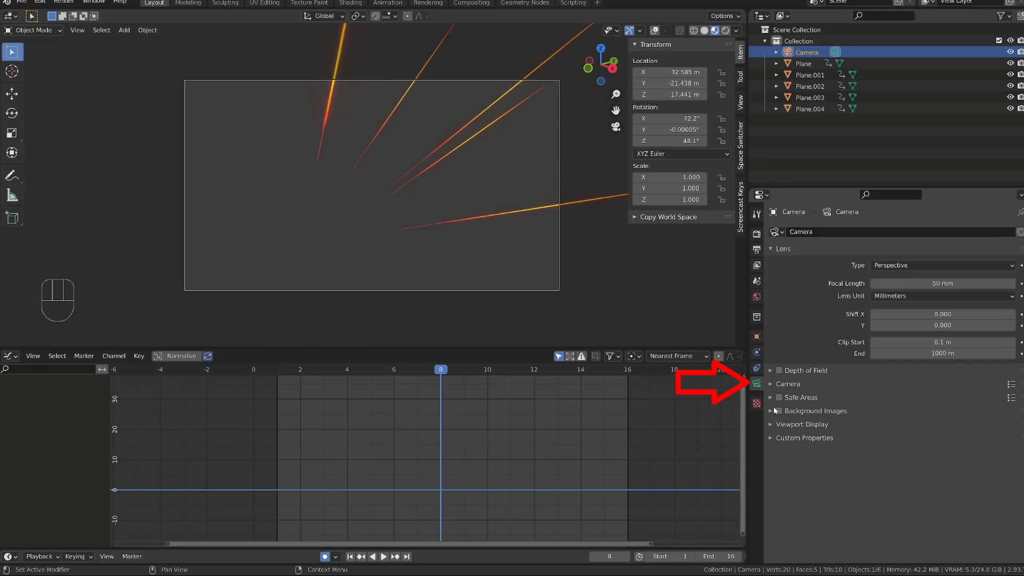
pyautogui.click(770, 423)
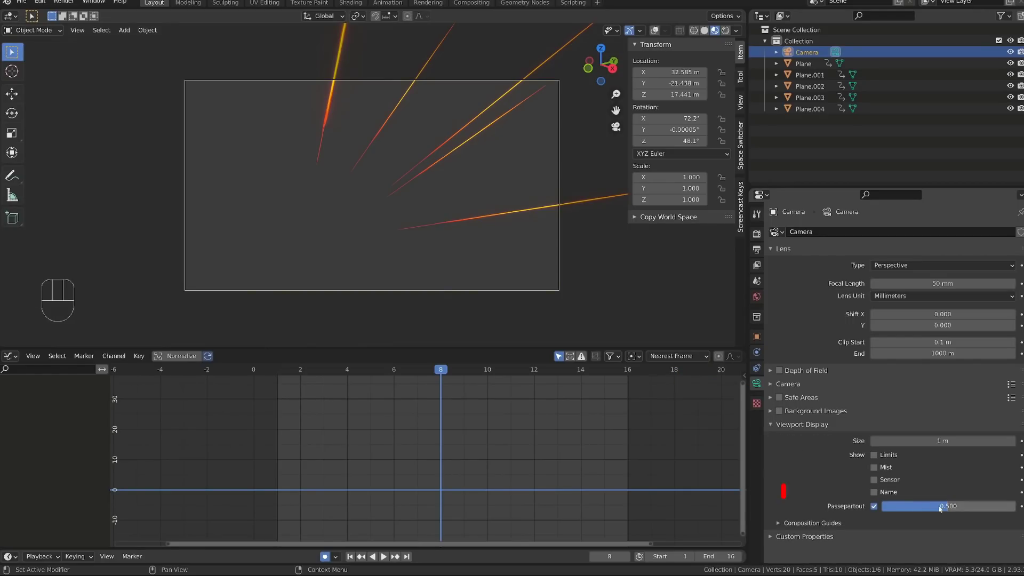
pyautogui.moveTo(948, 506); pyautogui.dragTo(951, 506)
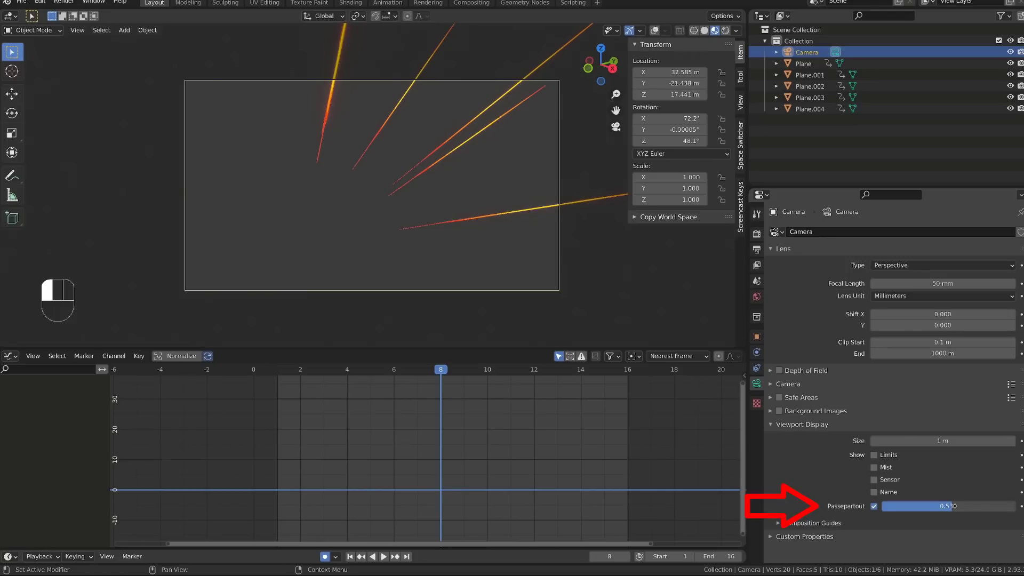
pyautogui.moveTo(951, 506); pyautogui.dragTo(1013, 506)
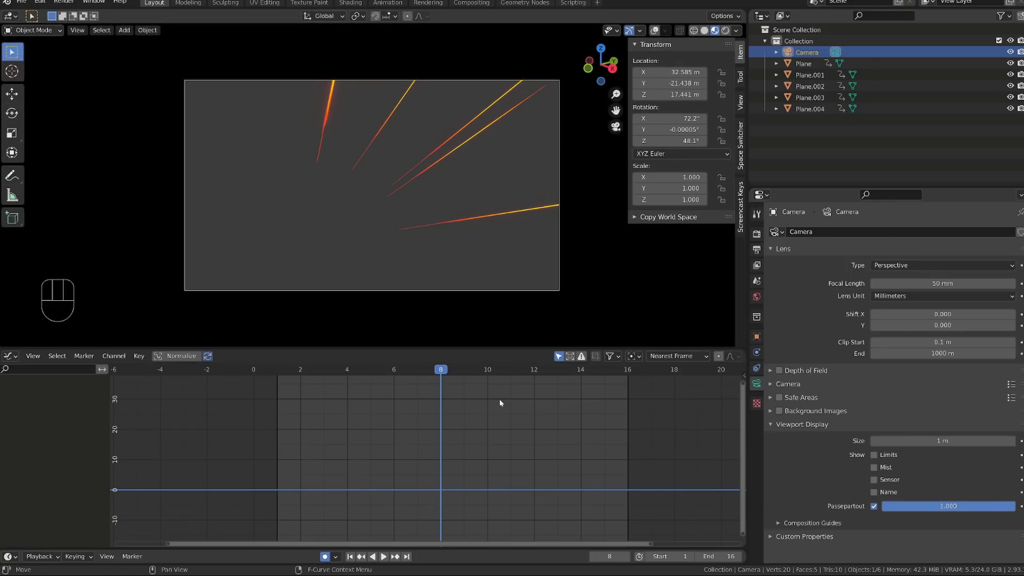
pyautogui.press('space')
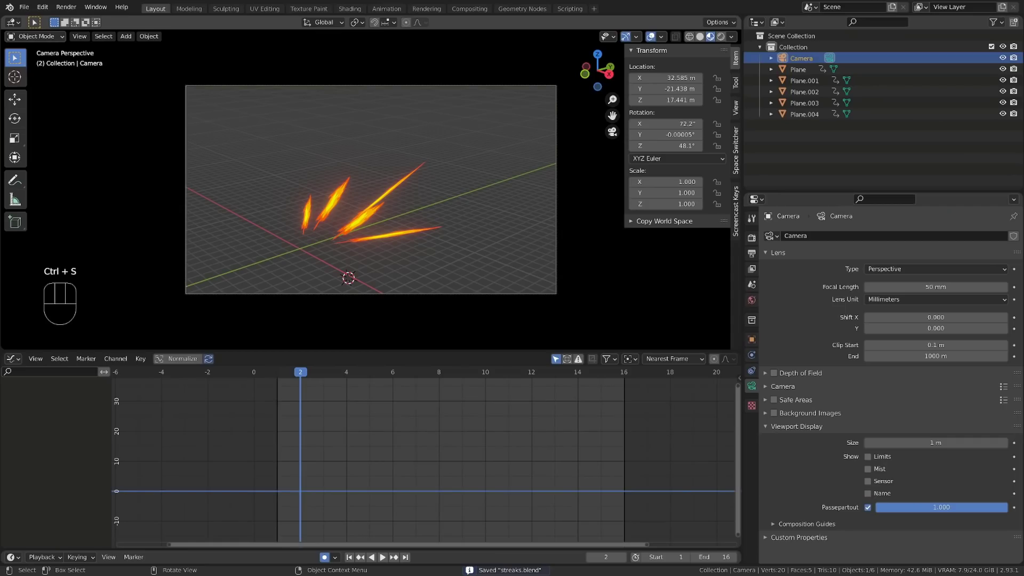
# Step: Reset the 3D cursor to the world origin and add a mesh circle there
pyautogui.click(445, 232)
pyautogui.moveTo(477, 201)
pyautogui.mouseDown(button='middle')
pyautogui.moveTo(457, 192)
pyautogui.moveTo(414, 231)
pyautogui.mouseUp(button='middle')
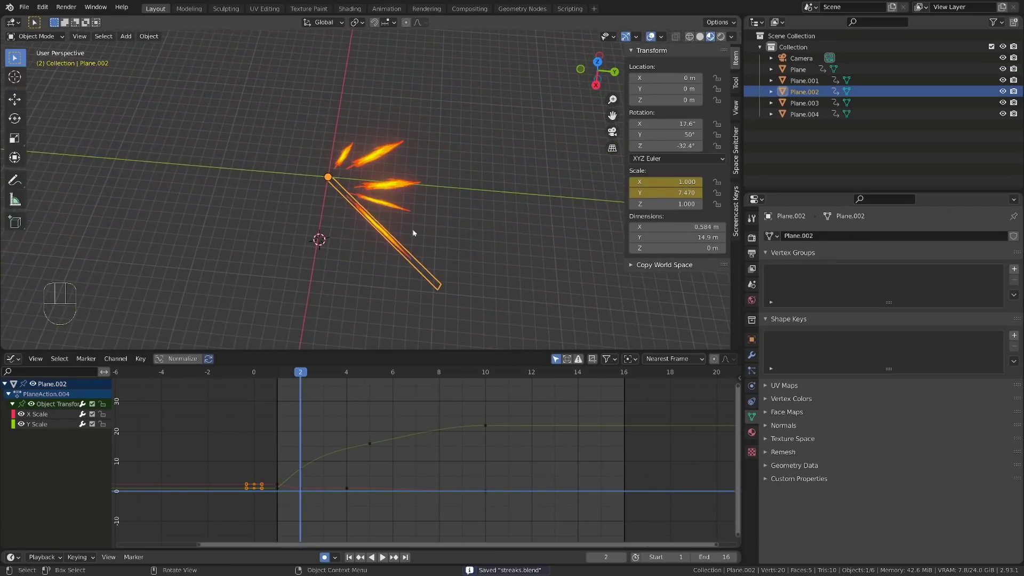
pyautogui.hotkey('shift', 'c')
pyautogui.moveTo(349, 222)
pyautogui.mouseDown(button='middle')
pyautogui.moveTo(417, 236)
pyautogui.moveTo(350, 136)
pyautogui.mouseUp(button='middle')
pyautogui.hotkey('shift', 'a')
pyautogui.moveTo(314, 32)
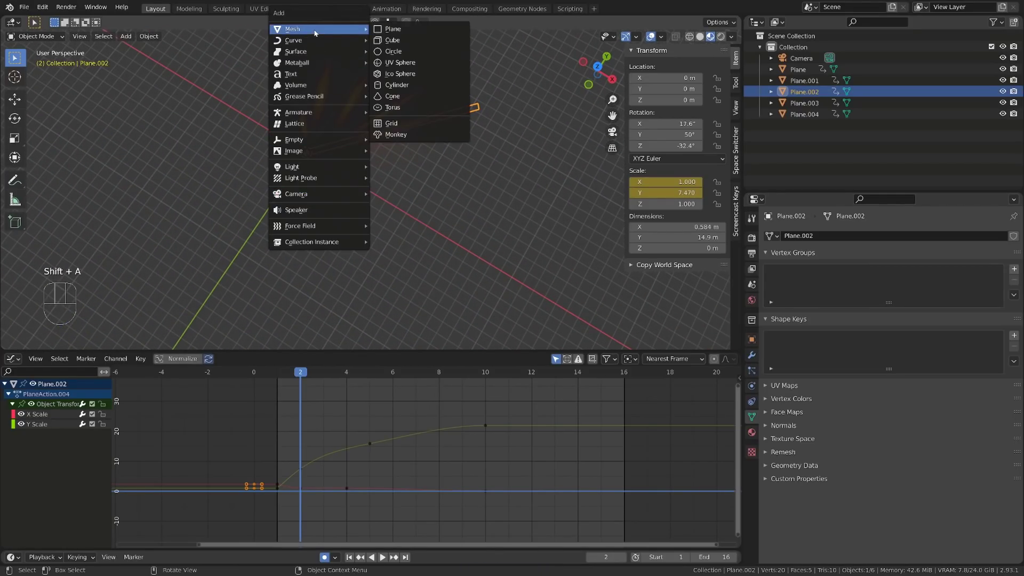
pyautogui.click(402, 52)
pyautogui.moveTo(322, 167); pyautogui.dragTo(368, 242, button='middle')
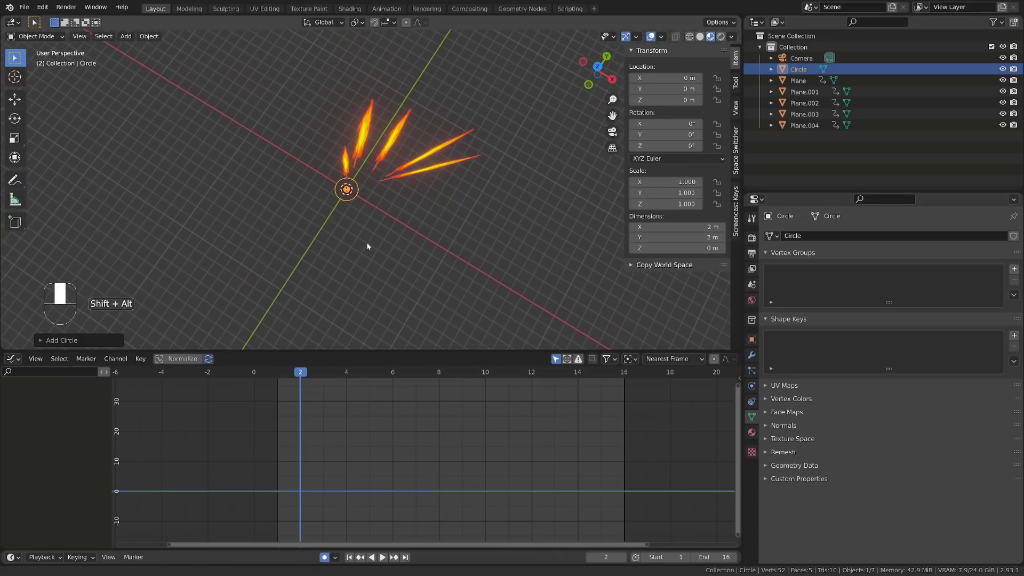
# Step: Extrude the circle's edge loop and scale it inward to form a disc with a small central hole
pyautogui.press('KP_Decimal')
pyautogui.press('Tab')
pyautogui.scroll(-4, 394, 253)
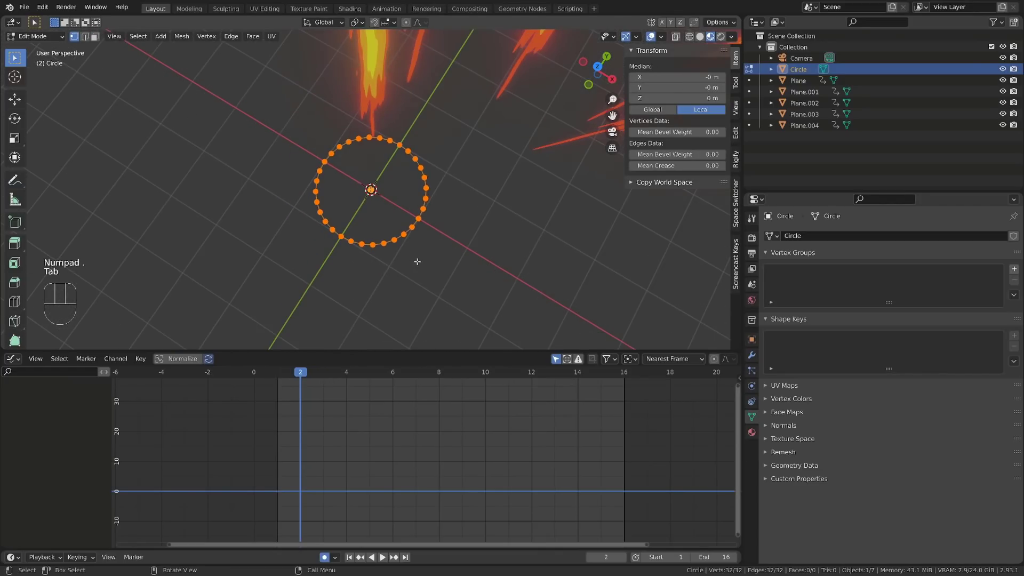
pyautogui.press('e')
pyautogui.press('s')
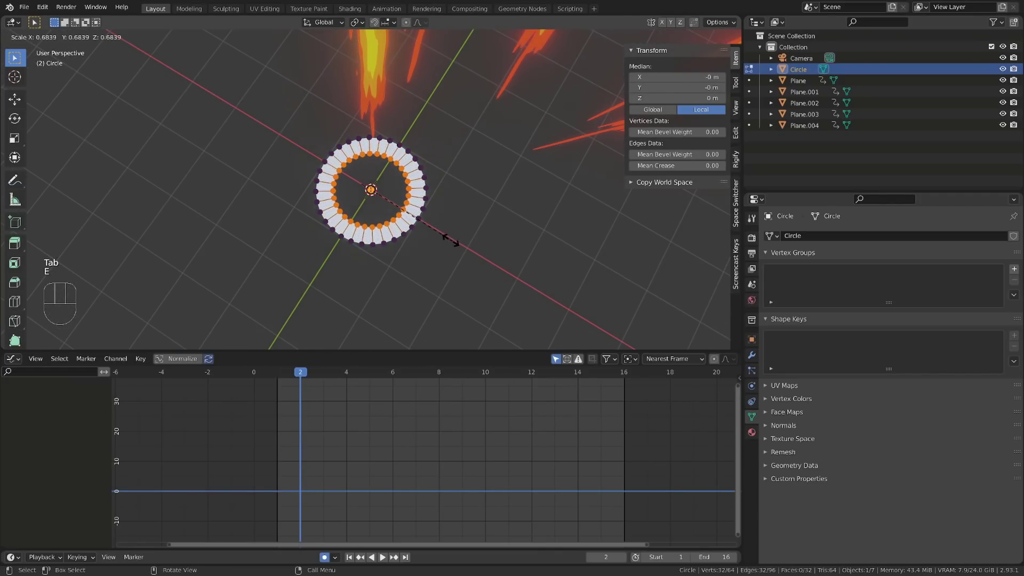
pyautogui.click(382, 210)
pyautogui.scroll(3, 407, 258)
pyautogui.moveTo(410, 265); pyautogui.dragTo(477, 242, button='middle')
pyautogui.scroll(3, 478, 242)
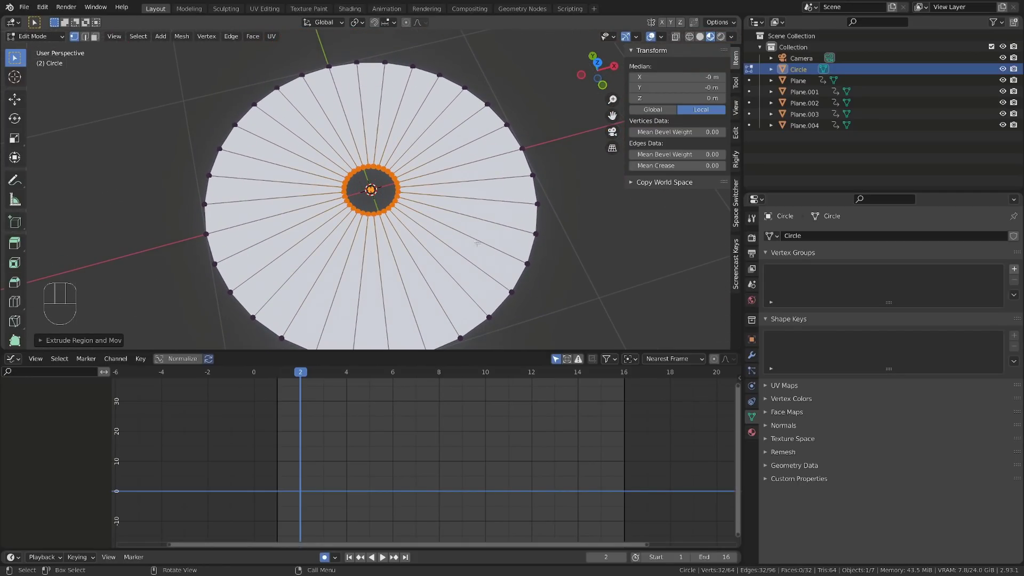
# Step: Scale the entire disc mesh up slightly around its centre
pyautogui.press('s')
pyautogui.rightClick(426, 224)
pyautogui.press('a')
pyautogui.scroll(-3, 443, 237)
pyautogui.press('s')
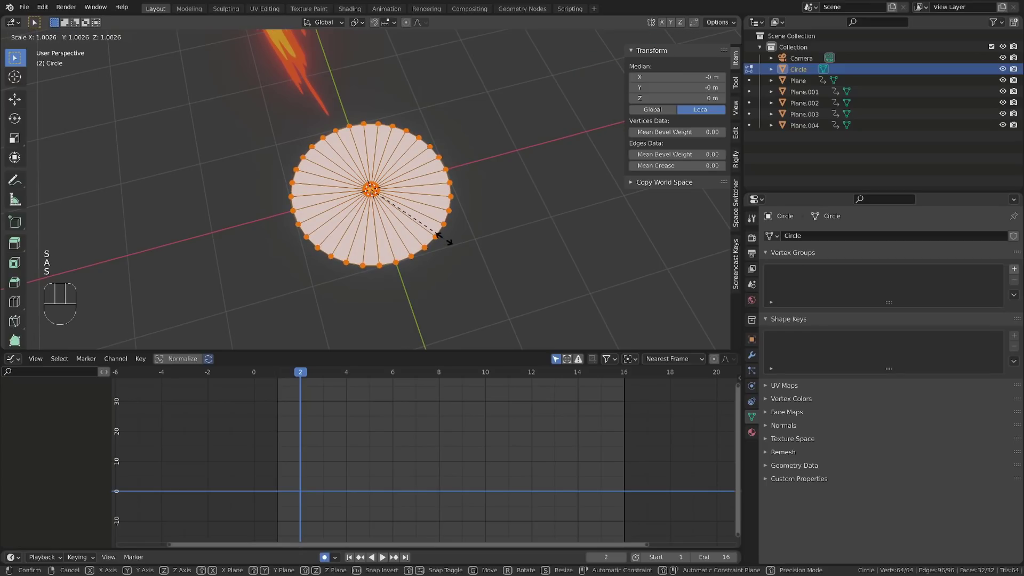
pyautogui.click(459, 224)
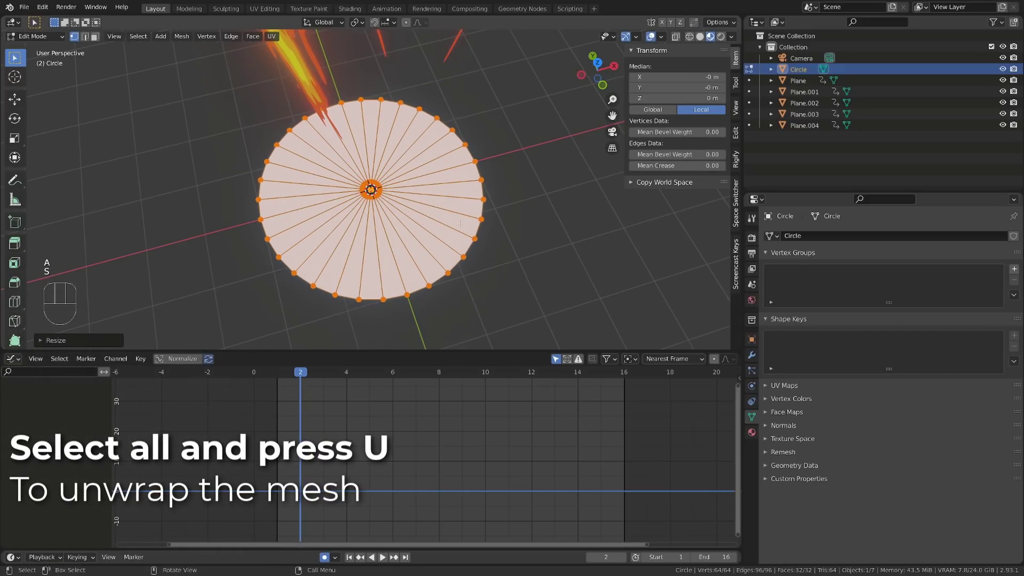
# Step: Unwrap all the disc's faces and show the result in a UV Editor in place of the Graph Editor
pyautogui.moveTo(459, 224); pyautogui.dragTo(420, 233, button='middle')
pyautogui.press('u')
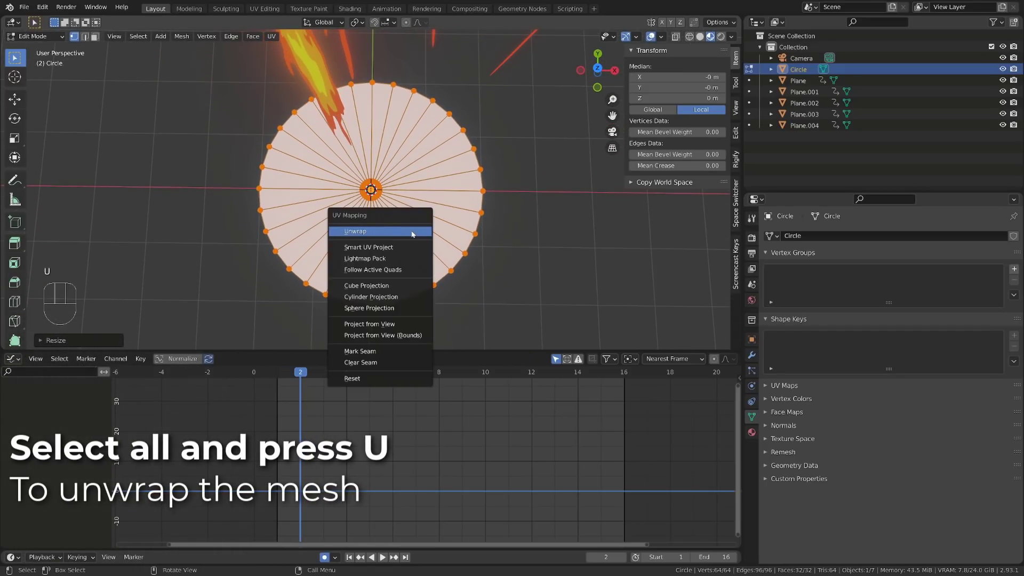
pyautogui.click(372, 232)
pyautogui.click(13, 358)
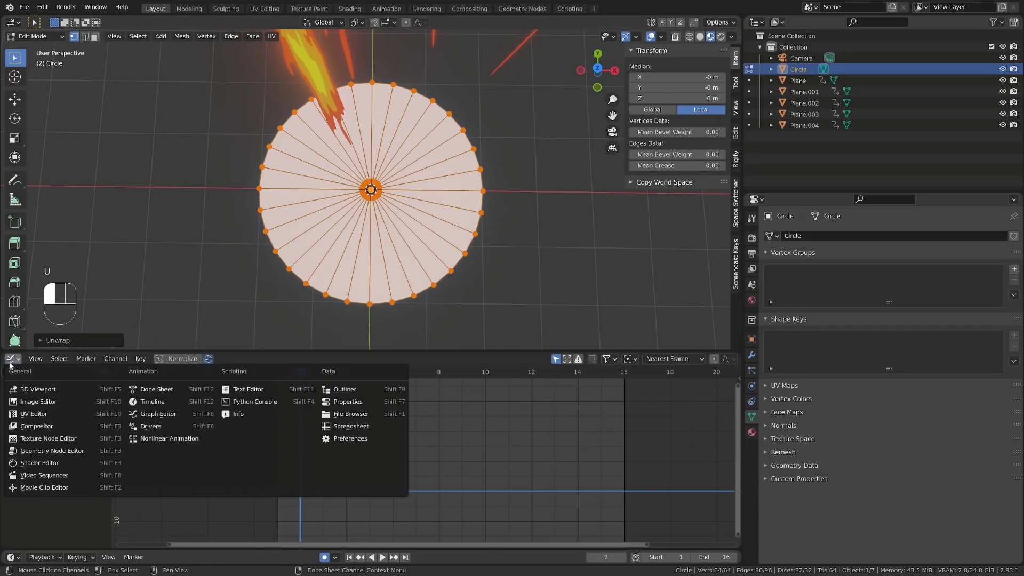
pyautogui.click(33, 414)
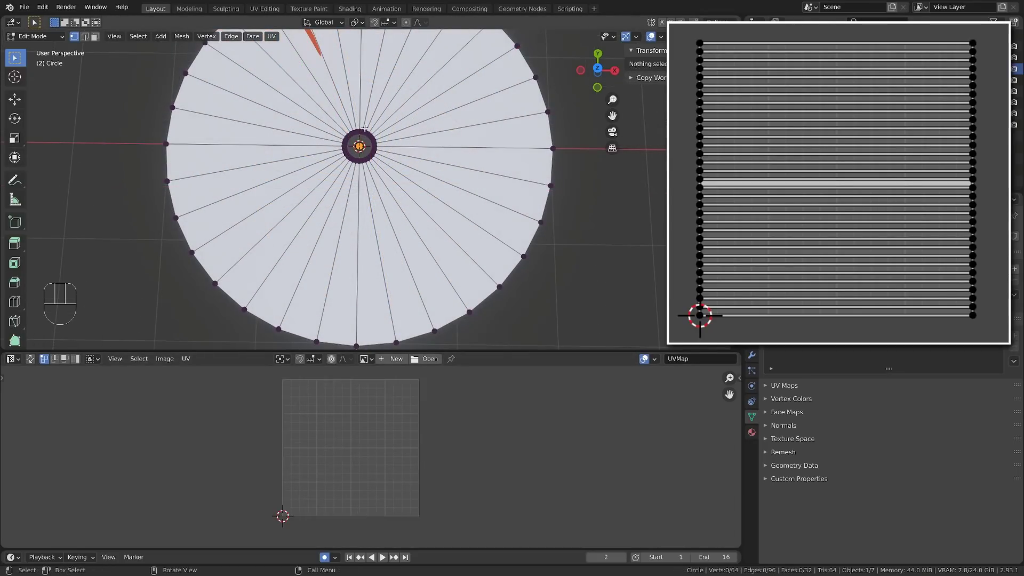
# Step: Mark the disc's inner ring and outer rim with freehand annotation strokes
pyautogui.moveTo(364, 128); pyautogui.dragTo(364, 127)
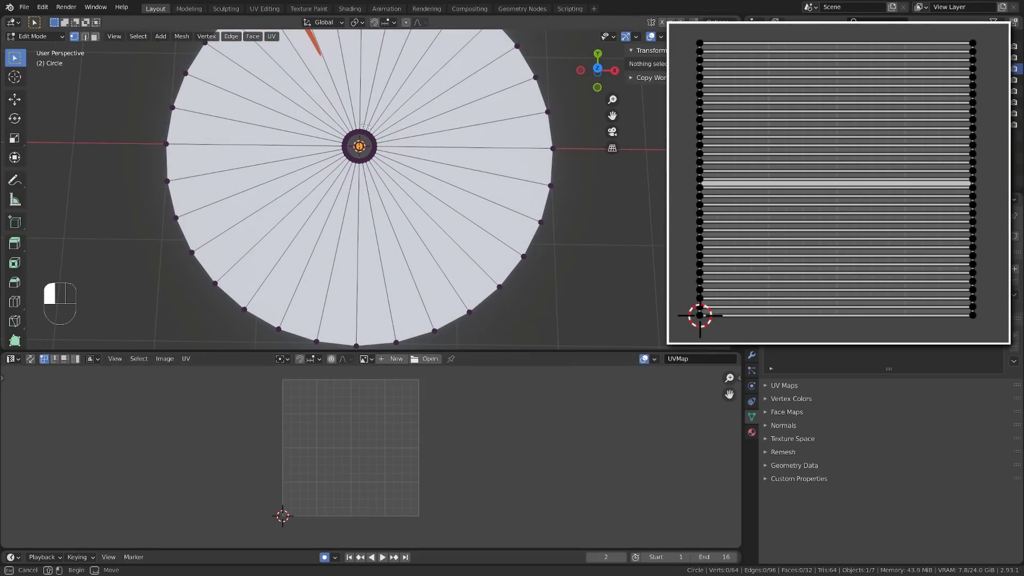
pyautogui.moveTo(319, 164); pyautogui.dragTo(319, 164)
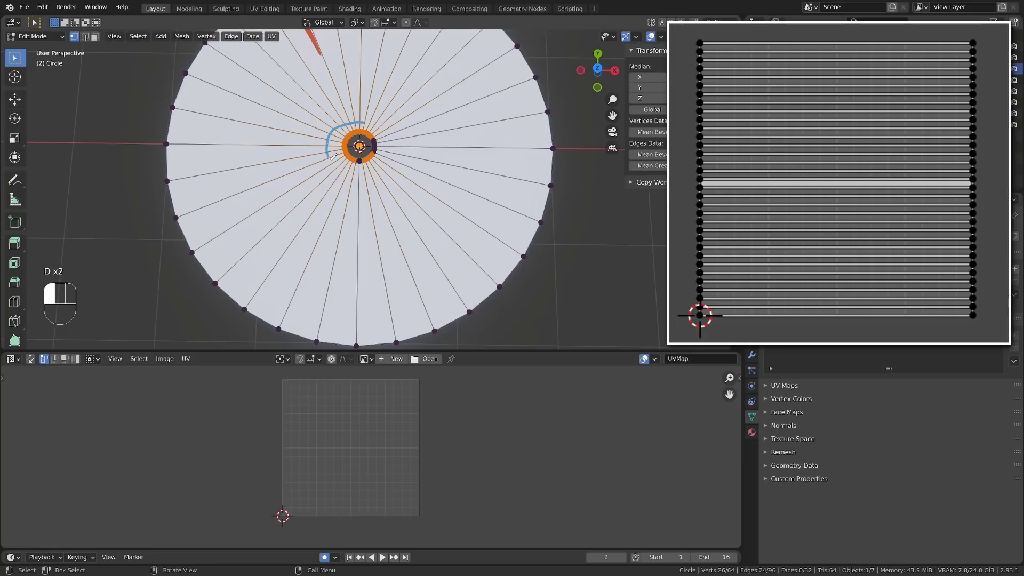
pyautogui.moveTo(349, 171)
pyautogui.mouseDown()
pyautogui.moveTo(381, 170)
pyautogui.moveTo(344, 115)
pyautogui.mouseUp()
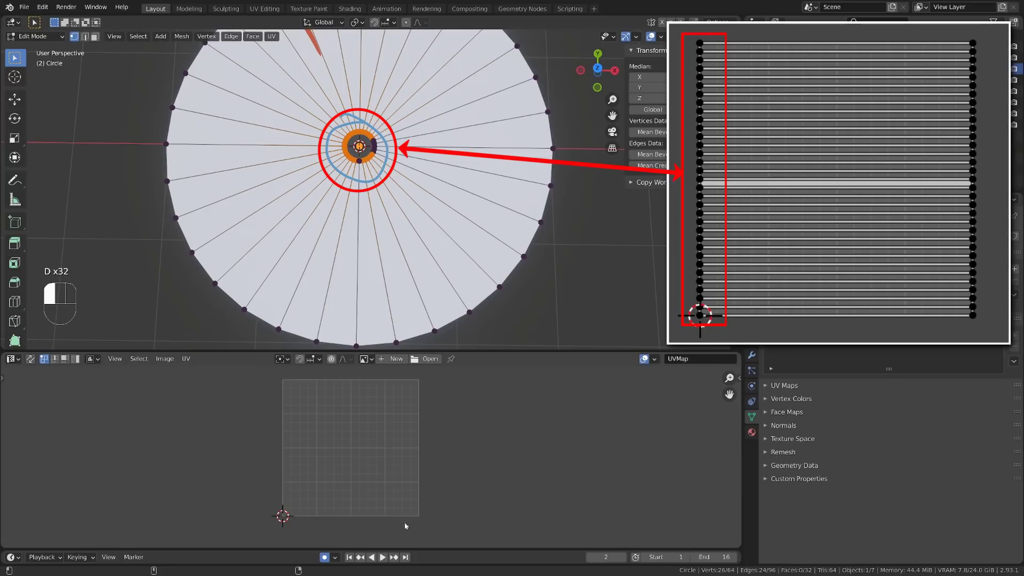
pyautogui.moveTo(546, 116)
pyautogui.mouseDown()
pyautogui.moveTo(552, 209)
pyautogui.moveTo(416, 347)
pyautogui.moveTo(194, 257)
pyautogui.mouseUp()
pyautogui.moveTo(430, 368); pyautogui.dragTo(287, 366)
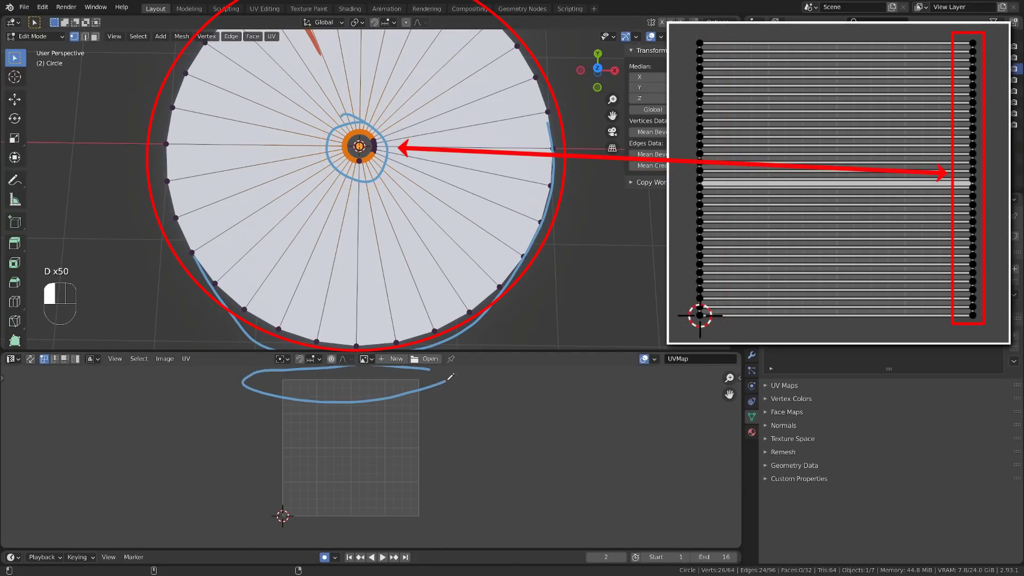
# Step: Switch the disc to face selection and select only one wedge face below the central hole
pyautogui.press('a')
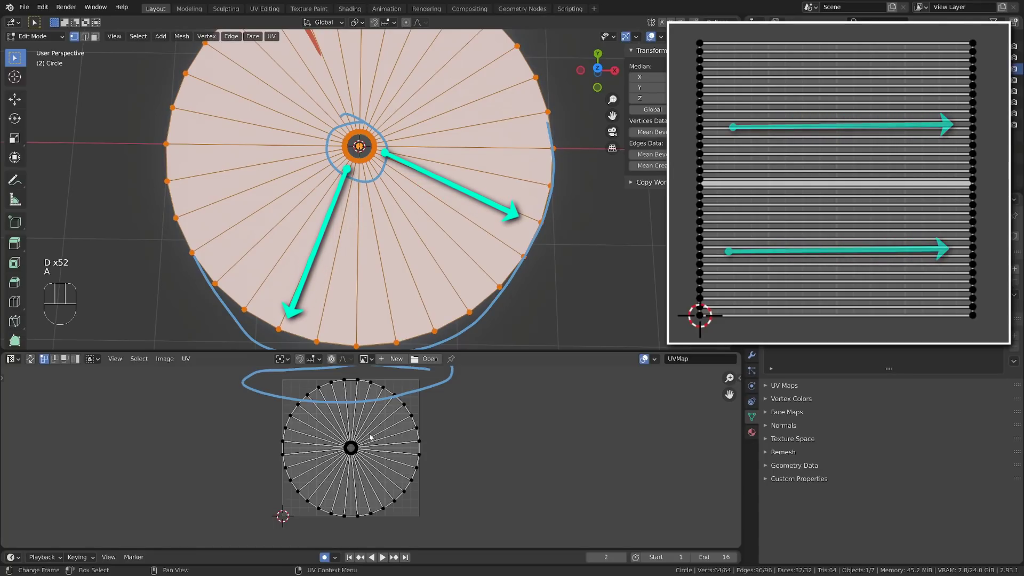
pyautogui.press('3')
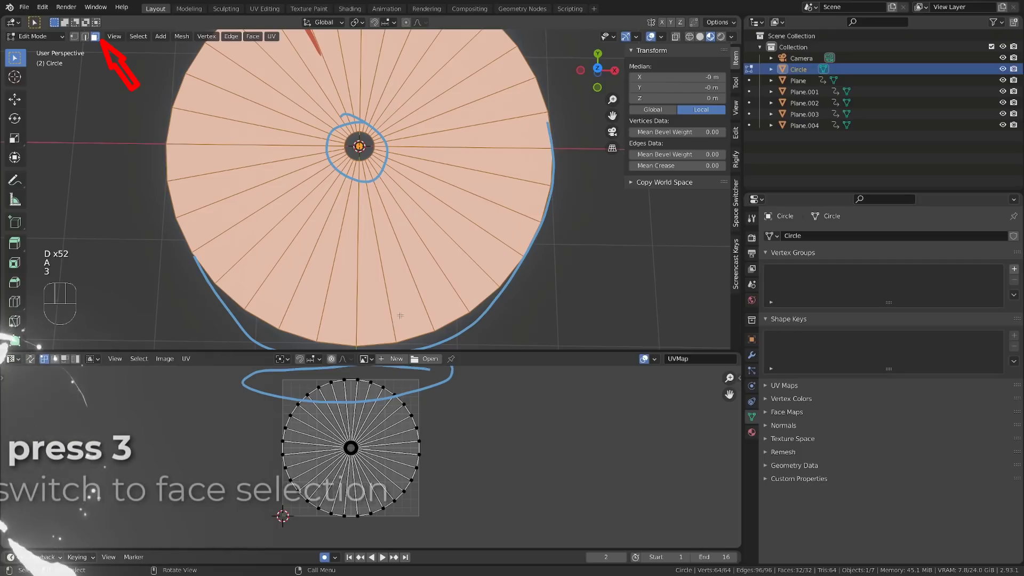
pyautogui.keyDown('shift'); pyautogui.click(366, 280); pyautogui.keyUp('shift')
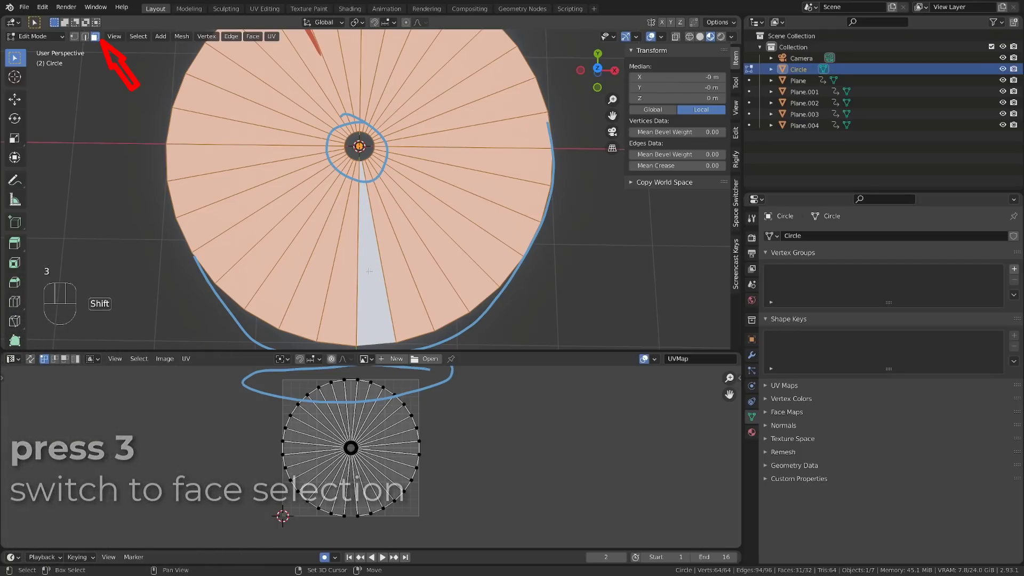
pyautogui.keyDown('shift'); pyautogui.click(372, 261); pyautogui.keyUp('shift')
pyautogui.click(372, 260)
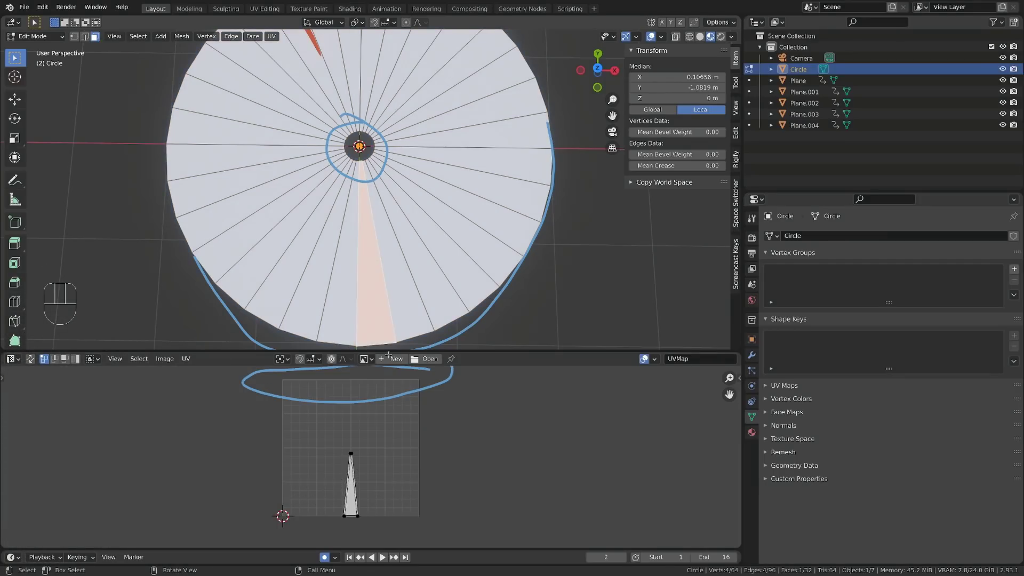
# Step: Straighten the right long edge of the wedge's UV face by scaling it to 0 on X
pyautogui.scroll(3, 371, 459)
pyautogui.keyDown('shift'); pyautogui.moveTo(377, 518); pyautogui.dragTo(389, 453, button='middle'); pyautogui.keyUp('shift')
pyautogui.keyDown('alt'); pyautogui.keyDown('shift'); pyautogui.moveTo(364, 418); pyautogui.dragTo(353, 439, button='middle'); pyautogui.keyUp('shift'); pyautogui.keyUp('alt')
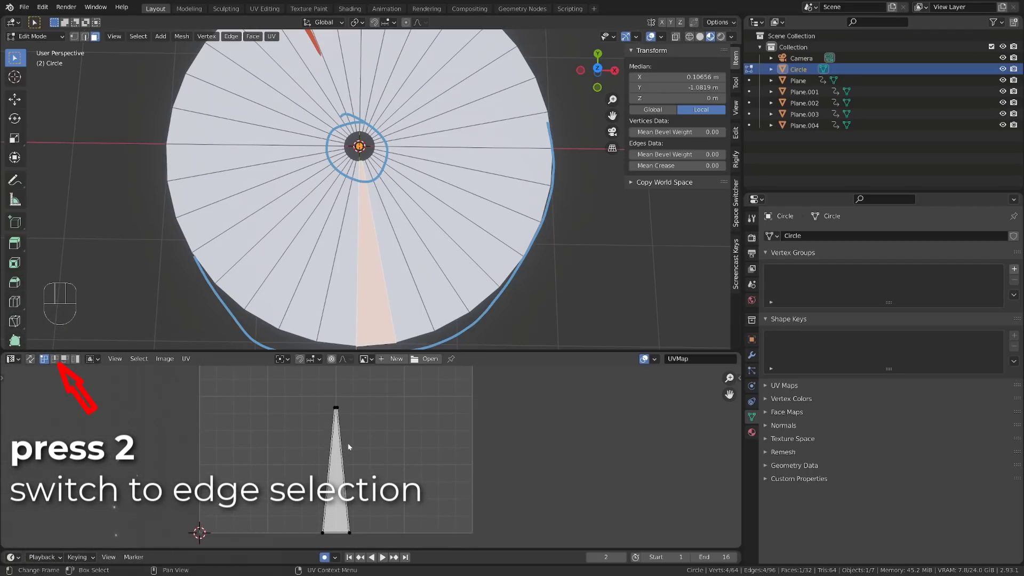
pyautogui.click(340, 409)
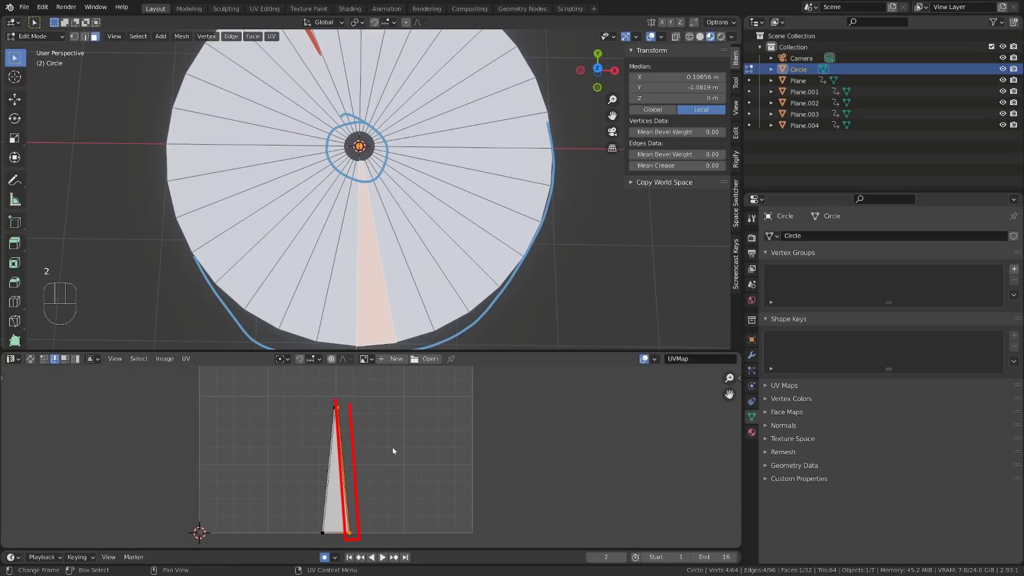
pyautogui.press('s')
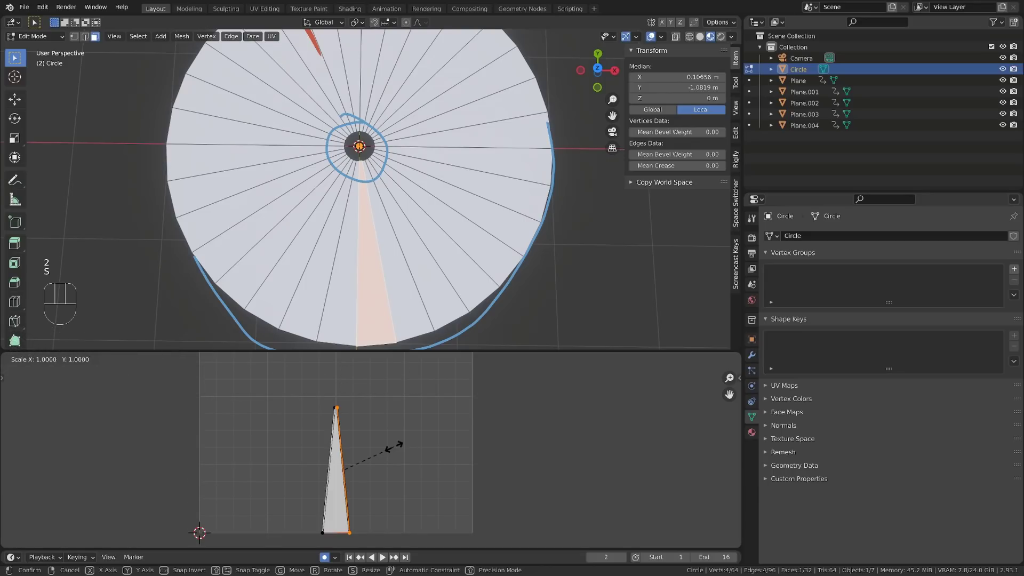
pyautogui.press('x')
pyautogui.press('0')
pyautogui.press('Return')
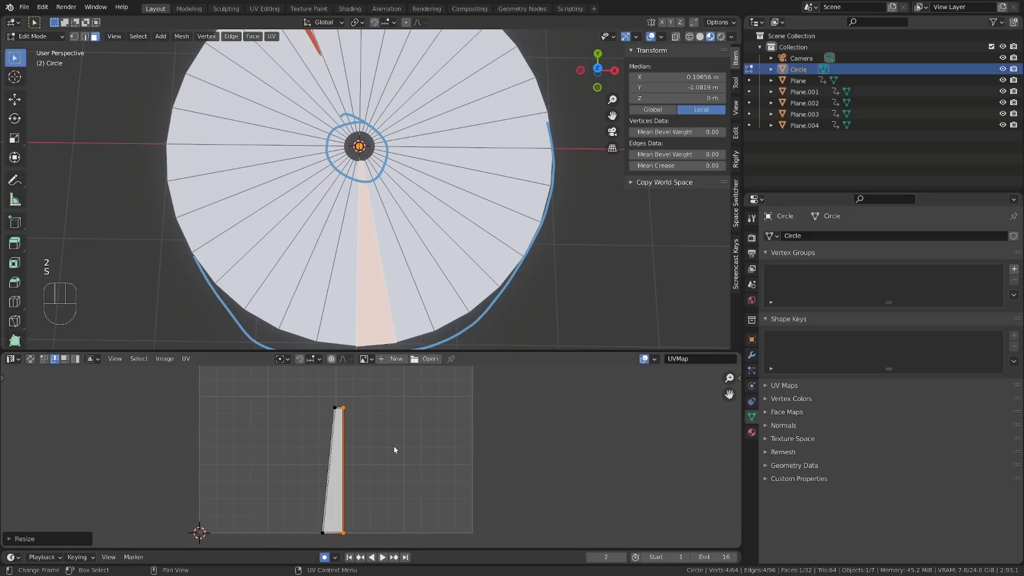
# Step: Straighten the left long edge of the wedge's UV face by scaling it to 0 on X
pyautogui.click(332, 450)
pyautogui.press('s')
pyautogui.press('x')
pyautogui.press('0')
pyautogui.press('Return')
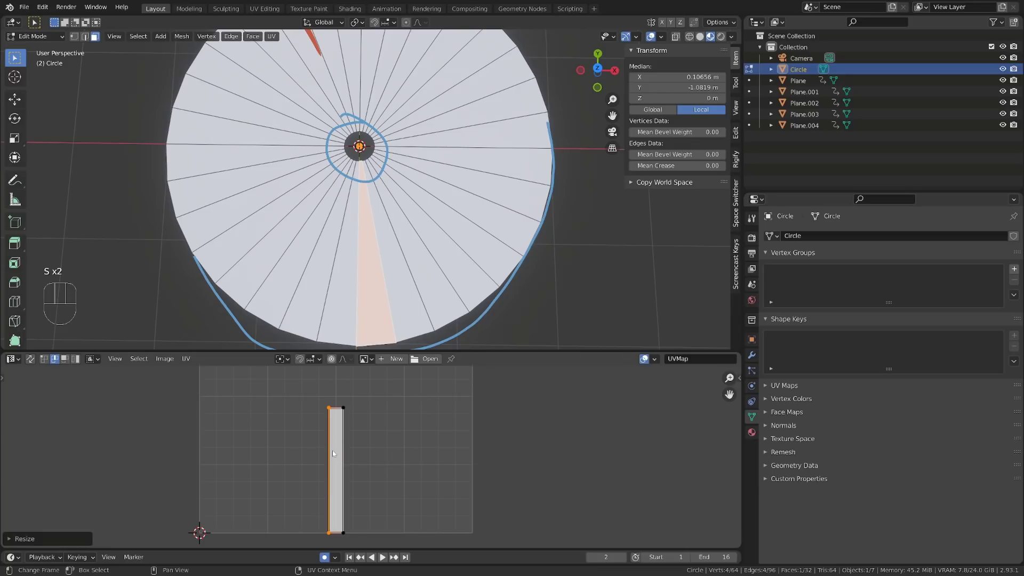
# Step: Level the top and bottom short edges of the wedge's UV face by scaling each to 0 on Y
pyautogui.click(336, 408)
pyautogui.press('s')
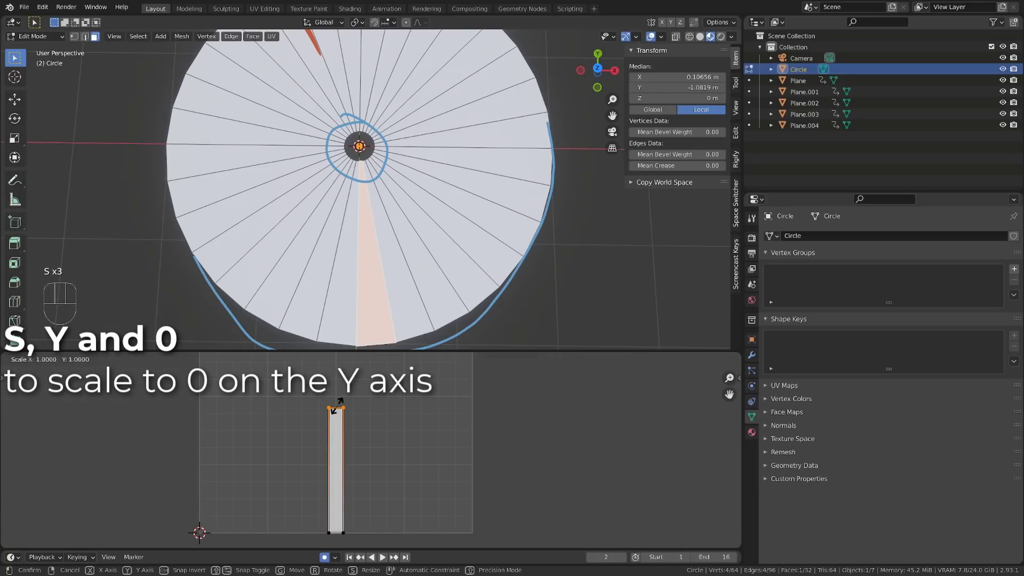
pyautogui.press('y')
pyautogui.press('0')
pyautogui.press('Return')
pyautogui.click(335, 534)
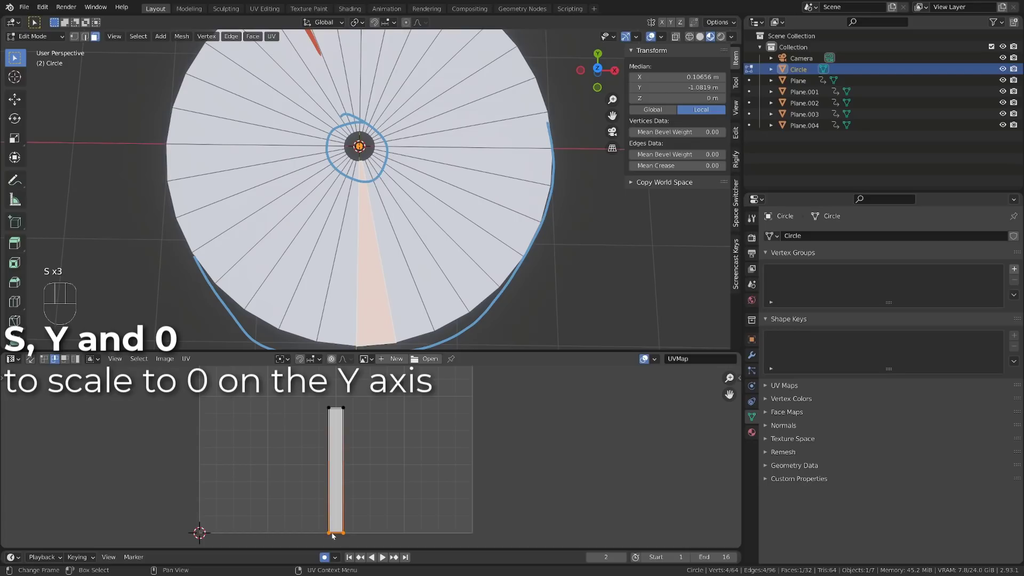
pyautogui.press('s')
pyautogui.press('y')
pyautogui.press('0')
pyautogui.press('Return')
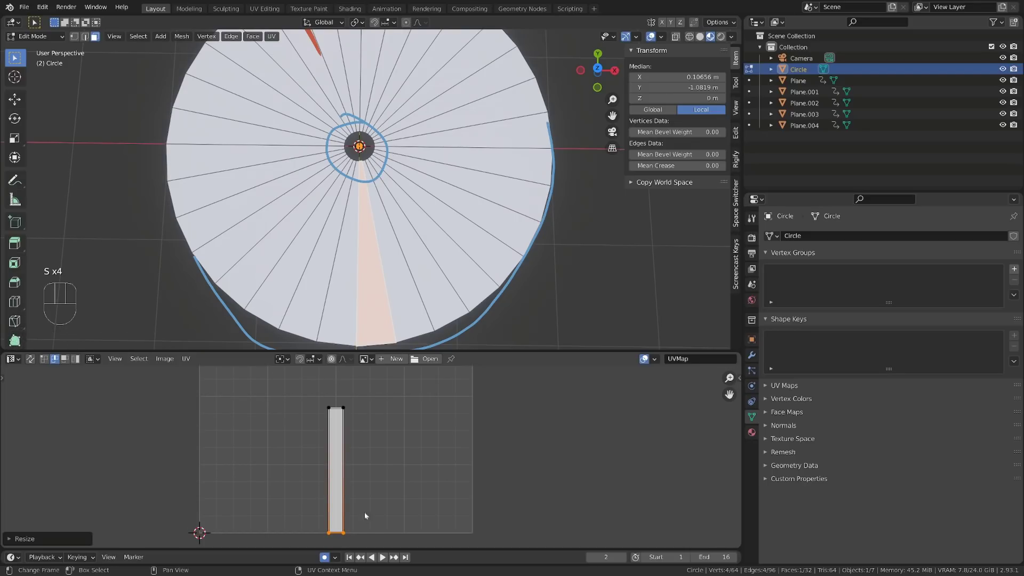
# Step: Unwrap all the disc's faces with Follow Active Quads in Length Average mode, keeping the straightened wedge as the active face
pyautogui.scroll(-3, 364, 513)
pyautogui.press('a')
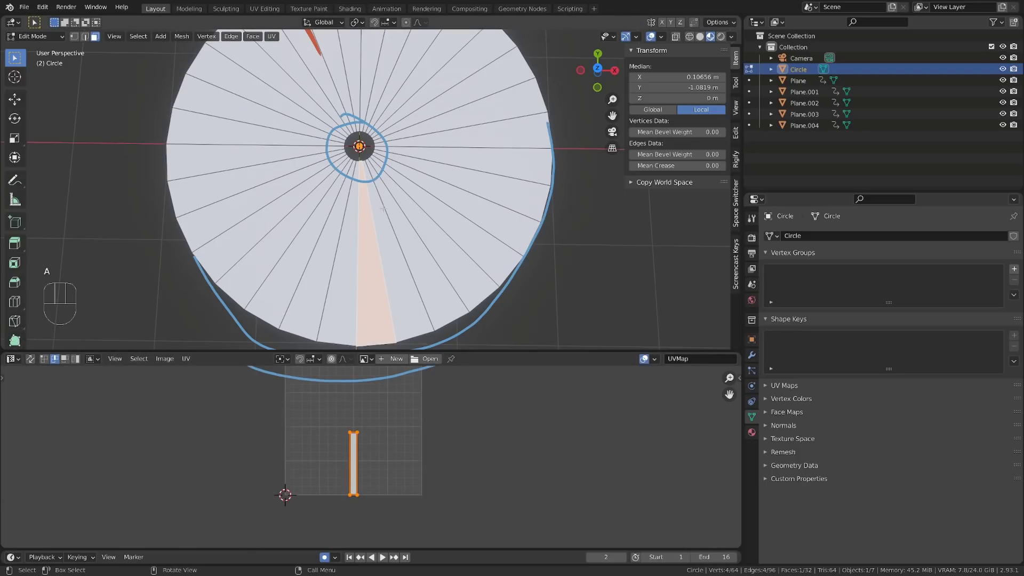
pyautogui.press('a')
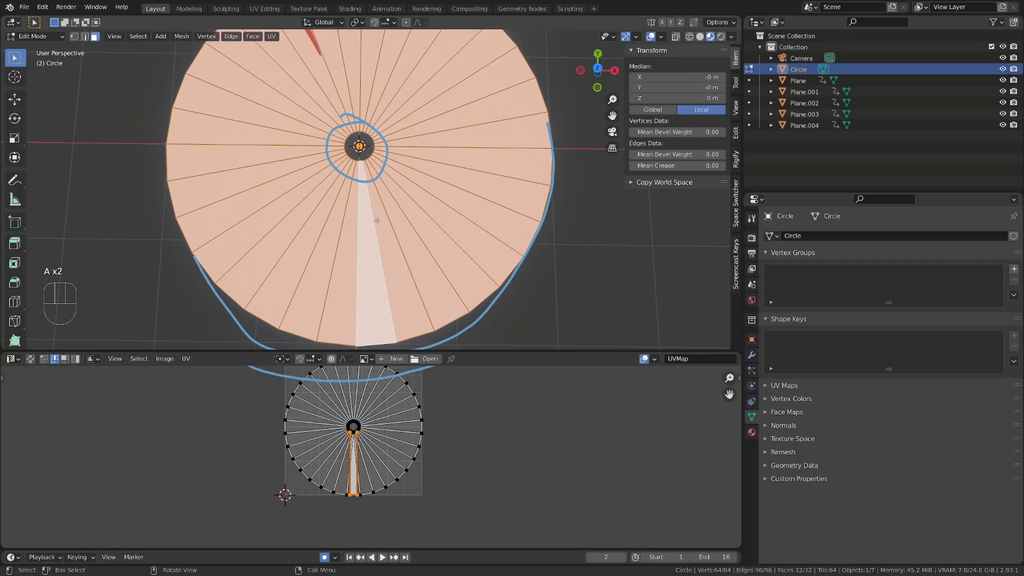
pyautogui.press('u')
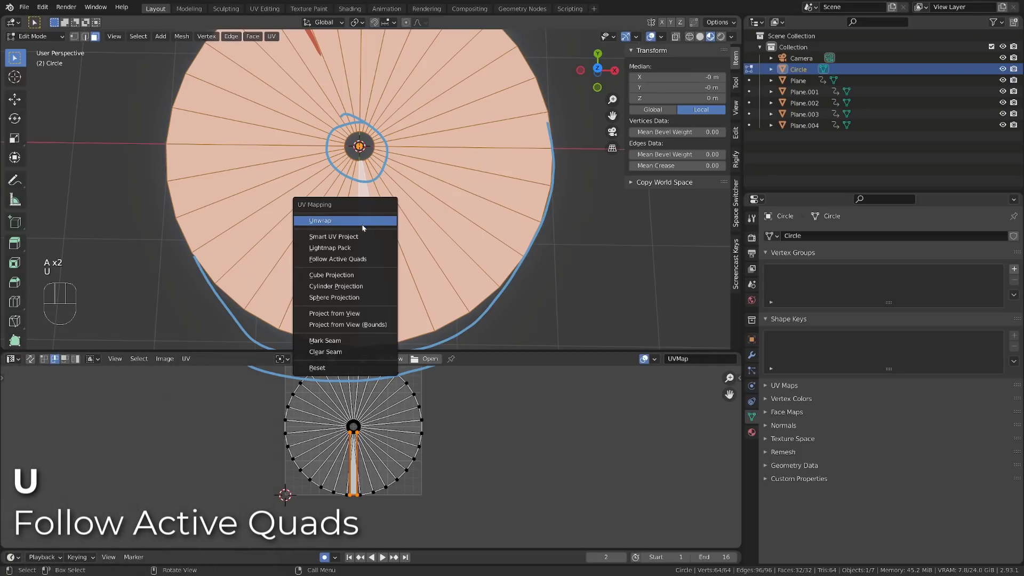
pyautogui.click(349, 260)
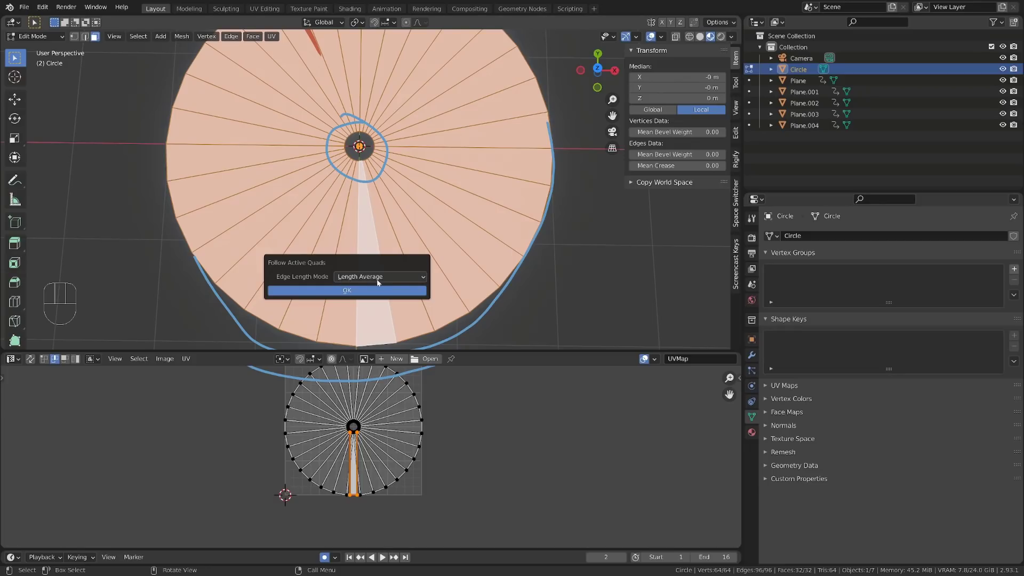
pyautogui.click(348, 290)
# Step: Select the disc's whole UV strip and rotate it by 180 degrees
pyautogui.press('a')
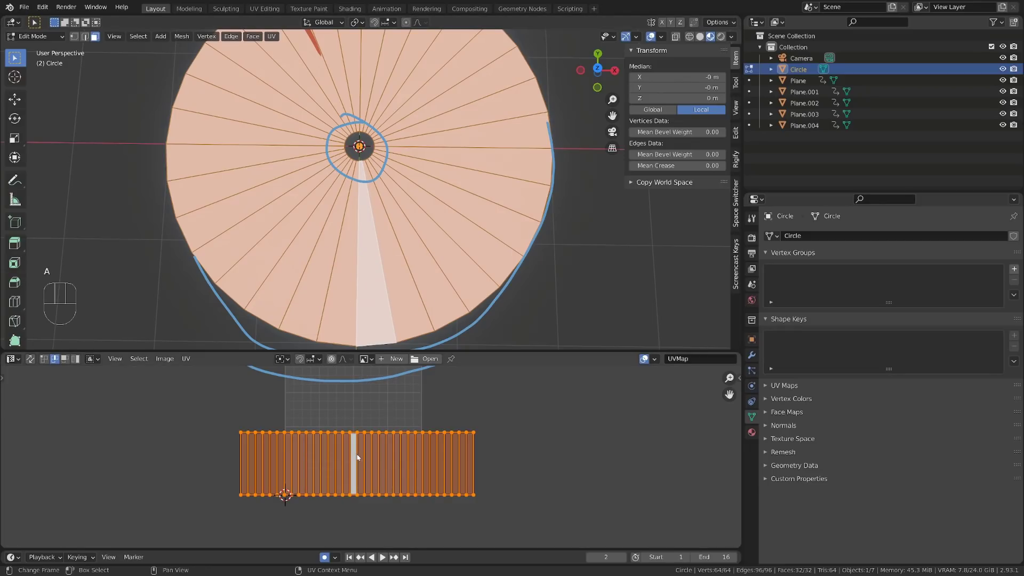
pyautogui.scroll(-1, 380, 467)
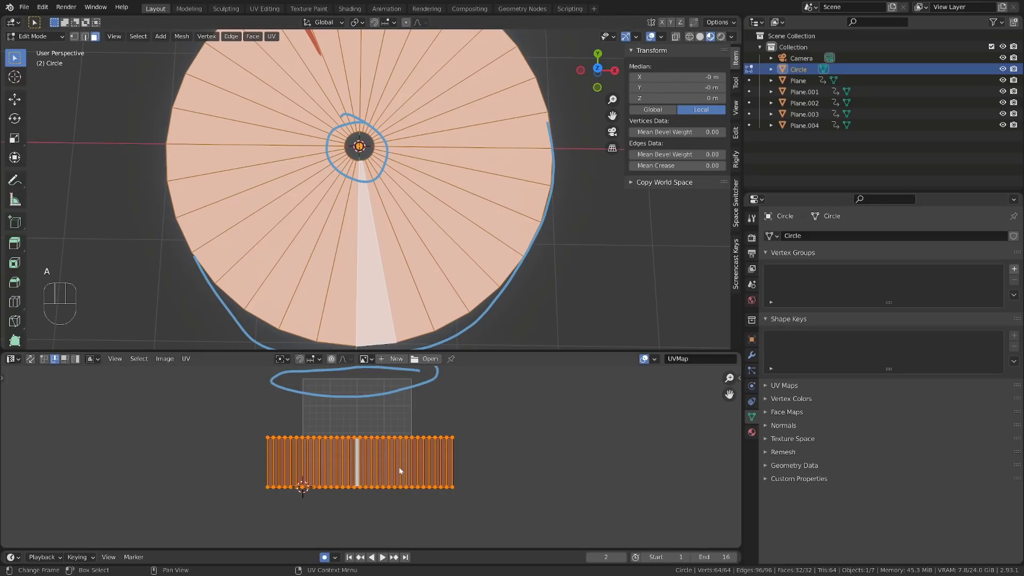
pyautogui.write('r180')
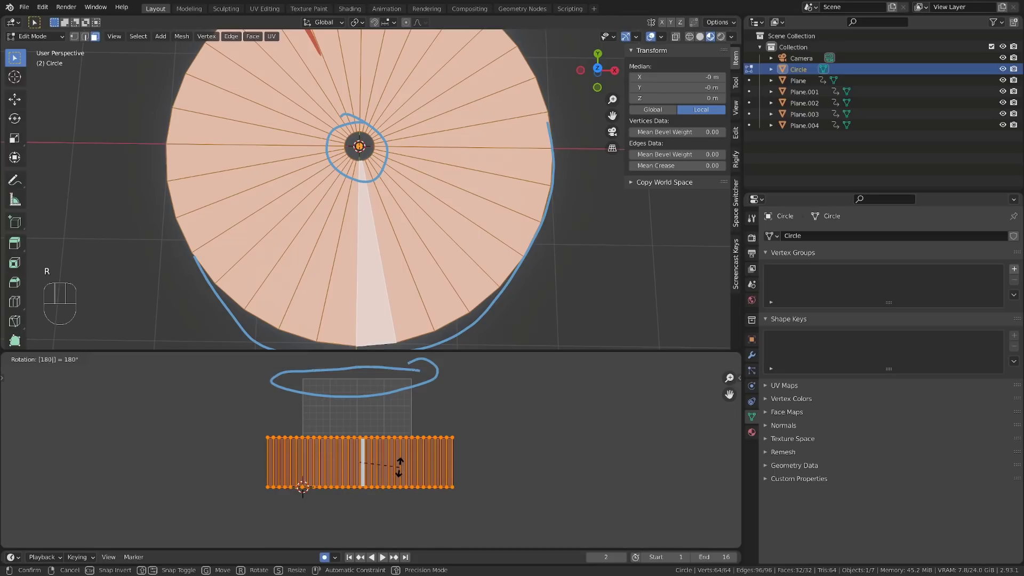
pyautogui.press('Return')
pyautogui.scroll(1, 372, 460)
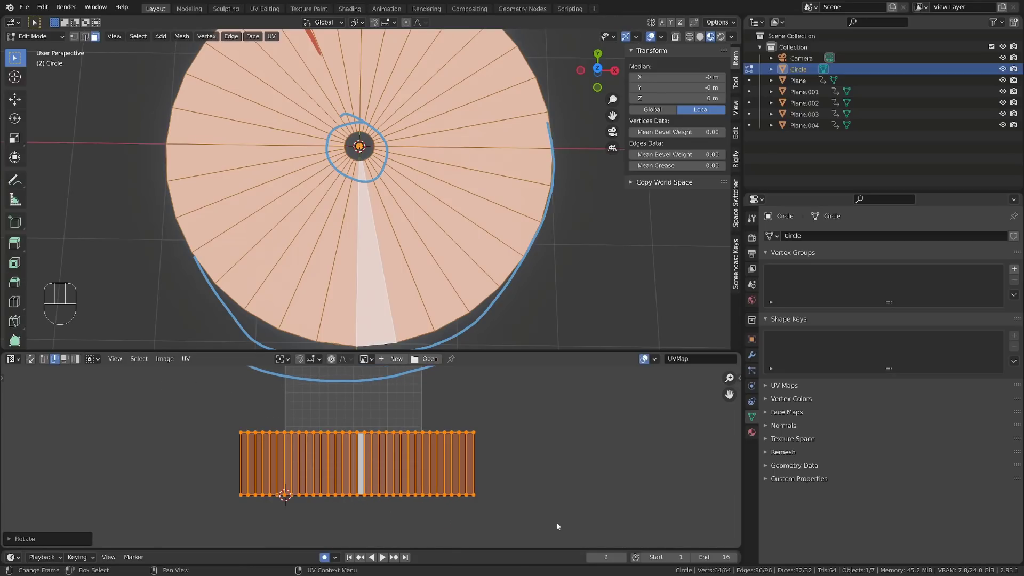
# Step: Scale the UV strip down to fit inside the UV square and enable Constrain to Image Bounds
pyautogui.press('s')
pyautogui.click(447, 487)
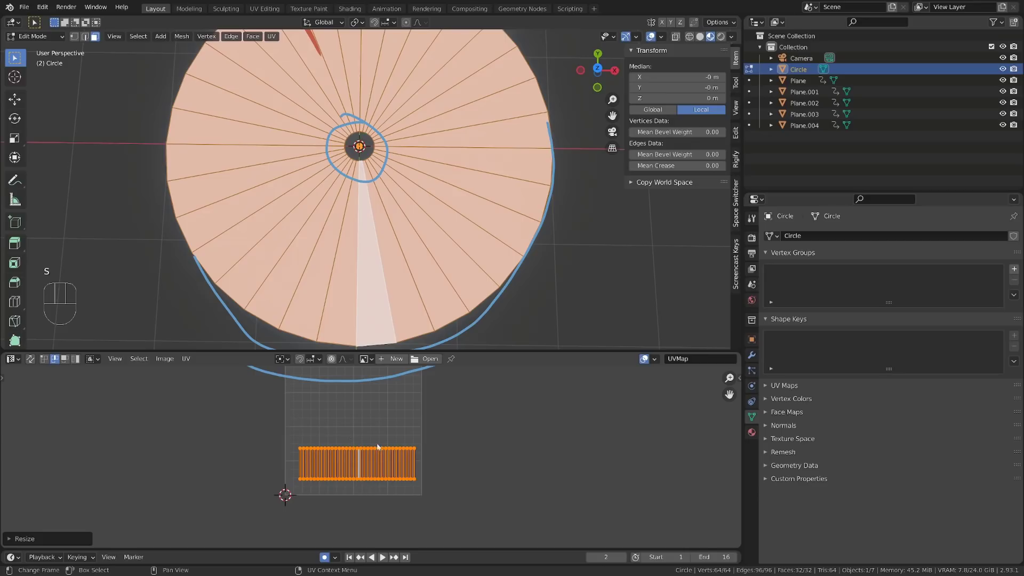
pyautogui.click(186, 359)
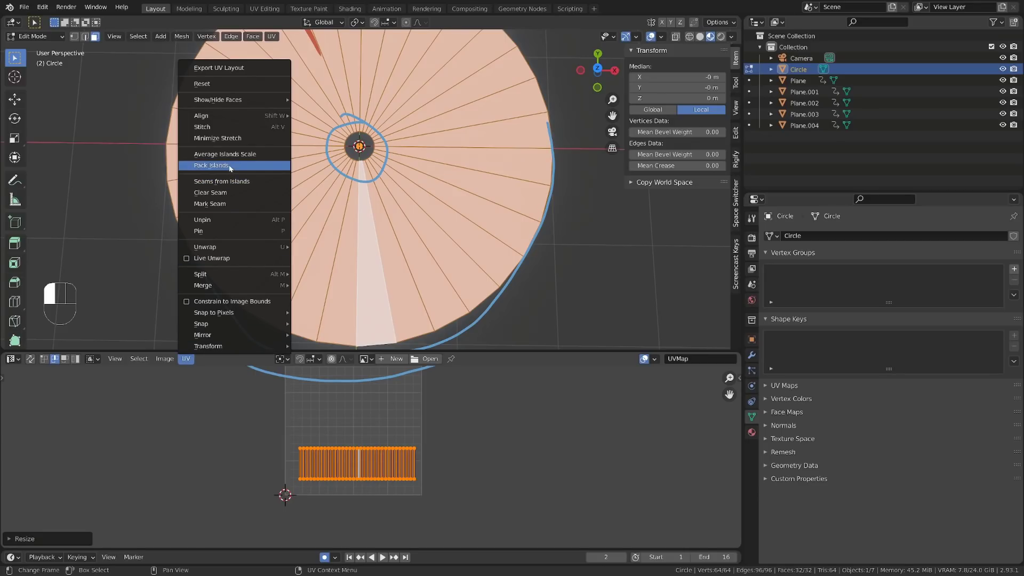
pyautogui.click(187, 302)
pyautogui.scroll(2, 373, 469)
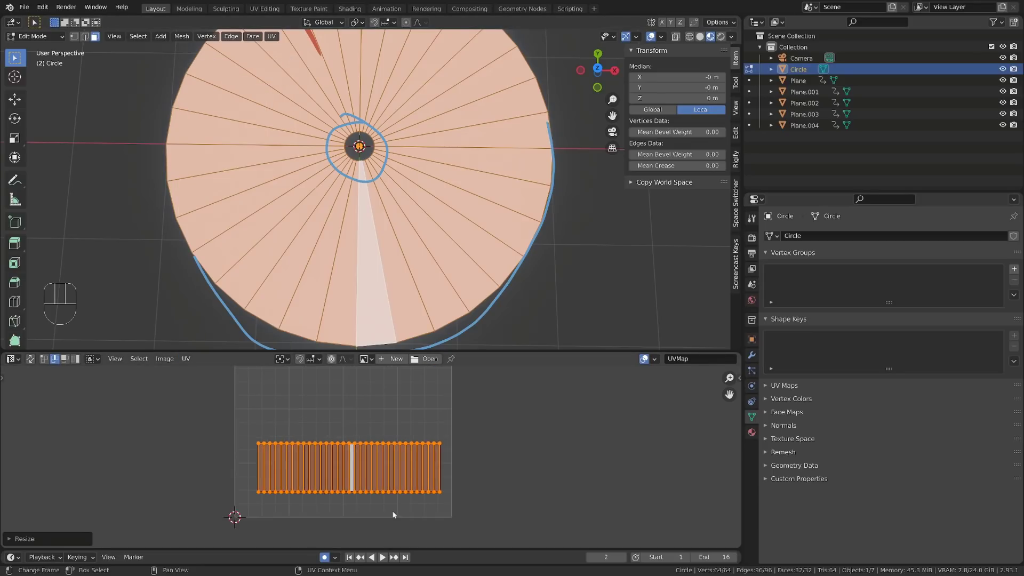
pyautogui.click(186, 358)
# Step: Widen the UV strip along X, align it with the UV square's left edge and enlarge it
pyautogui.press('s')
pyautogui.click(459, 487)
pyautogui.press('s')
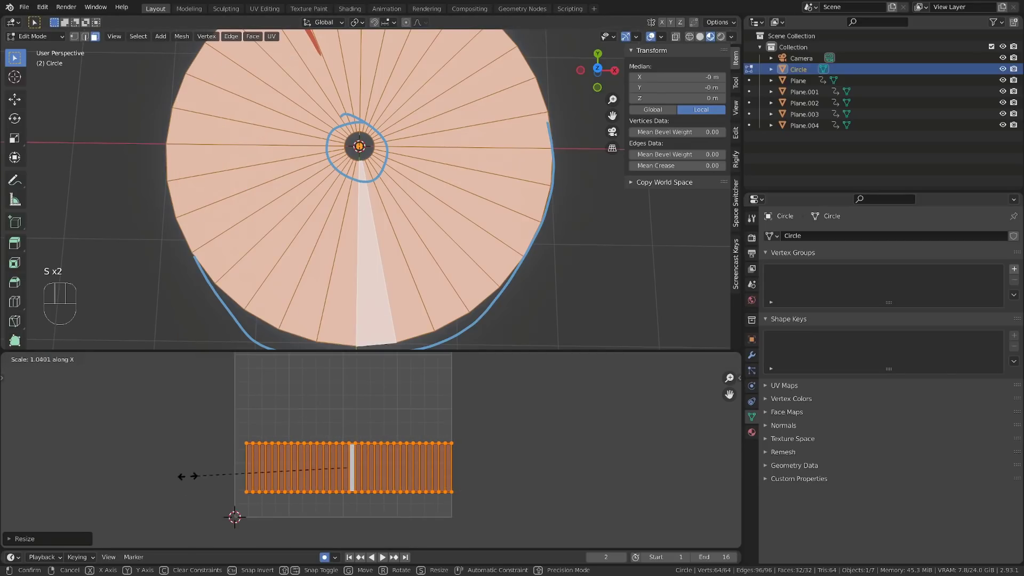
pyautogui.click(187, 475)
pyautogui.scroll(1, 364, 467)
pyautogui.press('g')
pyautogui.click(417, 510)
pyautogui.press('s')
pyautogui.click(492, 525)
# Step: Alternately move and scale the UV strip until it spans the full width of the UV square
pyautogui.press('g')
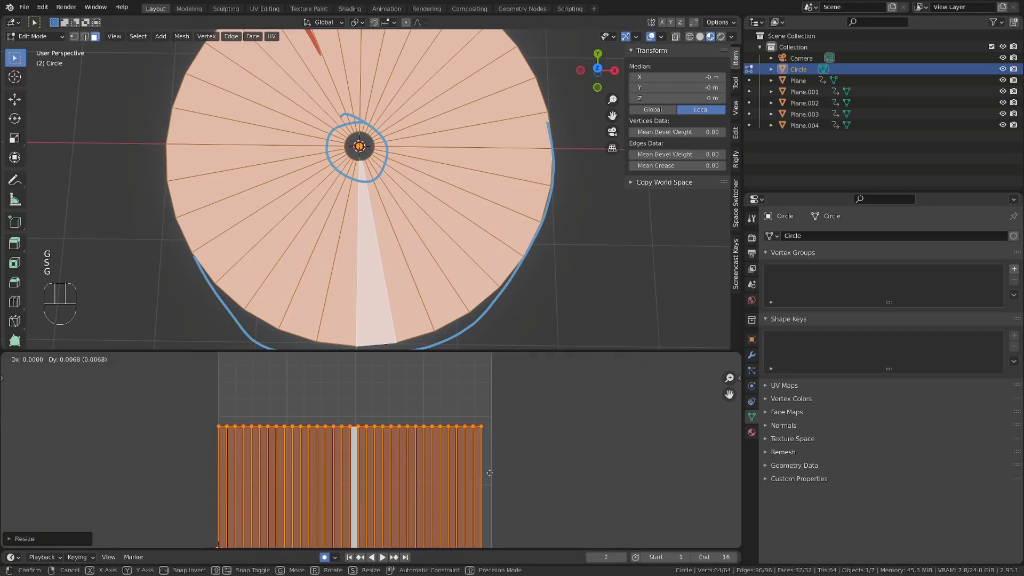
pyautogui.click(496, 448)
pyautogui.press('s')
pyautogui.click(533, 496)
pyautogui.press('g')
pyautogui.click(528, 472)
pyautogui.press('s')
pyautogui.click(554, 480)
pyautogui.press('g')
pyautogui.click(568, 486)
pyautogui.press('s')
pyautogui.click(549, 477)
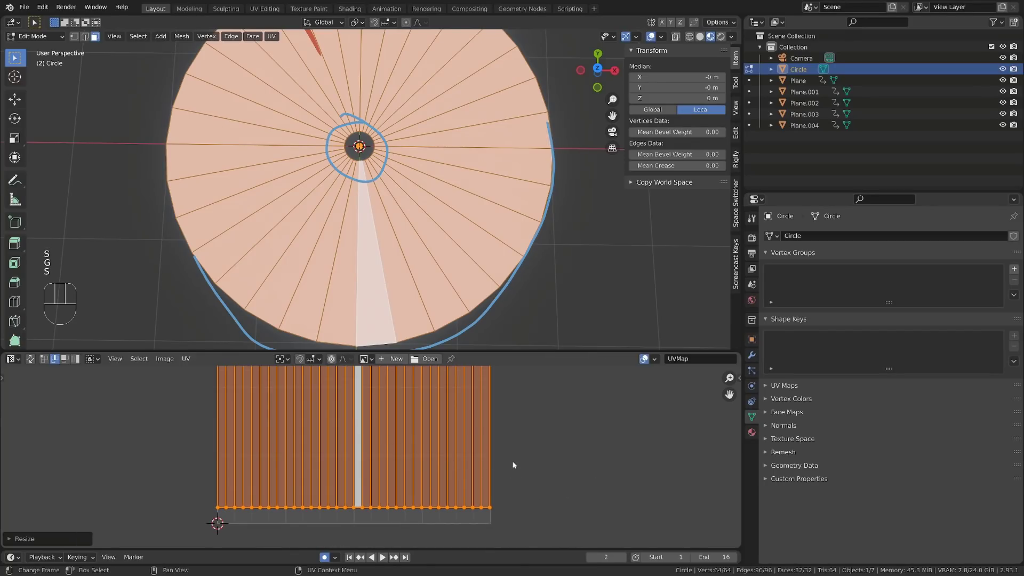
# Step: Move the strip's bottom and top rows of UV points onto the lower and upper edges of the UV square
pyautogui.press('g')
pyautogui.click(496, 477)
pyautogui.scroll(-6, 465, 448)
pyautogui.press('g')
pyautogui.click(450, 393)
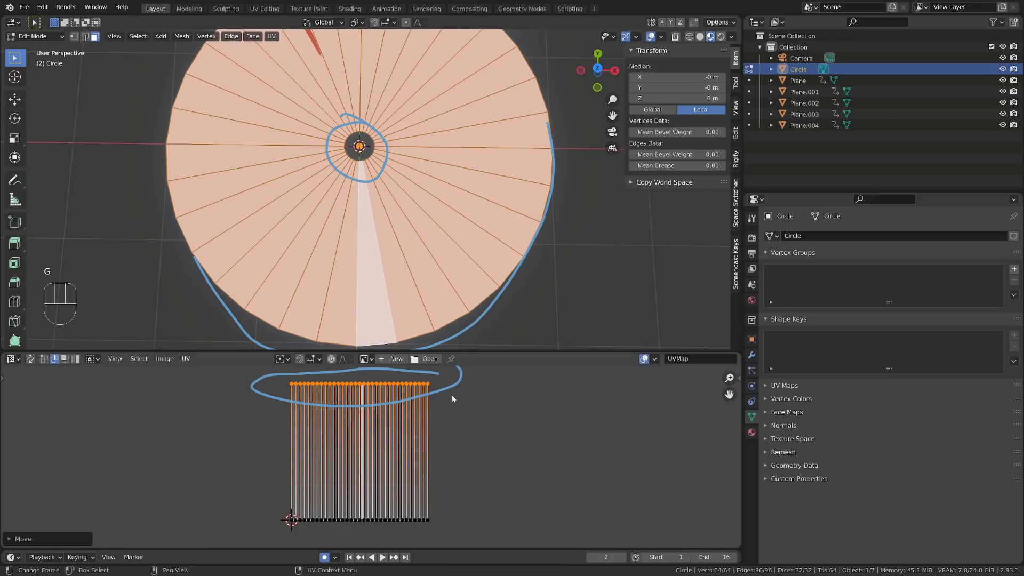
pyautogui.press('a')
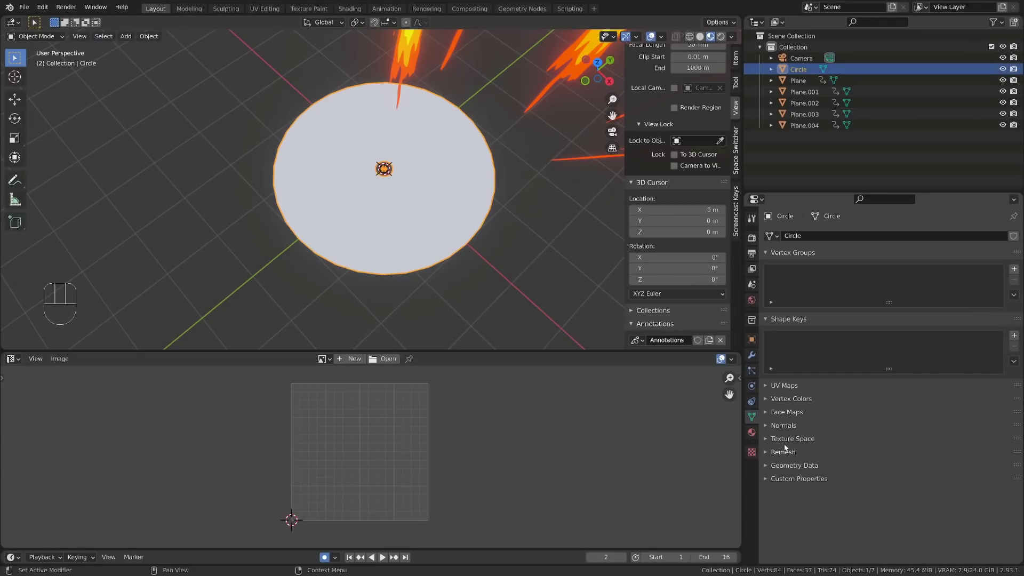
# Step: Assign a separate copy of the streak material to the disc and rename it shockwave
pyautogui.click(752, 432)
pyautogui.click(771, 283)
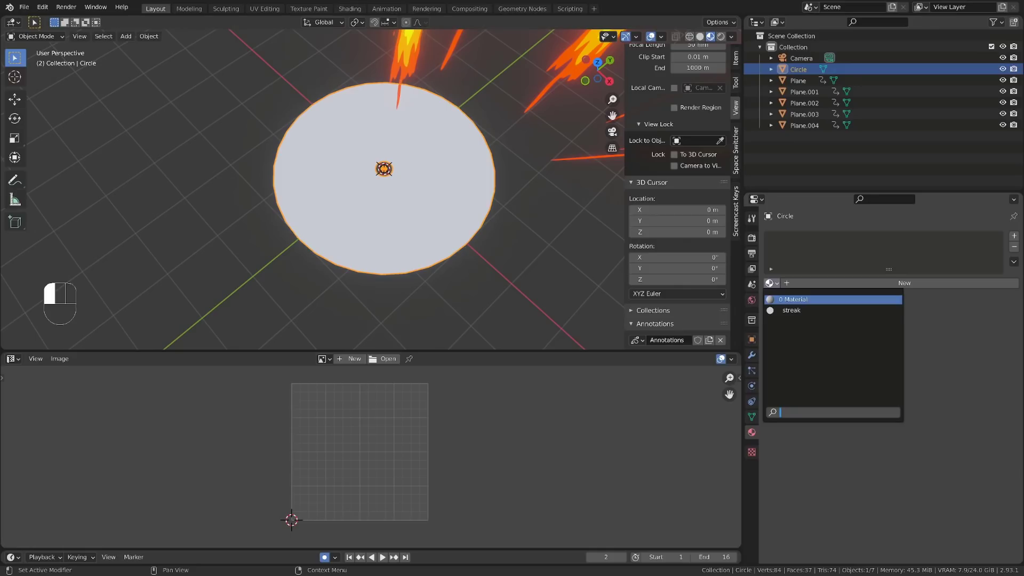
pyautogui.click(791, 310)
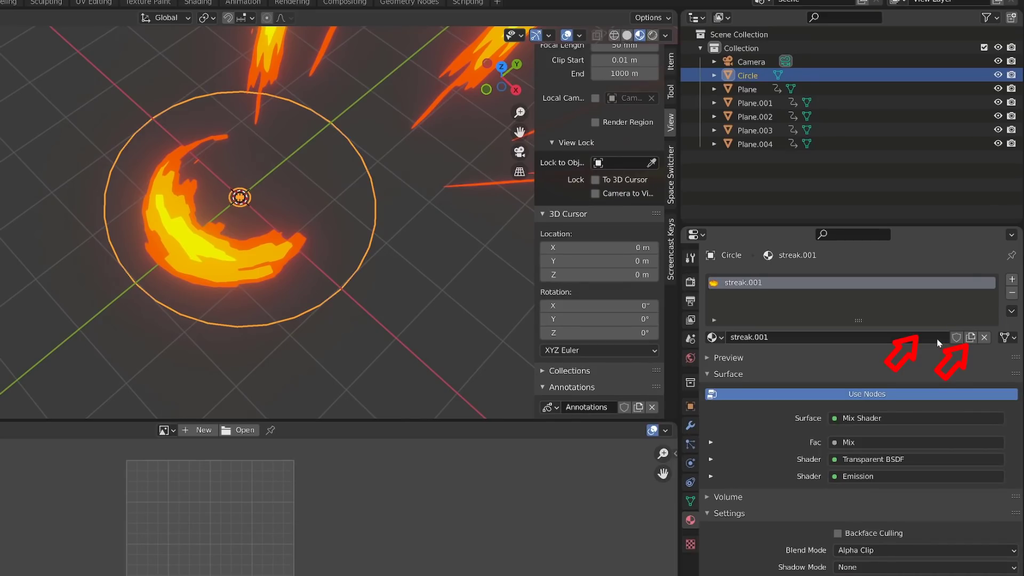
pyautogui.doubleClick(936, 338)
pyautogui.write('s')
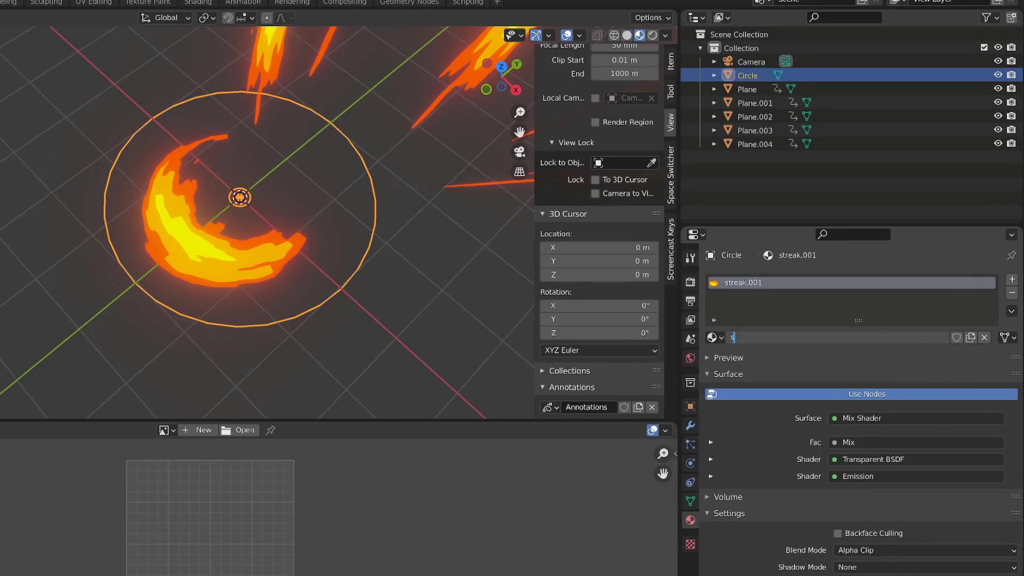
pyautogui.write('hockwave')
pyautogui.press('Return')
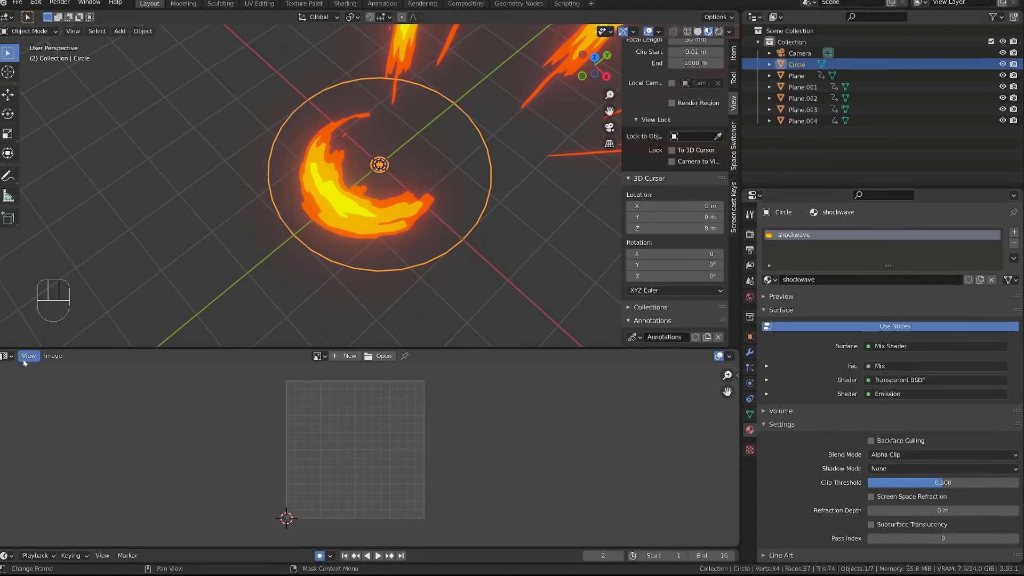
# Step: Show the shockwave material in an enlarged Shader Editor and preview the gradient's ColorRamp output on the disc
pyautogui.click(6, 356)
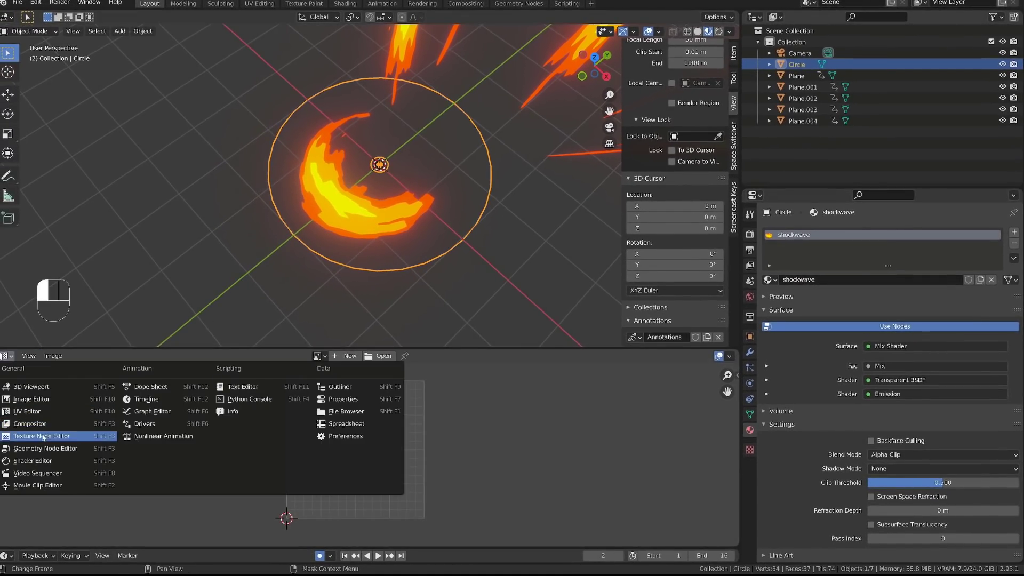
pyautogui.click(37, 456)
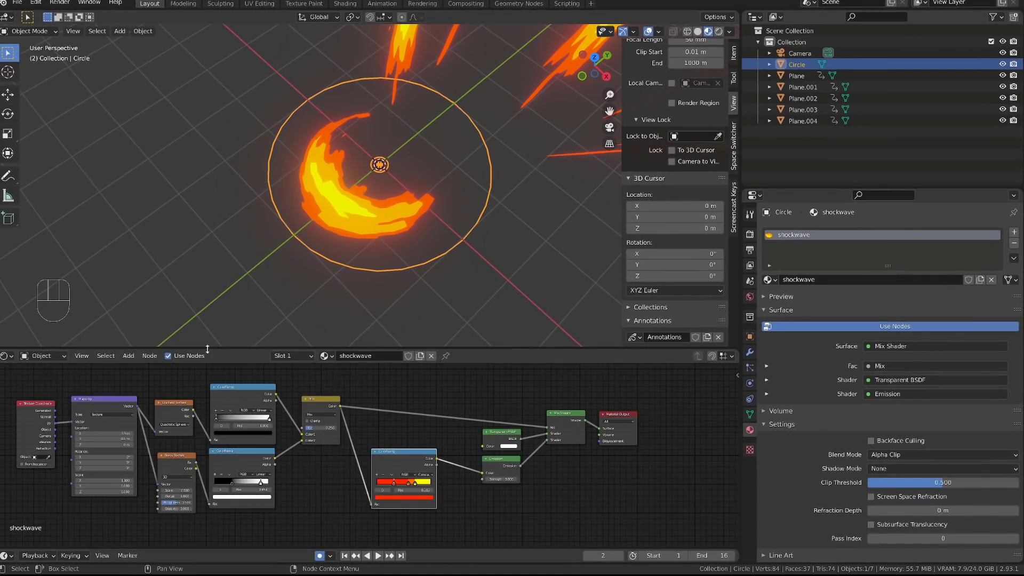
pyautogui.moveTo(206, 351); pyautogui.dragTo(208, 281)
pyautogui.scroll(2, 255, 325)
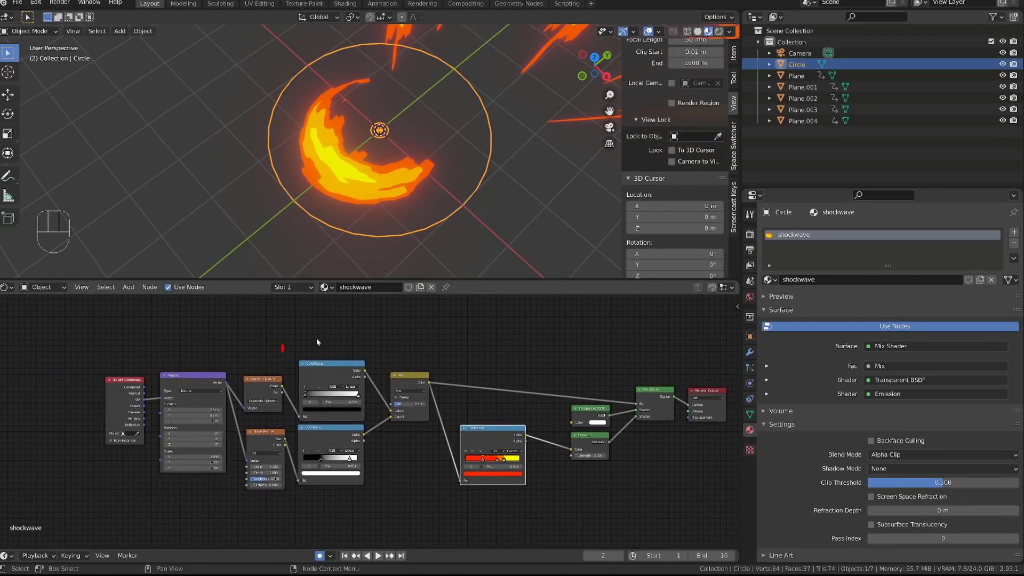
pyautogui.keyDown('ctrl'); pyautogui.keyDown('shift'); pyautogui.click(335, 360); pyautogui.keyUp('shift'); pyautogui.keyUp('ctrl')
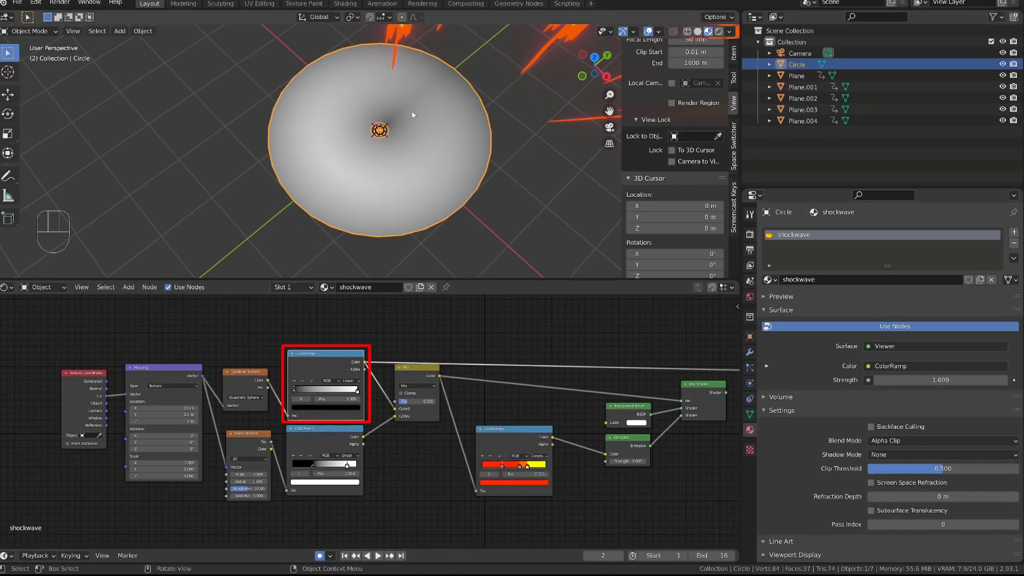
pyautogui.keyDown('alt'); pyautogui.moveTo(425, 122); pyautogui.dragTo(458, 108, button='middle'); pyautogui.keyUp('alt')
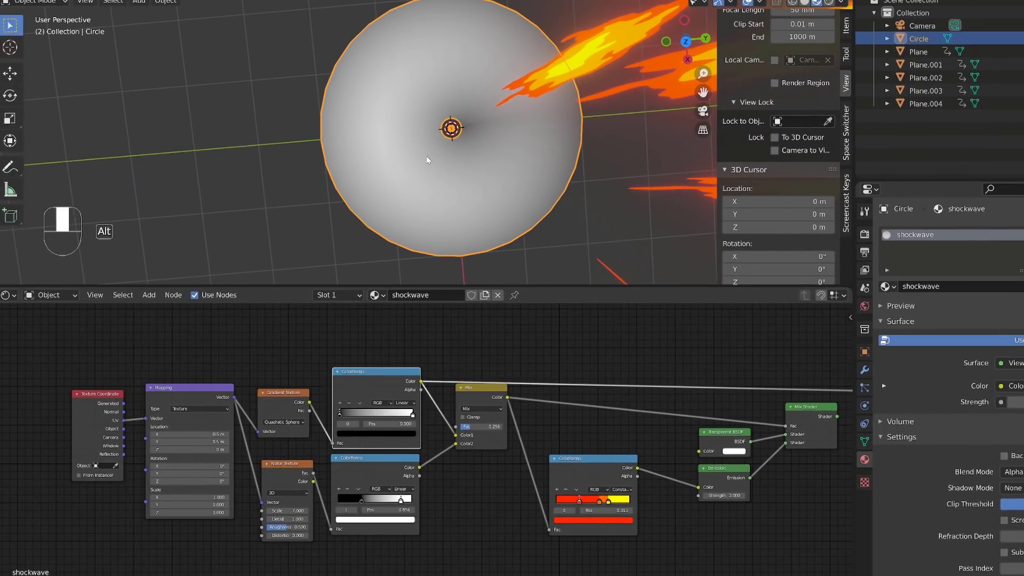
pyautogui.scroll(3, 315, 373)
# Step: Set the Gradient Texture to Linear and the Mapping node's location to 0 m on X, Y and Z
pyautogui.click(254, 415)
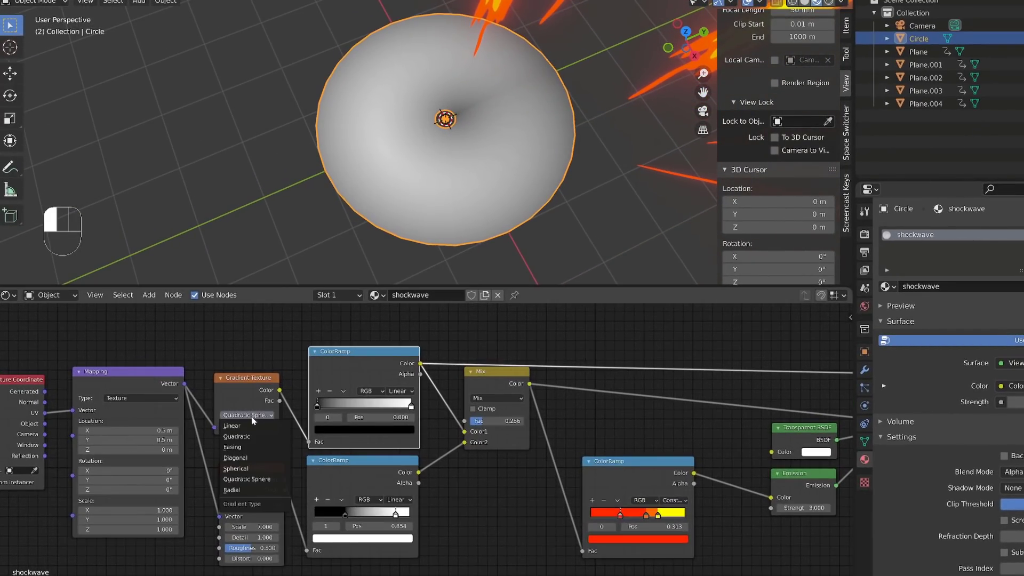
pyautogui.click(232, 425)
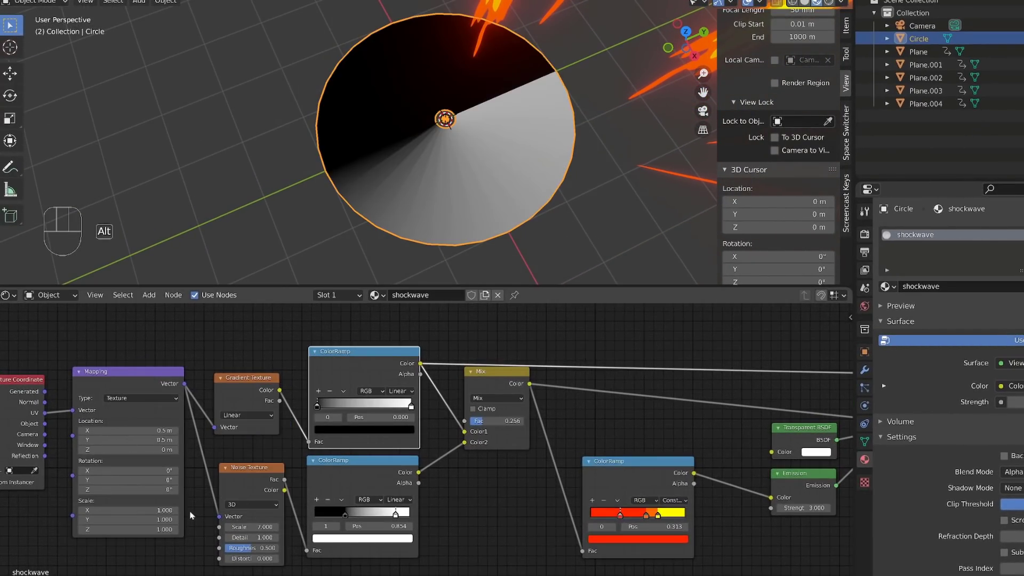
pyautogui.keyDown('alt'); pyautogui.keyDown('shift'); pyautogui.moveTo(191, 514); pyautogui.dragTo(294, 495, button='middle'); pyautogui.keyUp('shift'); pyautogui.keyUp('alt')
pyautogui.moveTo(236, 411)
pyautogui.mouseDown()
pyautogui.moveTo(233, 430)
pyautogui.moveTo(213, 431)
pyautogui.moveTo(236, 411)
pyautogui.mouseUp()
pyautogui.press('Return')
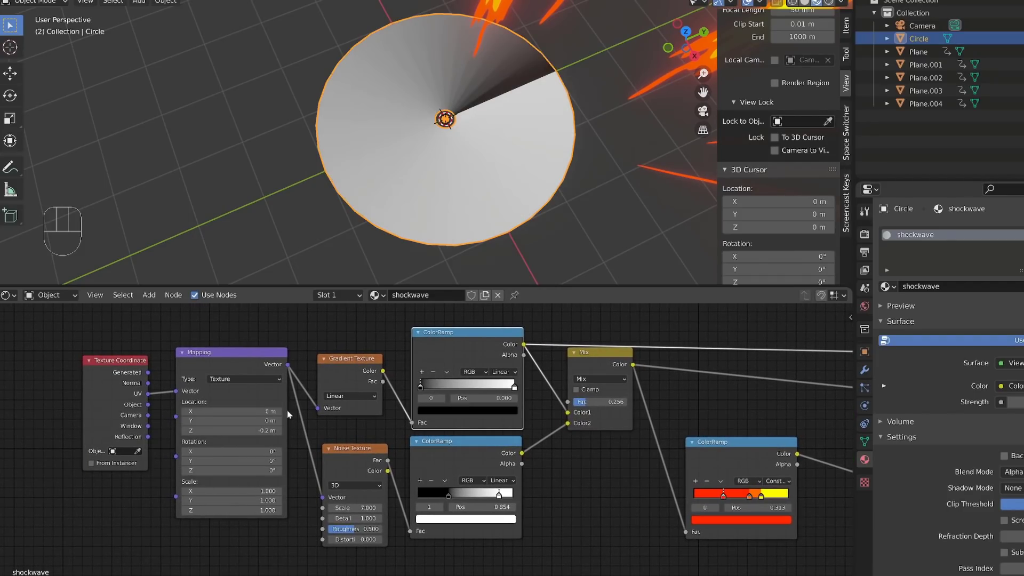
pyautogui.click(262, 429)
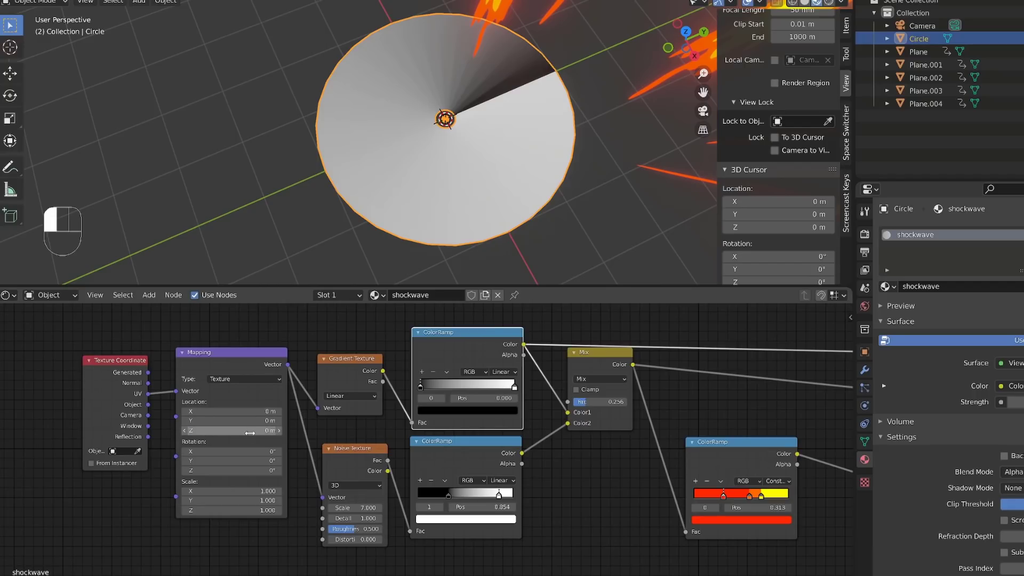
pyautogui.press('Return')
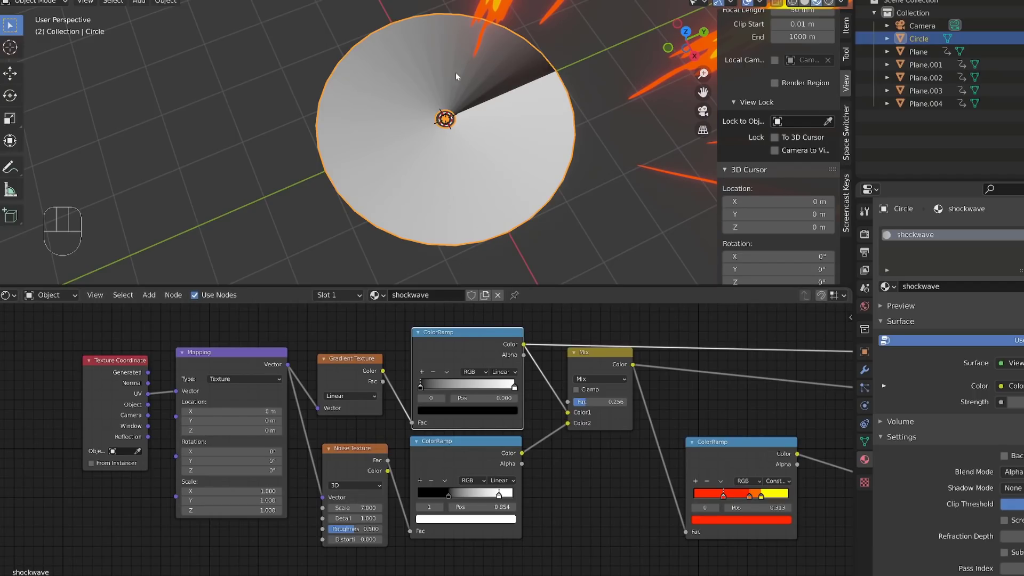
# Step: Rotate all the disc's UVs by 90 degrees in the UV Editor and return to Object Mode
pyautogui.click(11, 295)
pyautogui.click(49, 363)
pyautogui.press('Tab')
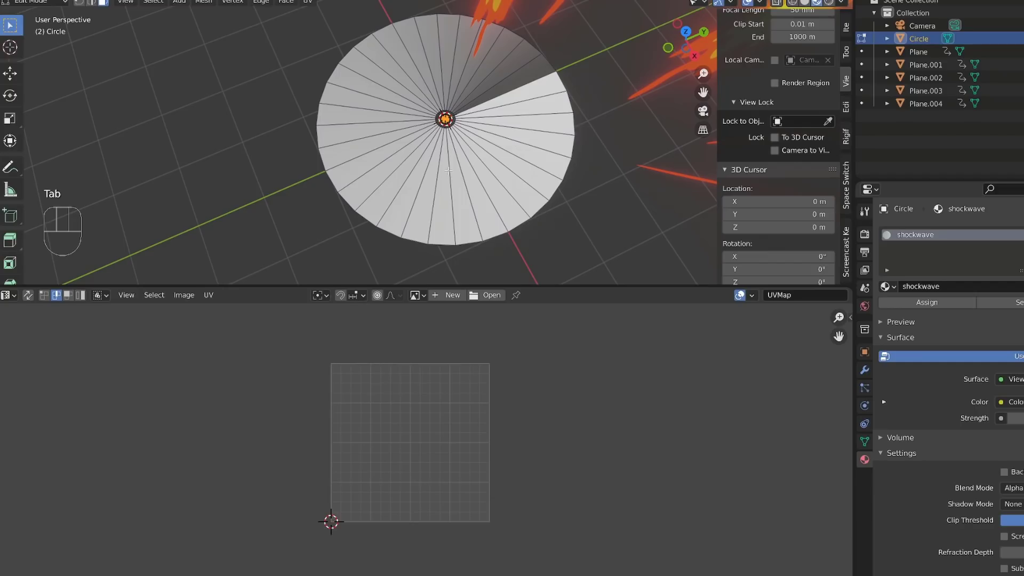
pyautogui.press('a')
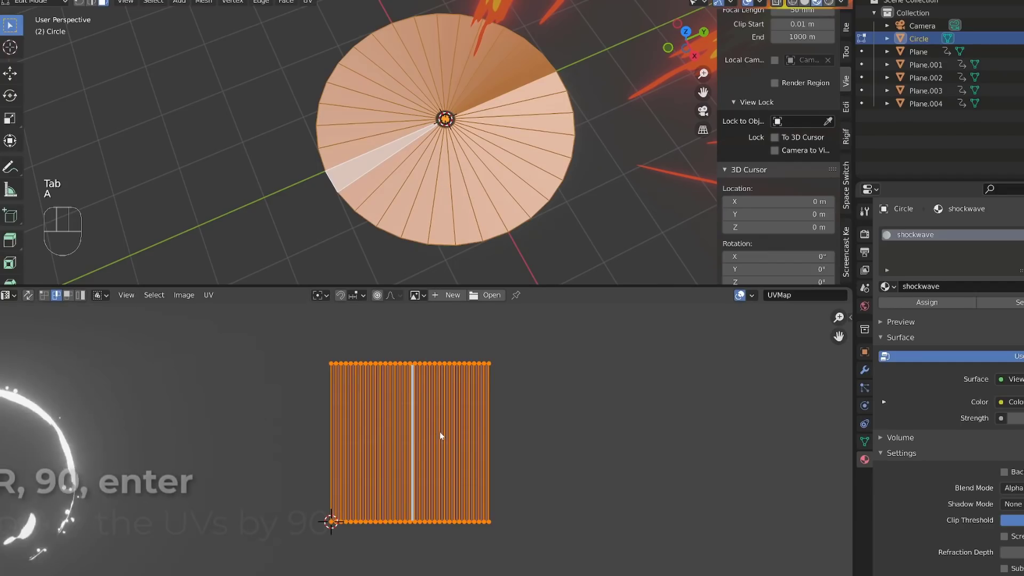
pyautogui.write('r')
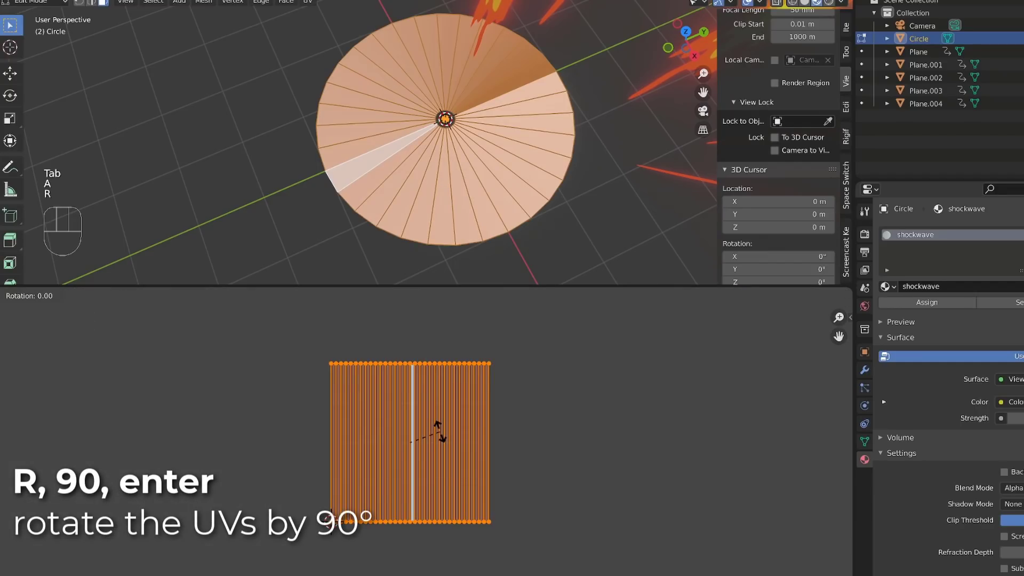
pyautogui.write('90')
pyautogui.press('Return')
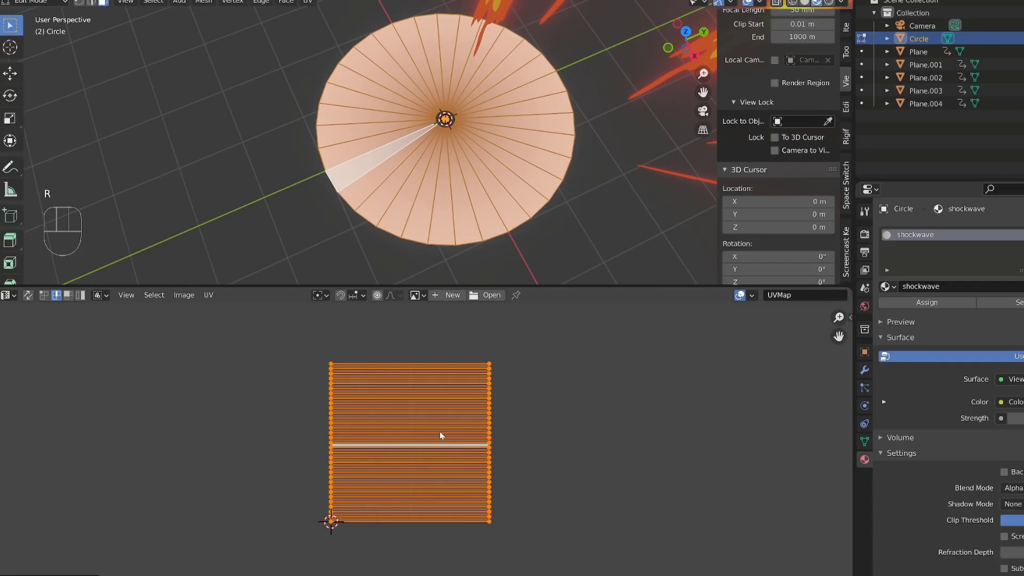
pyautogui.press('Tab')
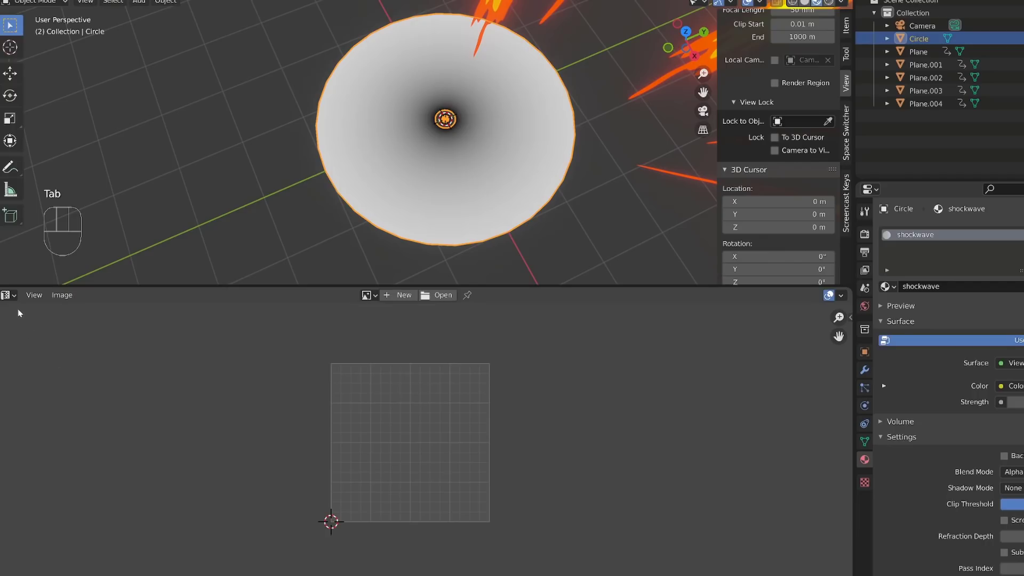
# Step: In the Shader Editor, add a middle stop to the gradient's ColorRamp and set its end stop at position 1.000 to black
pyautogui.click(9, 295)
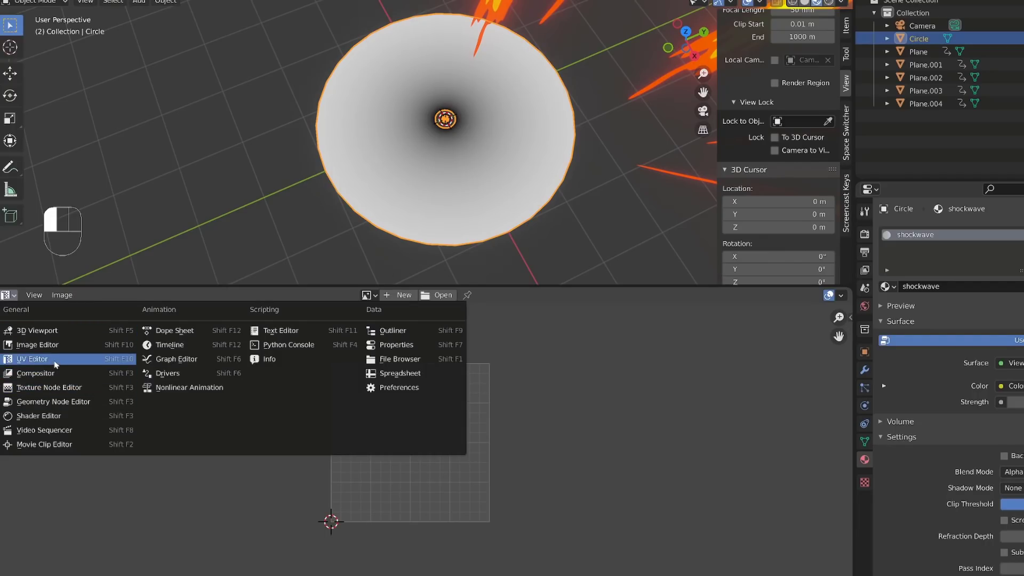
pyautogui.click(42, 416)
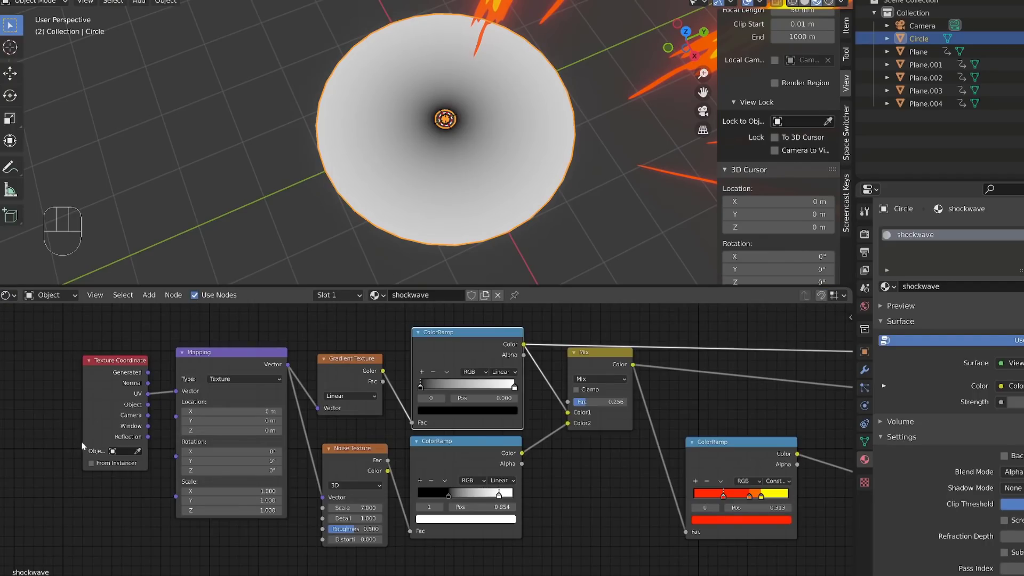
pyautogui.scroll(1, 450, 370)
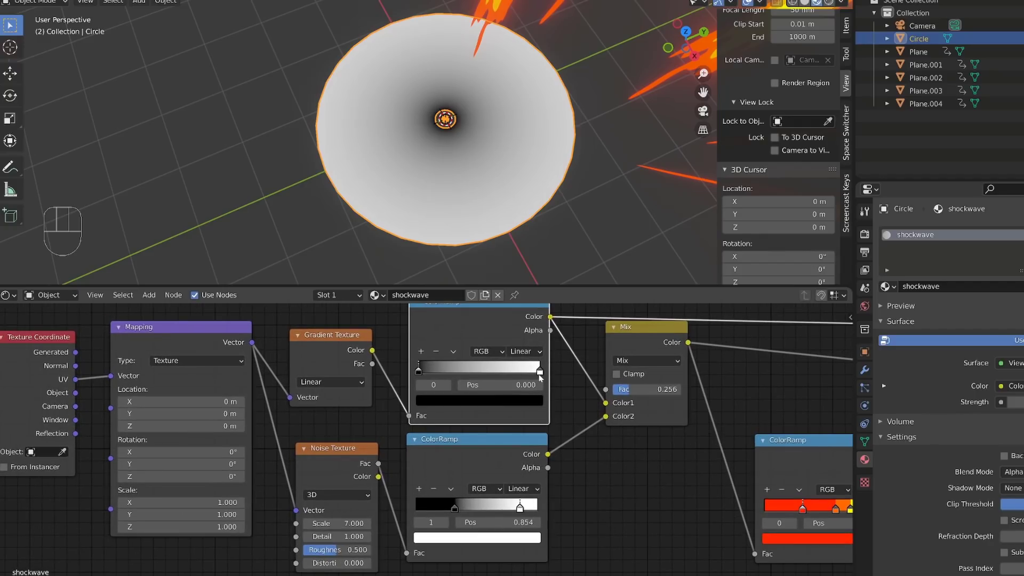
pyautogui.moveTo(537, 369)
pyautogui.mouseDown()
pyautogui.moveTo(446, 370)
pyautogui.moveTo(535, 370)
pyautogui.mouseUp()
pyautogui.click(421, 353)
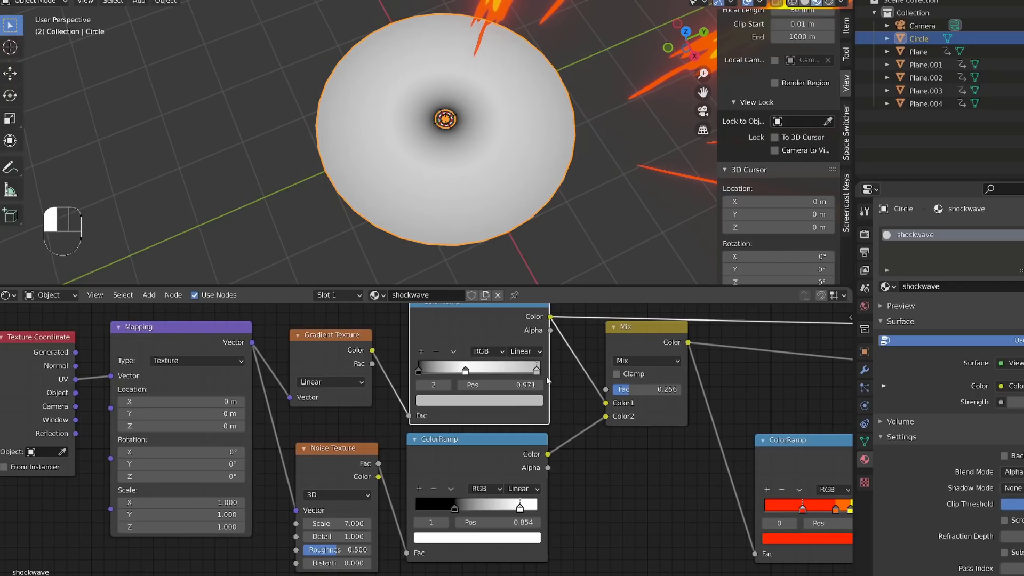
pyautogui.click(495, 401)
pyautogui.moveTo(524, 283); pyautogui.dragTo(521, 315)
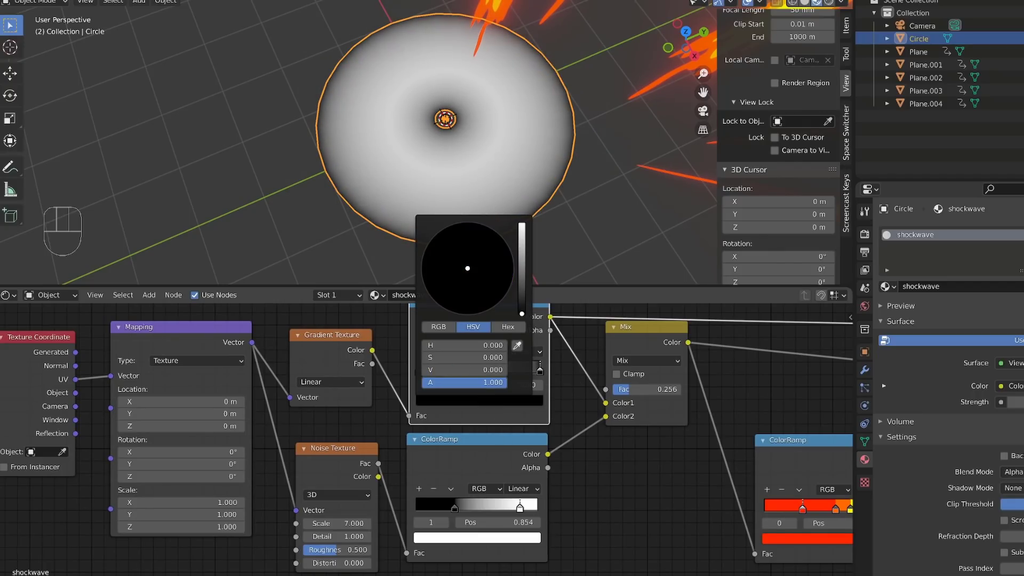
# Step: Reconnect the Mix Shader to the Material Output to show the full shockwave material on the disc
pyautogui.scroll(-4, 629, 431)
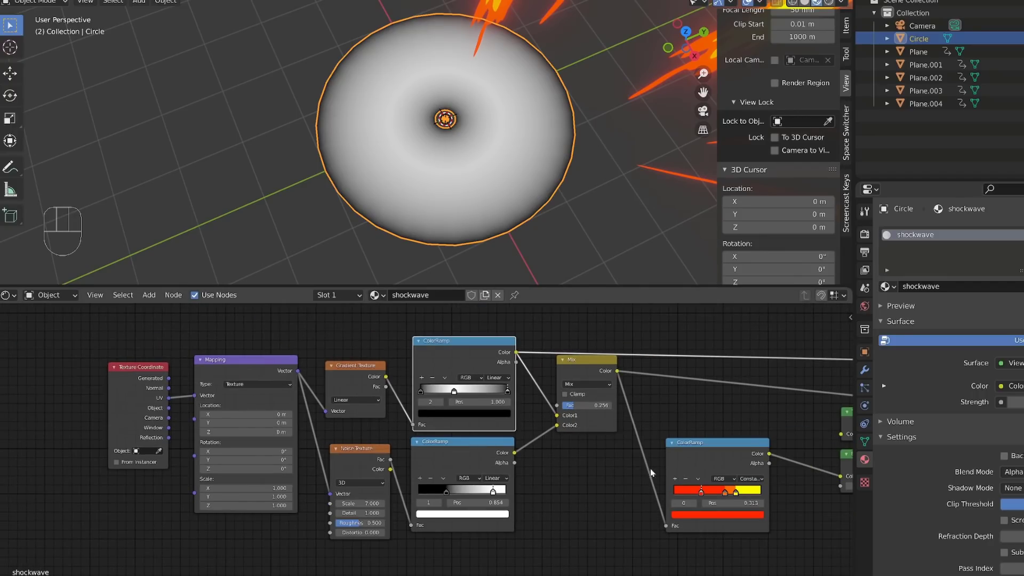
pyautogui.moveTo(658, 468); pyautogui.dragTo(442, 480, button='middle')
pyautogui.keyDown('ctrl'); pyautogui.keyDown('shift'); pyautogui.click(766, 390); pyautogui.keyUp('shift'); pyautogui.keyUp('ctrl')
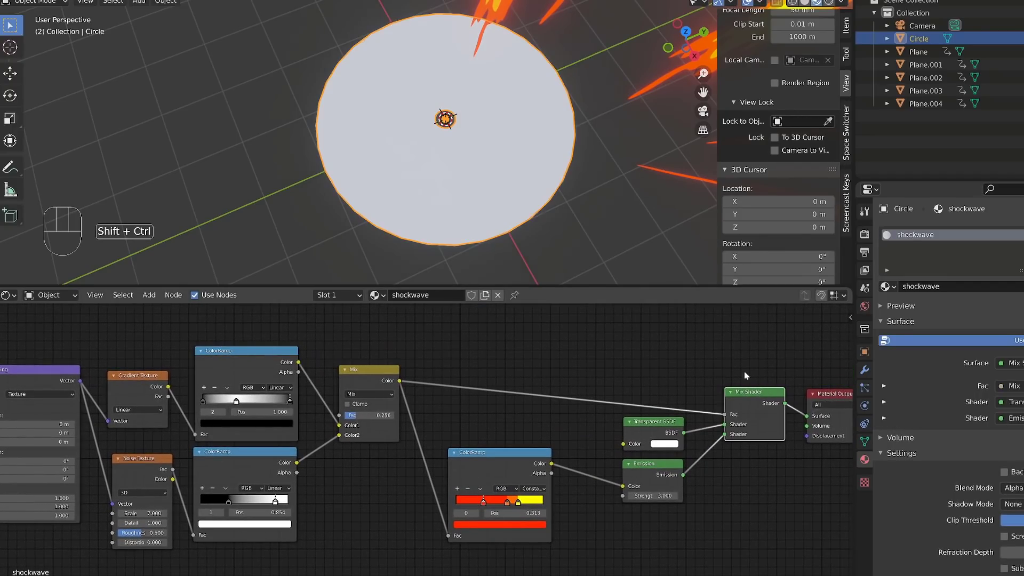
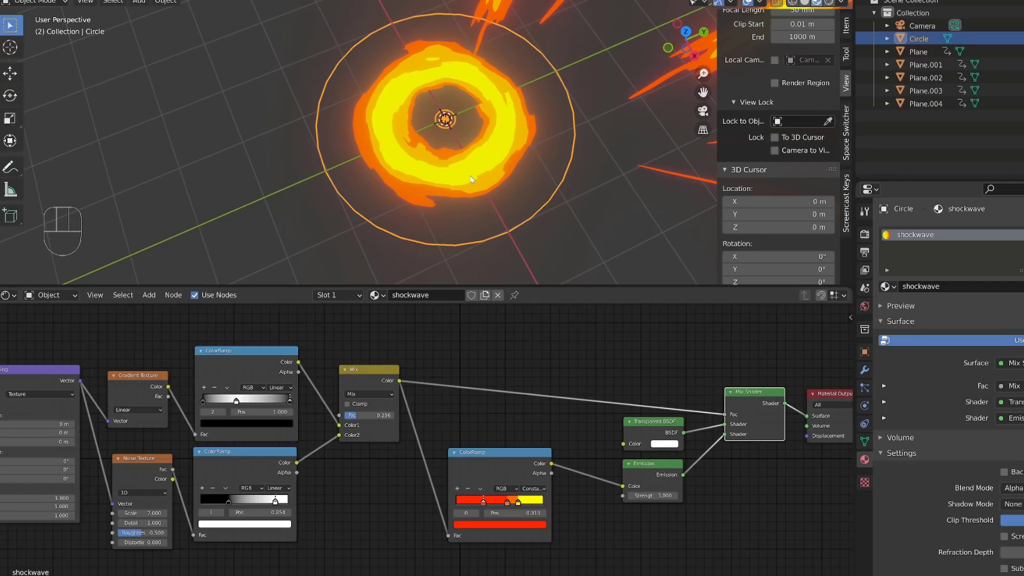
# Step: Slide the Mapping node's X location to about 0.3 m to test how the shockwave ring expands
pyautogui.keyDown('alt'); pyautogui.keyDown('shift'); pyautogui.moveTo(343, 510); pyautogui.dragTo(569, 492, button='middle'); pyautogui.keyUp('shift'); pyautogui.keyUp('alt')
pyautogui.scroll(1, 231, 469)
pyautogui.moveTo(237, 414)
pyautogui.keyDown('shift'); pyautogui.mouseDown()
pyautogui.moveTo(272, 415)
pyautogui.moveTo(209, 403)
pyautogui.moveTo(327, 403)
pyautogui.moveTo(209, 403)
pyautogui.moveTo(309, 403)
pyautogui.moveTo(237, 403)
pyautogui.mouseUp(); pyautogui.keyUp('shift')
pyautogui.rightClick(270, 414)
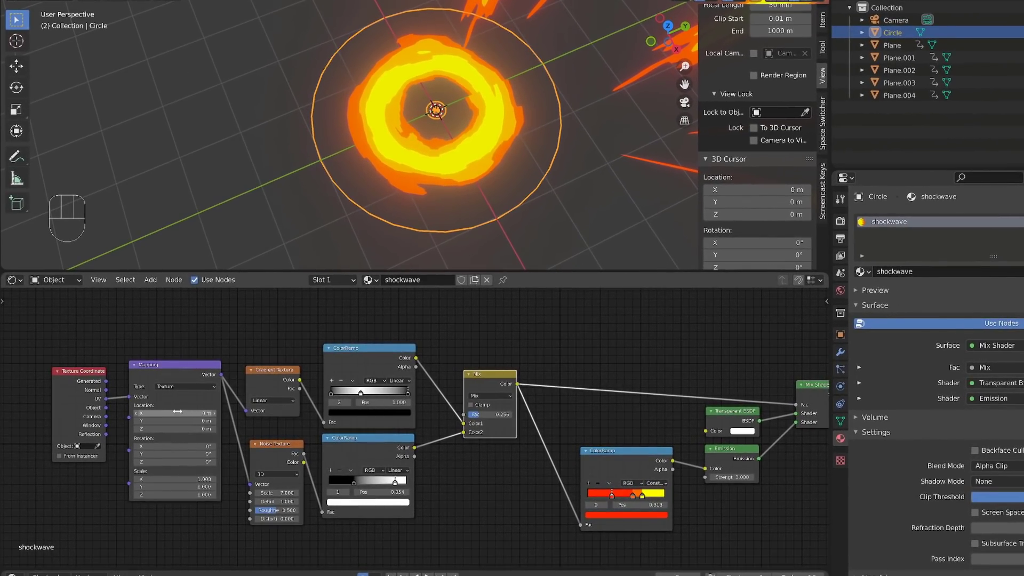
pyautogui.keyDown('shift'); pyautogui.moveTo(176, 413); pyautogui.dragTo(208, 413); pyautogui.keyUp('shift')
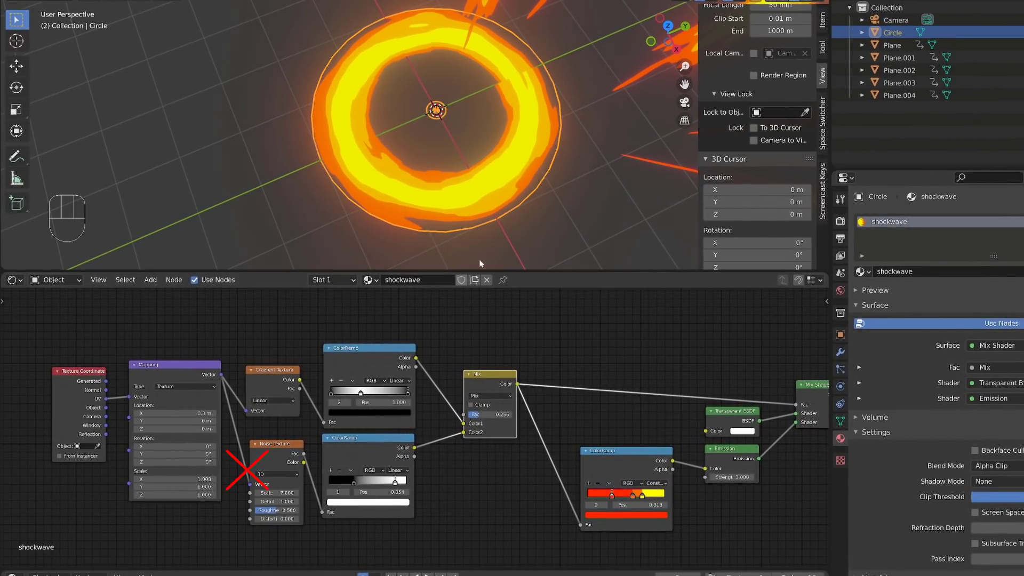
# Step: Disconnect the Noise Texture from the Mapping node and set the Mapping node's X location to 0.52 m
pyautogui.click(251, 486)
pyautogui.moveTo(251, 486); pyautogui.dragTo(235, 421)
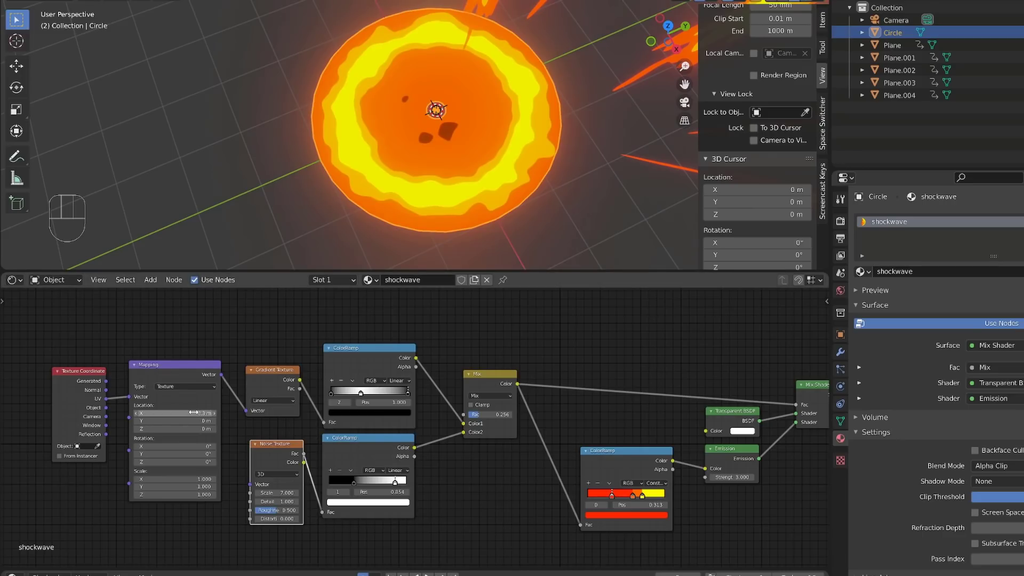
pyautogui.click(189, 413)
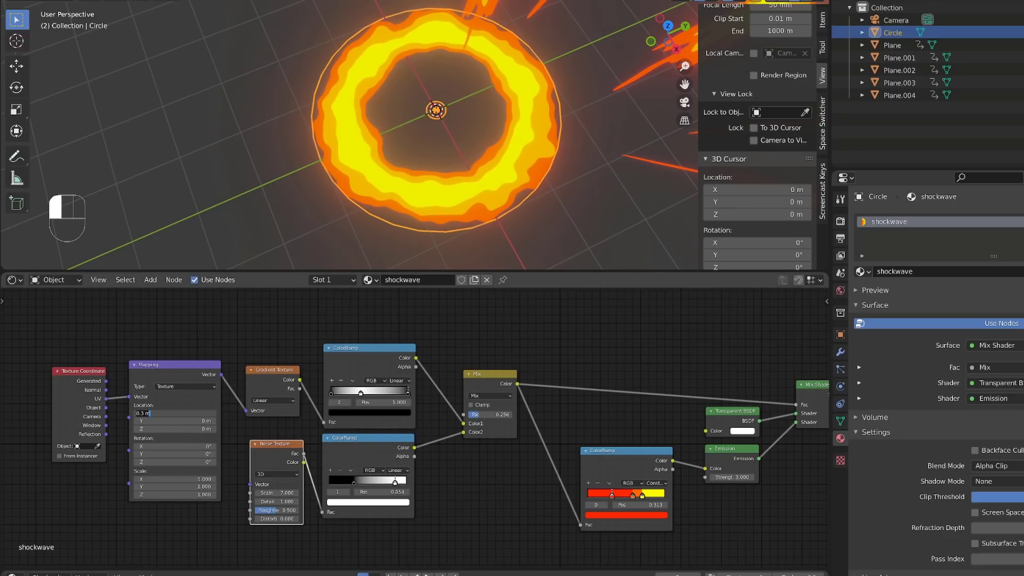
pyautogui.press('Escape')
pyautogui.moveTo(173, 413)
pyautogui.keyDown('shift'); pyautogui.mouseDown()
pyautogui.moveTo(112, 412)
pyautogui.moveTo(211, 412)
pyautogui.moveTo(128, 413)
pyautogui.moveTo(168, 412)
pyautogui.mouseUp(); pyautogui.keyUp('shift')
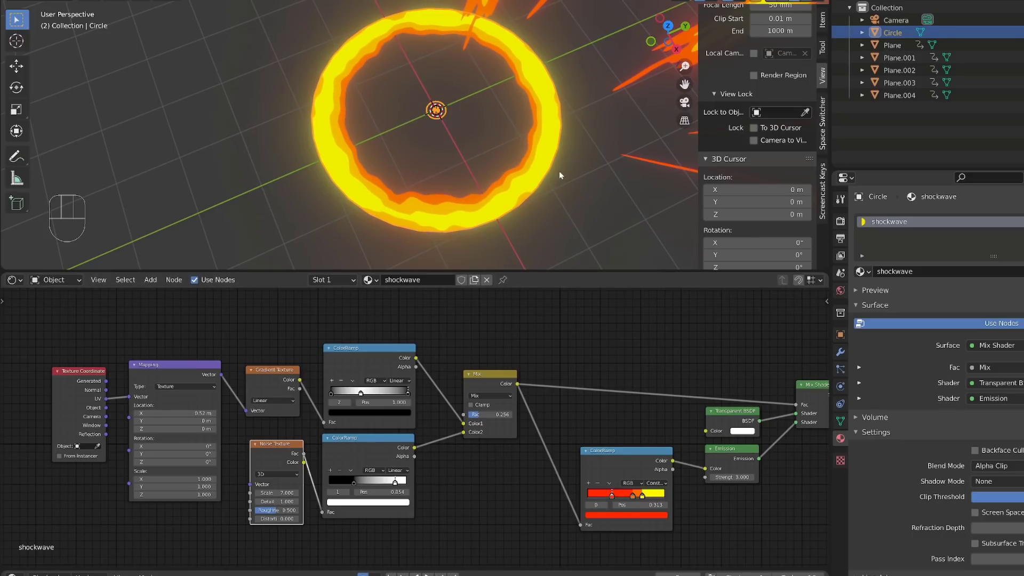
# Step: Duplicate the Gradient Texture with its ColorRamp above the originals and connect the Texture Coordinate's UV output to the copied Gradient Texture's Vector
pyautogui.keyDown('ctrl'); pyautogui.keyDown('shift'); pyautogui.click(273, 370); pyautogui.keyUp('shift'); pyautogui.keyUp('ctrl')
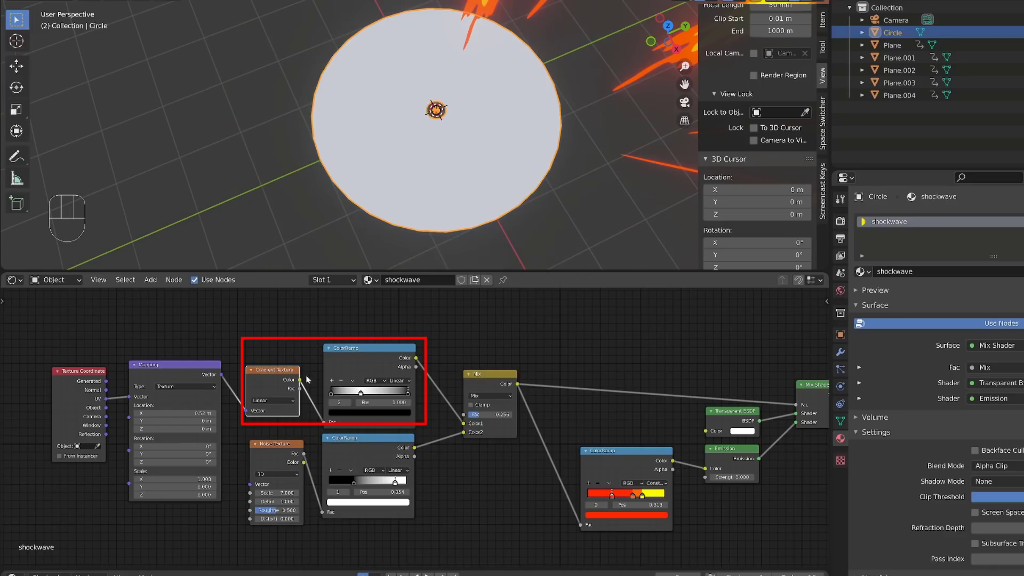
pyautogui.moveTo(354, 331); pyautogui.dragTo(361, 374, button='middle')
pyautogui.keyDown('ctrl'); pyautogui.keyDown('shift'); pyautogui.click(373, 403); pyautogui.keyUp('shift'); pyautogui.keyUp('ctrl')
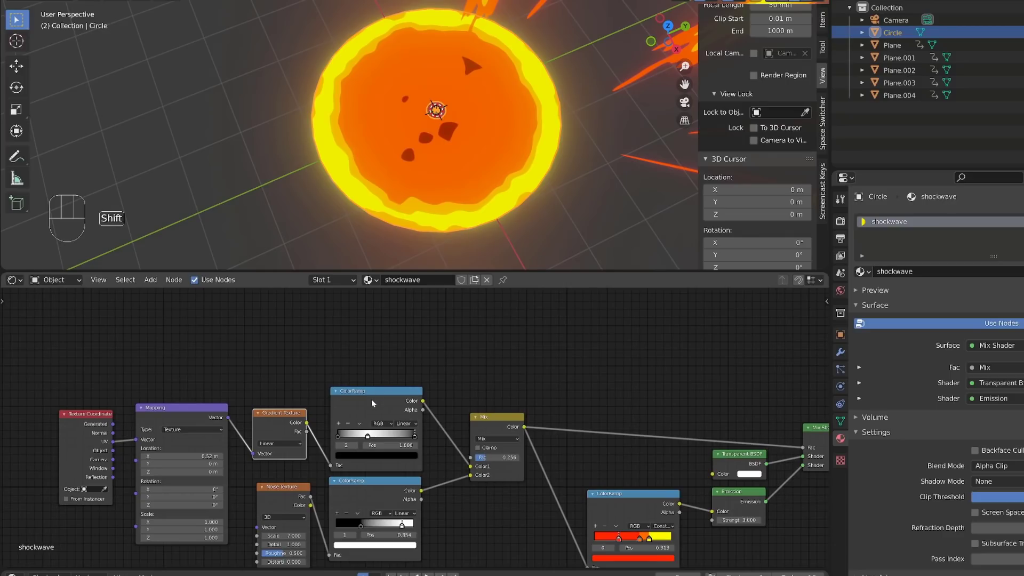
pyautogui.keyDown('ctrl'); pyautogui.keyDown('shift'); pyautogui.click(378, 445); pyautogui.keyUp('shift'); pyautogui.keyUp('ctrl')
pyautogui.hotkey('shift', 'd')
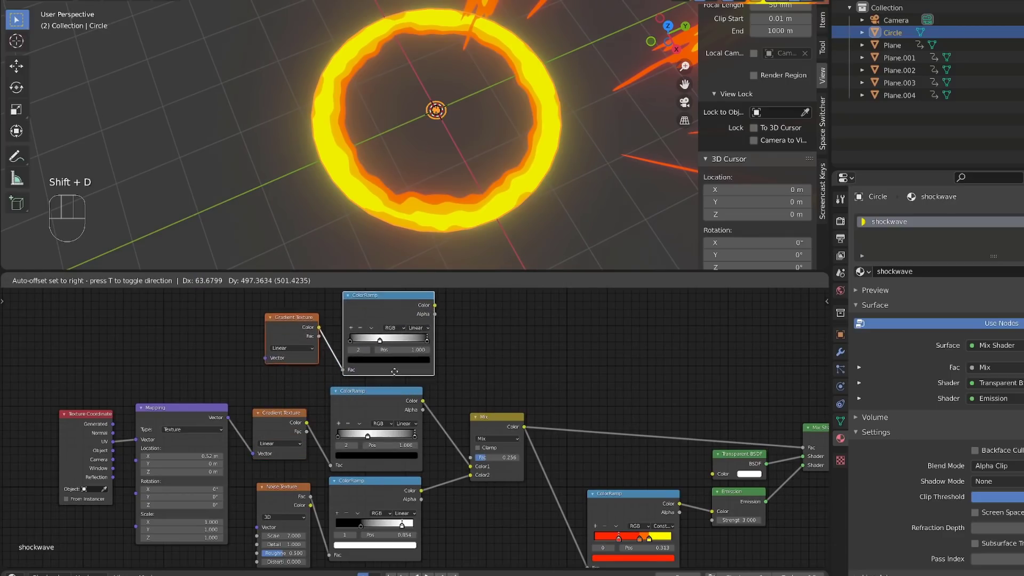
pyautogui.click(112, 443)
pyautogui.moveTo(120, 445); pyautogui.dragTo(254, 350)
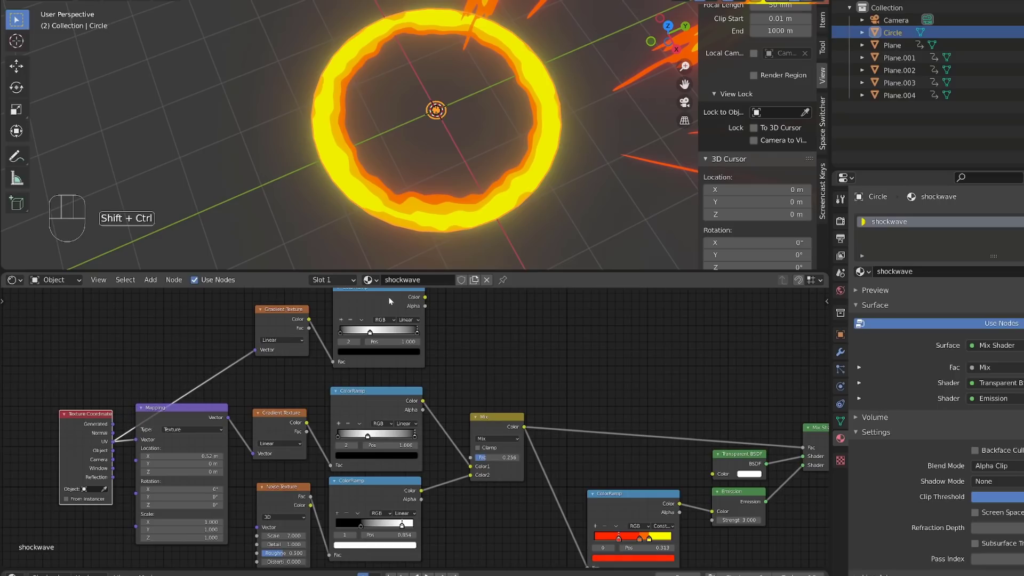
# Step: Preview the copied ColorRamp on the disc, keep its end stop at 1.000 and delete its black stop at position 0
pyautogui.keyDown('ctrl'); pyautogui.keyDown('shift'); pyautogui.click(415, 356); pyautogui.keyUp('shift'); pyautogui.keyUp('ctrl')
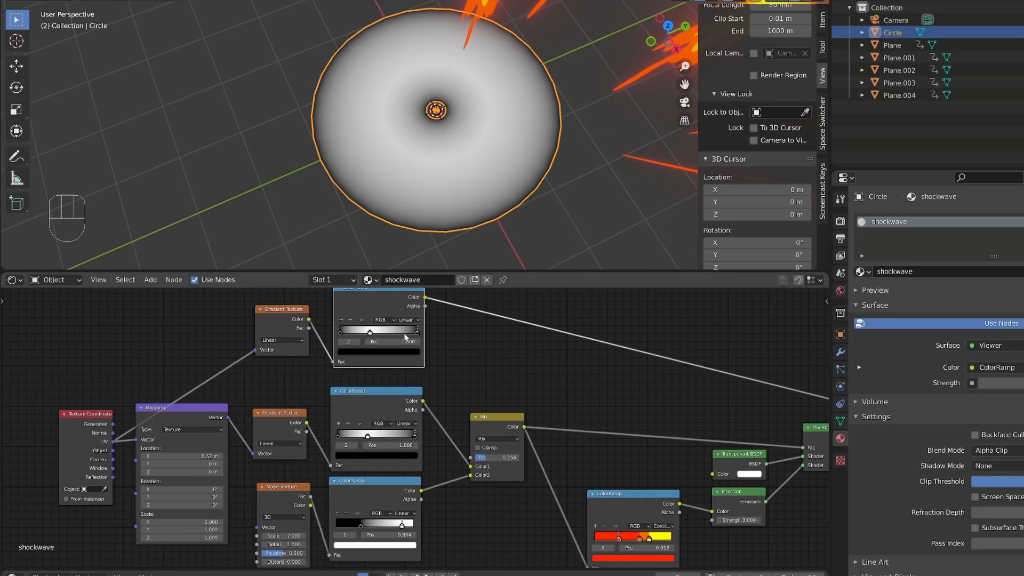
pyautogui.moveTo(417, 335); pyautogui.dragTo(393, 334)
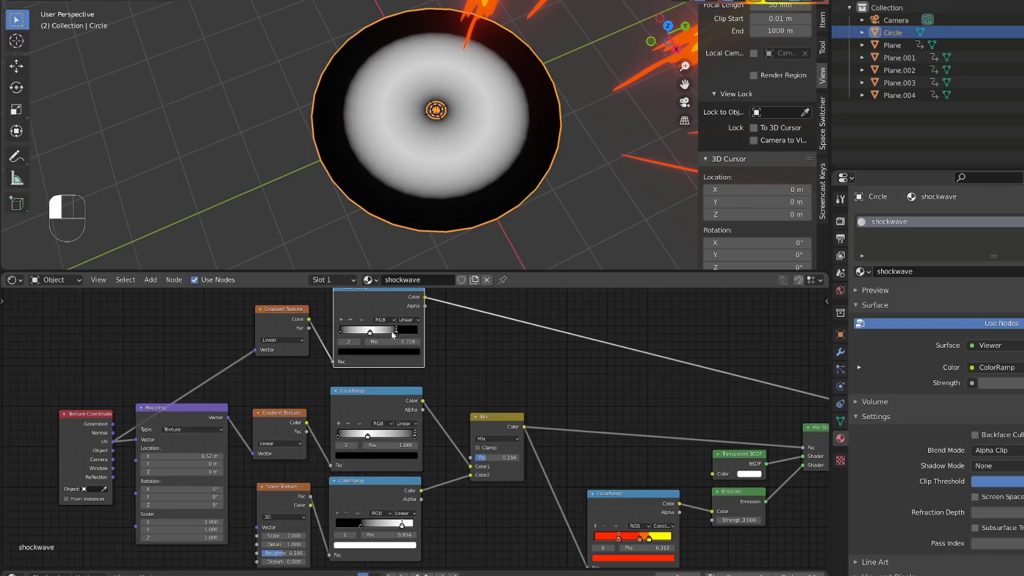
pyautogui.moveTo(393, 335); pyautogui.dragTo(420, 334)
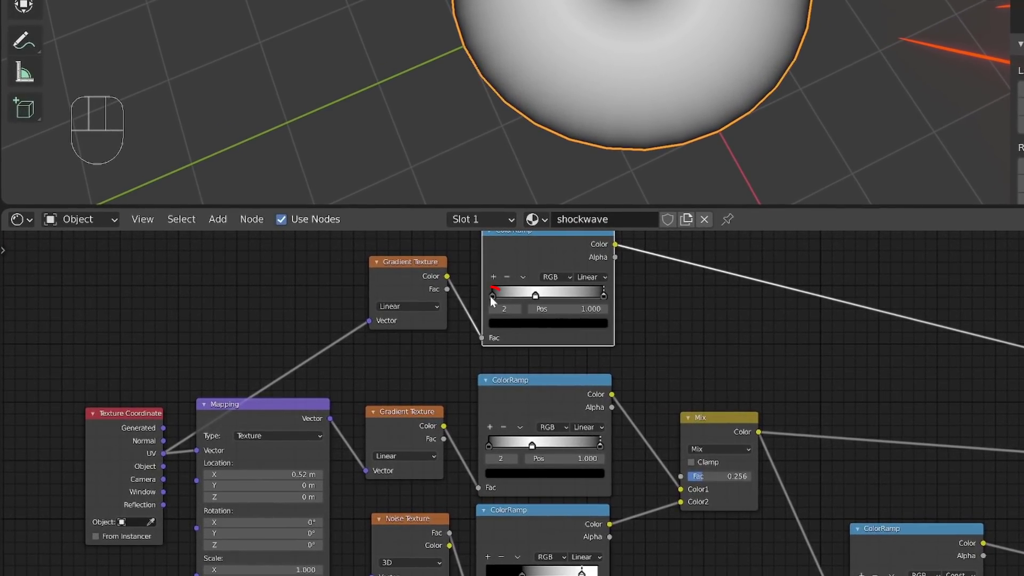
pyautogui.click(449, 306)
pyautogui.click(507, 277)
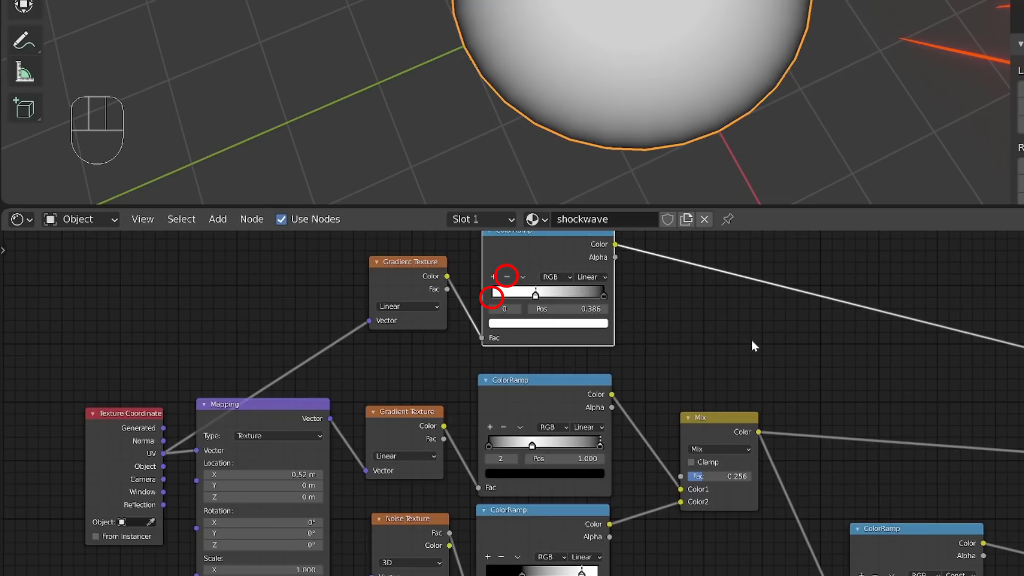
# Step: Duplicate the Mix node, insert the copy between the Mix node and the Mix Shader, and set its blending mode to Multiply
pyautogui.keyDown('alt'); pyautogui.keyDown('shift'); pyautogui.moveTo(782, 382); pyautogui.dragTo(639, 361, button='middle'); pyautogui.keyUp('shift'); pyautogui.keyUp('alt')
pyautogui.moveTo(577, 398); pyautogui.dragTo(573, 398)
pyautogui.moveTo(435, 409); pyautogui.dragTo(422, 418)
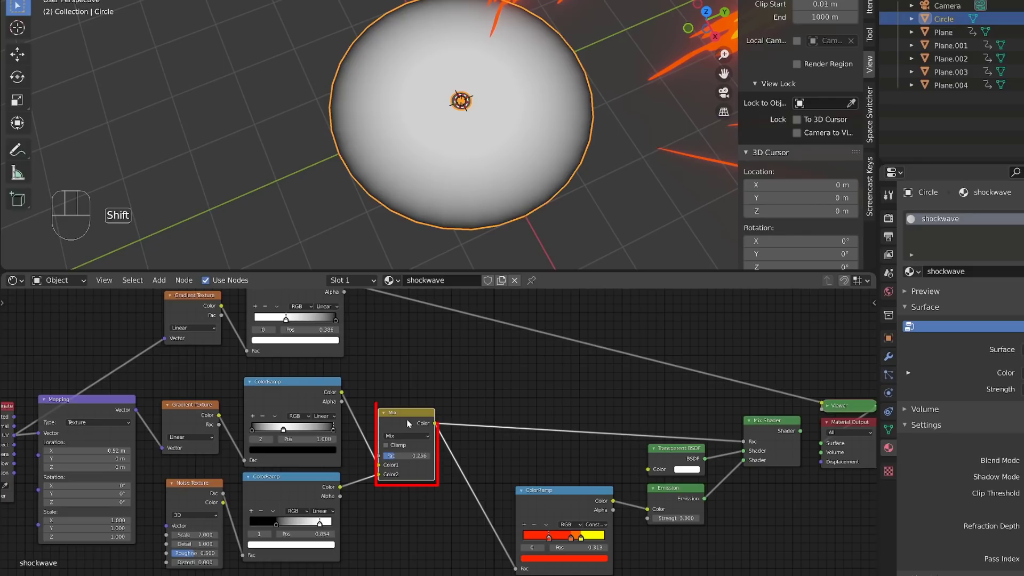
pyautogui.hotkey('shift', 'd')
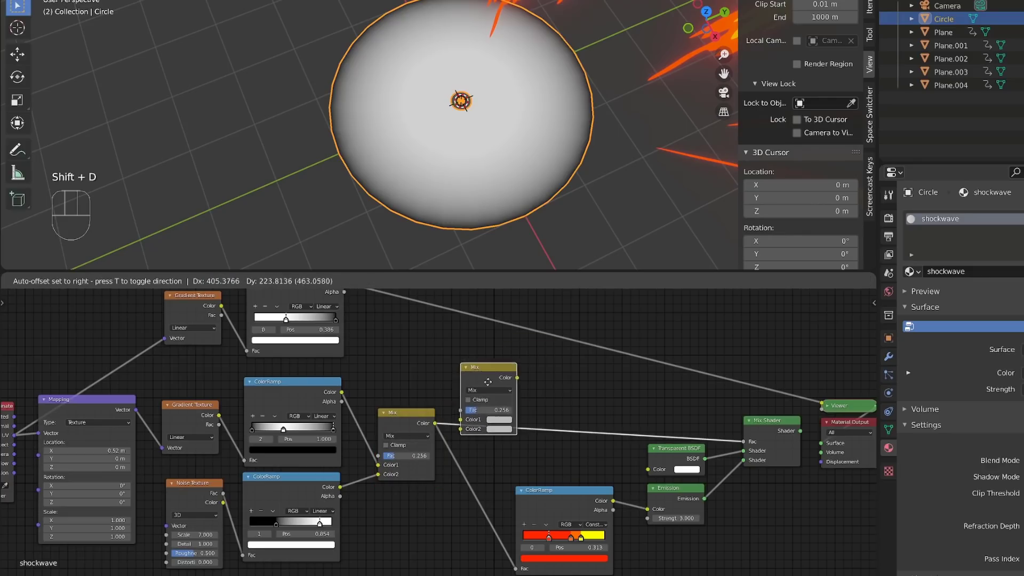
pyautogui.click(539, 380)
pyautogui.click(530, 407)
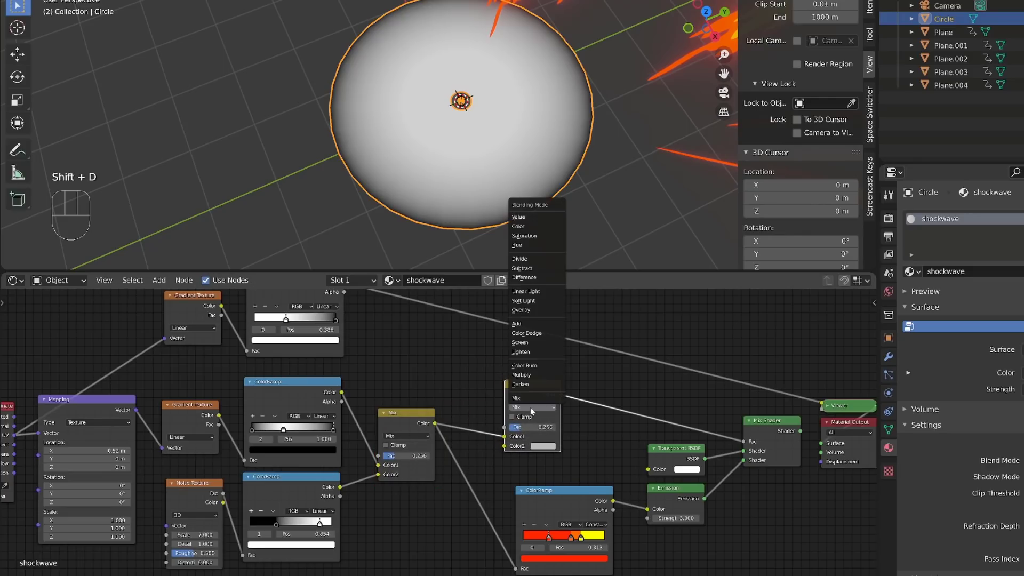
pyautogui.click(544, 376)
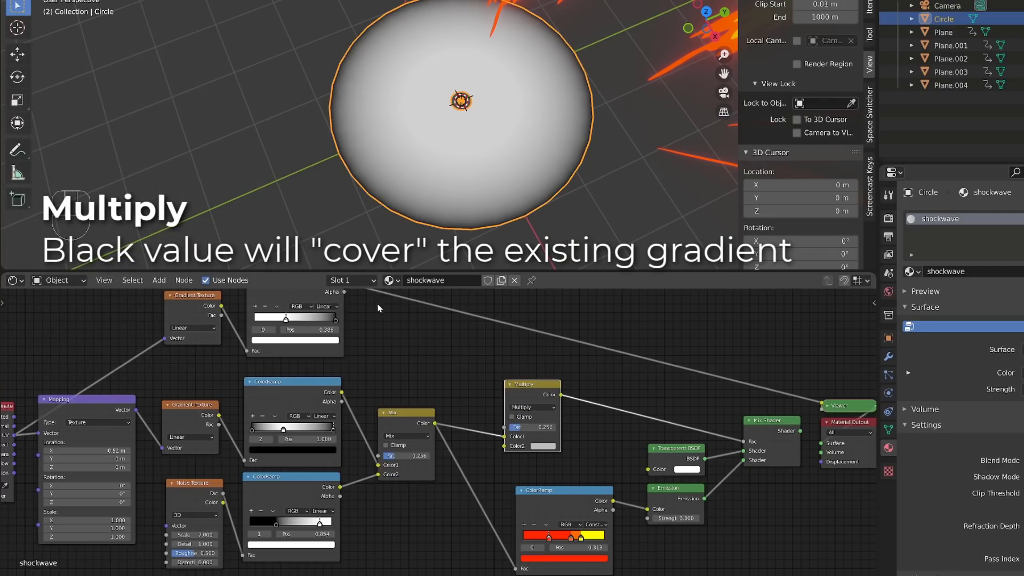
# Step: Connect the copied ColorRamp's Color to the Multiply node's Color2 and show the Mix Shader's output on the disc
pyautogui.moveTo(373, 307); pyautogui.dragTo(368, 334, button='middle')
pyautogui.moveTo(340, 309)
pyautogui.mouseDown()
pyautogui.moveTo(379, 335)
pyautogui.moveTo(500, 474)
pyautogui.mouseUp()
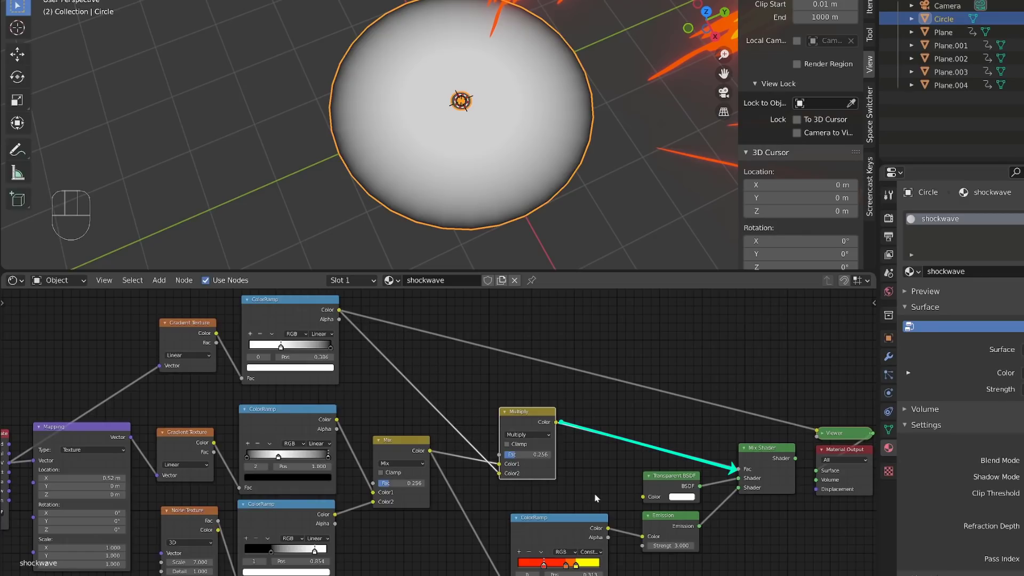
pyautogui.keyDown('shift'); pyautogui.moveTo(543, 414); pyautogui.dragTo(554, 361, button='middle'); pyautogui.keyUp('shift')
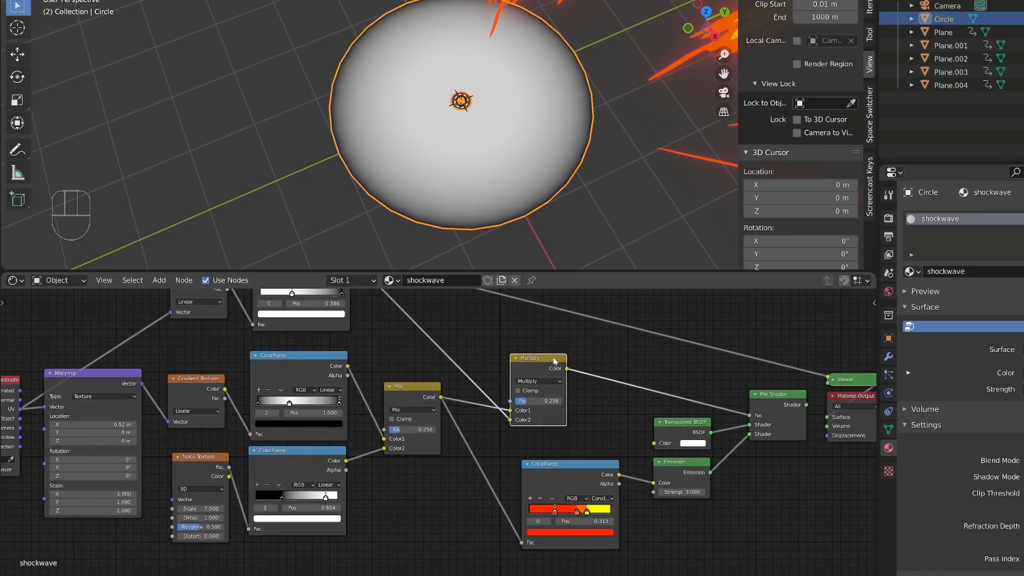
pyautogui.keyDown('ctrl'); pyautogui.keyDown('shift'); pyautogui.click(775, 402); pyautogui.keyUp('shift'); pyautogui.keyUp('ctrl')
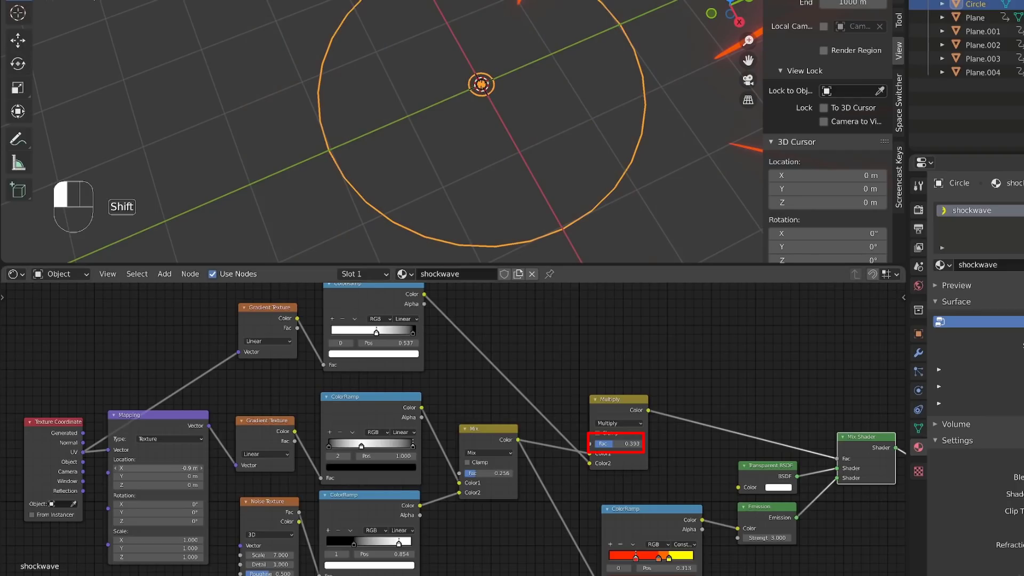
# Step: Vary the Mapping node's X location to preview the ring's fade, and feed the Multiply output into the fiery ColorRamp's Fac
pyautogui.keyDown('shift'); pyautogui.moveTo(155, 467); pyautogui.dragTo(160, 468); pyautogui.keyUp('shift')
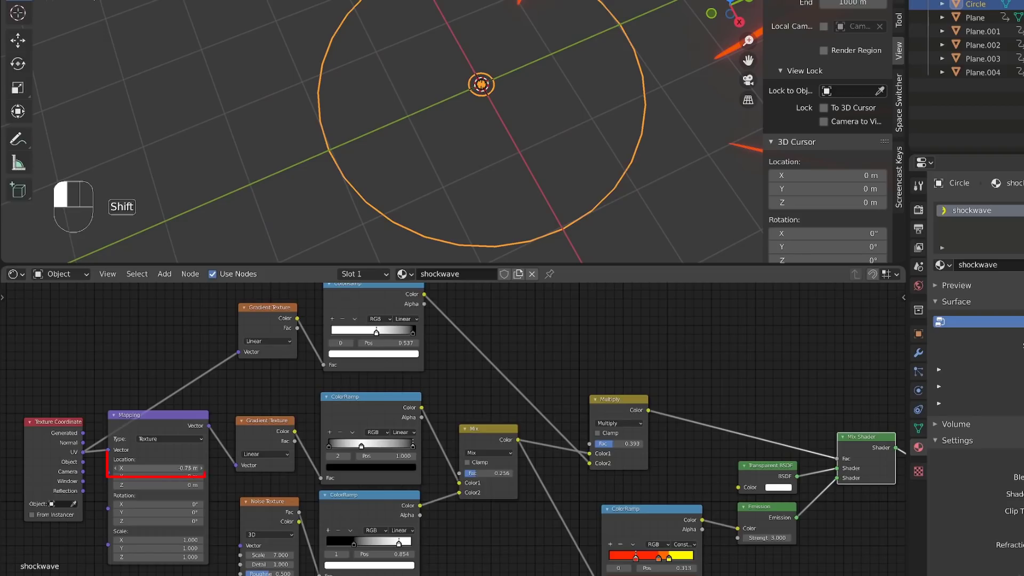
pyautogui.moveTo(160, 468)
pyautogui.keyDown('shift'); pyautogui.mouseDown()
pyautogui.moveTo(176, 468)
pyautogui.moveTo(167, 467)
pyautogui.mouseUp(); pyautogui.keyUp('shift')
pyautogui.scroll(-3, 699, 456)
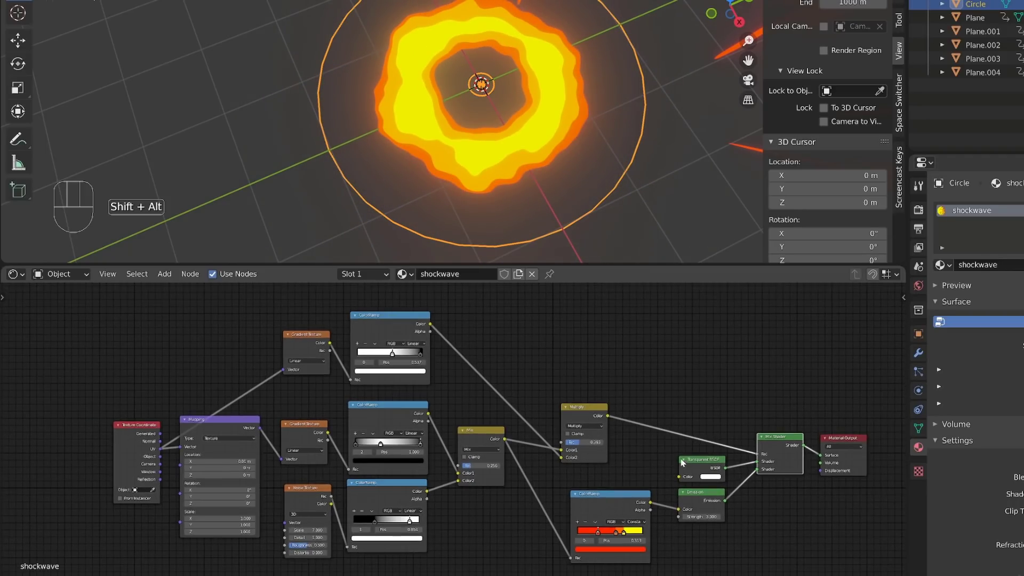
pyautogui.keyDown('alt'); pyautogui.keyDown('shift'); pyautogui.moveTo(651, 445); pyautogui.dragTo(536, 414, button='middle'); pyautogui.keyUp('shift'); pyautogui.keyUp('alt')
pyautogui.moveTo(458, 378); pyautogui.dragTo(456, 529)
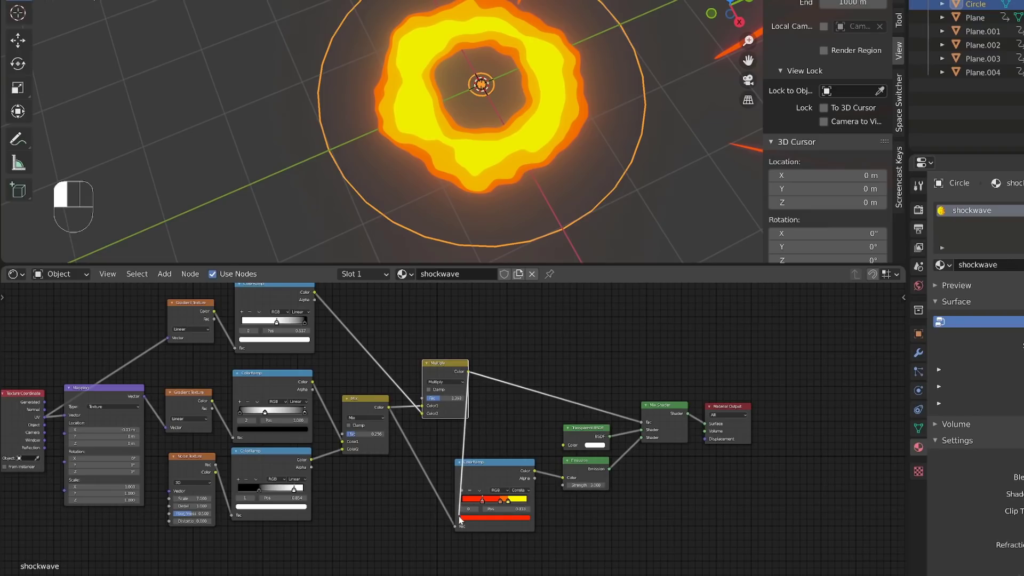
pyautogui.moveTo(457, 532); pyautogui.dragTo(456, 524)
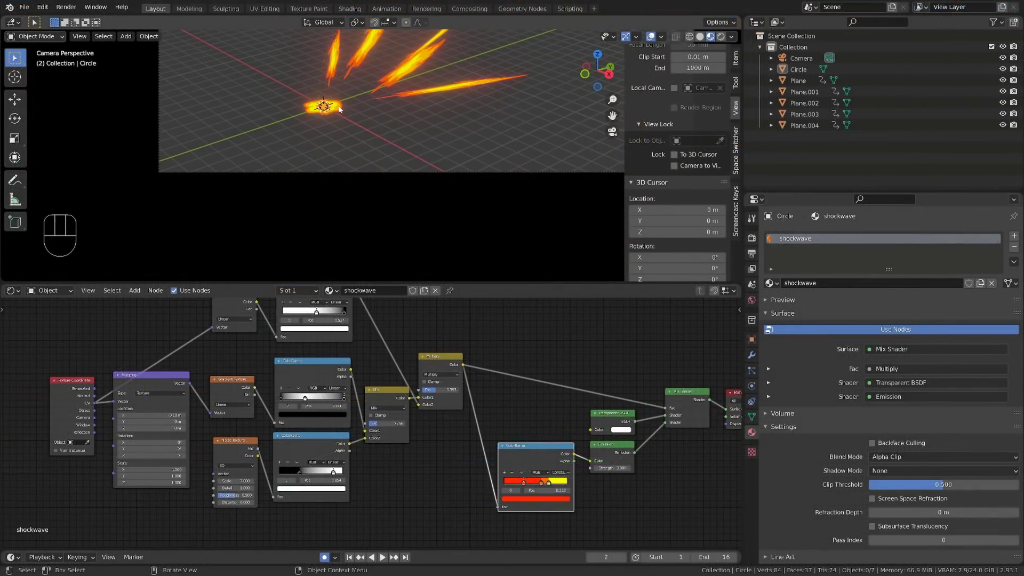
# Step: In the camera view, enlarge the shockwave disc and rotate it about the X and Y axes to stand it up against the streaks
pyautogui.click(325, 110)
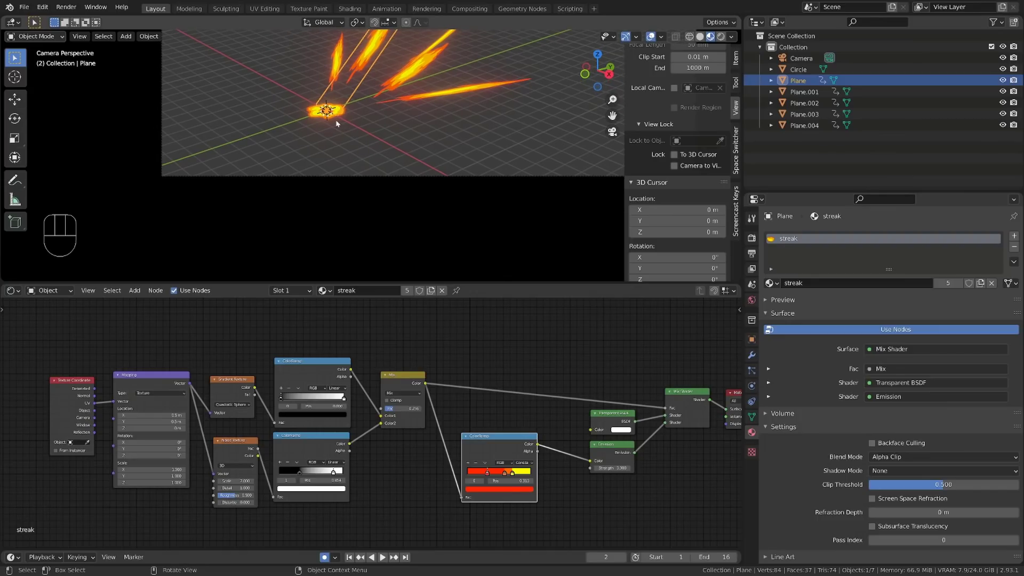
pyautogui.press('s')
pyautogui.click(443, 137)
pyautogui.press('r')
pyautogui.press('x')
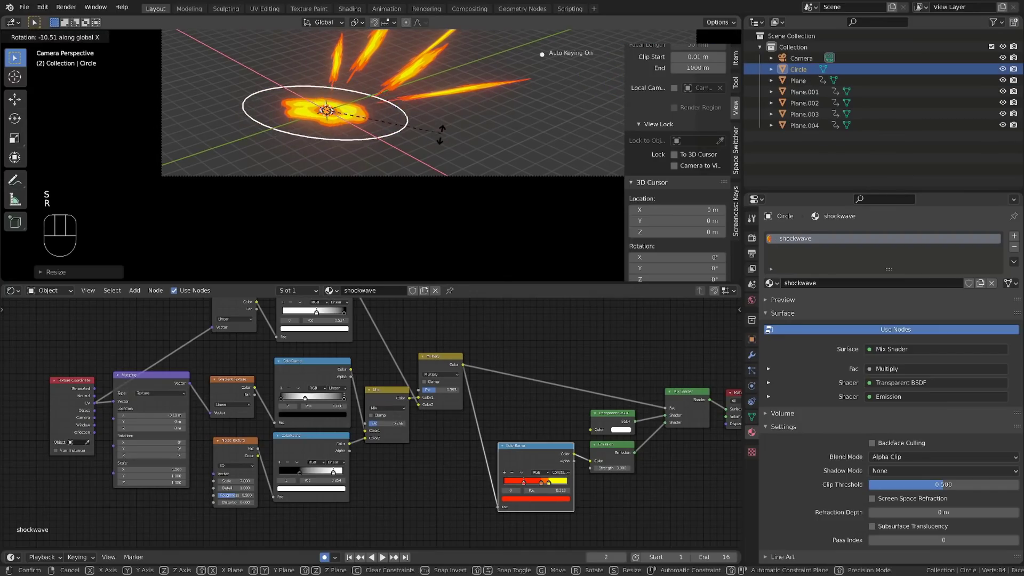
pyautogui.click(428, 138)
pyautogui.press('r')
pyautogui.press('y')
pyautogui.click(378, 163)
# Step: Scale the tilted disc up further and fine-tune its rotation as seen from the camera
pyautogui.press('s')
pyautogui.click(426, 162)
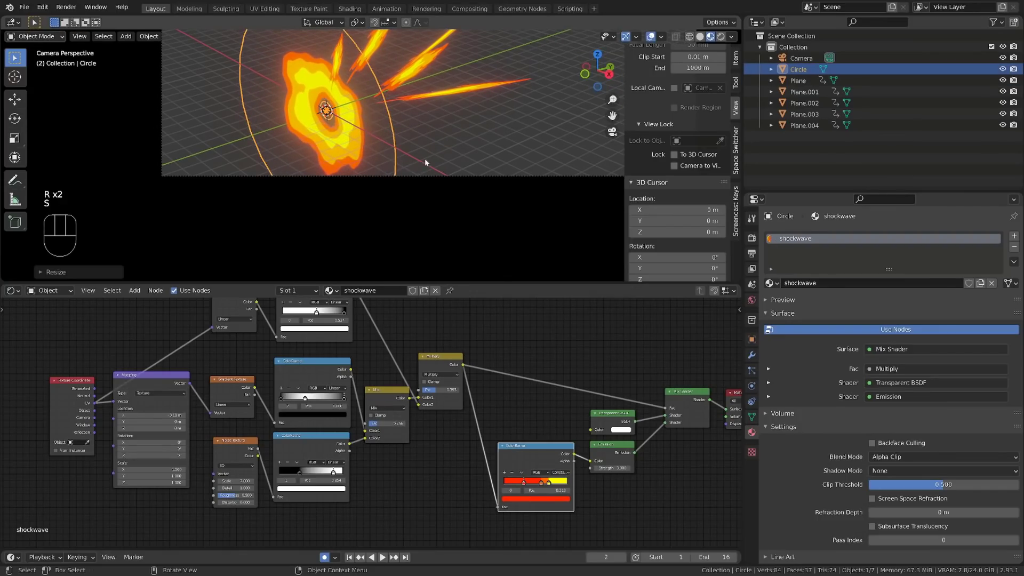
pyautogui.press('r')
pyautogui.click(436, 127)
# Step: Rotate the camera about its local X axis to reframe the burst and disc
pyautogui.keyDown('alt'); pyautogui.keyDown('shift'); pyautogui.moveTo(437, 126); pyautogui.dragTo(442, 138, button='middle'); pyautogui.keyUp('shift'); pyautogui.keyUp('alt')
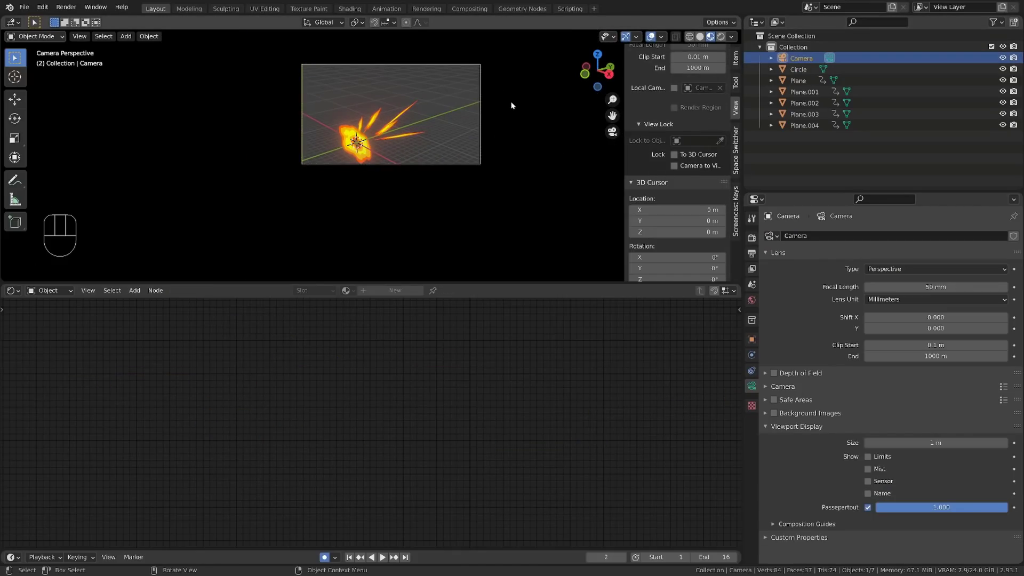
pyautogui.press('r')
pyautogui.press('x')
pyautogui.press('x')
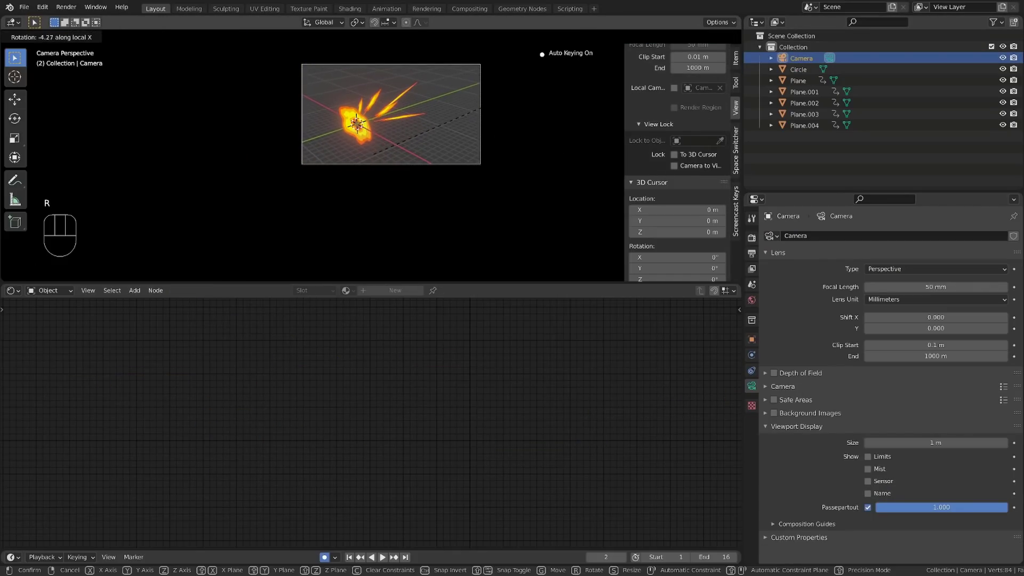
pyautogui.click(510, 110)
pyautogui.scroll(2, 480, 114)
# Step: Select the shockwave disc, switch the Timeline area to an enlarged Graph Editor, and go to frame 0
pyautogui.click(361, 122)
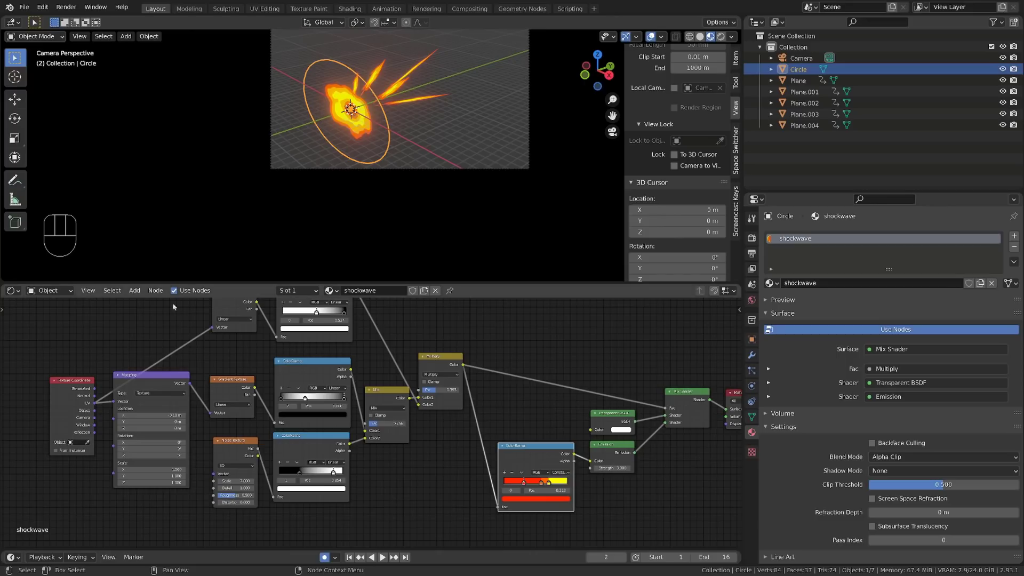
pyautogui.click(13, 557)
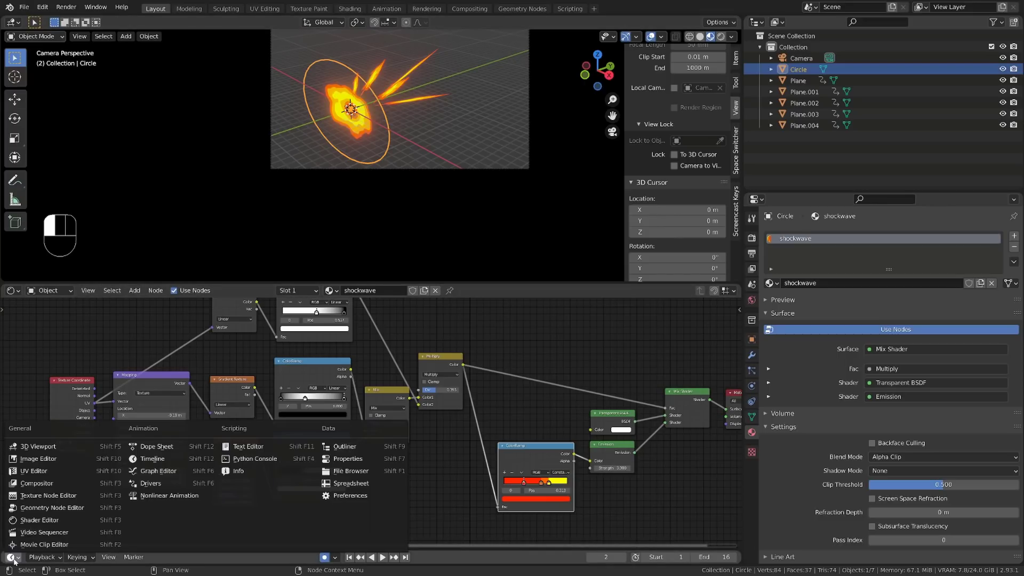
pyautogui.click(159, 470)
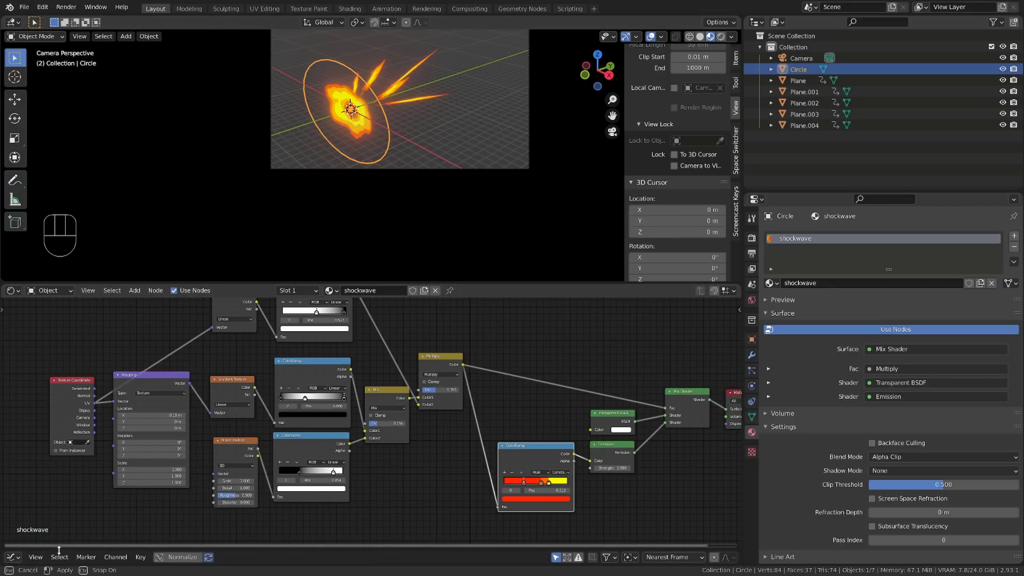
pyautogui.moveTo(59, 550); pyautogui.dragTo(64, 445)
pyautogui.click(173, 469)
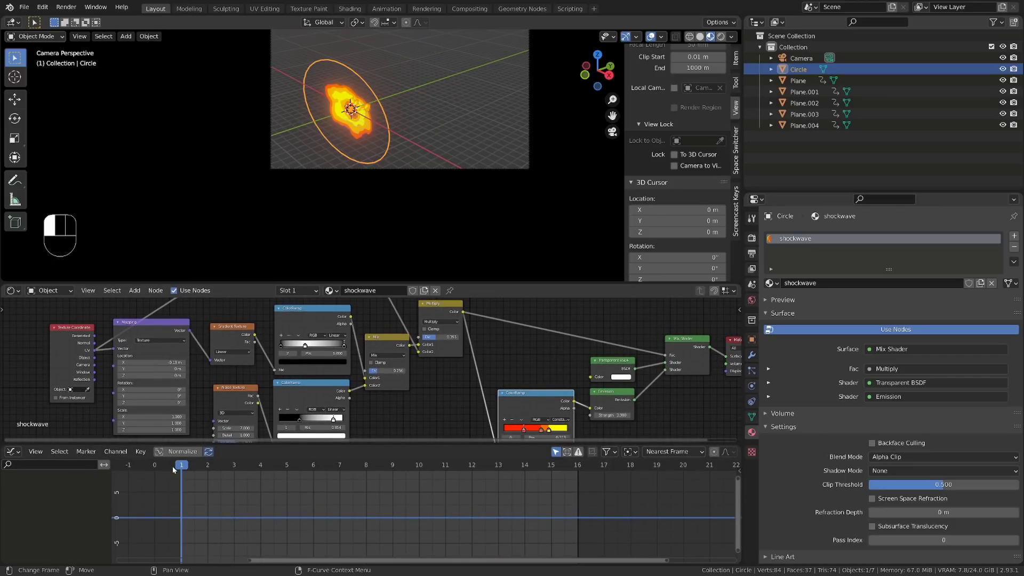
pyautogui.moveTo(173, 469); pyautogui.dragTo(161, 469)
# Step: At frame 0, lower the shockwave Mapping node's X location until fire barely shows around the disc's inner hole, and keyframe the location
pyautogui.keyDown('alt'); pyautogui.keyDown('shift'); pyautogui.moveTo(171, 372); pyautogui.dragTo(237, 360, button='middle'); pyautogui.keyUp('shift'); pyautogui.keyUp('alt')
pyautogui.scroll(2, 249, 328)
pyautogui.keyDown('shift'); pyautogui.moveTo(214, 350); pyautogui.dragTo(203, 349); pyautogui.keyUp('shift')
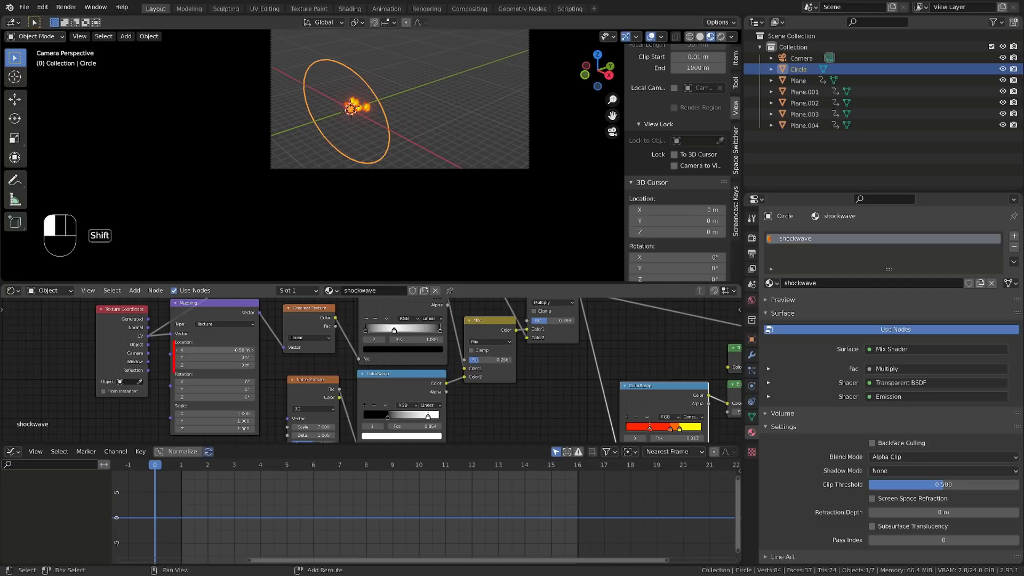
pyautogui.scroll(3, 350, 110)
pyautogui.keyDown('alt'); pyautogui.keyDown('shift'); pyautogui.moveTo(349, 149); pyautogui.dragTo(408, 224, button='middle'); pyautogui.keyUp('shift'); pyautogui.keyUp('alt')
pyautogui.scroll(6, 383, 153)
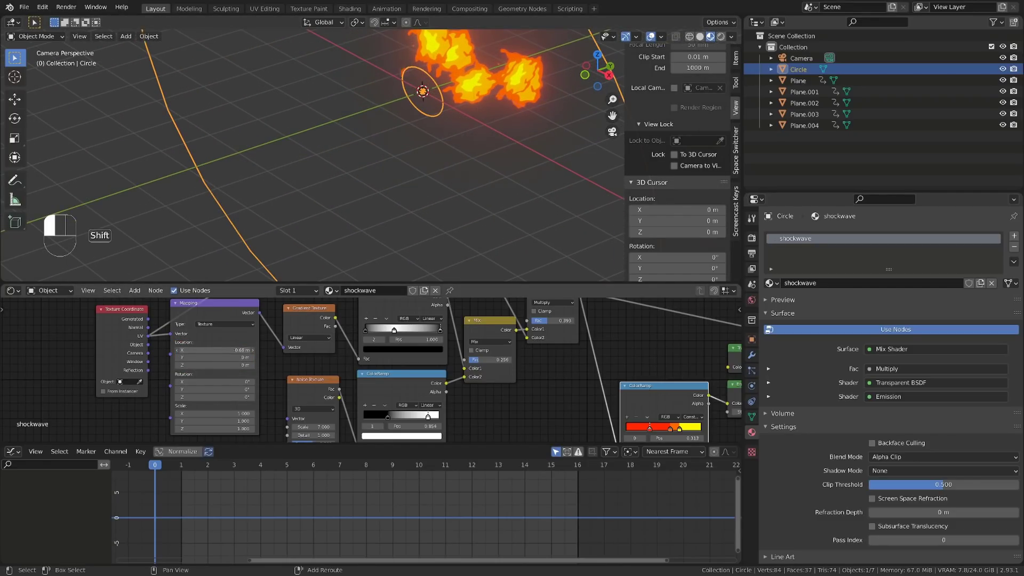
pyautogui.keyDown('shift'); pyautogui.moveTo(213, 350); pyautogui.dragTo(224, 350); pyautogui.keyUp('shift')
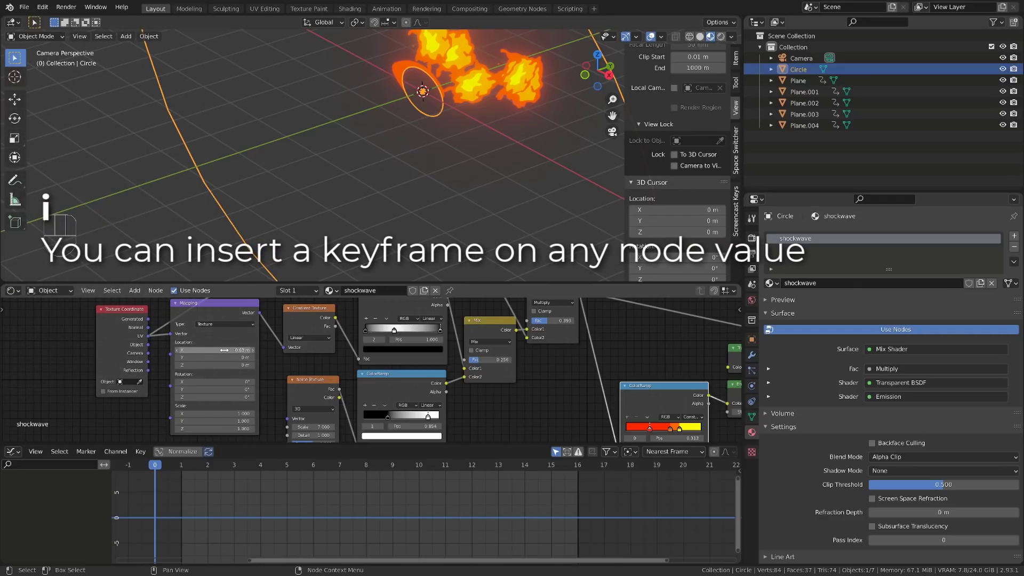
pyautogui.press('i')
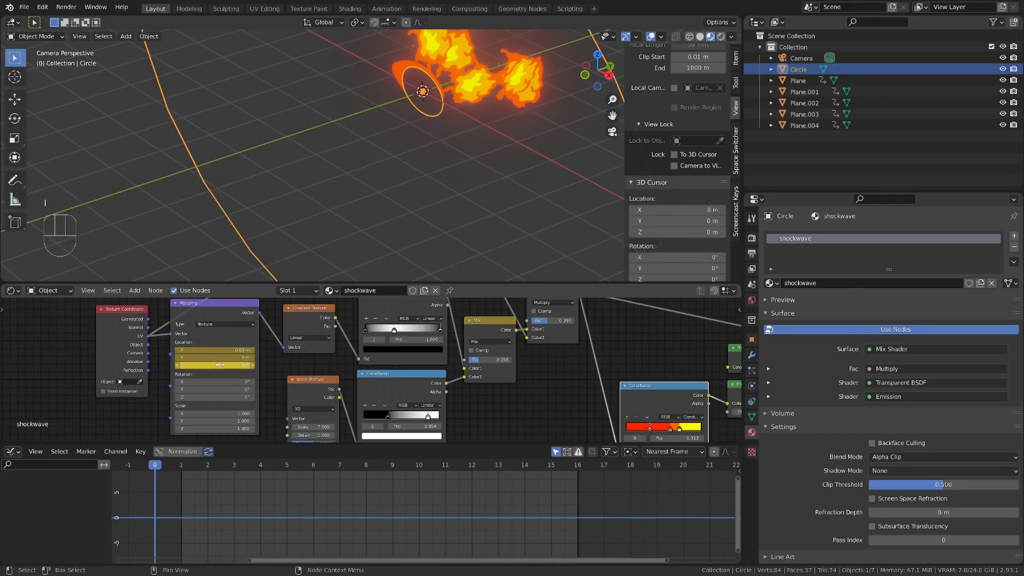
# Step: Expand the shockwave's Shader Nodetree channels and delete the Y and Z location curves of the Mapping node
pyautogui.click(217, 308)
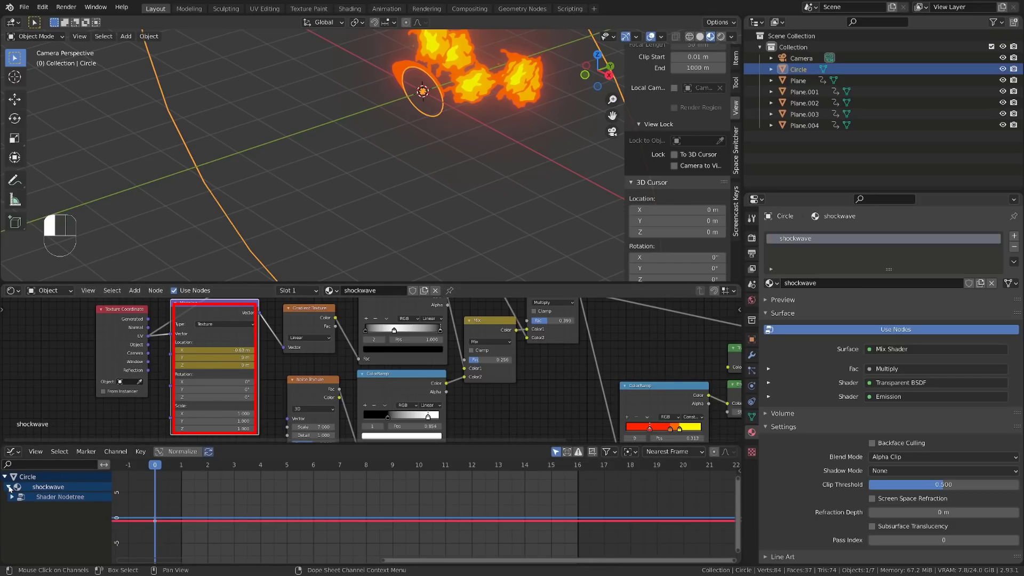
pyautogui.click(11, 496)
pyautogui.click(41, 529)
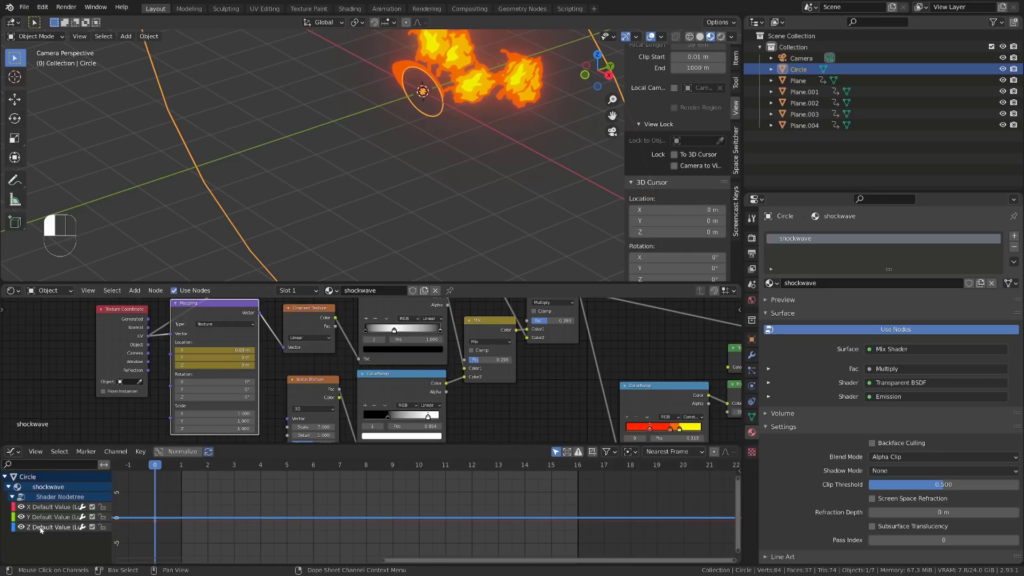
pyautogui.keyDown('shift'); pyautogui.click(48, 520); pyautogui.keyUp('shift')
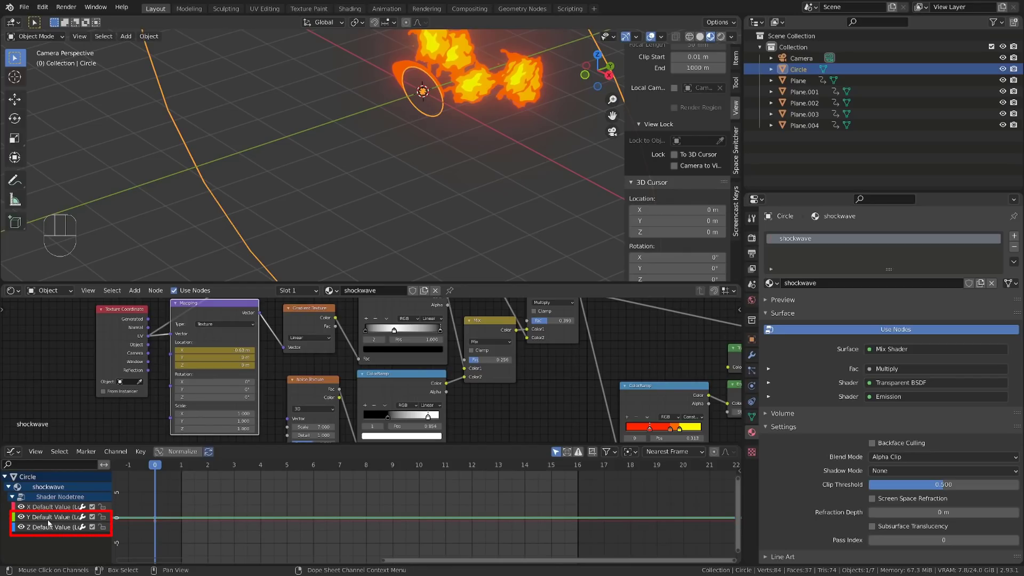
pyautogui.press('x')
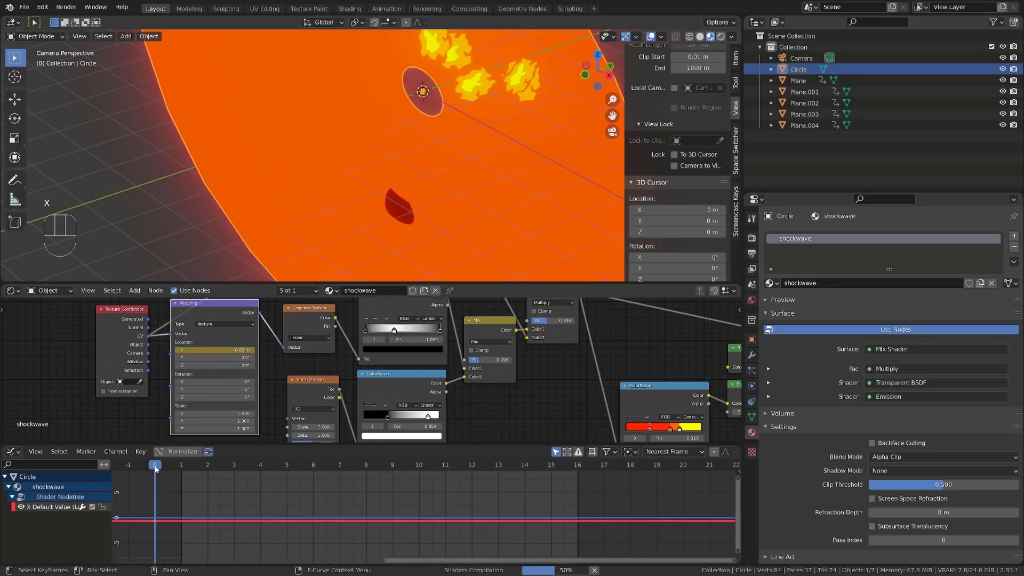
# Step: Move the Mapping X location keyframe to frame 1 and duplicate it to frame 8
pyautogui.press('g')
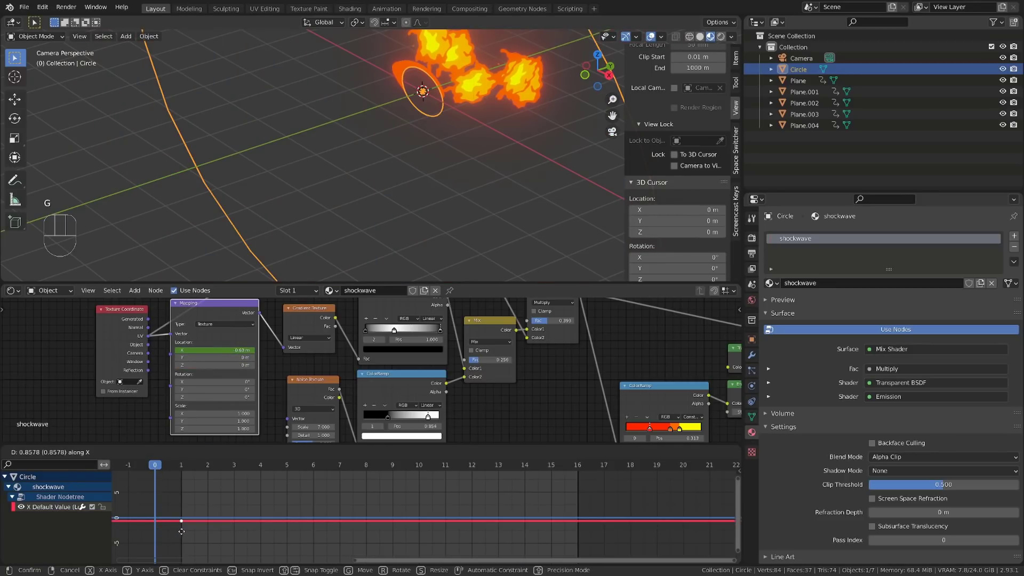
pyautogui.click(184, 471)
pyautogui.moveTo(181, 467); pyautogui.dragTo(208, 479)
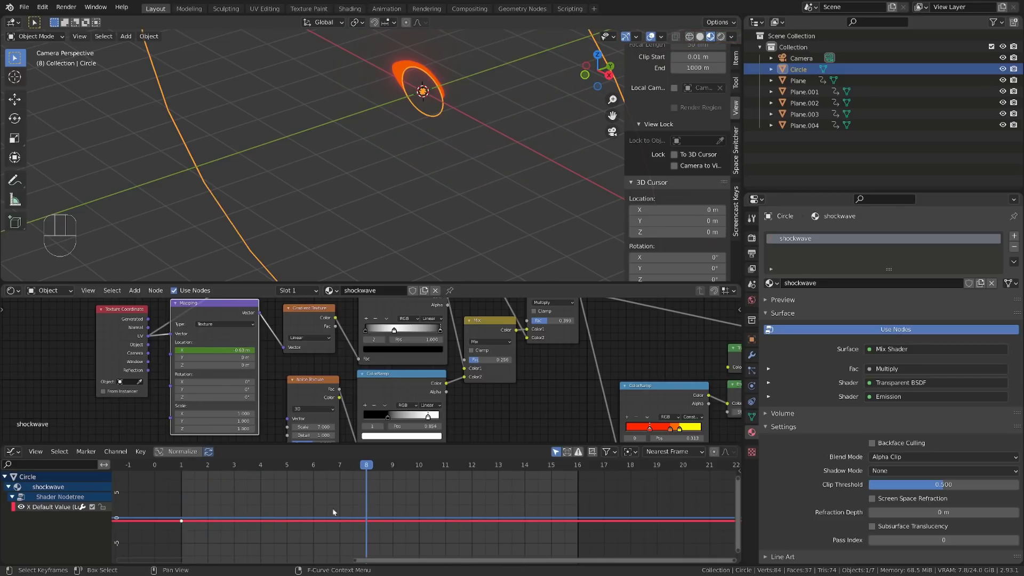
pyautogui.hotkey('shift', 'd')
pyautogui.click(394, 528)
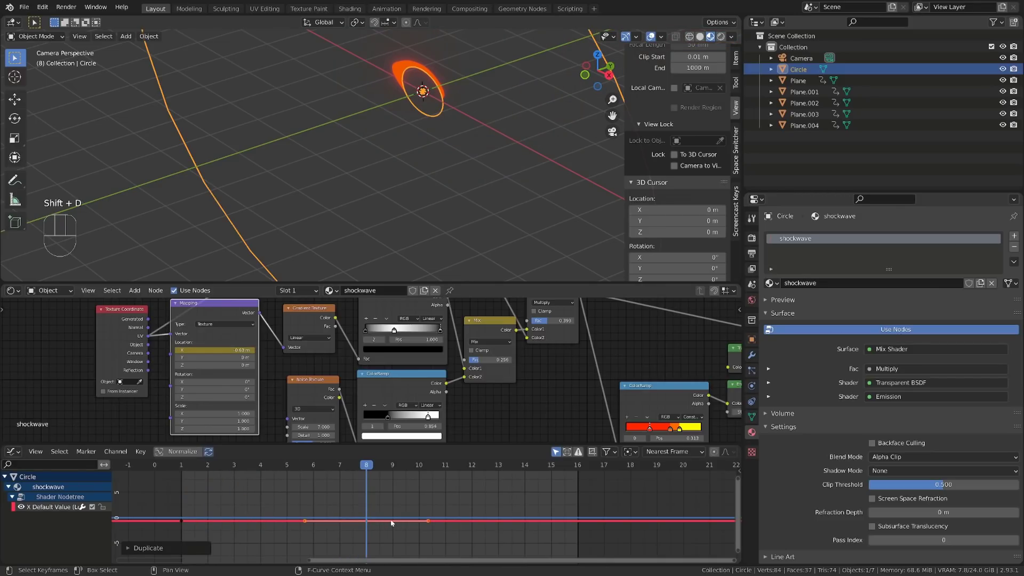
# Step: Raise the frame 8 keyframe to about 0.8 m so the shockwave expands past the disc's rim and disappears
pyautogui.scroll(-4, 389, 522)
pyautogui.keyDown('shift'); pyautogui.moveTo(385, 512); pyautogui.dragTo(387, 530, button='middle'); pyautogui.keyUp('shift')
pyautogui.press('g')
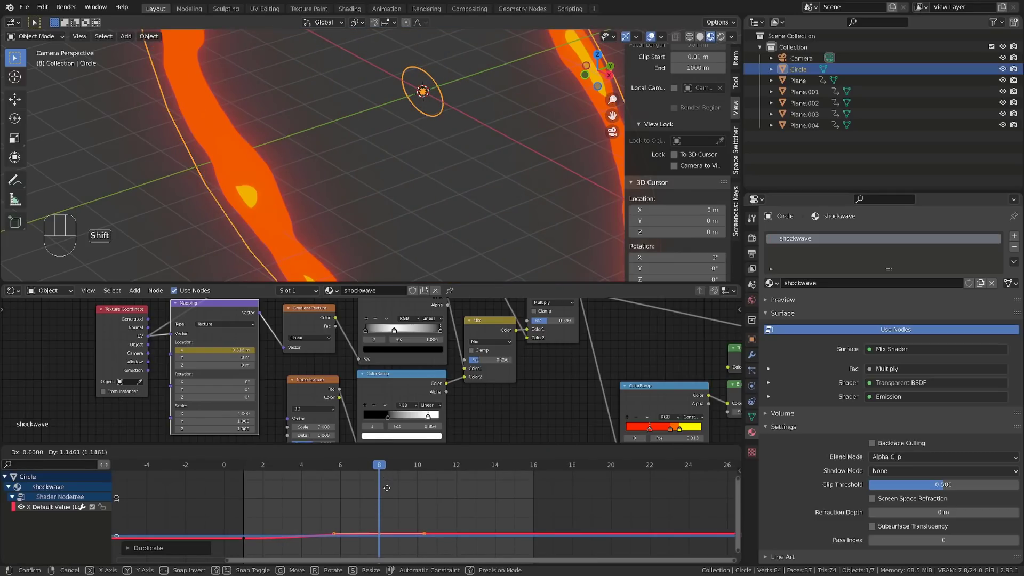
pyautogui.rightClick(427, 505)
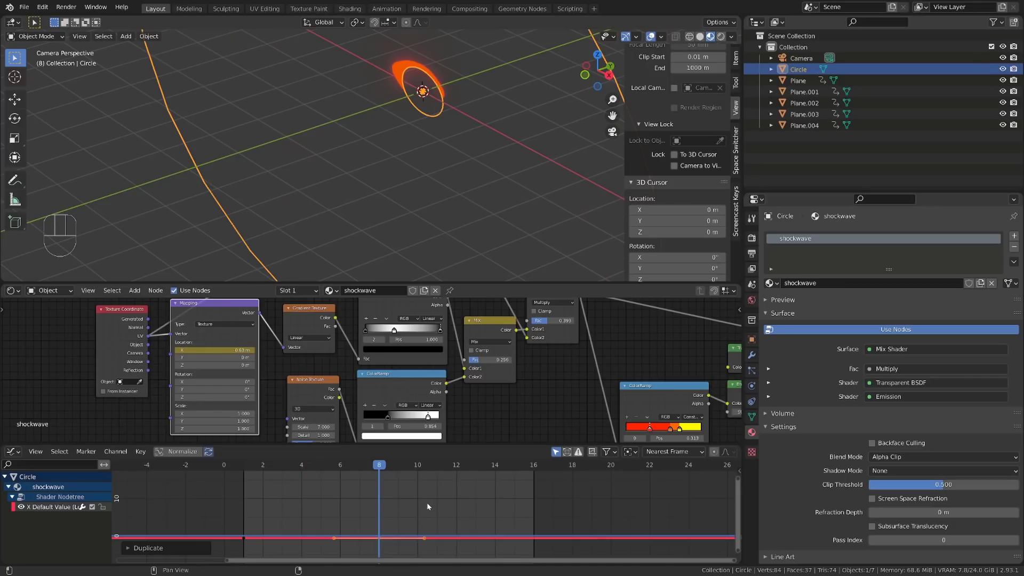
pyautogui.press('g')
pyautogui.click(403, 493)
pyautogui.scroll(-5, 365, 63)
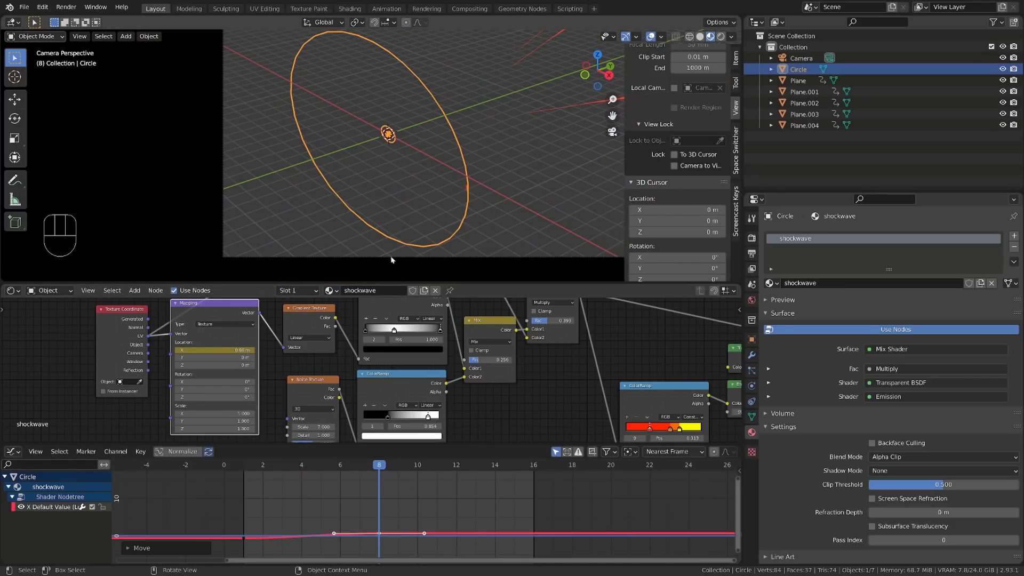
pyautogui.press('i')
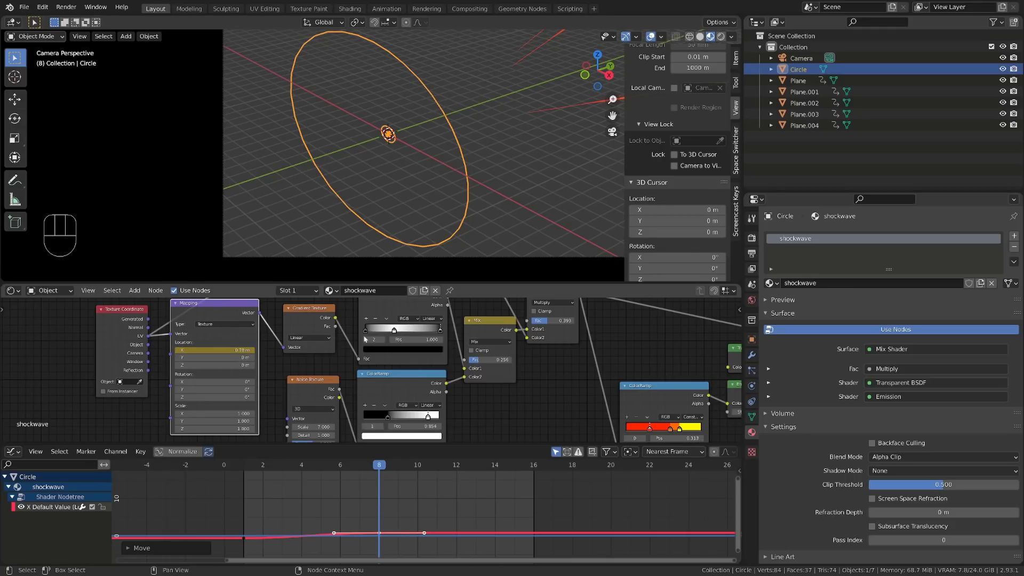
# Step: Set the handle type of the X location keyframe at frame 1 to Vector and fit the curve in view
pyautogui.moveTo(302, 528); pyautogui.dragTo(303, 501, button='middle')
pyautogui.scroll(2, 283, 515)
pyautogui.click(217, 510)
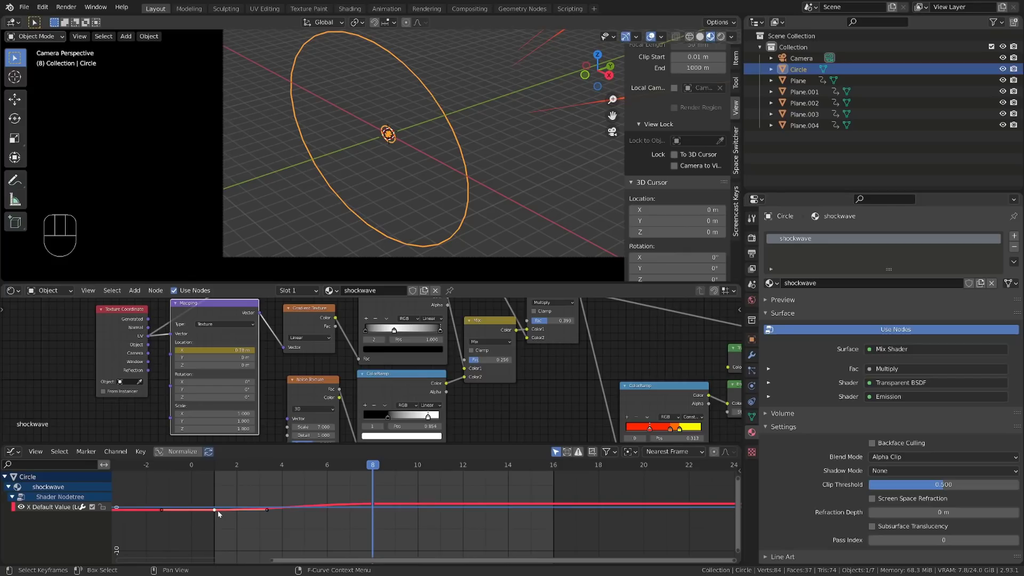
pyautogui.press('v')
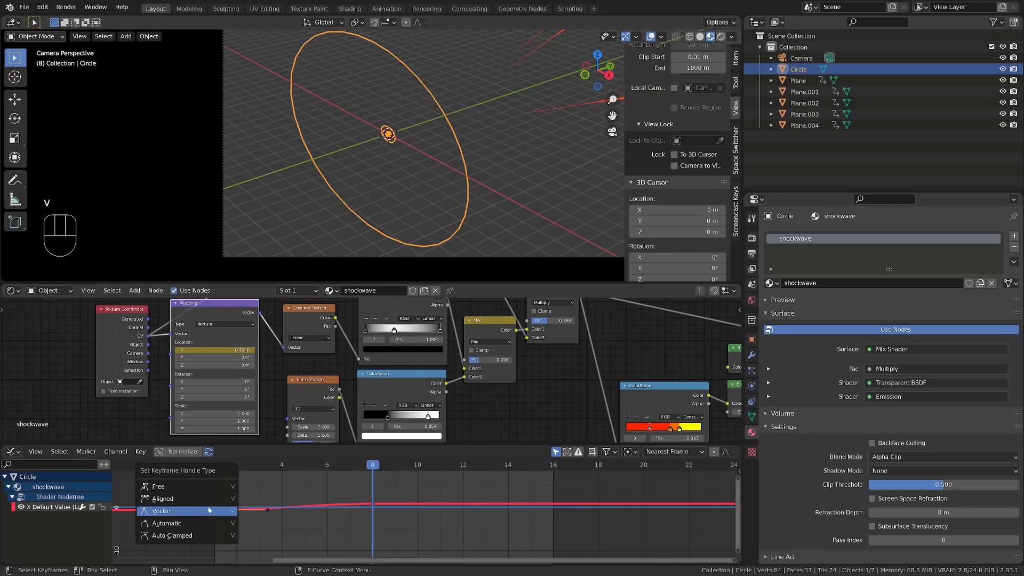
pyautogui.click(189, 511)
pyautogui.moveTo(298, 501)
pyautogui.keyDown('ctrl'); pyautogui.keyDown('alt'); pyautogui.mouseDown(button='middle')
pyautogui.moveTo(347, 493)
pyautogui.moveTo(307, 486)
pyautogui.moveTo(288, 515)
pyautogui.mouseUp(button='middle'); pyautogui.keyUp('alt'); pyautogui.keyUp('ctrl')
pyautogui.moveTo(208, 487); pyautogui.dragTo(393, 544)
pyautogui.keyDown('alt'); pyautogui.keyDown('shift'); pyautogui.moveTo(425, 535); pyautogui.dragTo(455, 508, button='middle'); pyautogui.keyUp('shift'); pyautogui.keyUp('alt')
pyautogui.moveTo(455, 508)
pyautogui.keyDown('ctrl'); pyautogui.keyDown('alt'); pyautogui.mouseDown(button='middle')
pyautogui.moveTo(455, 487)
pyautogui.moveTo(451, 517)
pyautogui.mouseUp(button='middle'); pyautogui.keyUp('alt'); pyautogui.keyUp('ctrl')
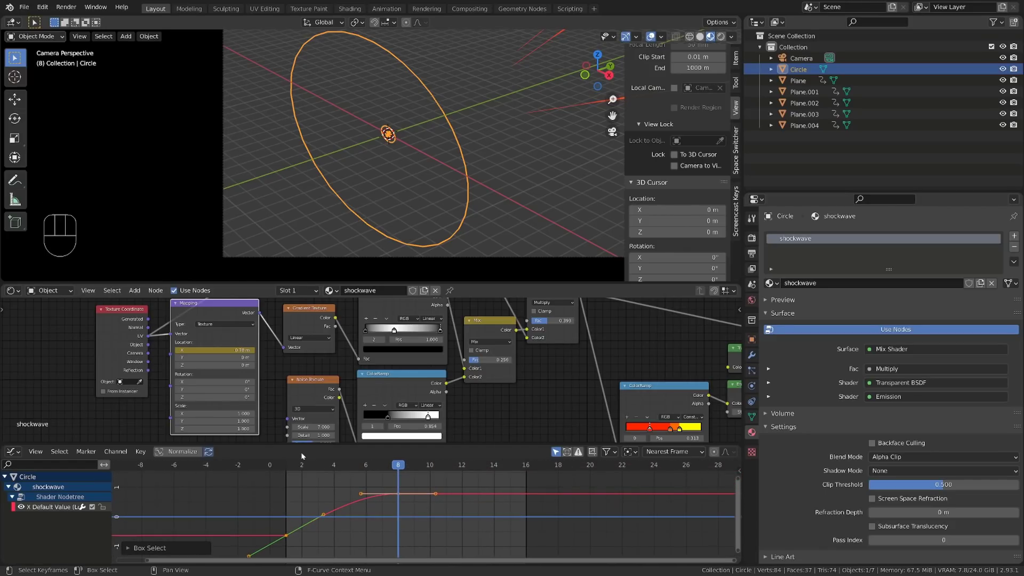
# Step: Play back the shockwave expansion, and move its end keyframe from frame 8 to frame 16 to slow it down
pyautogui.click(286, 464)
pyautogui.press('space')
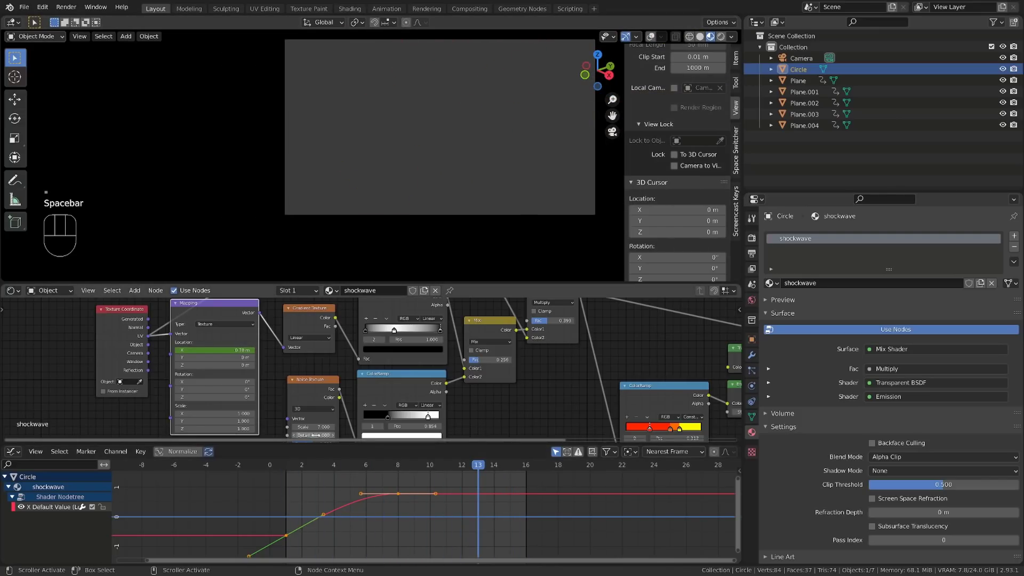
pyautogui.click(316, 466)
pyautogui.moveTo(315, 469); pyautogui.dragTo(424, 506)
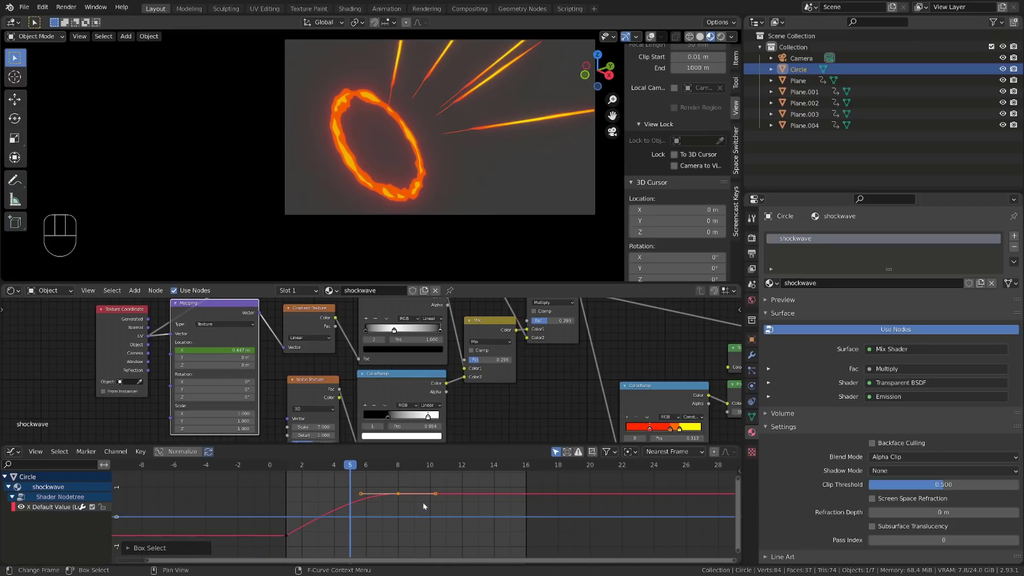
pyautogui.press('g')
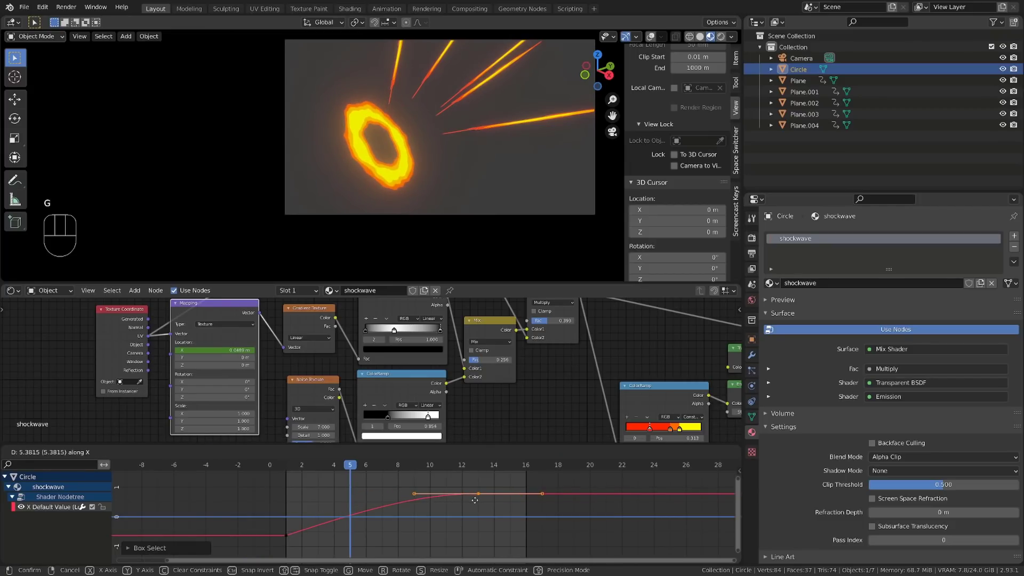
pyautogui.click(510, 504)
# Step: Lengthen the handles of the frame 16 keyframe by scaling them about 1.43 times for a smoother ease-out
pyautogui.press('space')
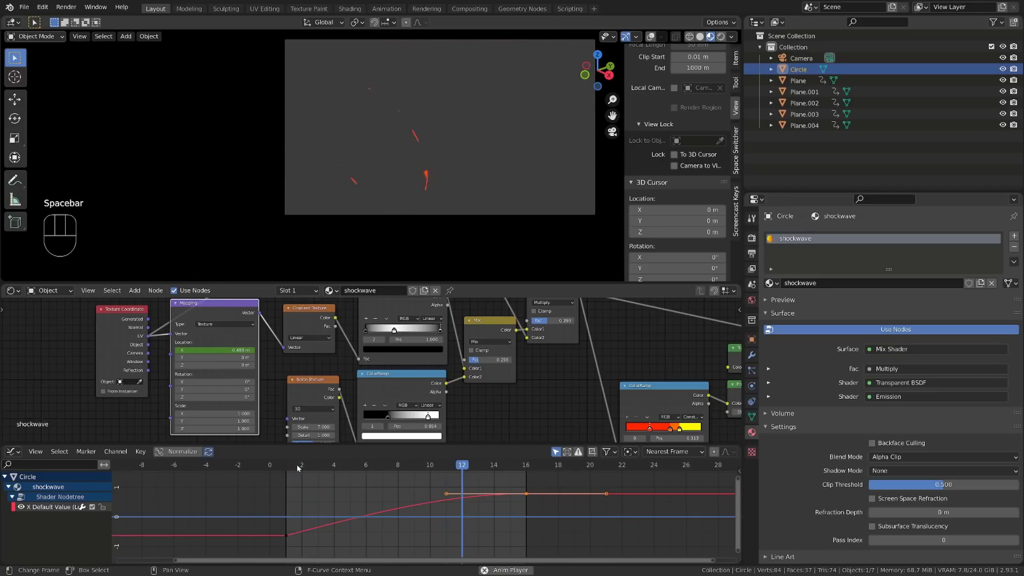
pyautogui.press('space')
pyautogui.moveTo(297, 467); pyautogui.dragTo(412, 487)
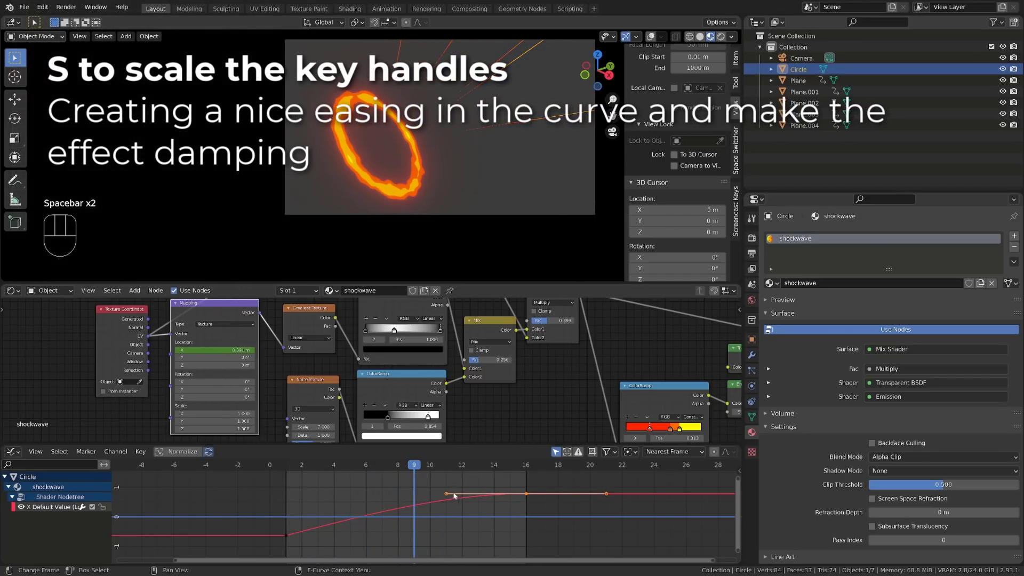
pyautogui.click(531, 500)
pyautogui.press('s')
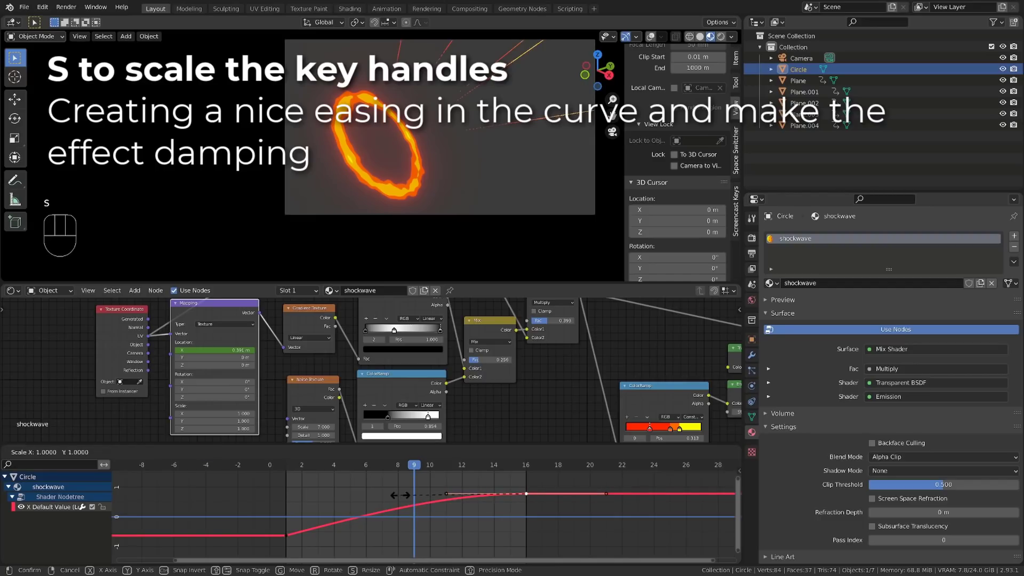
pyautogui.click(345, 504)
# Step: Play back and scrub the animation to check the timing of the eased shockwave against the streaks
pyautogui.click(294, 471)
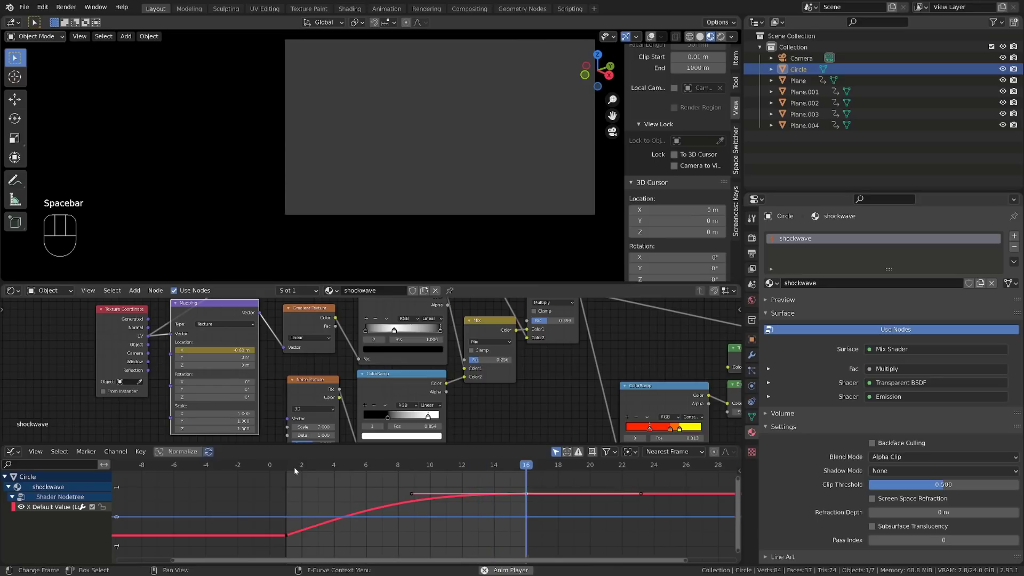
pyautogui.press('space')
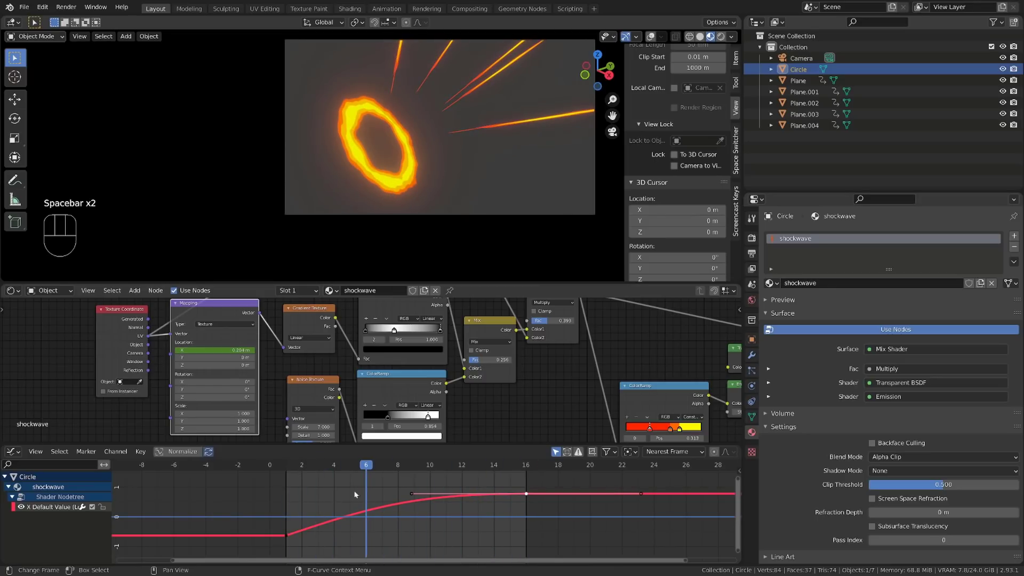
pyautogui.scroll(-2, 468, 492)
pyautogui.moveTo(417, 467); pyautogui.dragTo(464, 476)
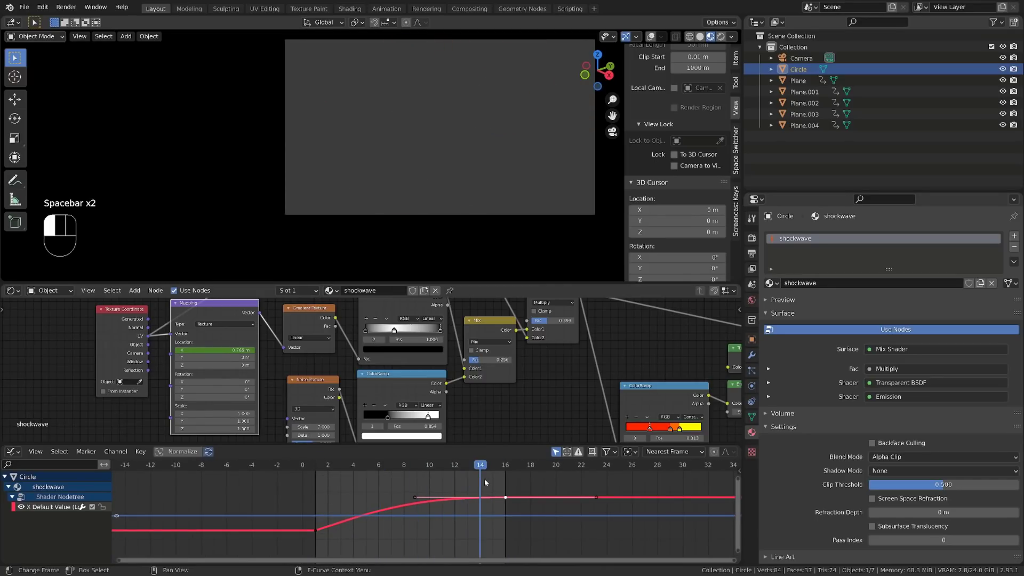
pyautogui.press('space')
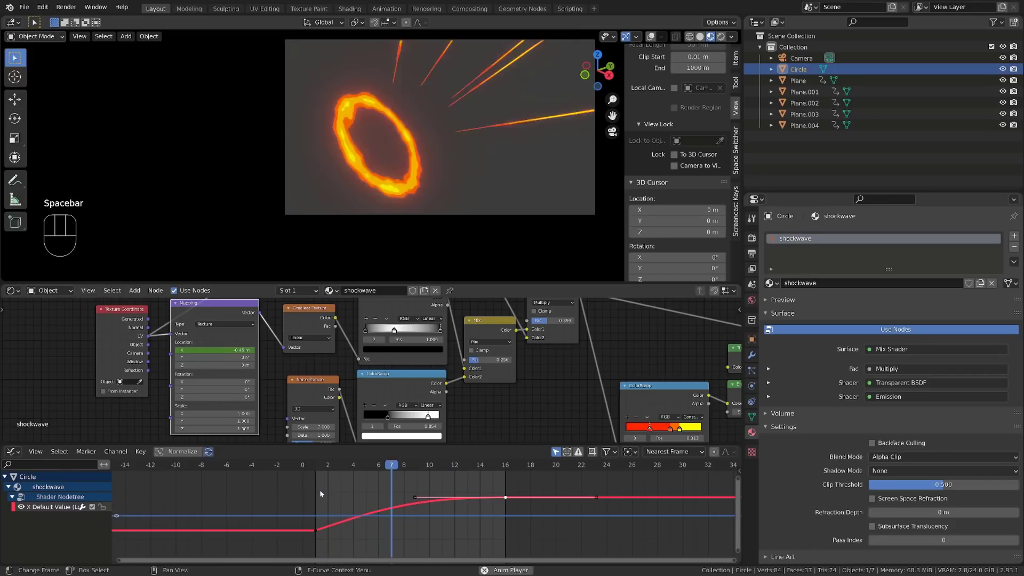
pyautogui.press('space')
pyautogui.moveTo(315, 467)
pyautogui.mouseDown()
pyautogui.moveTo(327, 468)
pyautogui.moveTo(318, 471)
pyautogui.mouseUp()
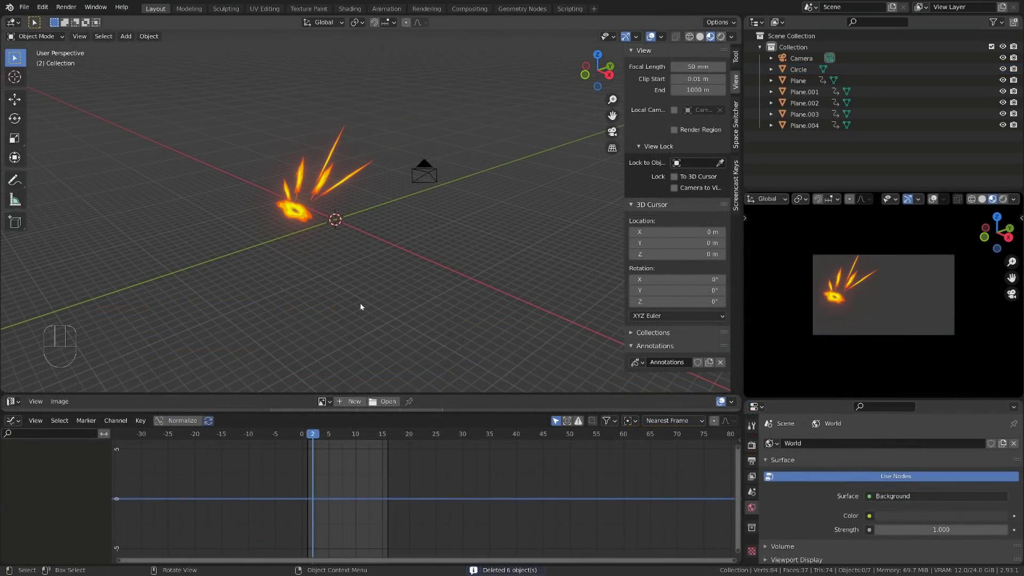
# Step: Select the shockwave disc together with all five streak planes, and reposition and rotate the whole burst within the camera frame
pyautogui.moveTo(228, 115); pyautogui.dragTo(400, 273)
pyautogui.moveTo(327, 206); pyautogui.dragTo(300, 189, button='middle')
pyautogui.press('g')
pyautogui.click(362, 201)
pyautogui.press('r')
pyautogui.click(431, 196)
pyautogui.moveTo(433, 202); pyautogui.dragTo(430, 238, button='middle')
pyautogui.press('r')
pyautogui.click(440, 230)
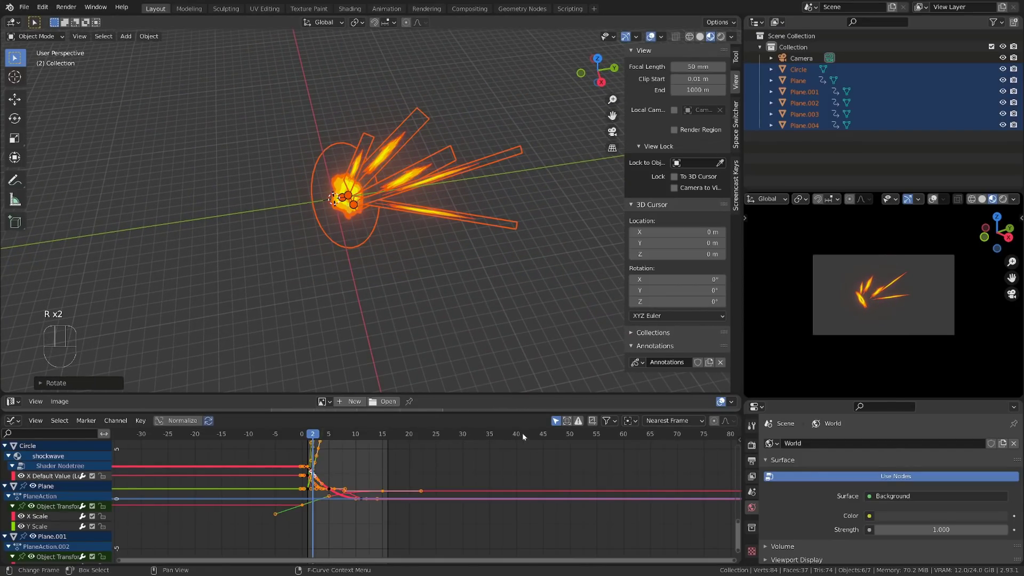
# Step: Set the animation's end frame to 40 and shift all keyframes of the burst objects 16 frames later
pyautogui.click(522, 433)
pyautogui.hotkey('ctrl', 'End')
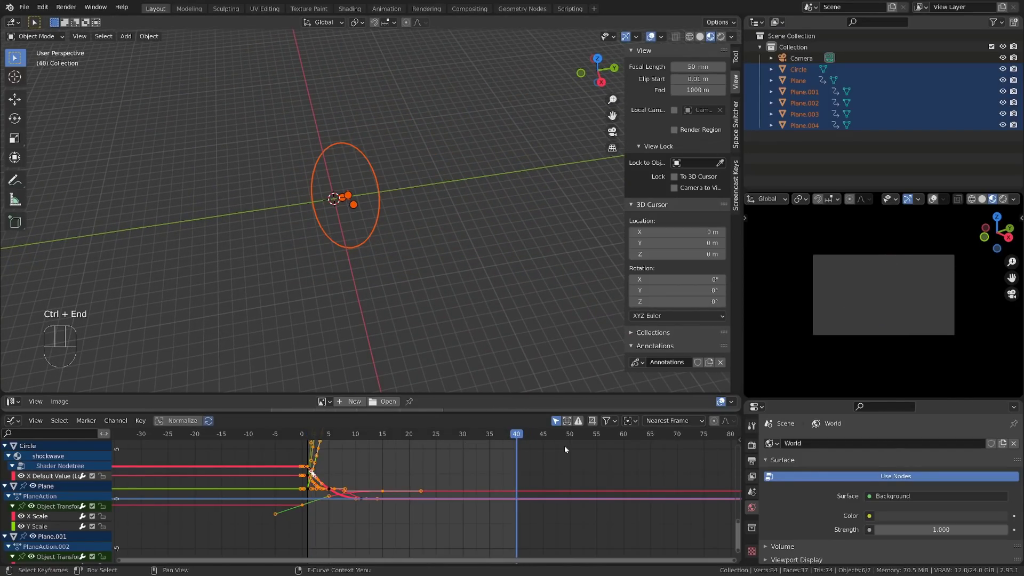
pyautogui.keyDown('ctrl'); pyautogui.moveTo(492, 487); pyautogui.dragTo(419, 495, button='middle'); pyautogui.keyUp('ctrl')
pyautogui.moveTo(329, 435); pyautogui.dragTo(372, 443)
pyautogui.press('g')
pyautogui.middleClick(364, 465)
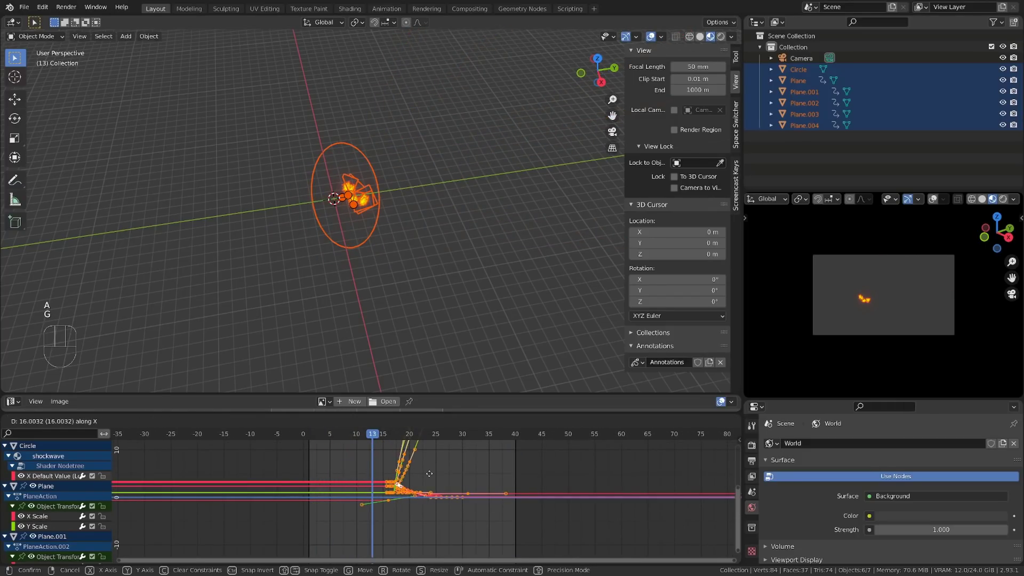
pyautogui.click(430, 471)
pyautogui.scroll(5, 382, 475)
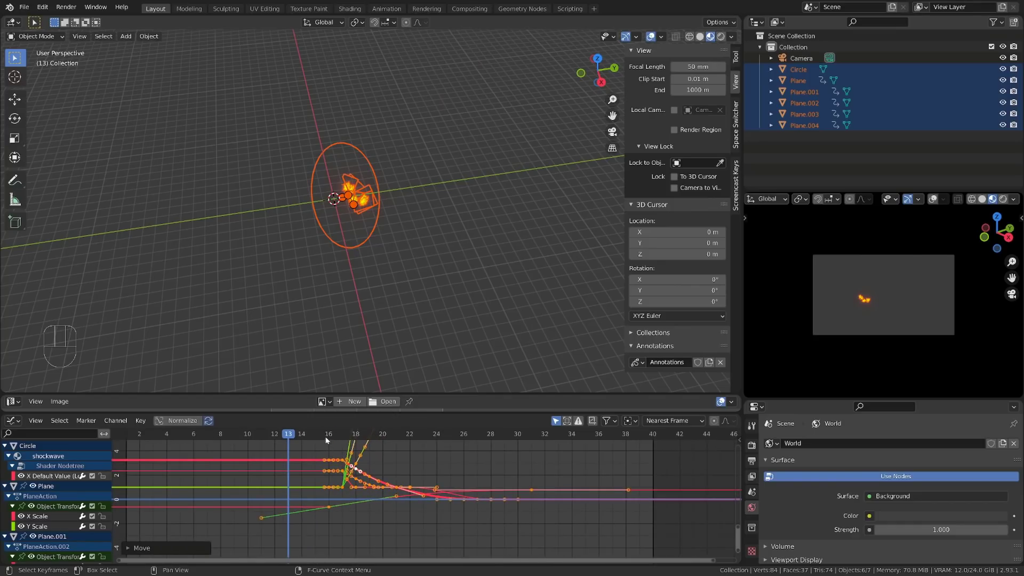
# Step: Select the five streak planes without the shockwave disc and set their scale to 0 at frame 16
pyautogui.moveTo(345, 435); pyautogui.dragTo(357, 438)
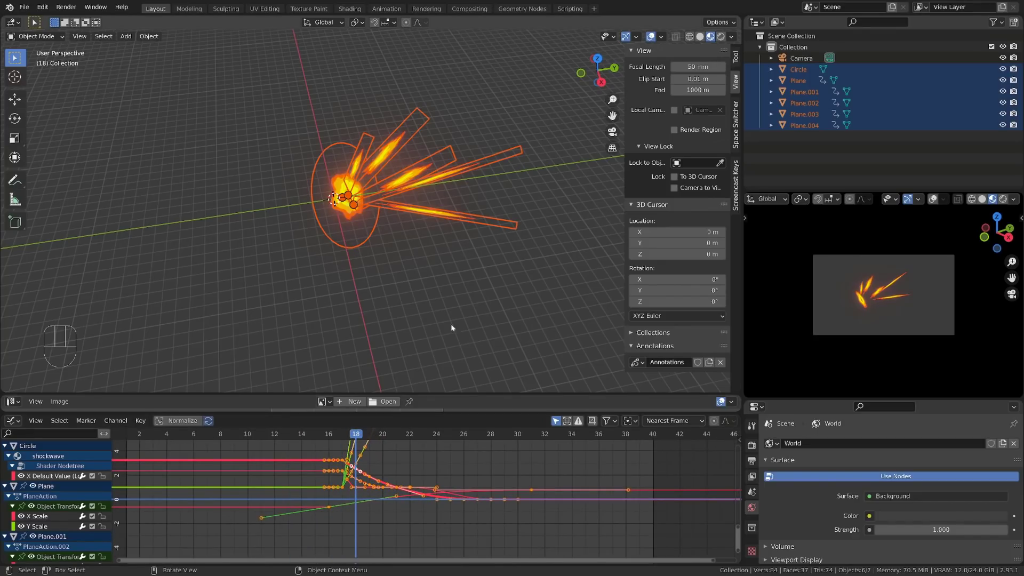
pyautogui.hotkey('alt', 'a')
pyautogui.moveTo(458, 268); pyautogui.dragTo(478, 263, button='middle')
pyautogui.moveTo(477, 265); pyautogui.dragTo(399, 157)
pyautogui.keyDown('shift'); pyautogui.click(372, 148); pyautogui.keyUp('shift')
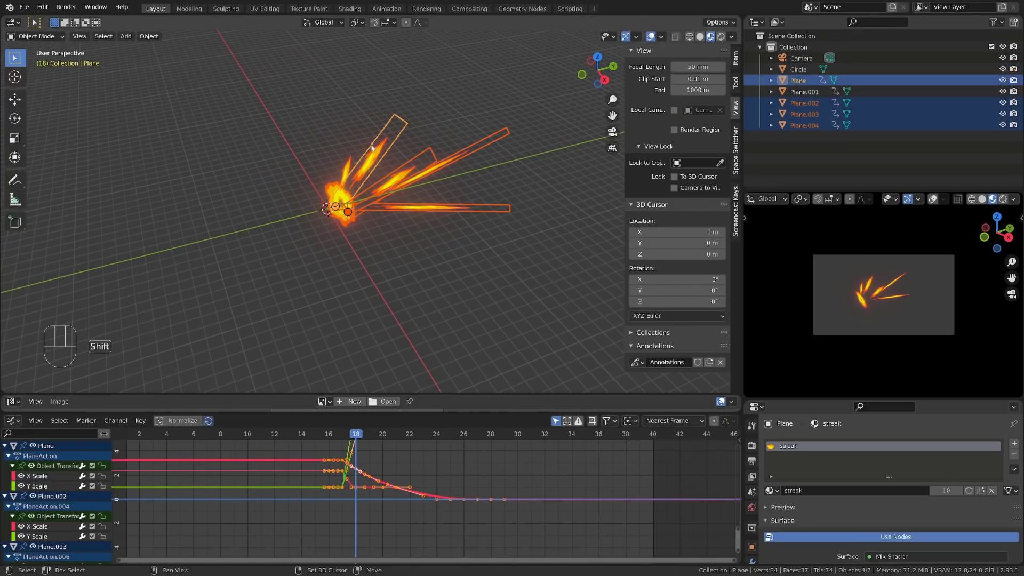
pyautogui.keyDown('shift'); pyautogui.click(353, 161); pyautogui.keyUp('shift')
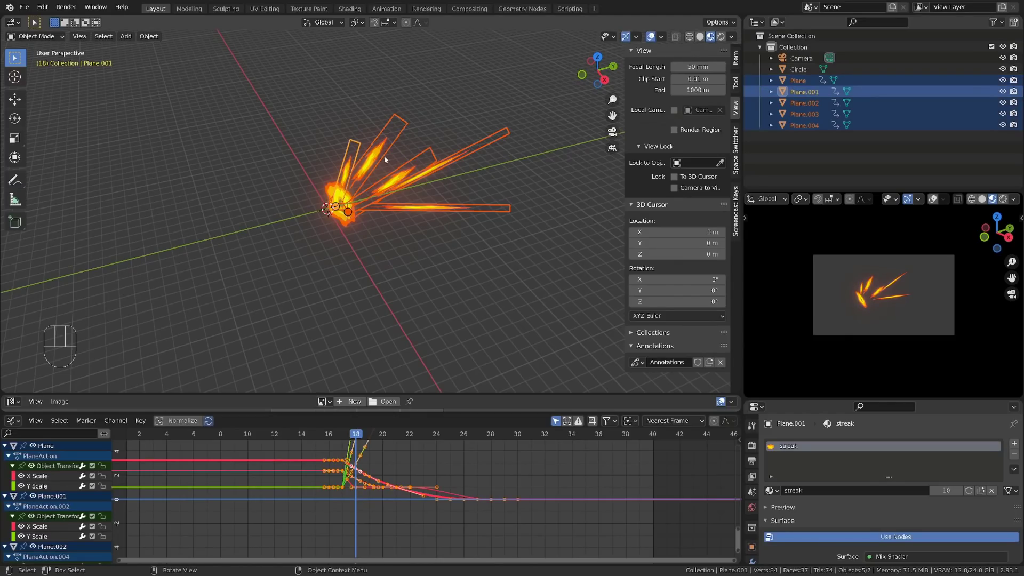
pyautogui.press('Left')
pyautogui.press('Left')
pyautogui.write('s0')
pyautogui.press('Return')
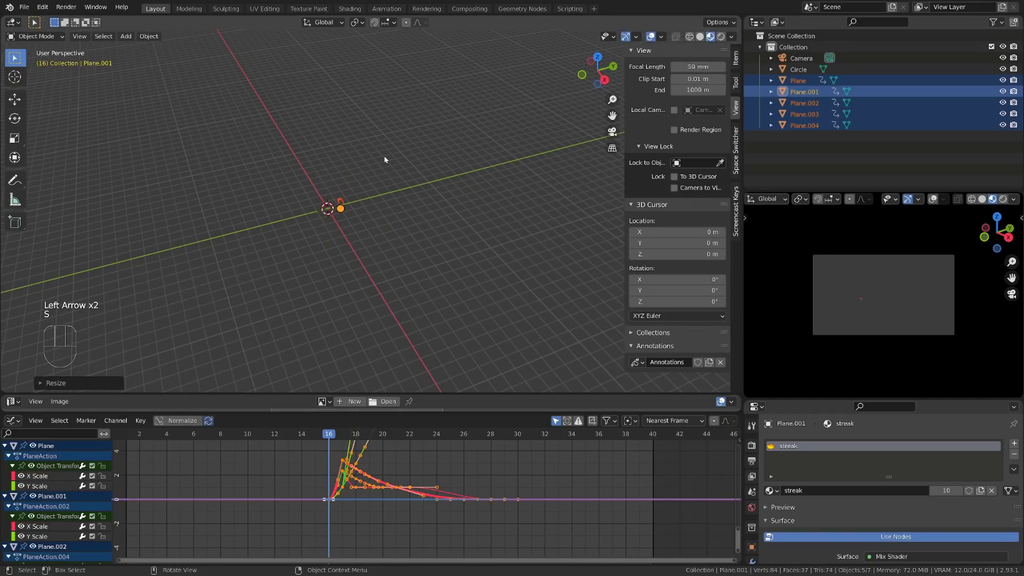
# Step: Hide the viewport overlays and scrub between frames 13 and 16 to check for anything visible before the burst
pyautogui.hotkey('shift', 'alt', 'z')
pyautogui.click(283, 436)
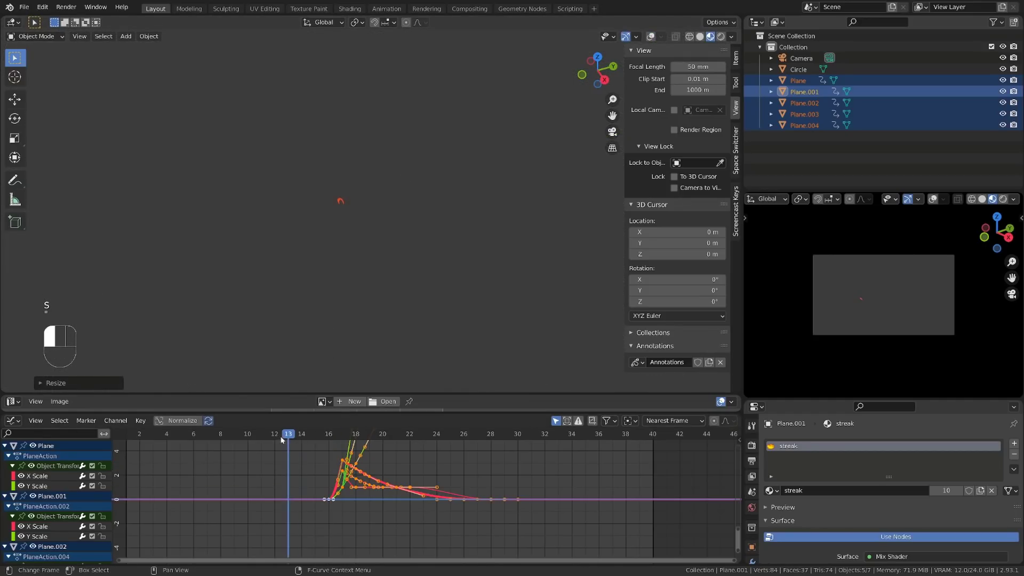
pyautogui.moveTo(327, 446)
pyautogui.mouseDown()
pyautogui.moveTo(422, 448)
pyautogui.moveTo(325, 455)
pyautogui.mouseUp()
# Step: Select the shockwave disc and slightly lower the value of its shader keyframe at frame 16
pyautogui.click(340, 201)
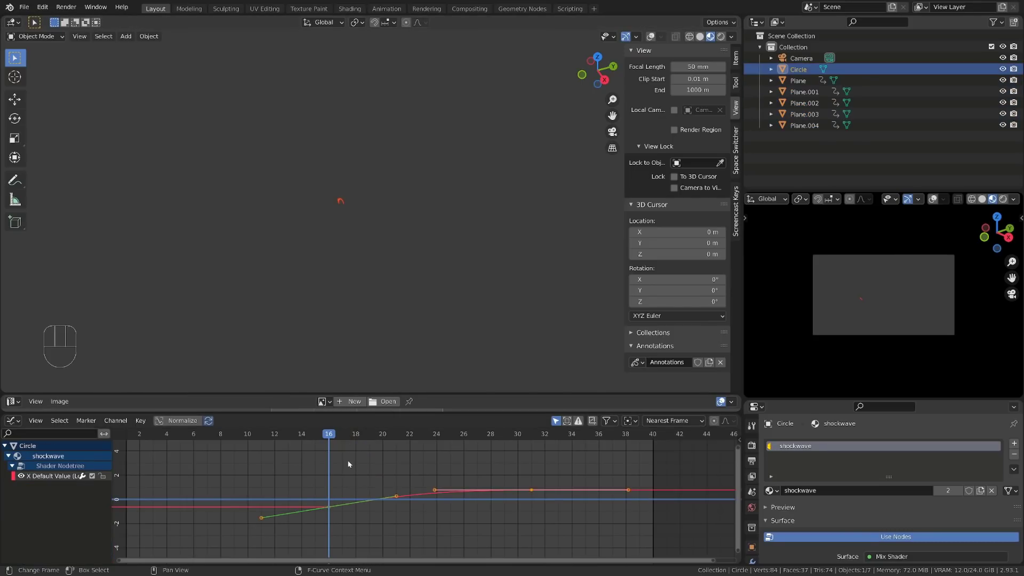
pyautogui.scroll(5, 347, 463)
pyautogui.moveTo(271, 500); pyautogui.dragTo(345, 459, button='middle')
pyautogui.moveTo(345, 459); pyautogui.dragTo(363, 477)
pyautogui.press('g')
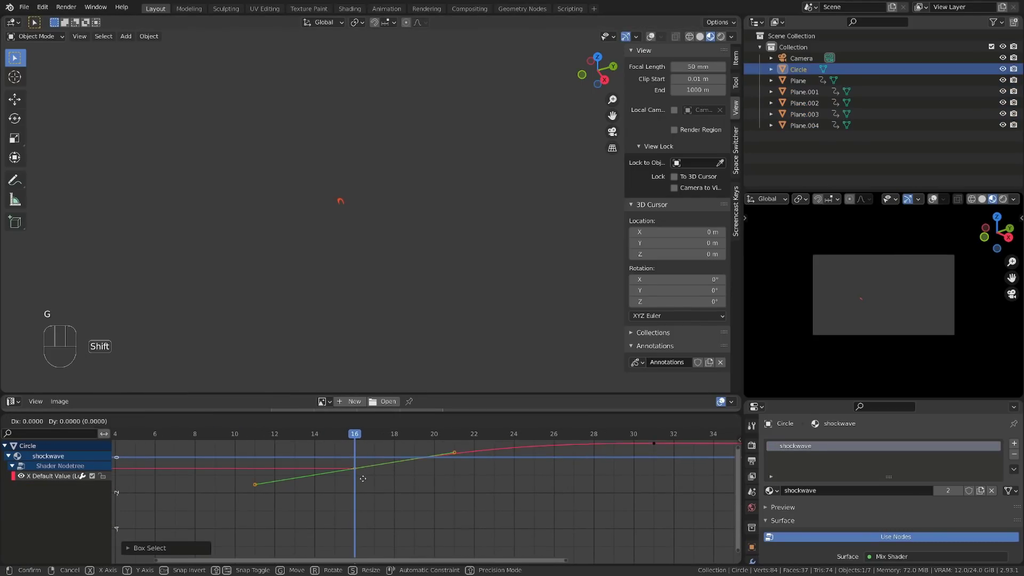
pyautogui.click(361, 485)
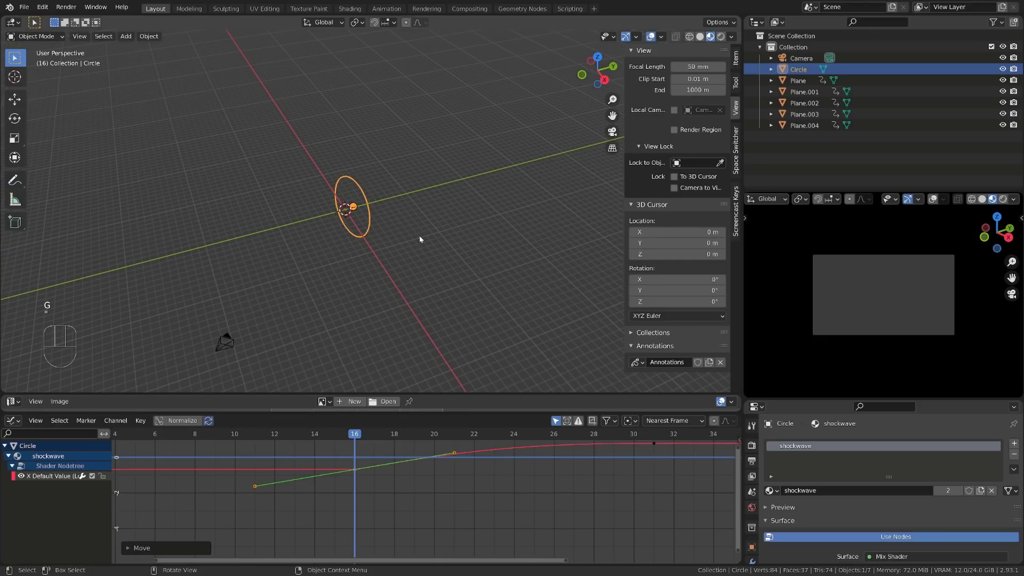
# Step: Play back the animation without viewport overlays to check the start of the burst
pyautogui.press("'")
pyautogui.scroll(-7, 276, 438)
pyautogui.press('space')
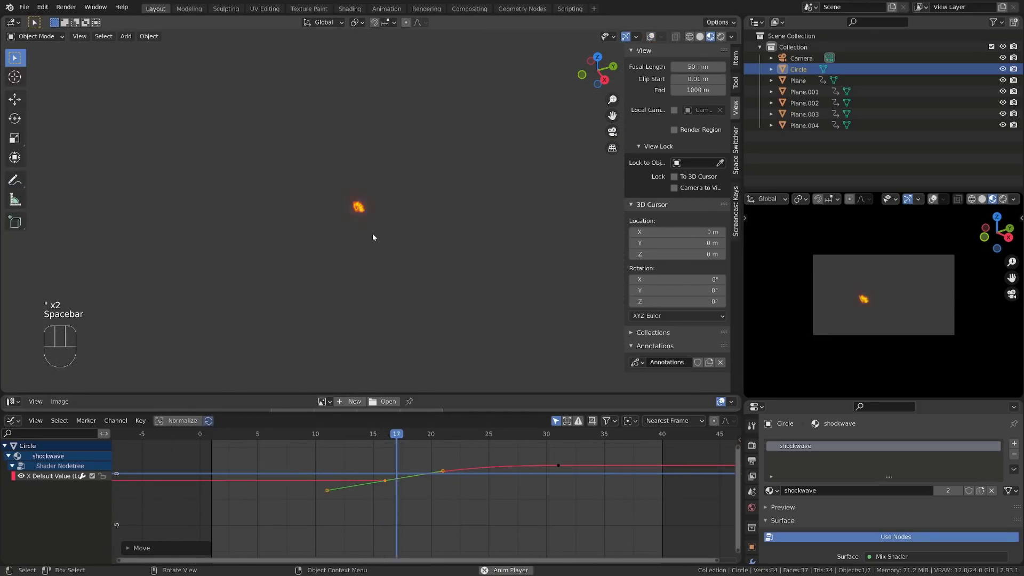